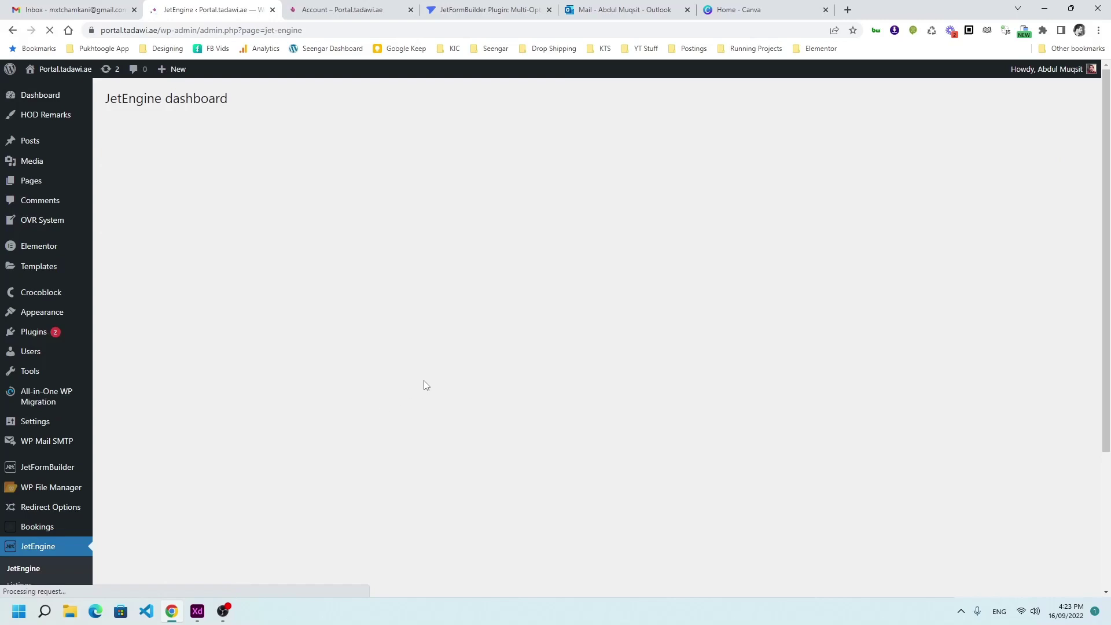
- Start a new JetEngine custom content type and name it Internal Messages
scroll(423, 384, "down", 4)
scroll(446, 350, "up", 3)
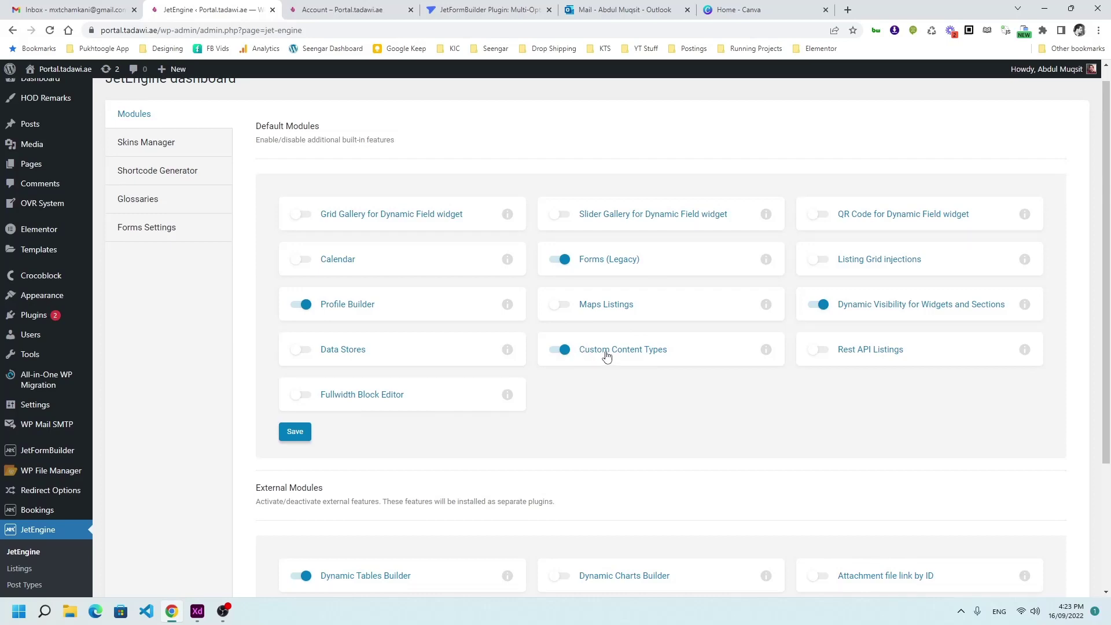
scroll(604, 355, "down", 3)
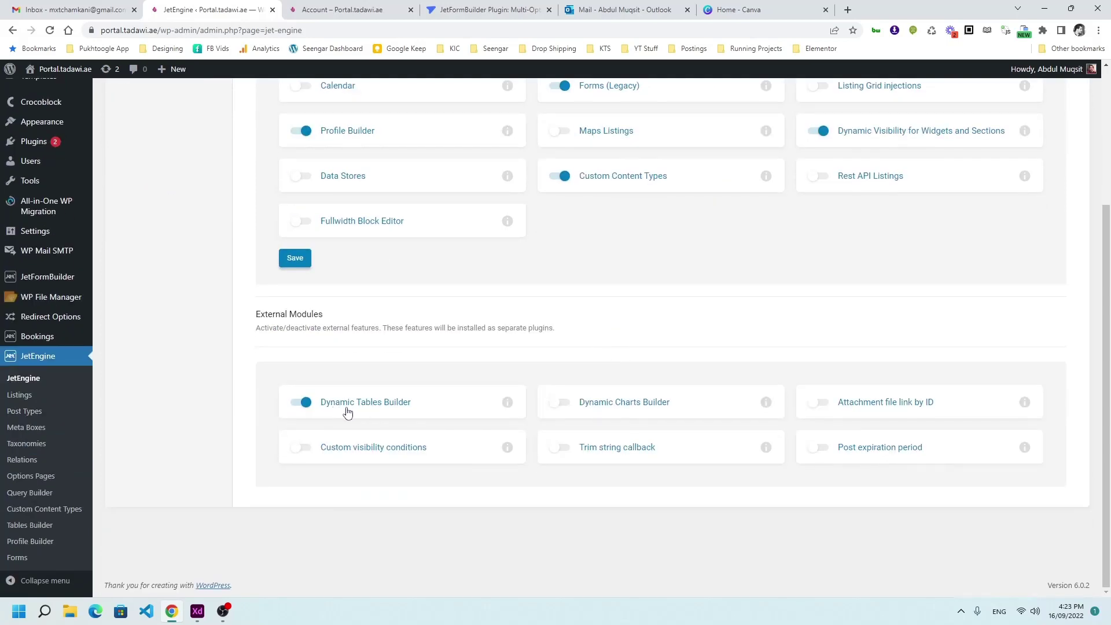
left_click(48, 510)
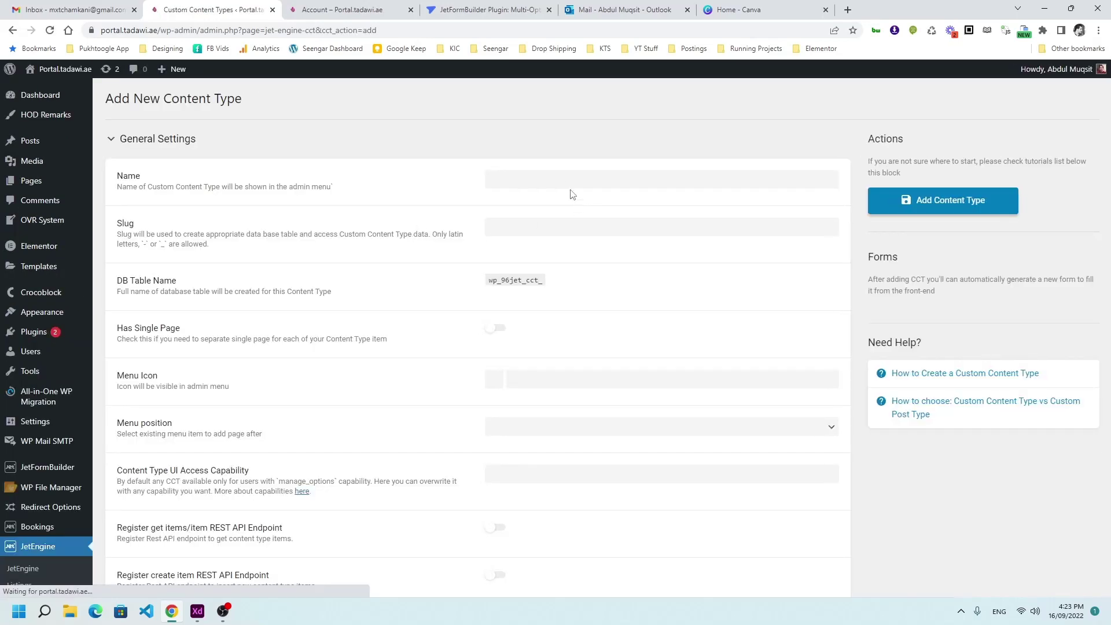
left_click(567, 181)
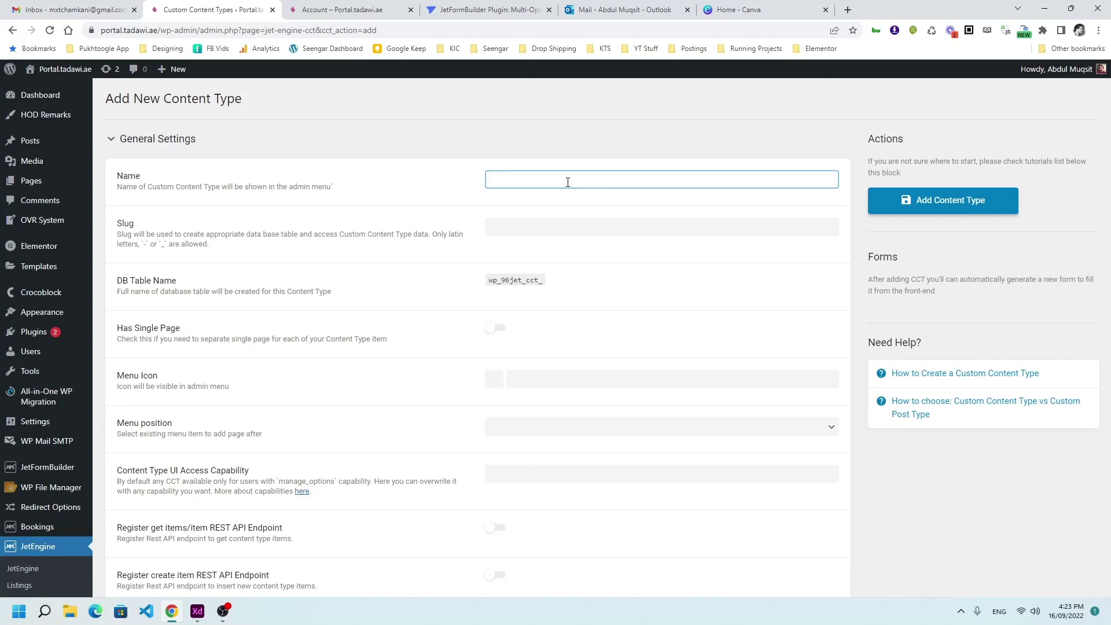
type("Inter")
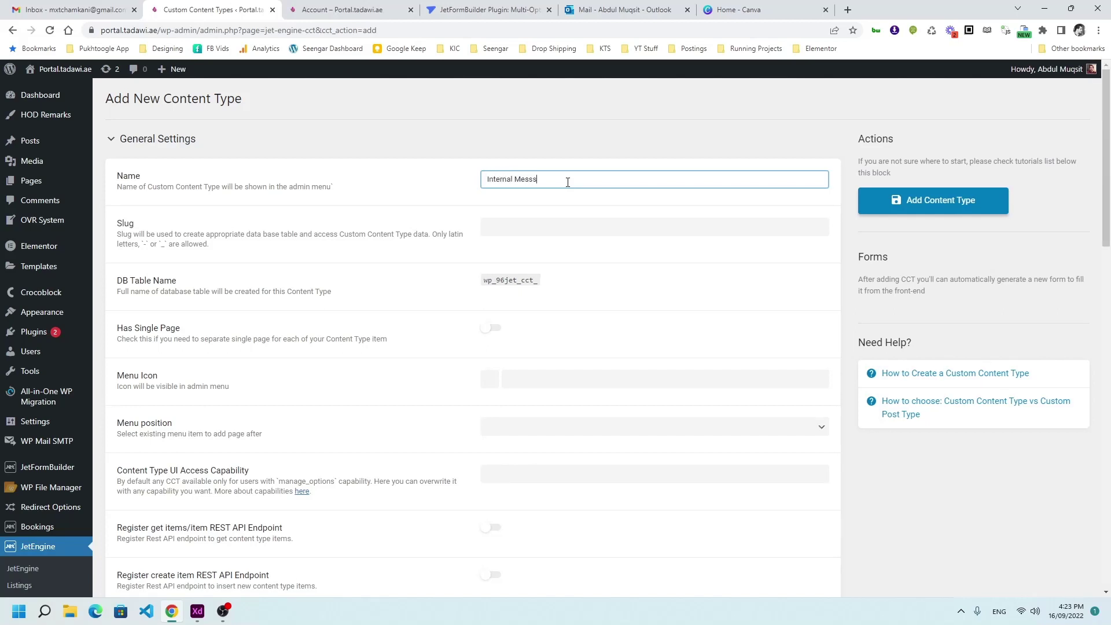
type("nal Messages")
key("Tab")
- Set the content type's menu icon to the speech bubble dashicons-format-status
scroll(568, 181, "down", 4)
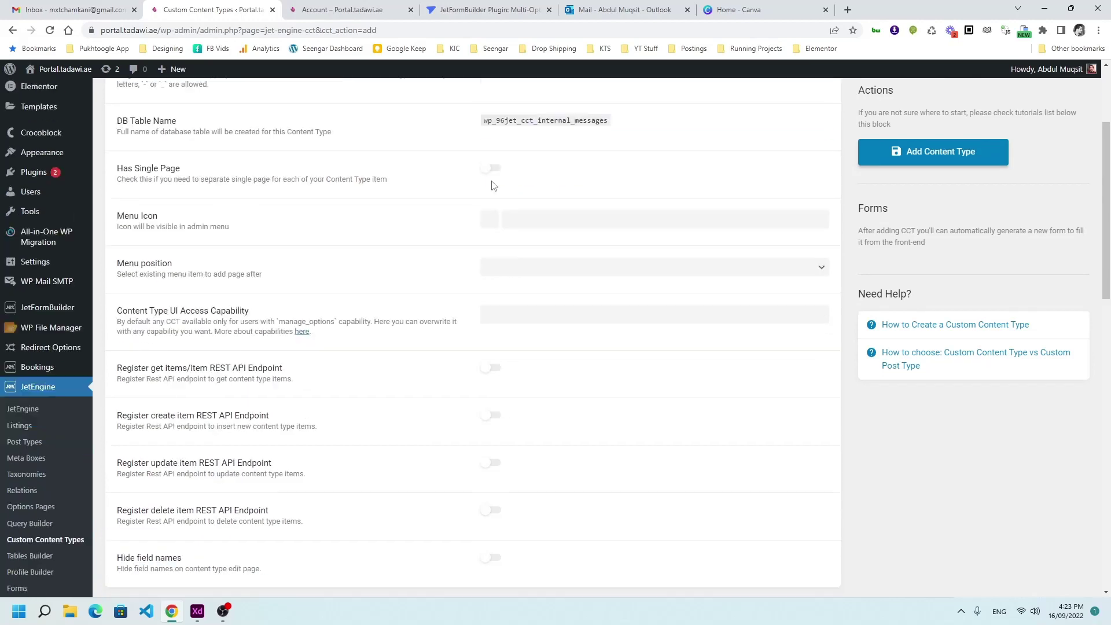
left_click(552, 145)
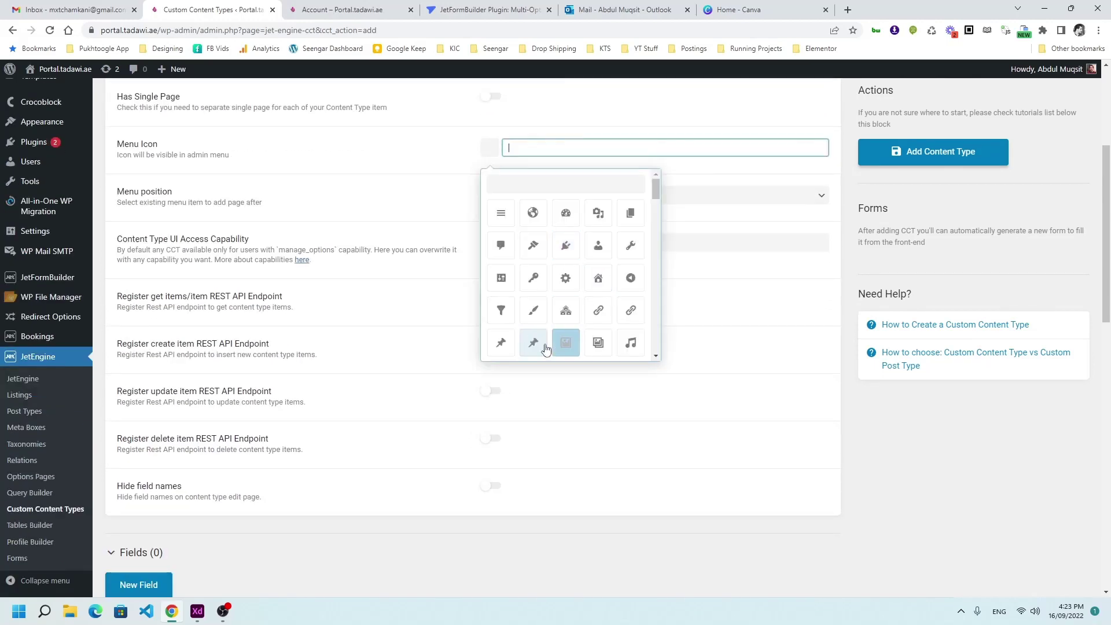
scroll(598, 306, "down", 2)
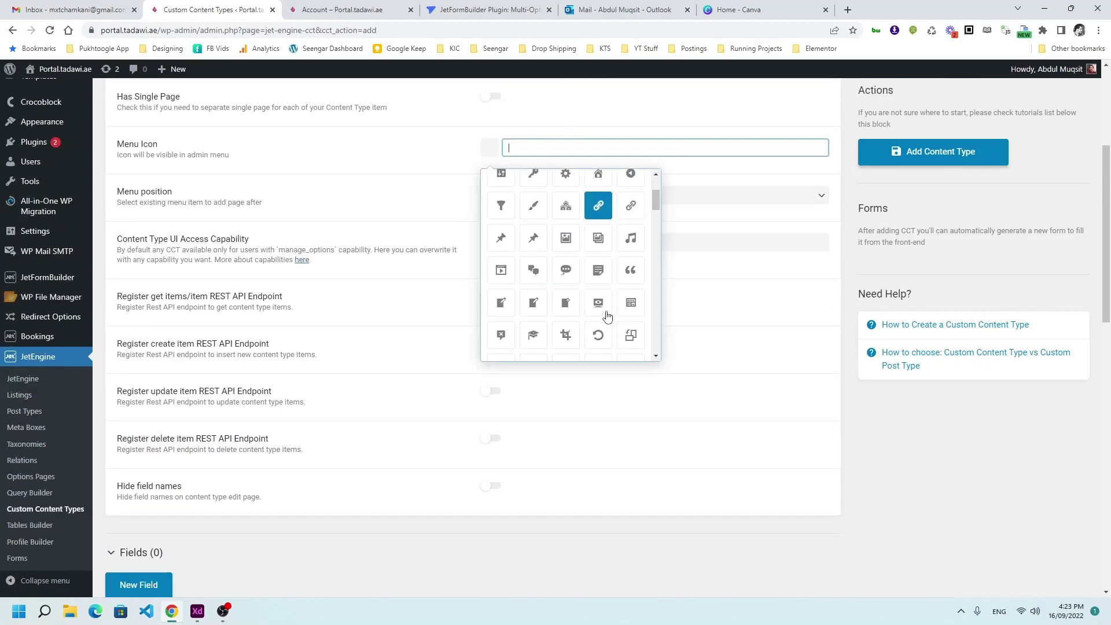
left_click(565, 258)
- Add a first field labelled to_user to the content type, with Number as its field type
scroll(381, 194, "down", 2)
scroll(382, 194, "down", 5)
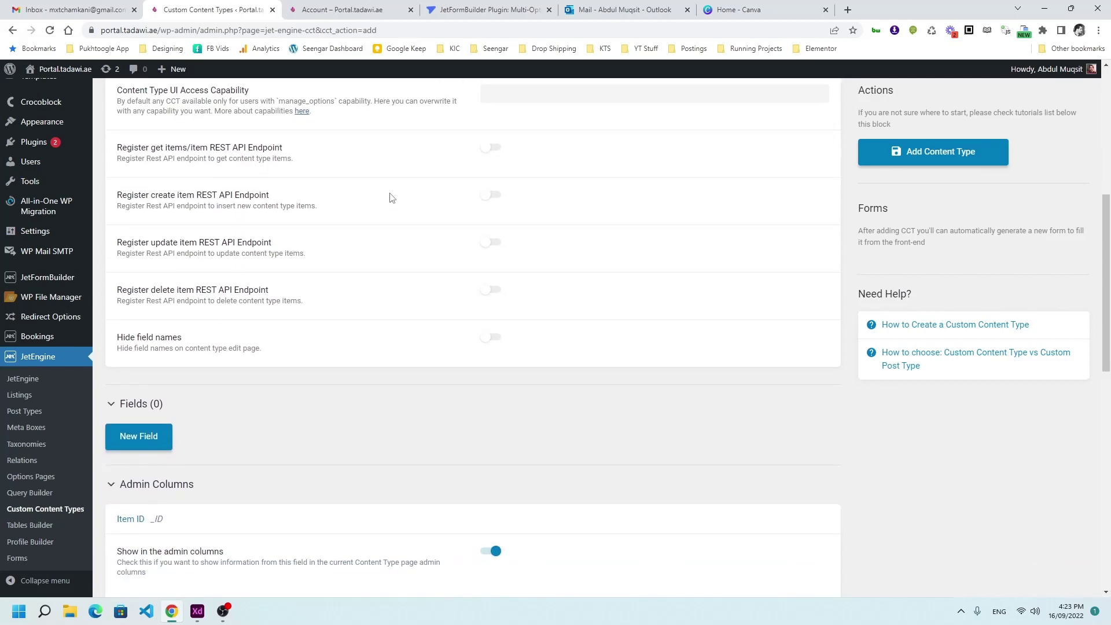
left_click(139, 248)
scroll(446, 236, "down", 2)
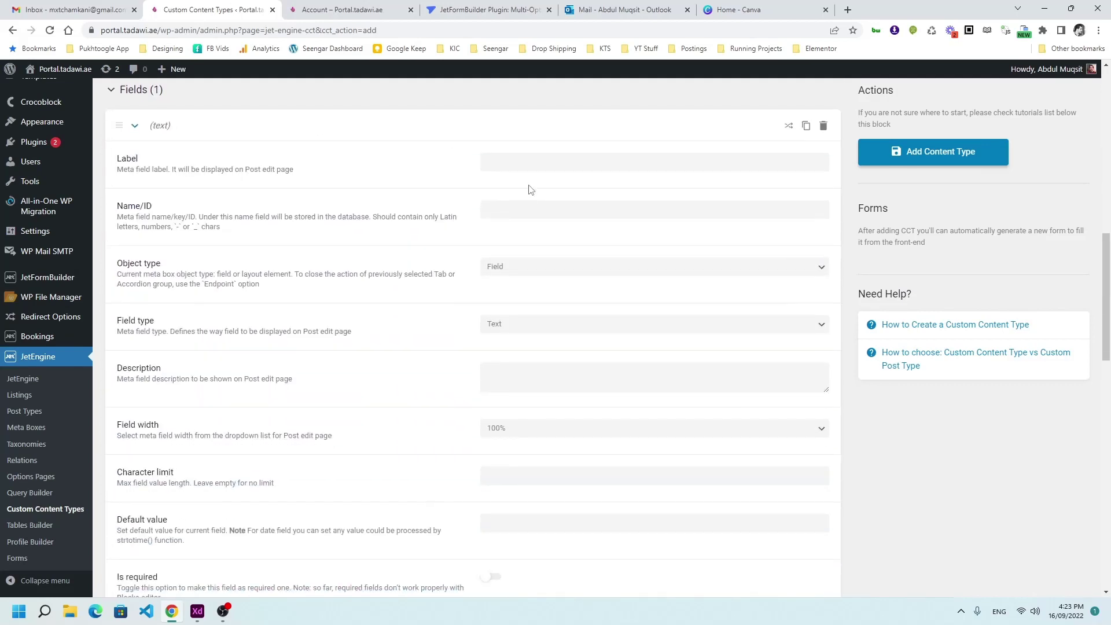
left_click(524, 167)
type("to_user")
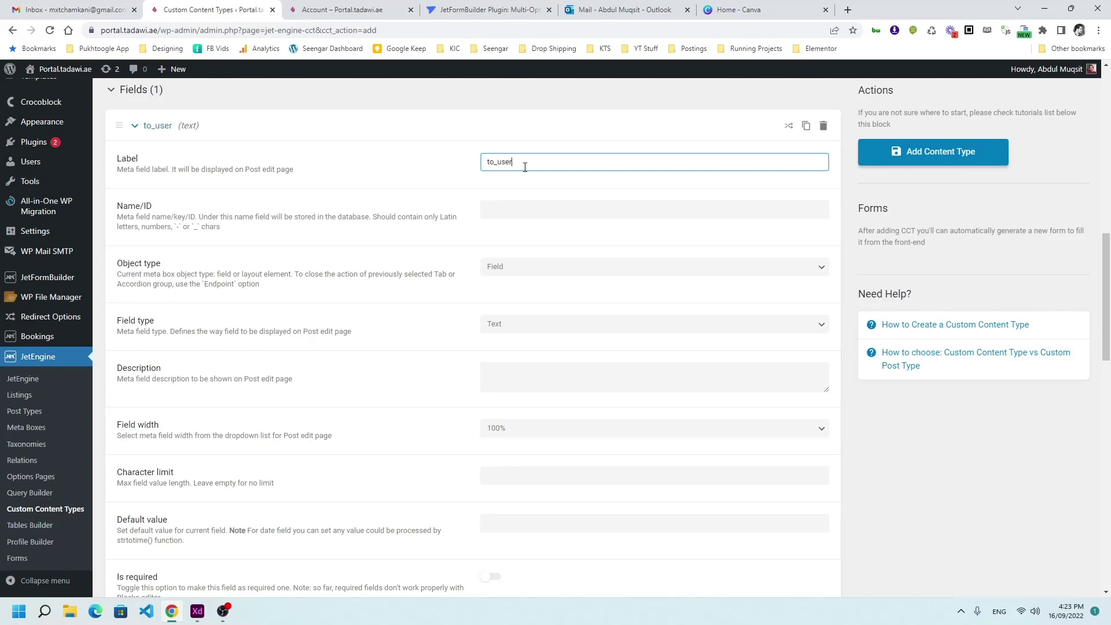
key("Tab")
left_click(488, 325)
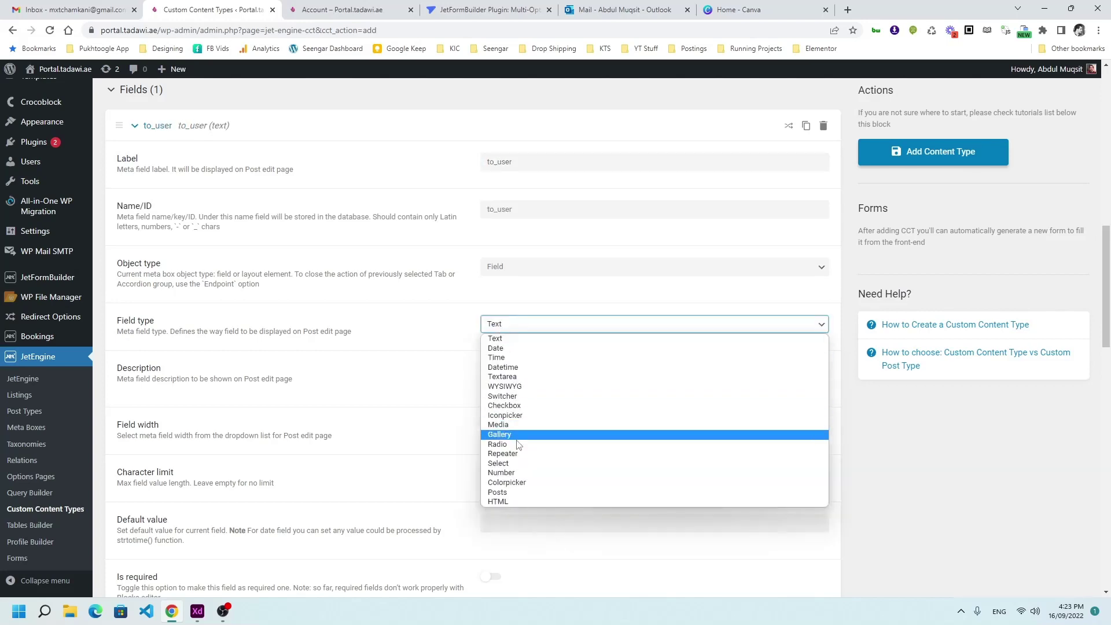
left_click(505, 473)
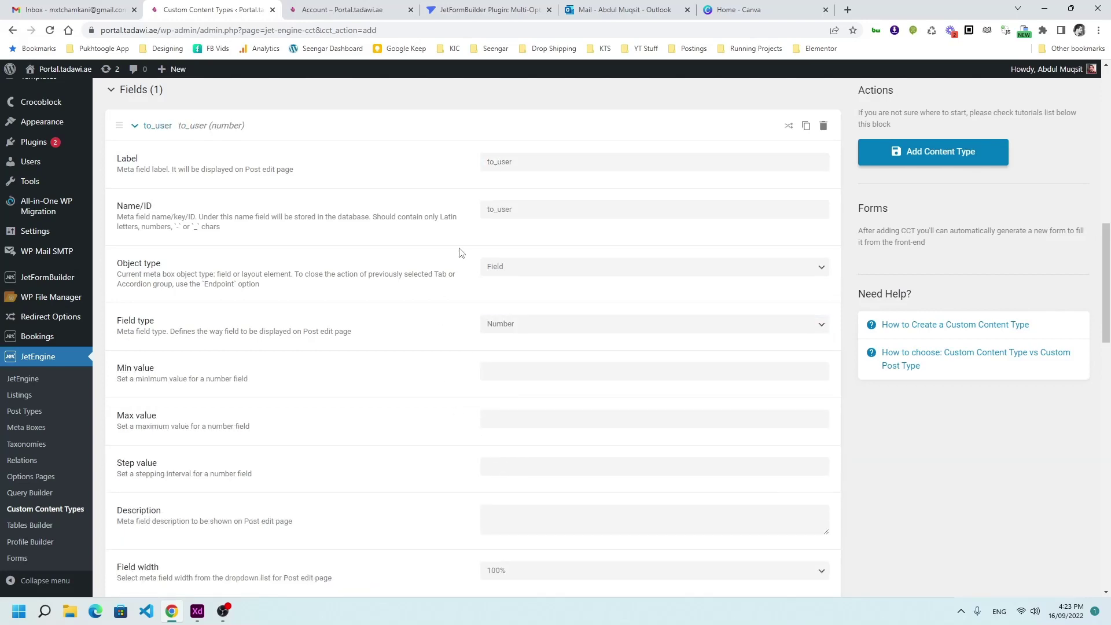
- Add a second field labelled from_user, with Number as its field type
scroll(430, 251, "down", 7)
left_click(139, 379)
scroll(464, 288, "down", 3)
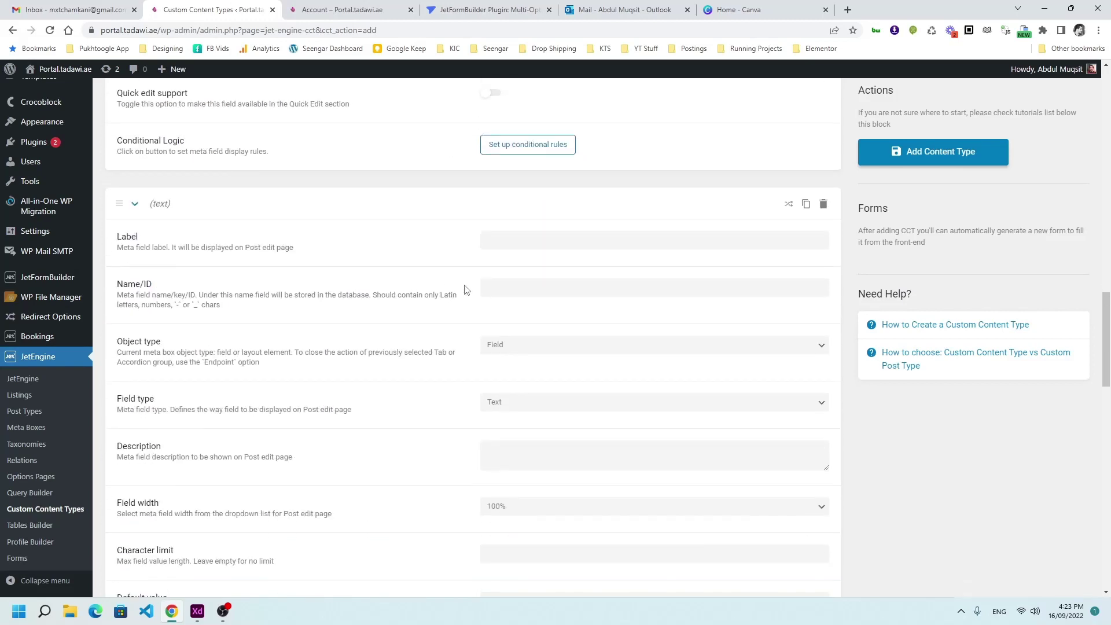
left_click(537, 243)
type("from_user")
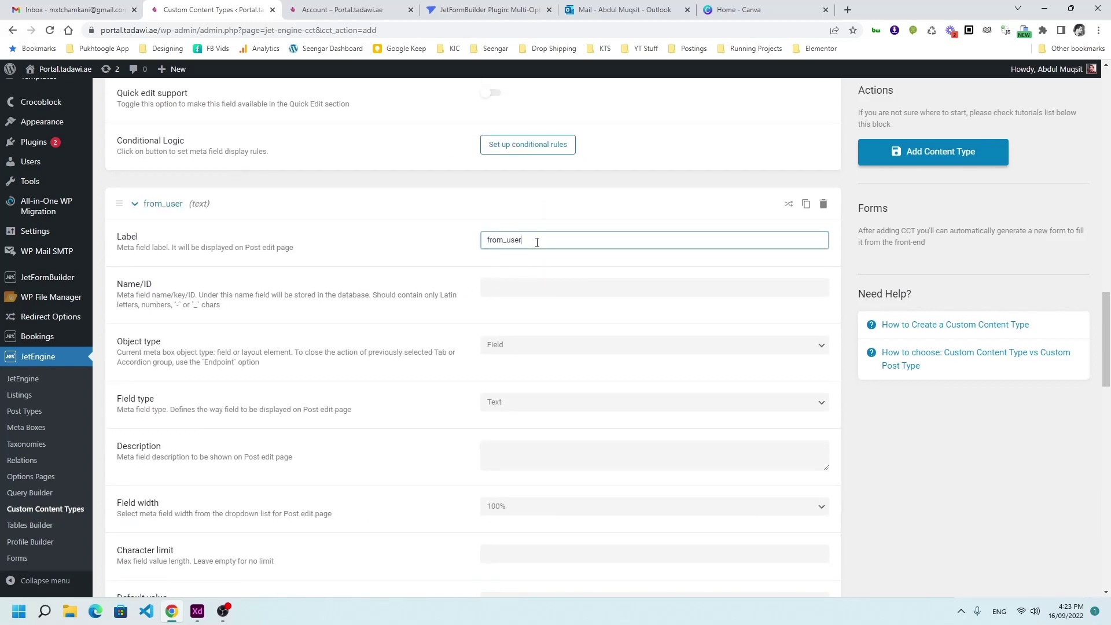
key("Tab")
scroll(533, 244, "down", 2)
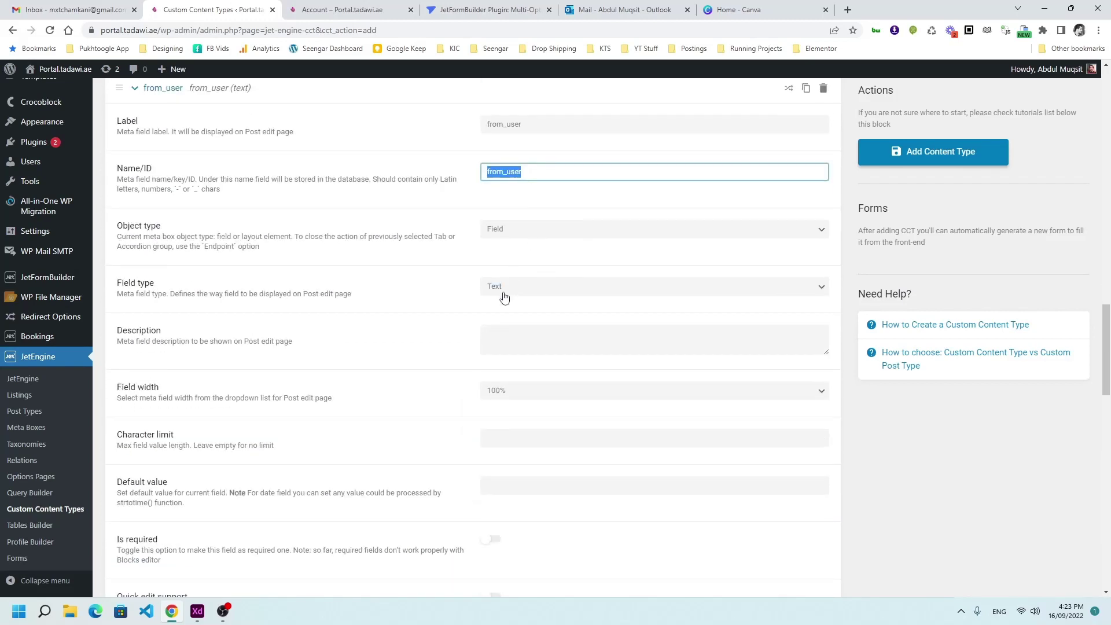
left_click(503, 289)
left_click(510, 436)
- Add a third field labelled message, with WYSIWYG as its field type
scroll(407, 333, "down", 3)
scroll(407, 333, "down", 4)
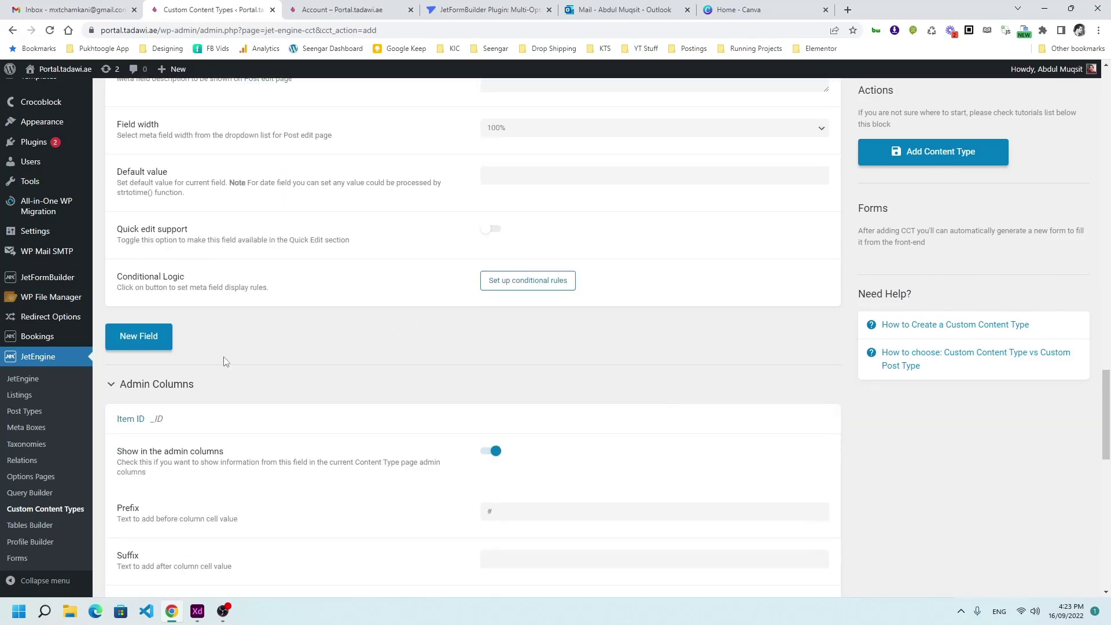
left_click(151, 335)
scroll(519, 308, "down", 2)
left_click(548, 261)
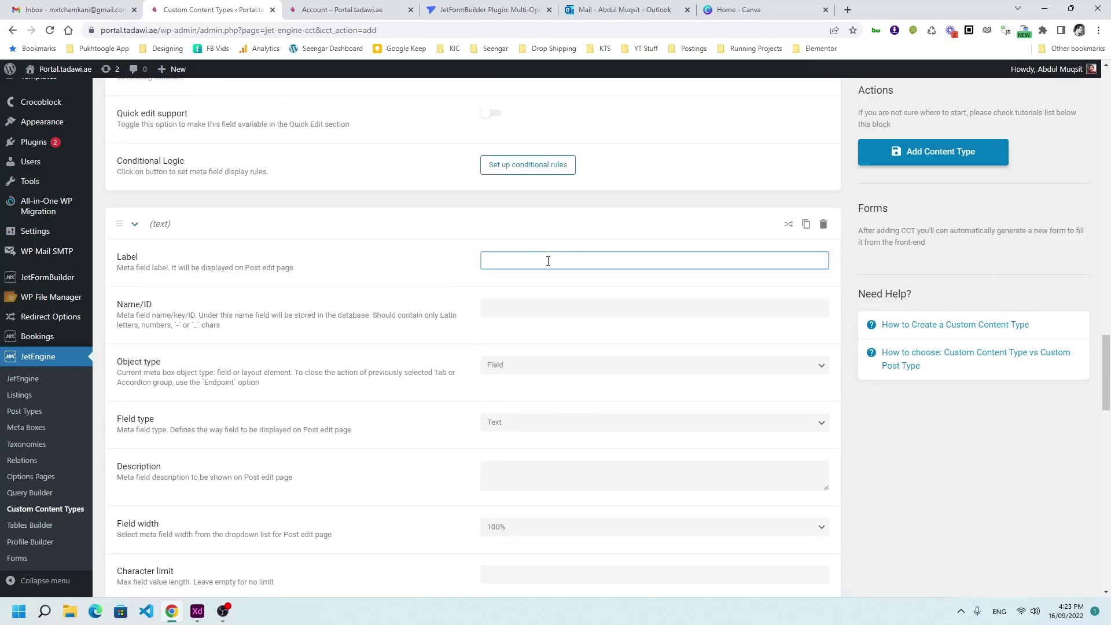
type("message")
key("Tab")
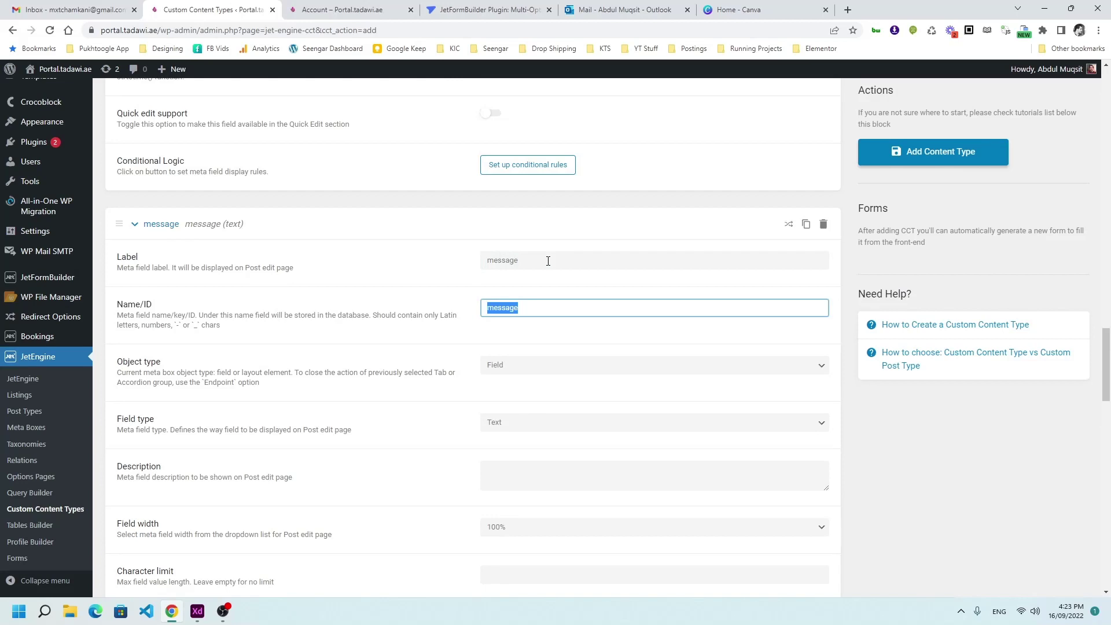
scroll(548, 261, "down", 2)
left_click(514, 307)
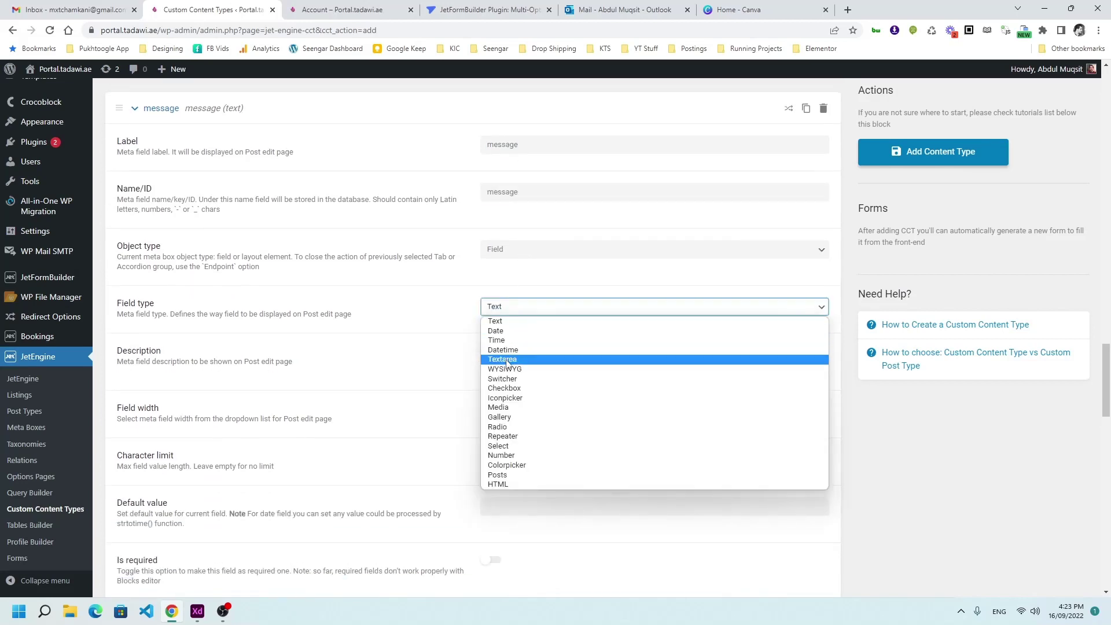
left_click(507, 360)
left_click(523, 307)
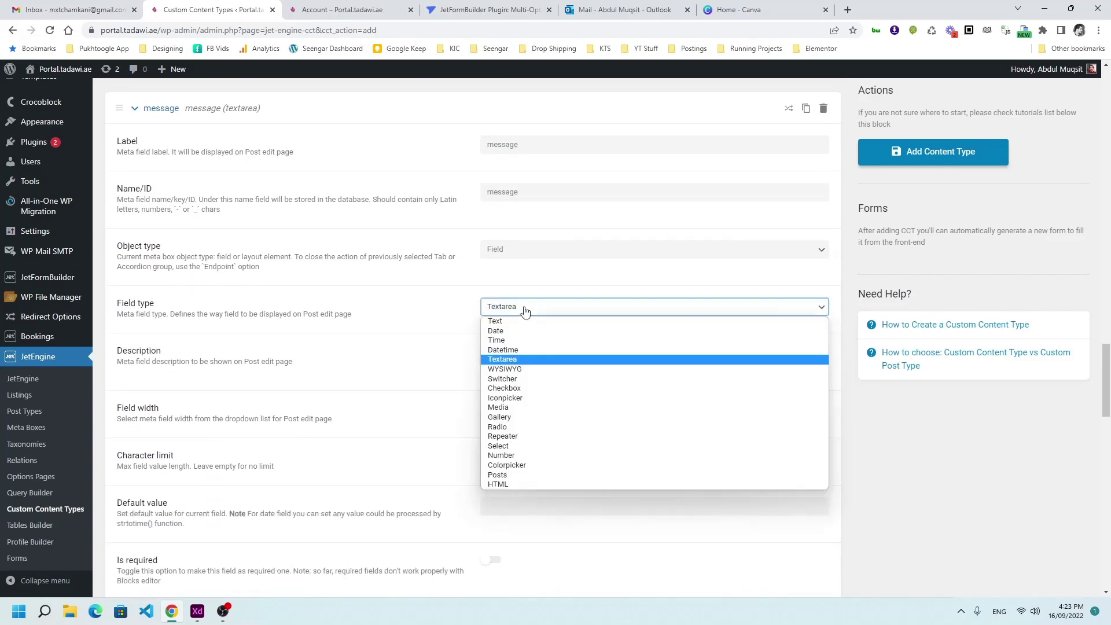
left_click(508, 370)
scroll(425, 347, "down", 4)
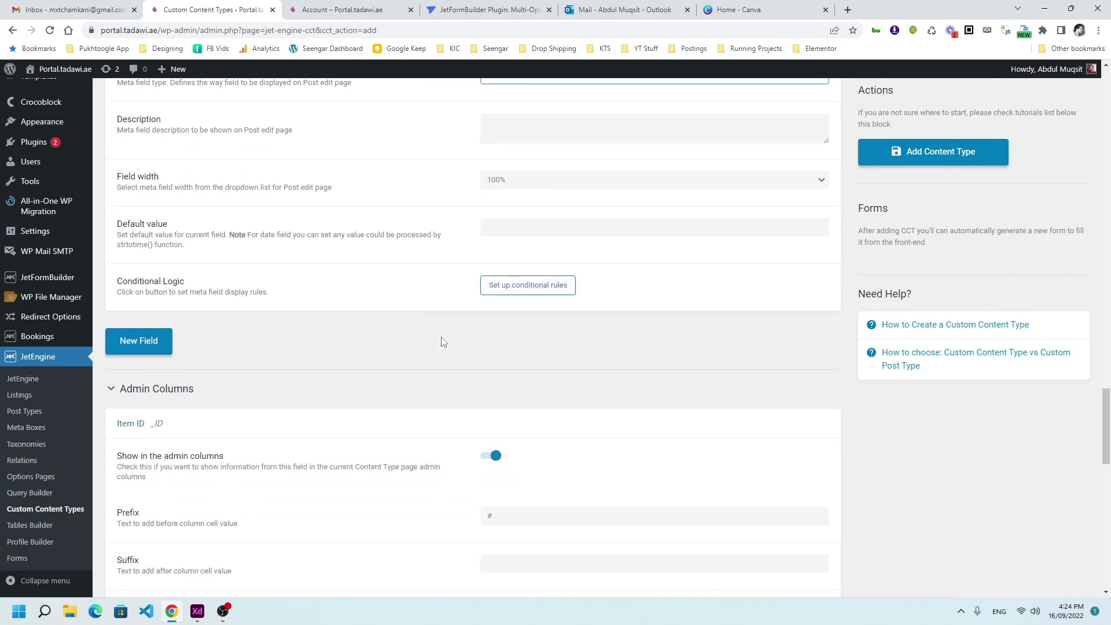
scroll(446, 342, "down", 1)
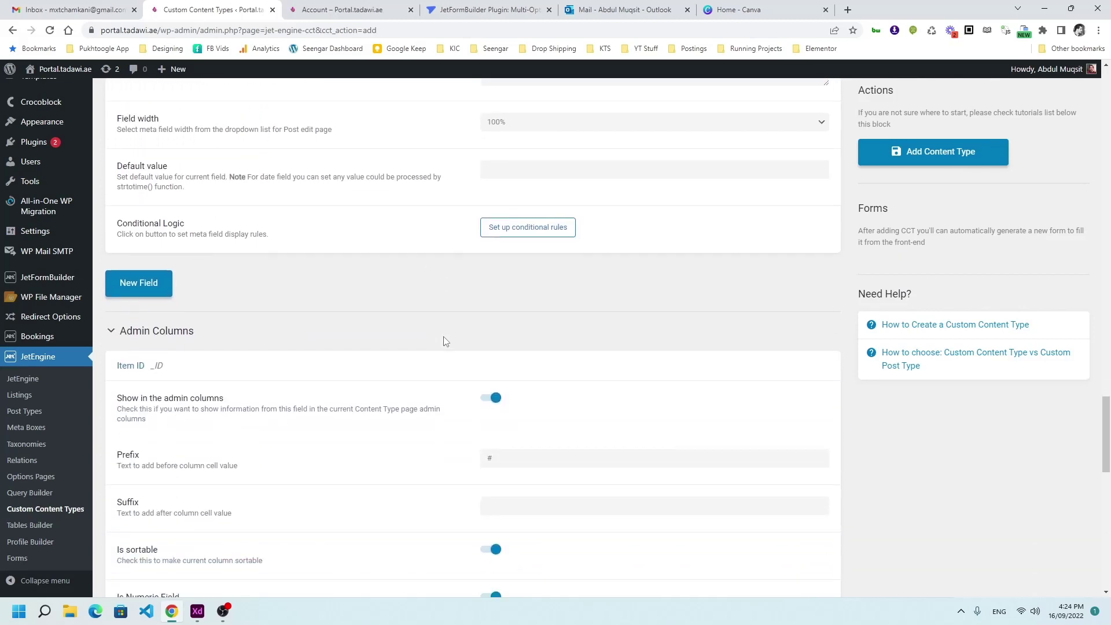
left_click(158, 285)
left_click(596, 331)
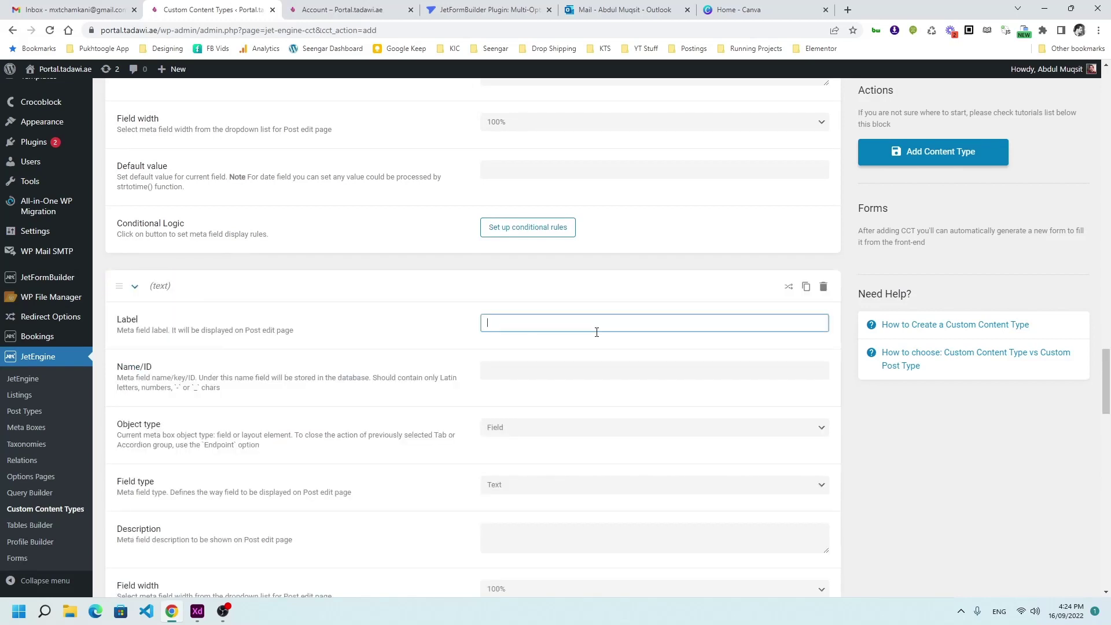
type("Urgency")
key("Tab")
scroll(597, 332, "down", 4)
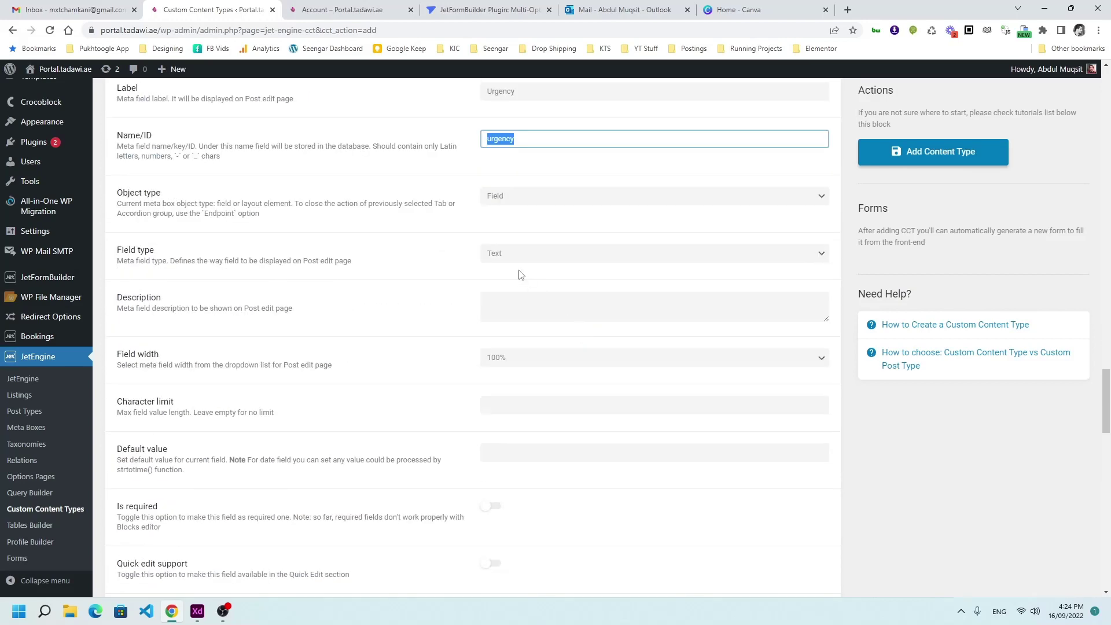
left_click(510, 255)
left_click(499, 392)
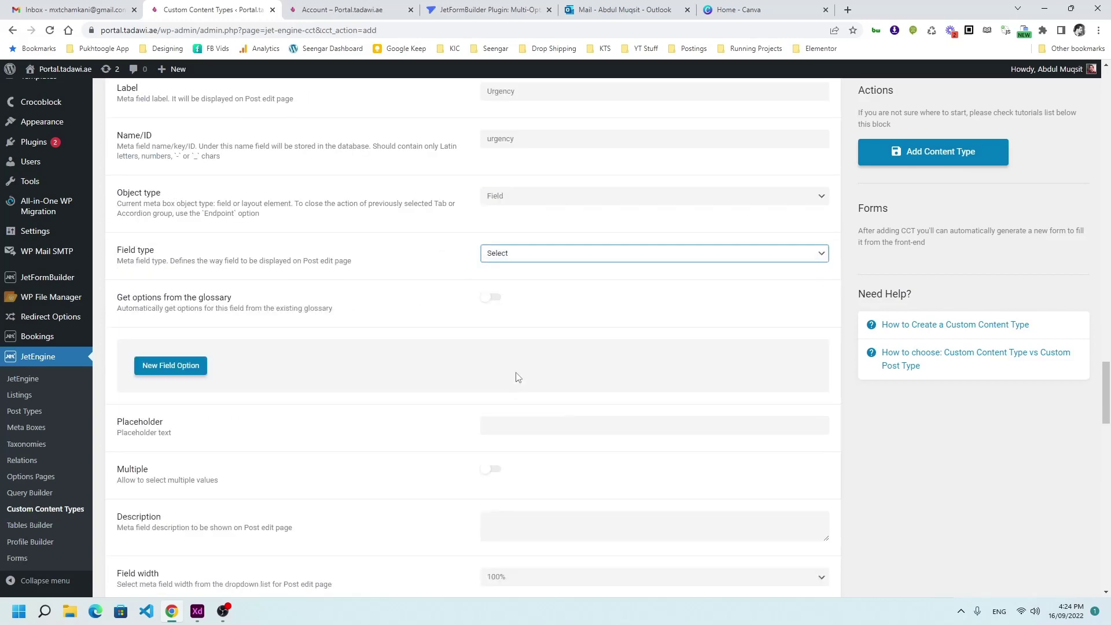
scroll(423, 301, "down", 2)
left_click(171, 256)
left_click(513, 292)
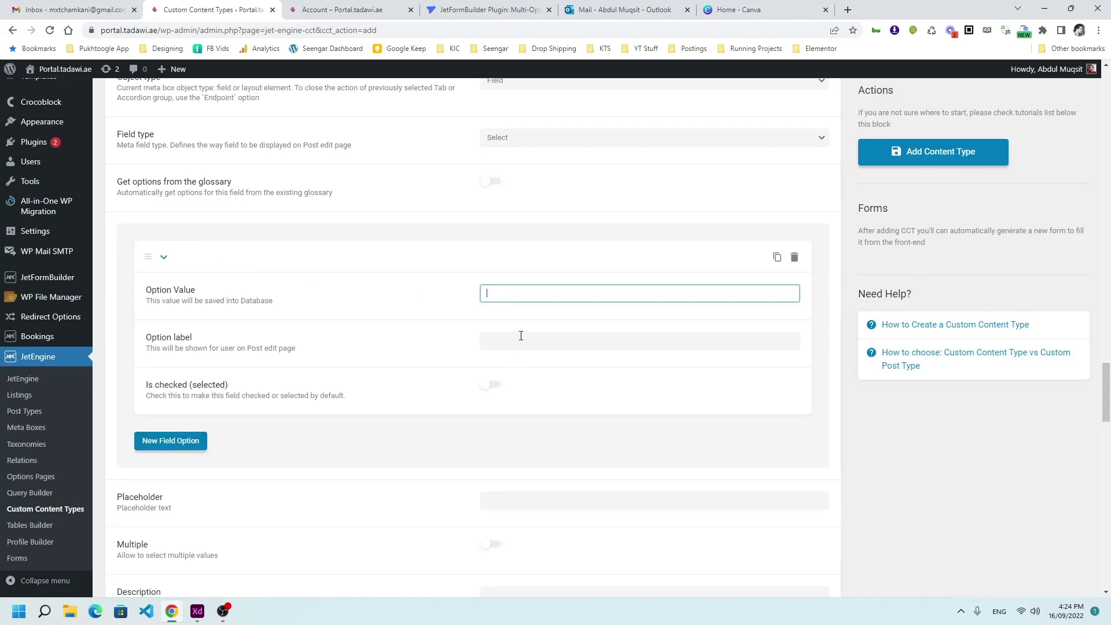
scroll(521, 335, "up", 5)
left_click(823, 229)
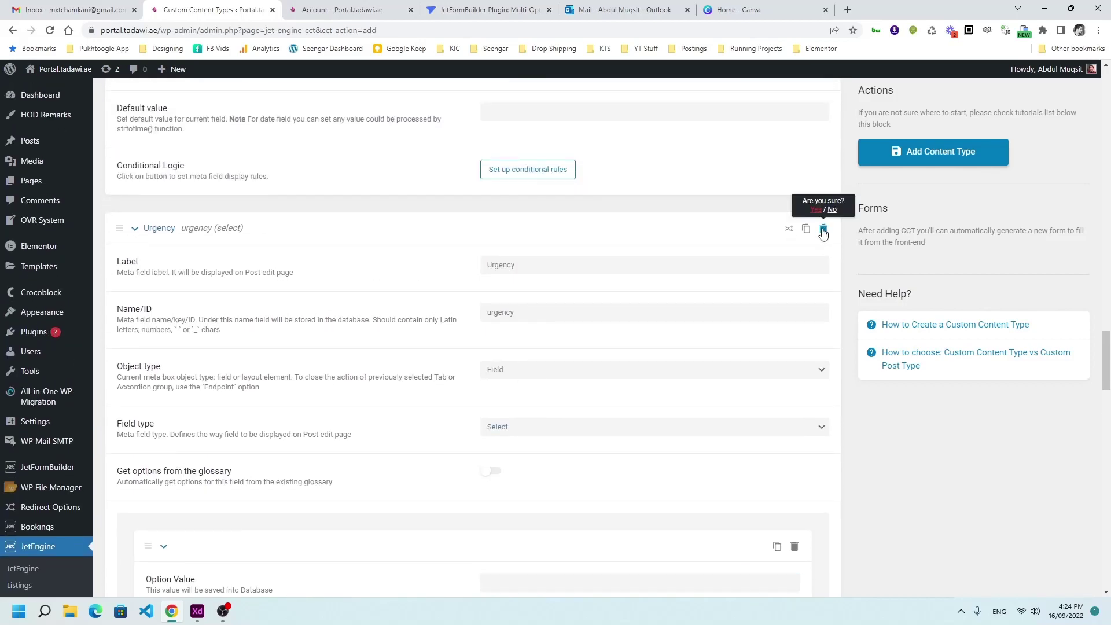
left_click(815, 210)
- Show the to_user, from_user and message fields in the admin columns and save the new content type
scroll(614, 261, "down", 8)
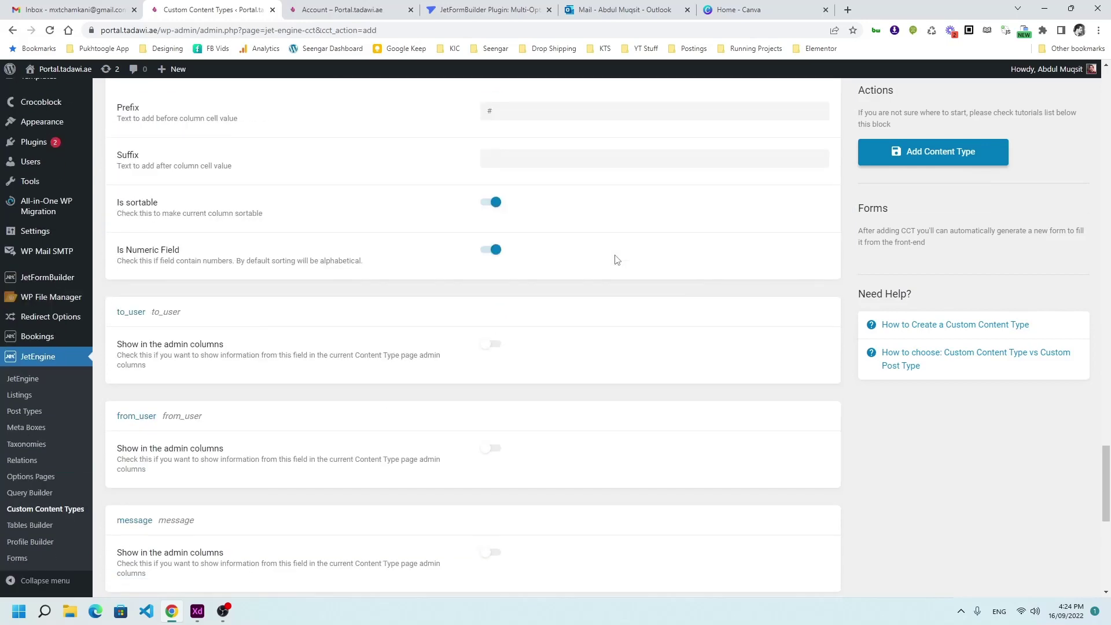
left_click(491, 170)
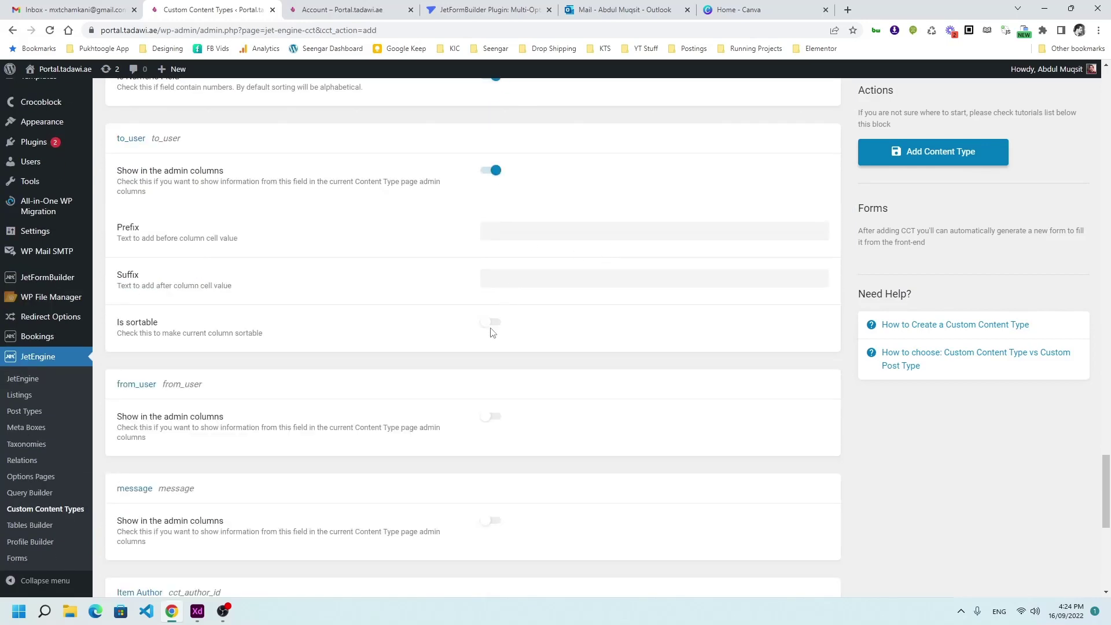
scroll(492, 324, "down", 2)
left_click(492, 301)
scroll(530, 351, "down", 3)
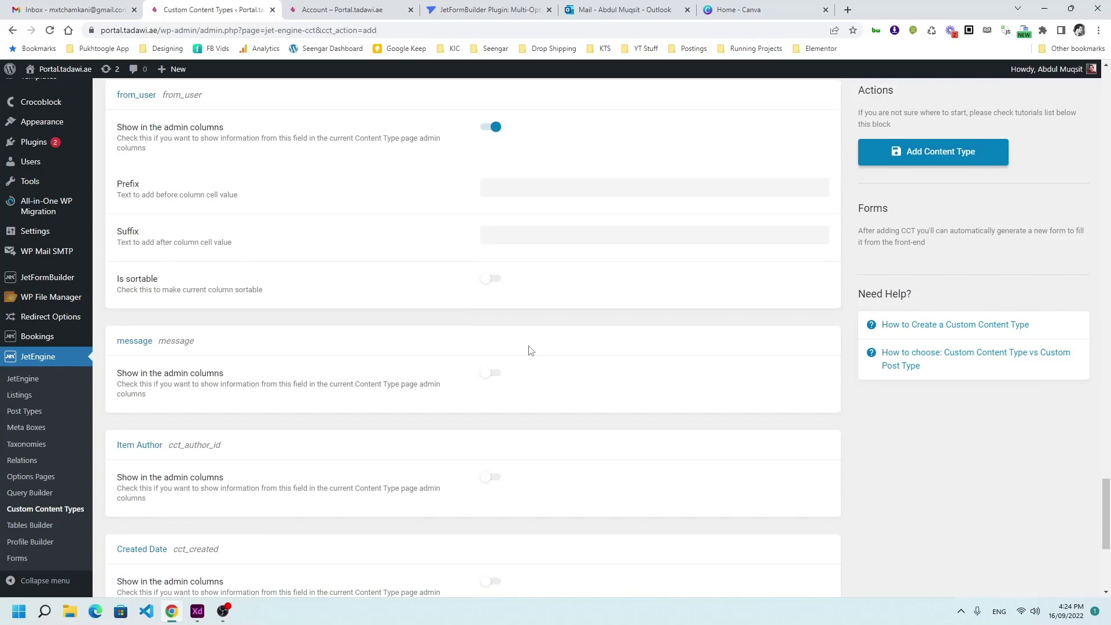
left_click(491, 372)
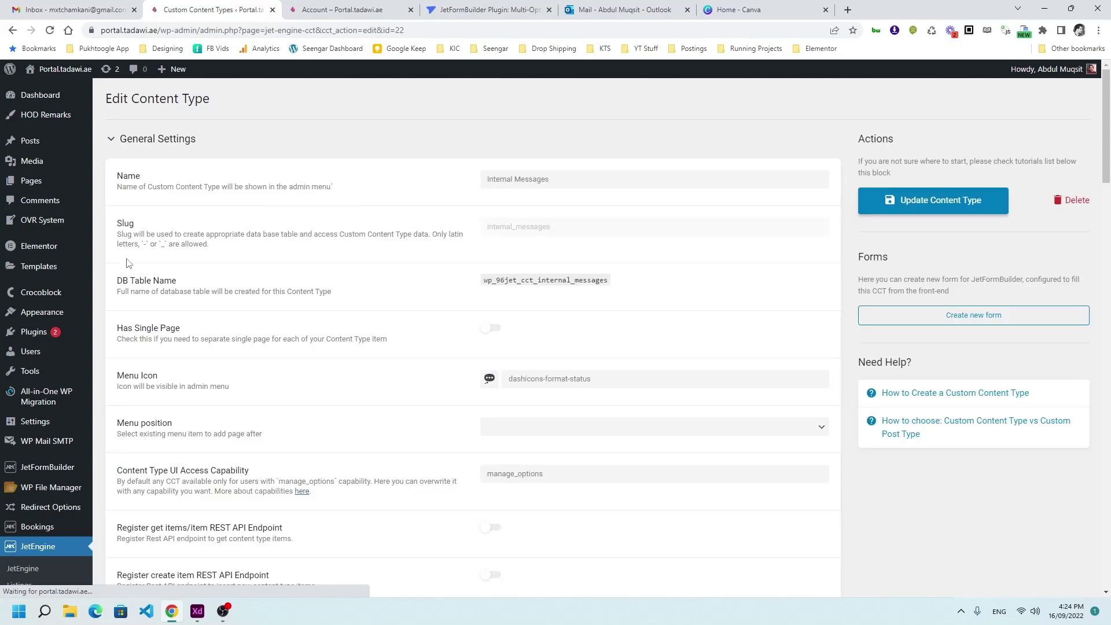
- Open the Internal Messages items list and start adding a new item
scroll(179, 260, "down", 4)
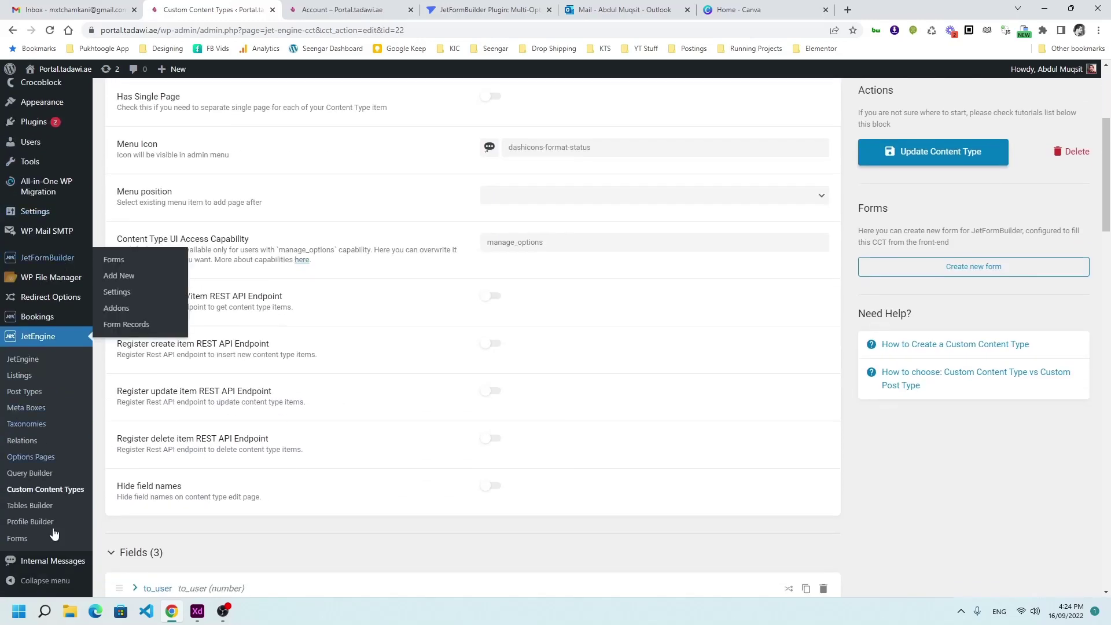
left_click(54, 561)
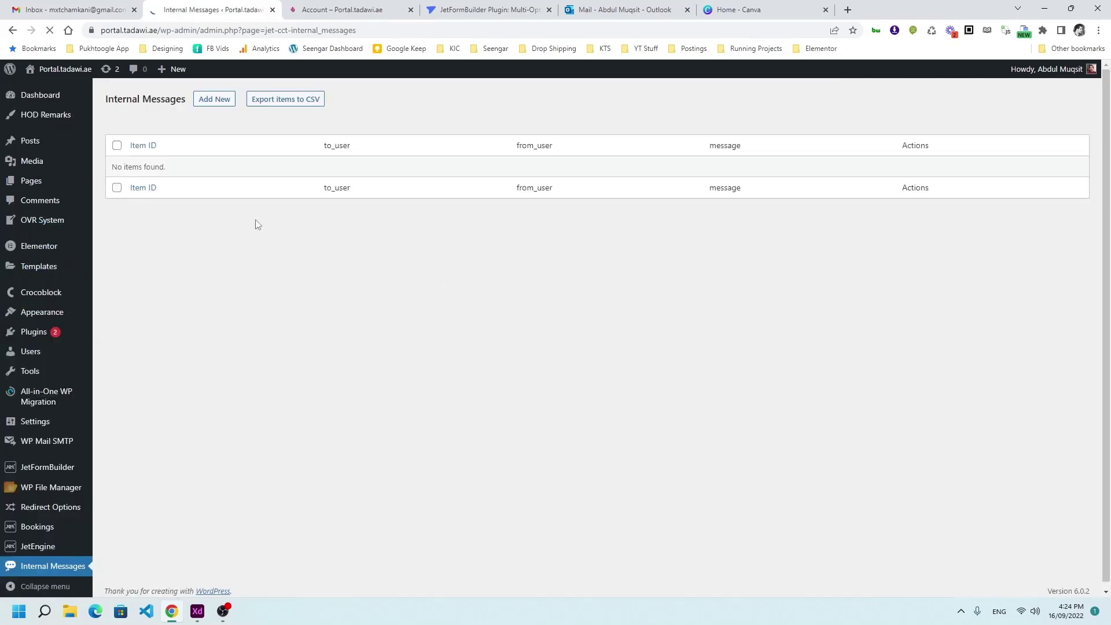
left_click(210, 104)
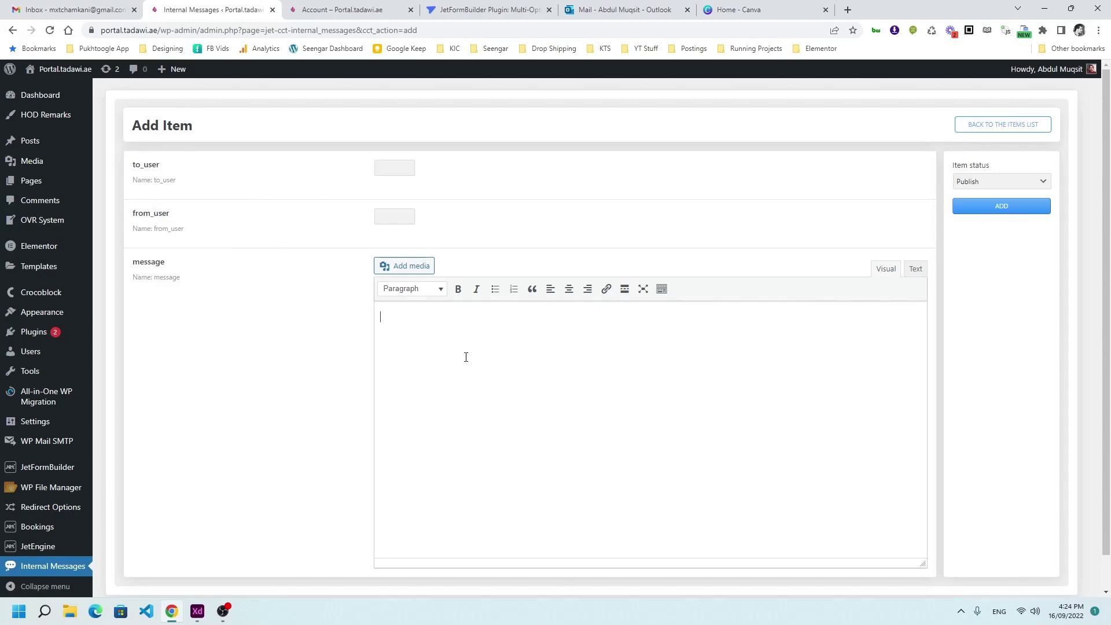
- Switch to Adobe XD and review the CrocoBlock Messaging artboards back to the custom content type and users list query plans, then return to Chrome
left_click(197, 611)
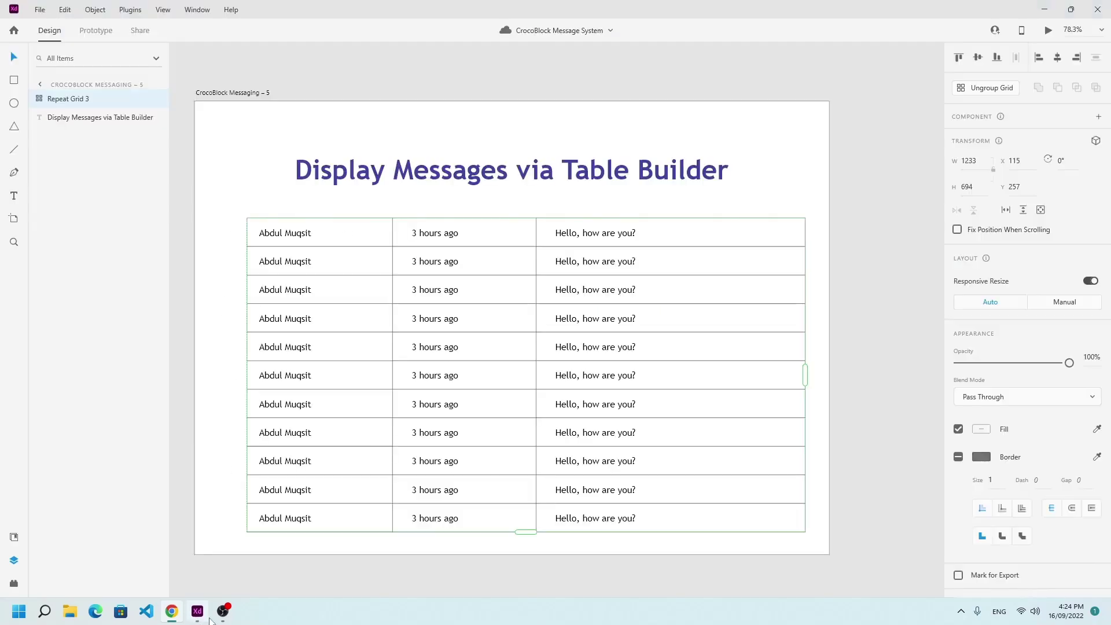
left_click_drag(352, 474, 674, 468)
left_click_drag(319, 421, 625, 417)
scroll(480, 373, "down", 5)
scroll(479, 374, "down", 1)
left_click_drag(305, 426, 649, 405)
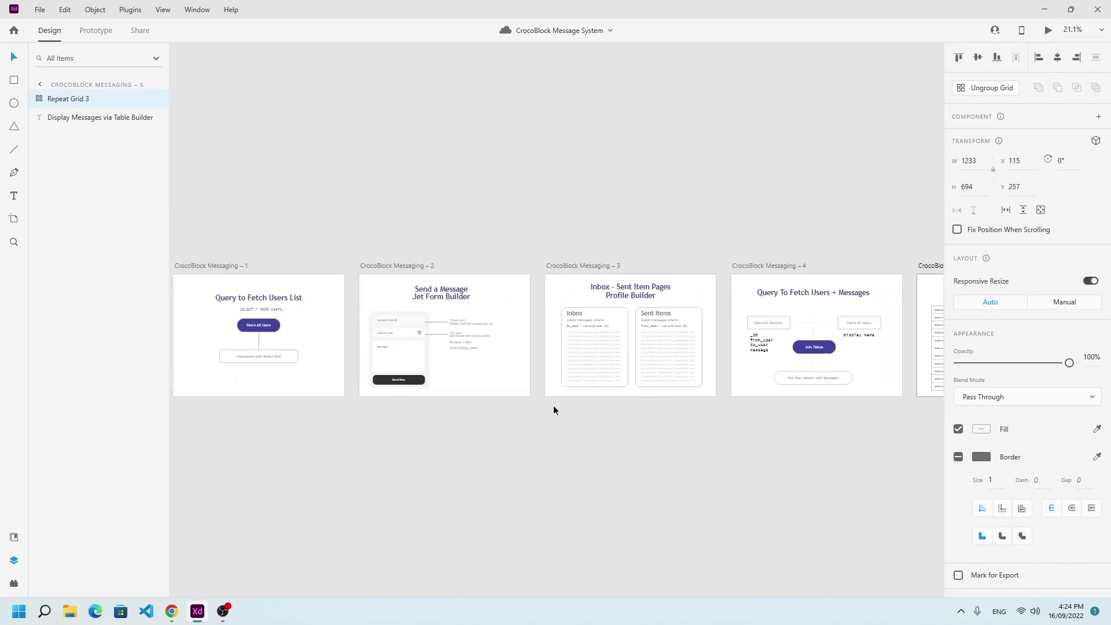
left_click_drag(340, 409, 615, 404)
left_click_drag(393, 413, 361, 411)
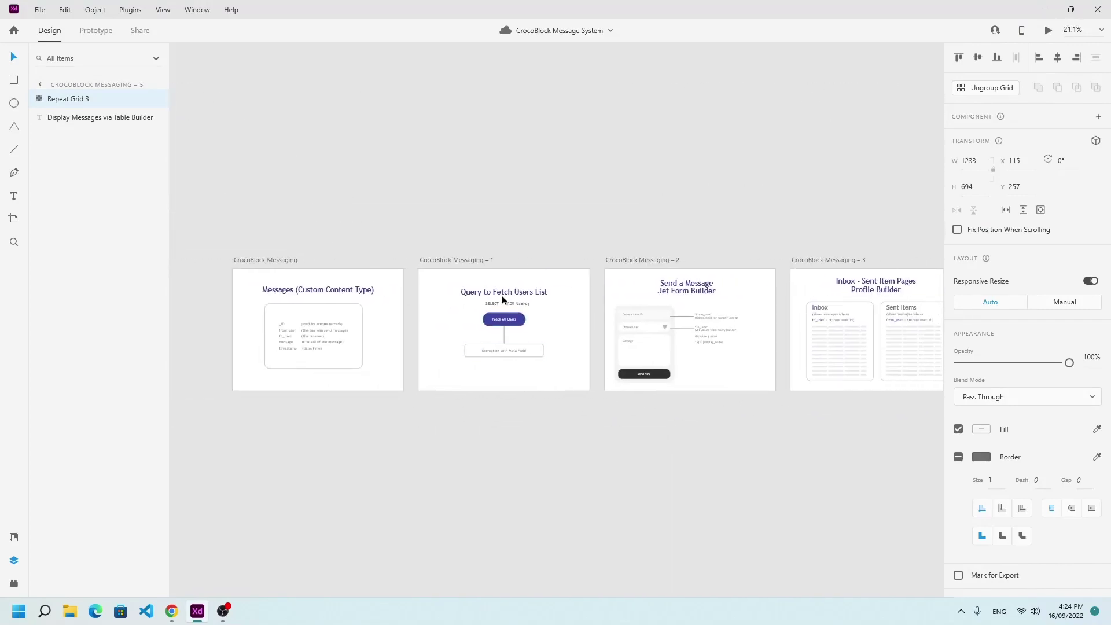
left_click(203, 616)
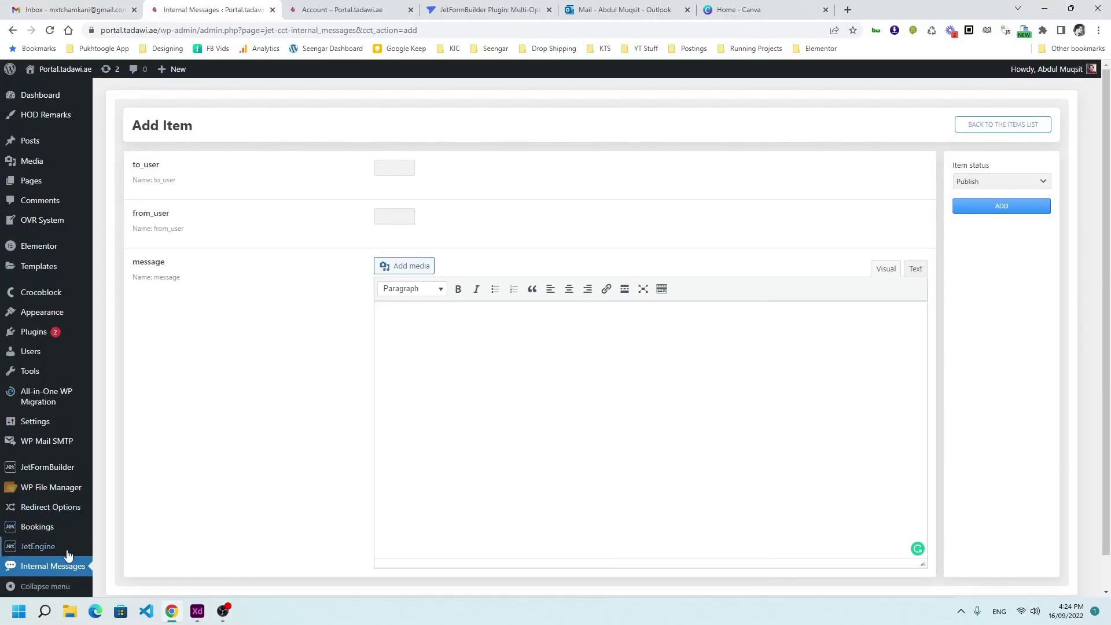
- Start a new JetEngine query named List of Users, with Users Query as its type, and preview its results
mouse_move(66, 546)
left_click(126, 497)
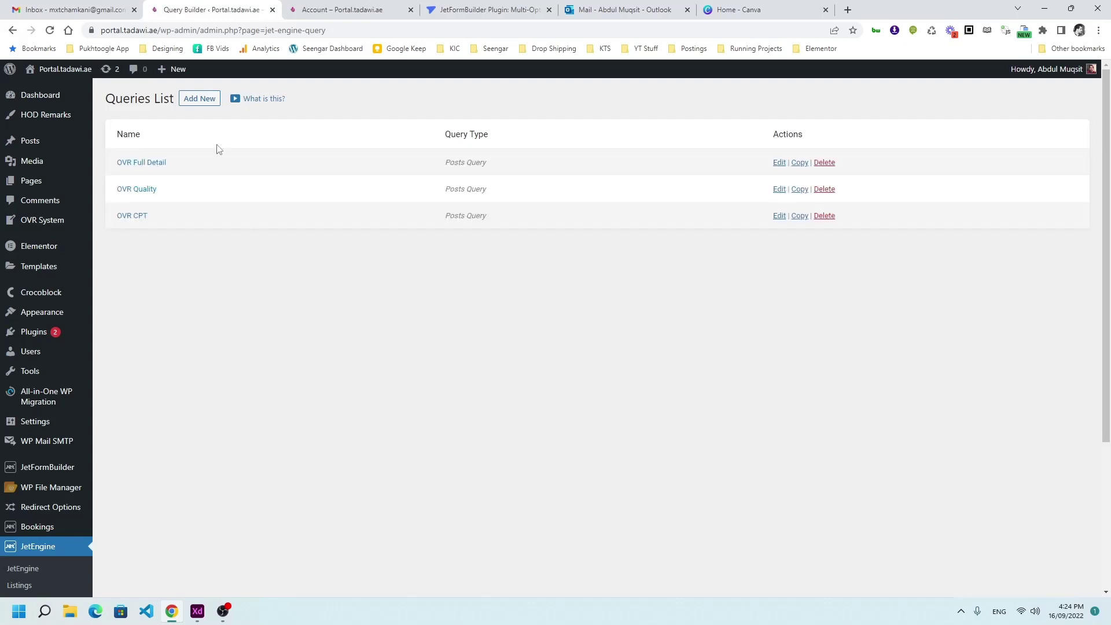
left_click(207, 105)
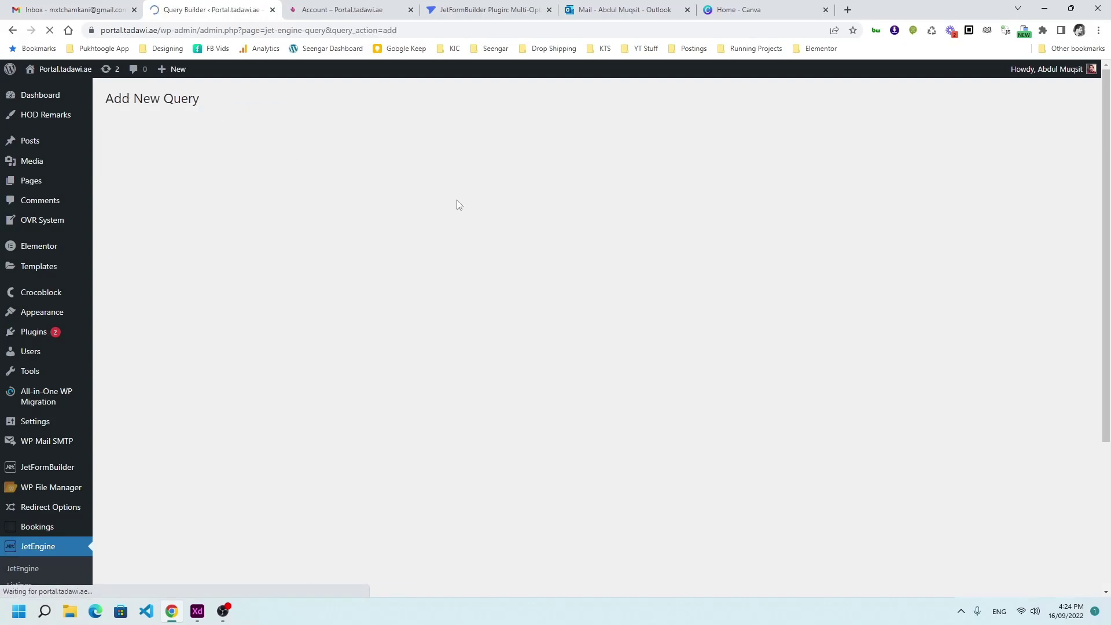
left_click(532, 178)
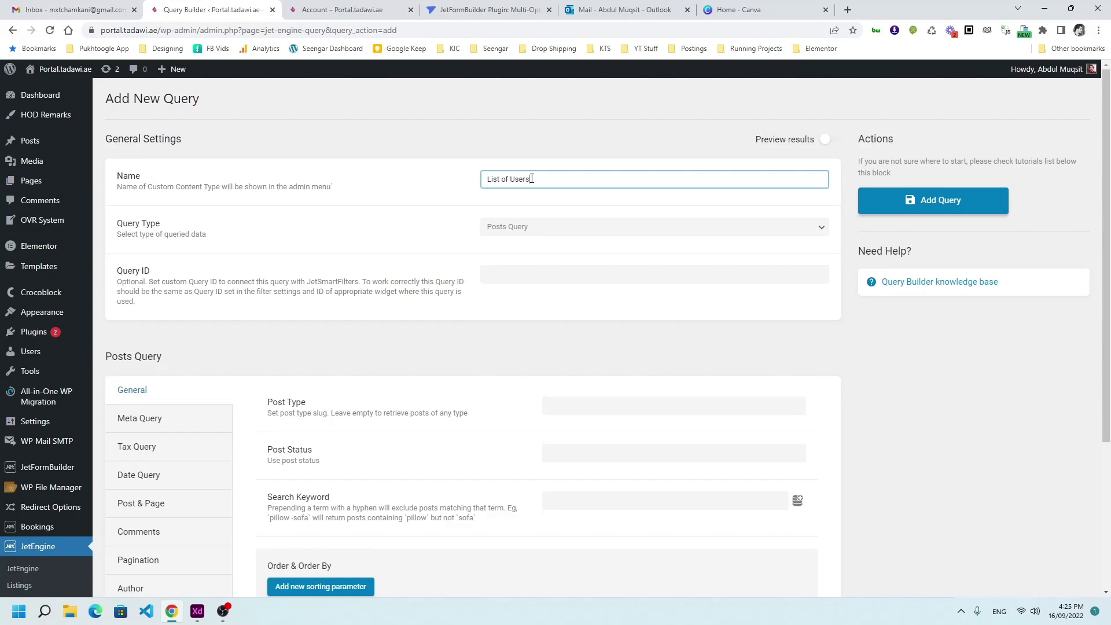
left_click(497, 226)
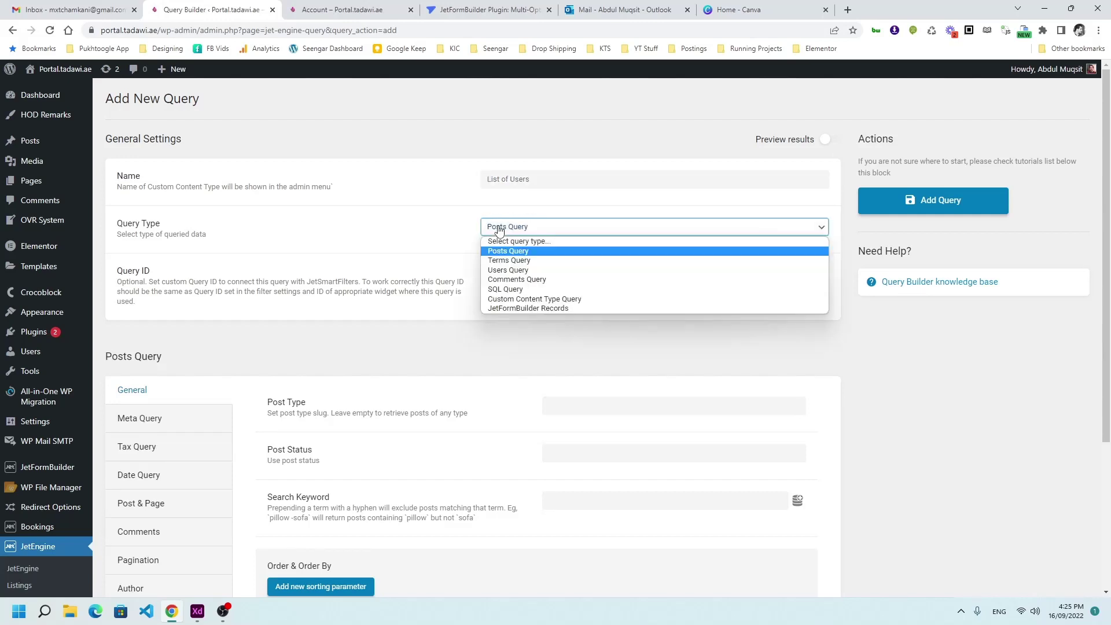
left_click(503, 271)
left_click(829, 140)
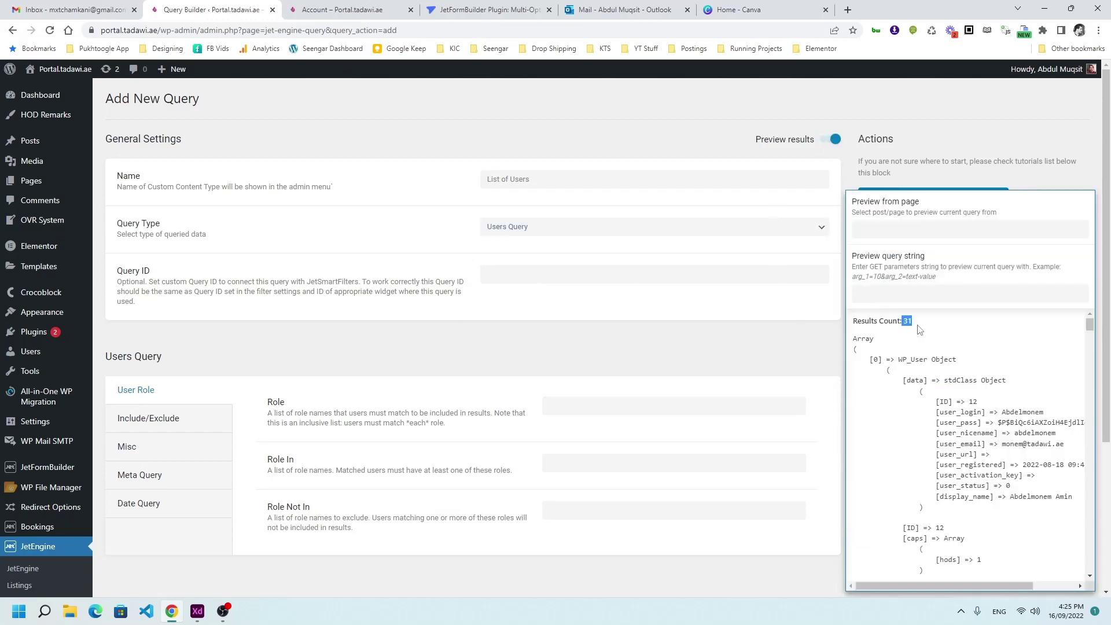
scroll(908, 324, "down", 10)
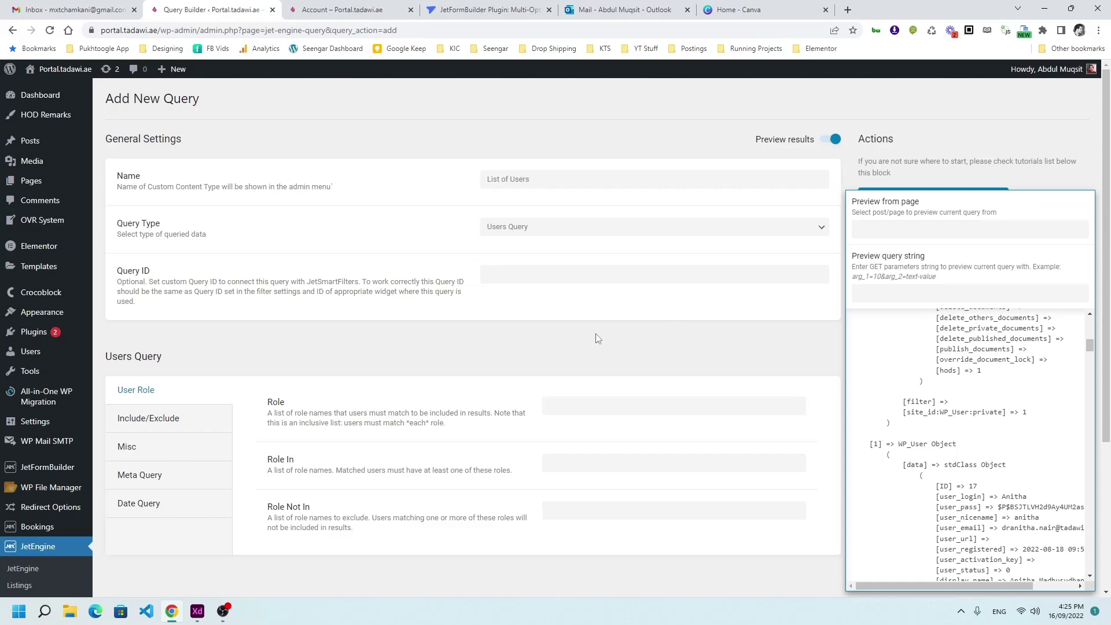
- Add a meta query clause for the field permission with the comparison Equal (=) and the value true
left_click(147, 476)
scroll(409, 373, "down", 3)
left_click(292, 265)
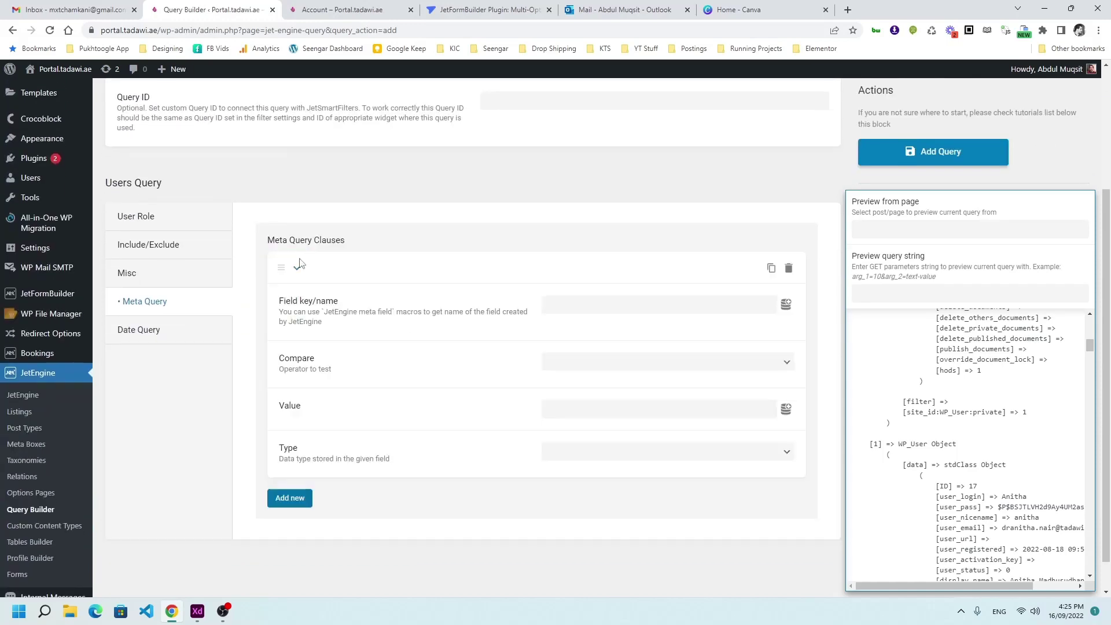
left_click(702, 303)
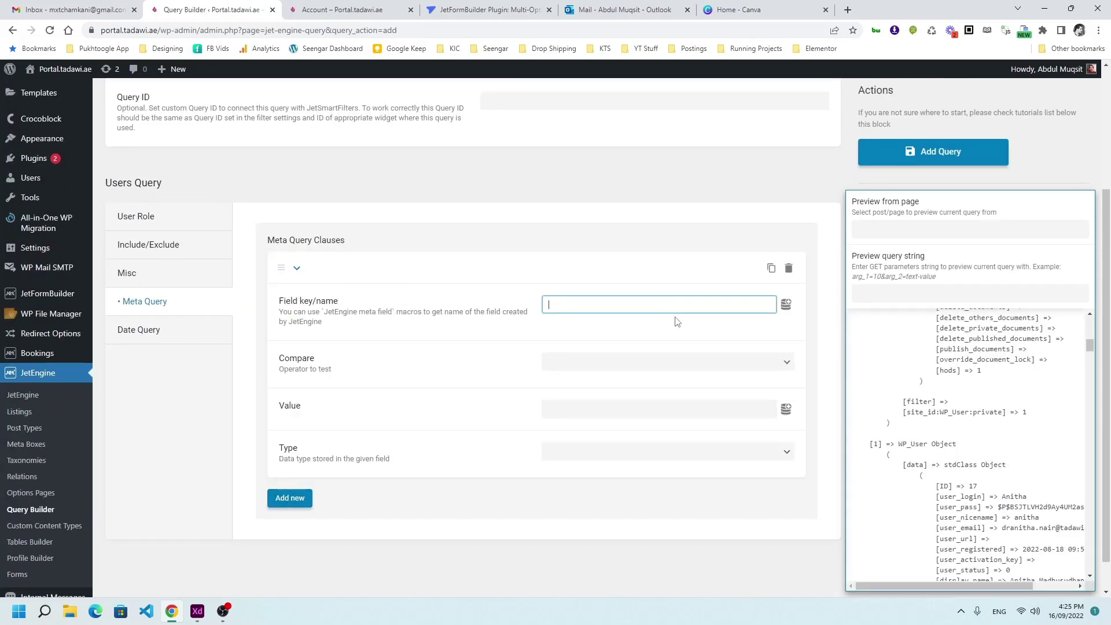
type("permission")
key("Tab")
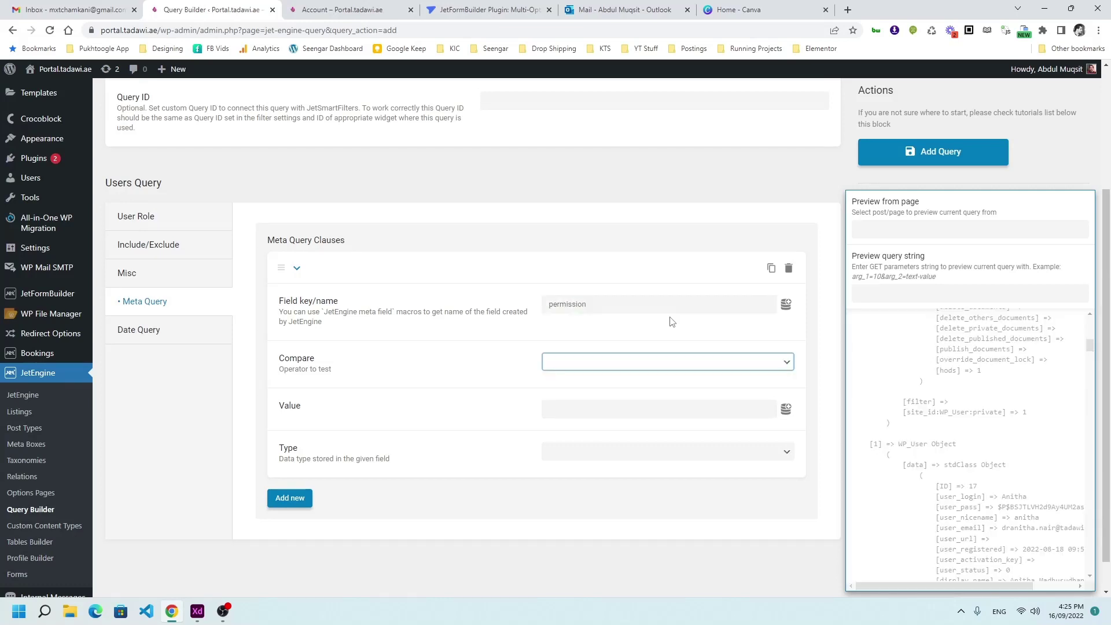
left_click(660, 363)
left_click(647, 386)
left_click(628, 364)
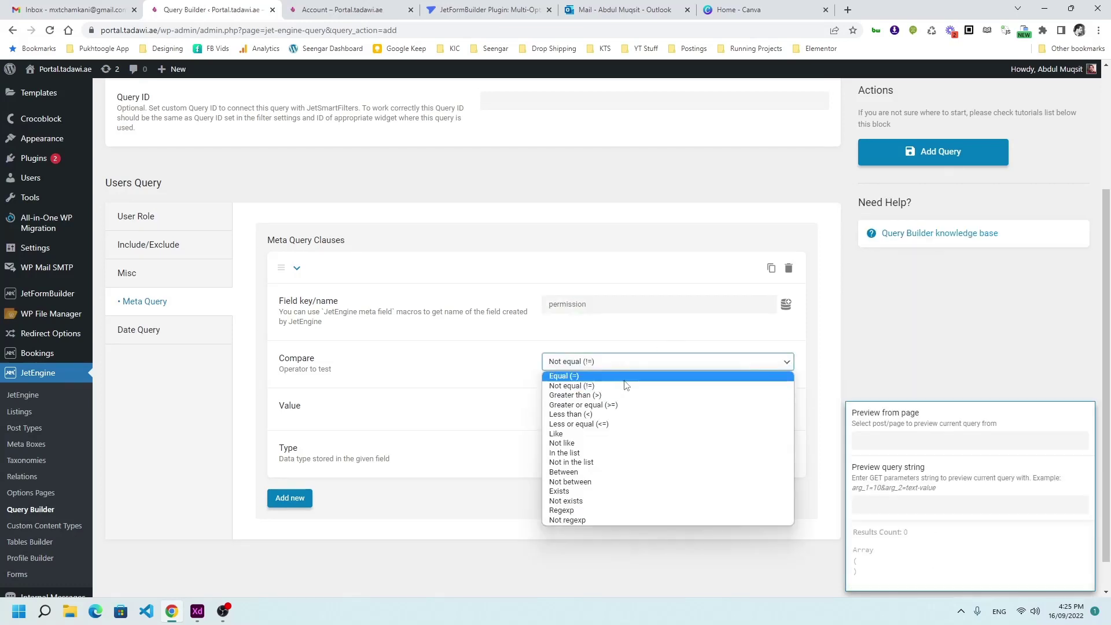
left_click(624, 376)
left_click(592, 414)
type("true")
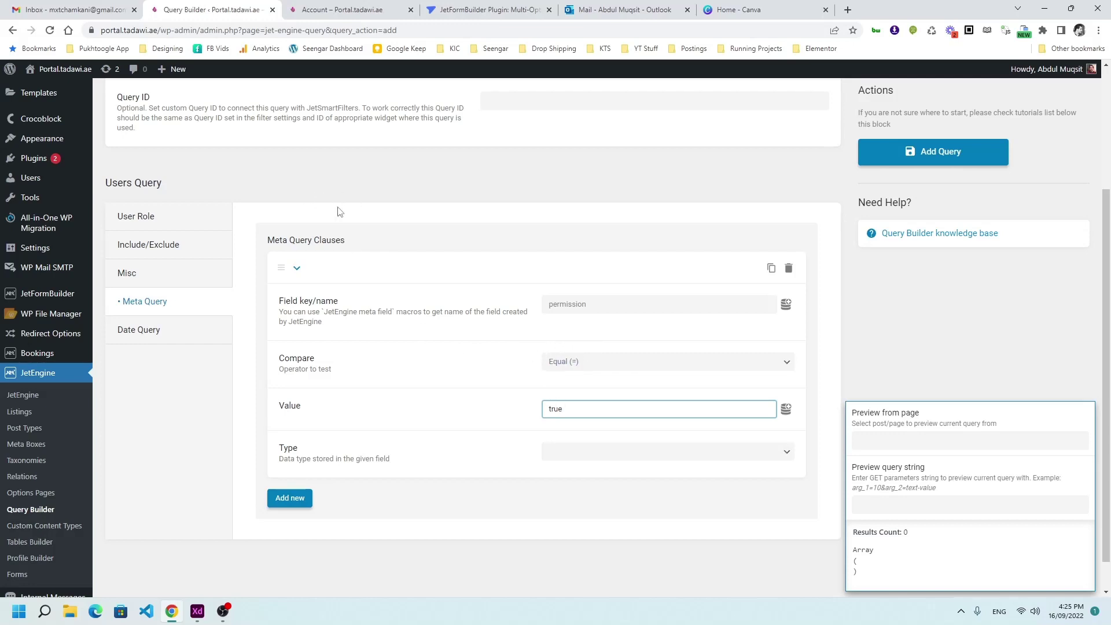
- Delete the permission meta query clause and save the List of Users query
left_click_drag(592, 305, 479, 328)
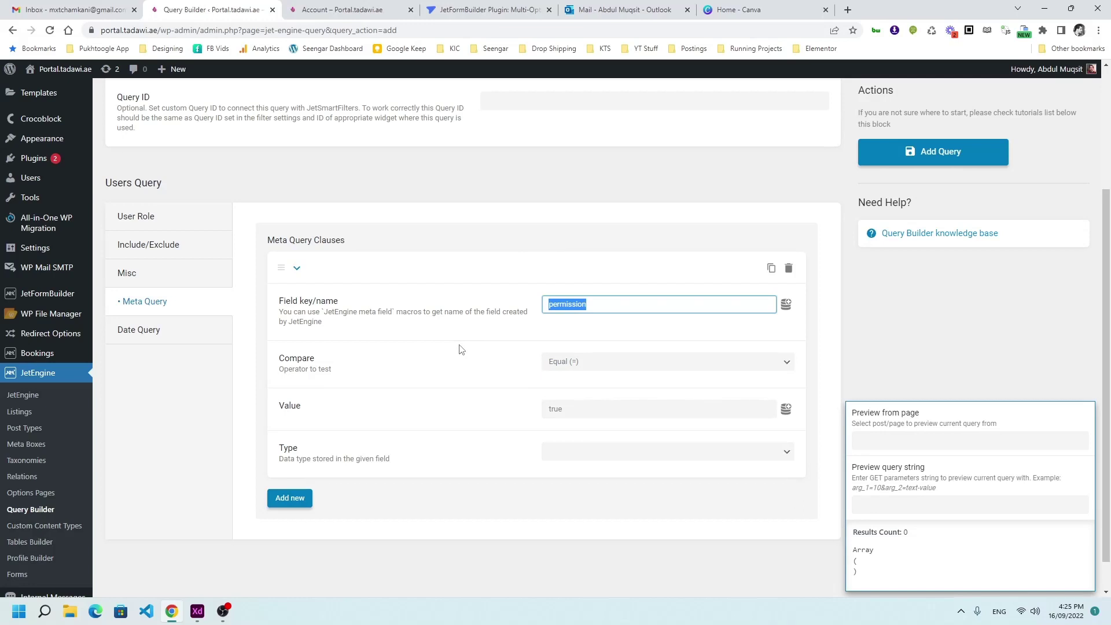
left_click(788, 268)
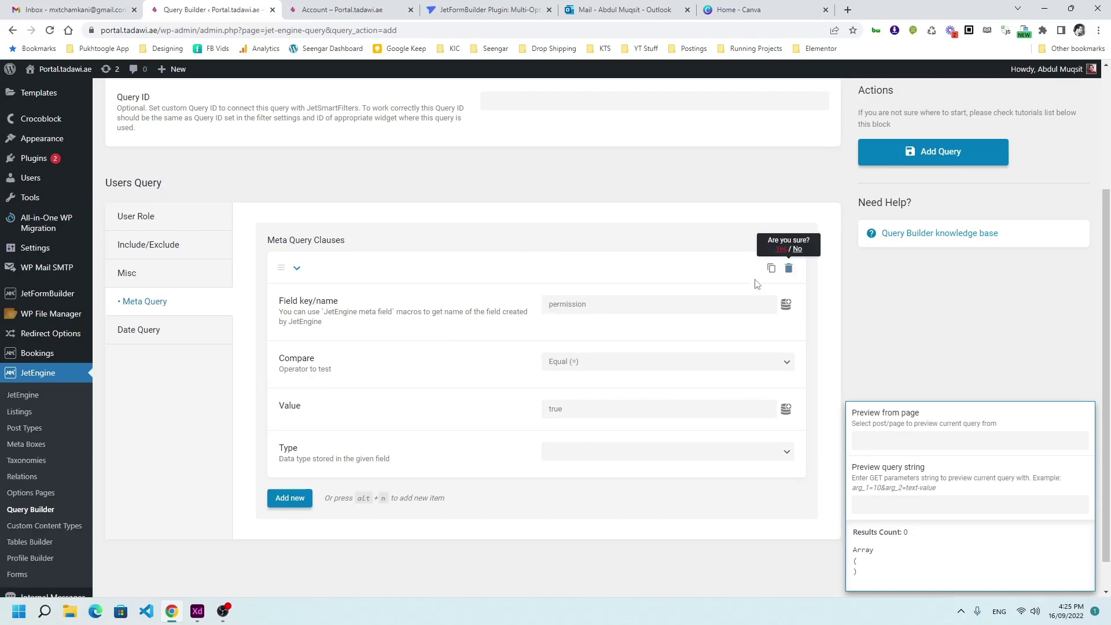
left_click(779, 250)
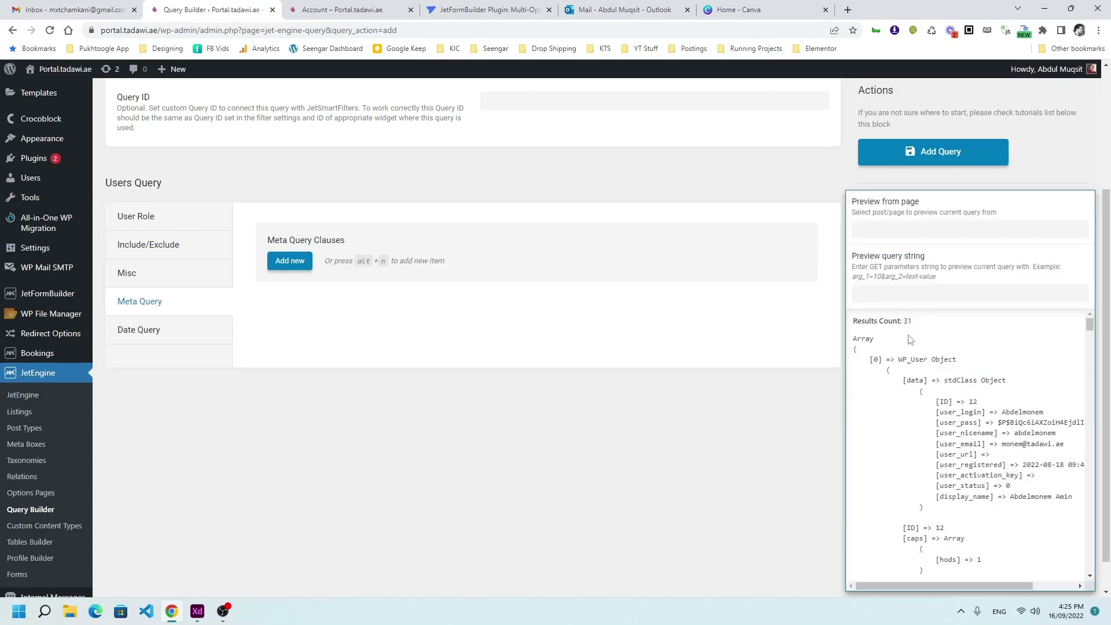
left_click(930, 161)
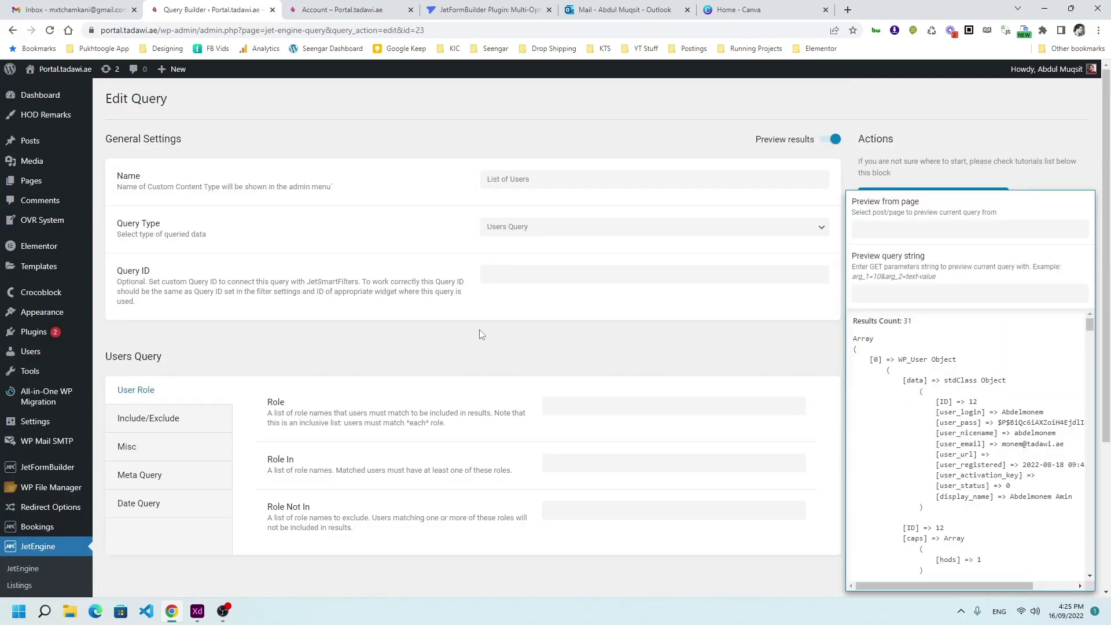
- Examine the Send a Message artboard in Adobe XD for the planned form fields and the sources of their values, then return to Chrome
left_click(197, 611)
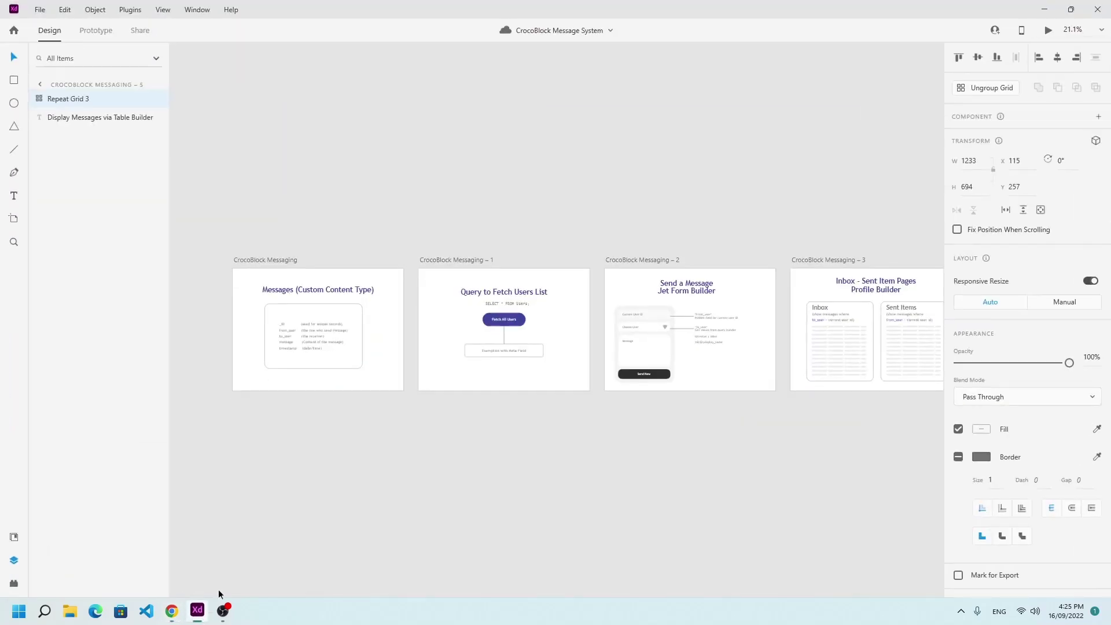
left_click(454, 484)
left_click_drag(692, 436, 506, 484)
scroll(521, 382, "up", 5)
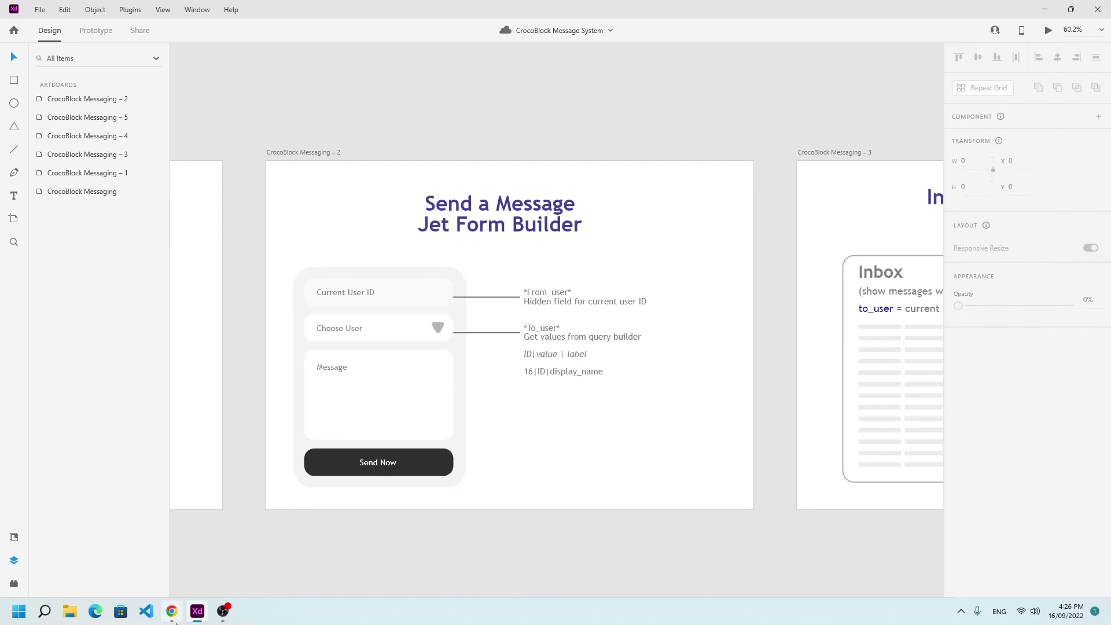
left_click(172, 611)
mouse_move(45, 399)
scroll(45, 400, "down", 1)
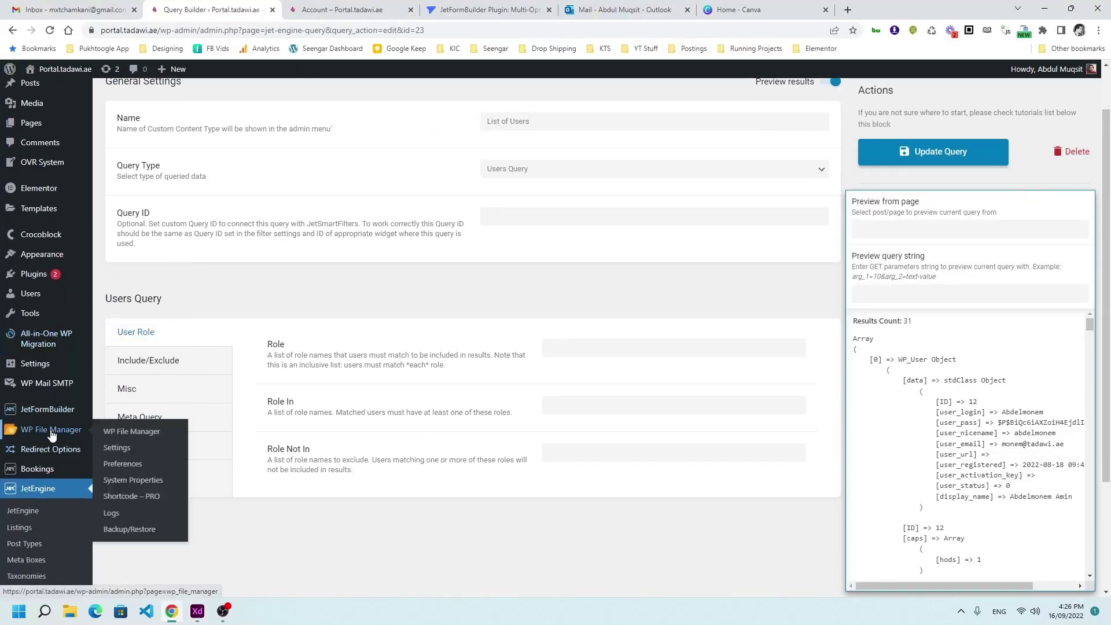
mouse_move(66, 415)
scroll(66, 415, "down", 3)
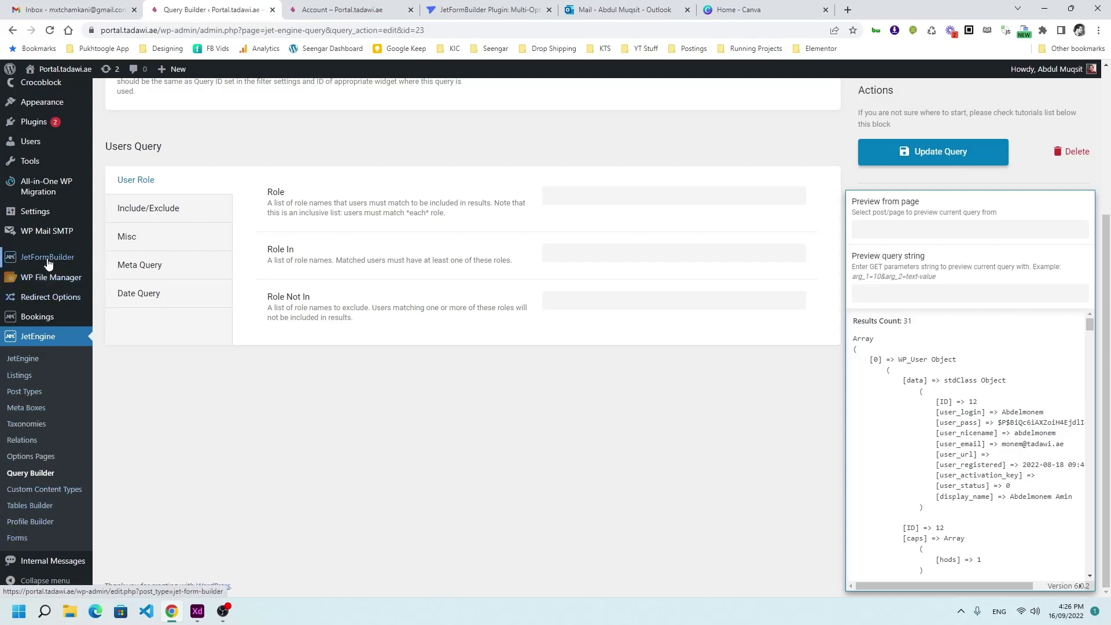
left_click(197, 611)
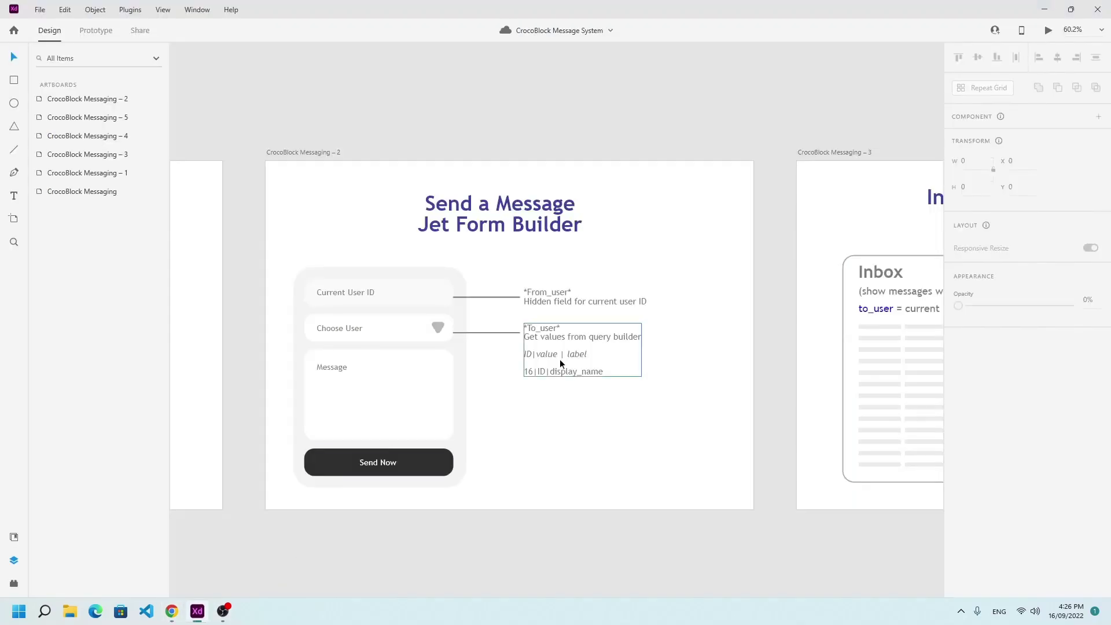
left_click(201, 615)
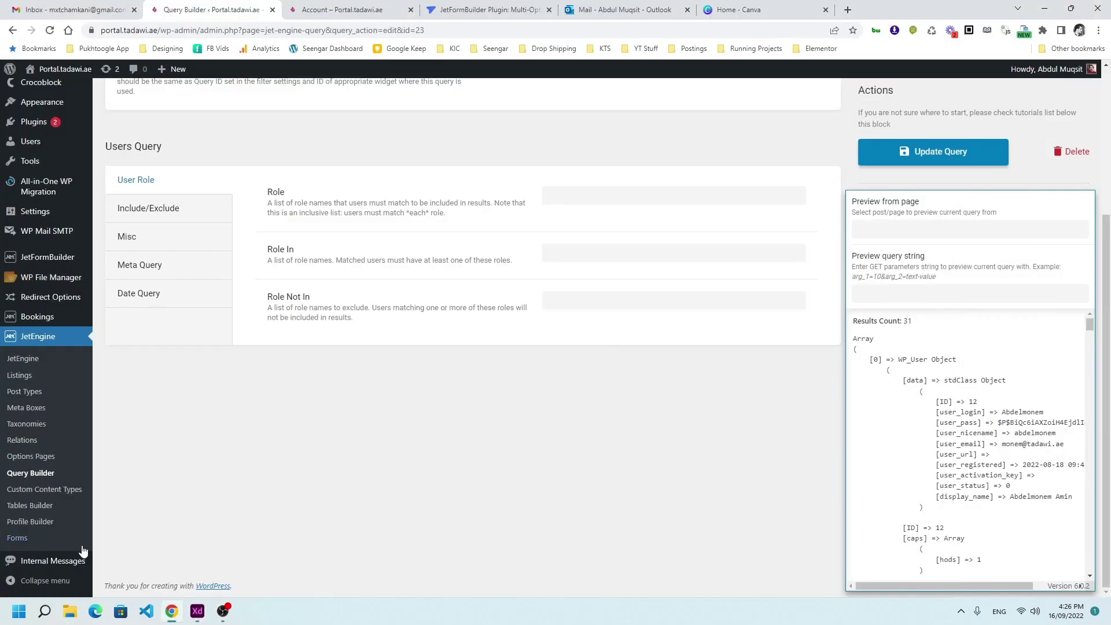
- Create a new JetFormBuilder form titled Send Messages
mouse_move(63, 259)
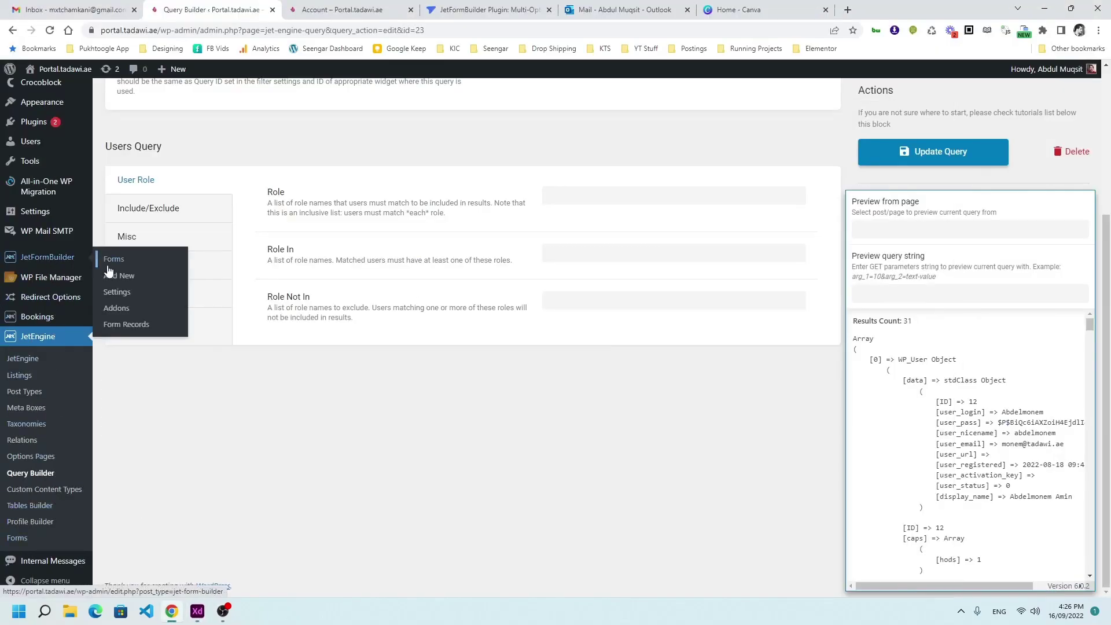
left_click(111, 280)
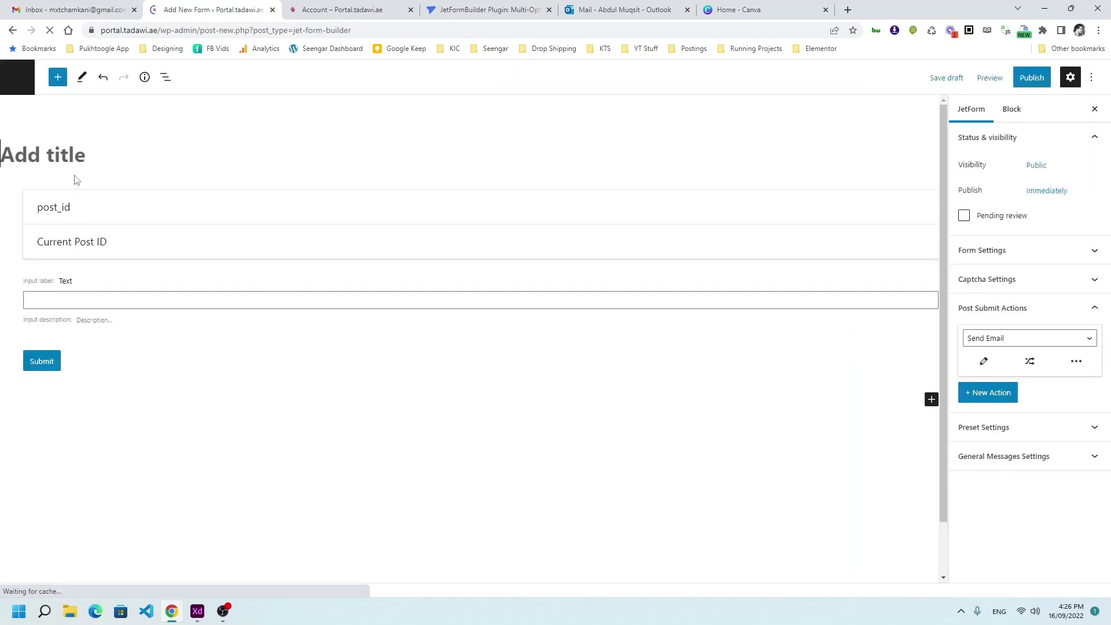
type("Send Messages")
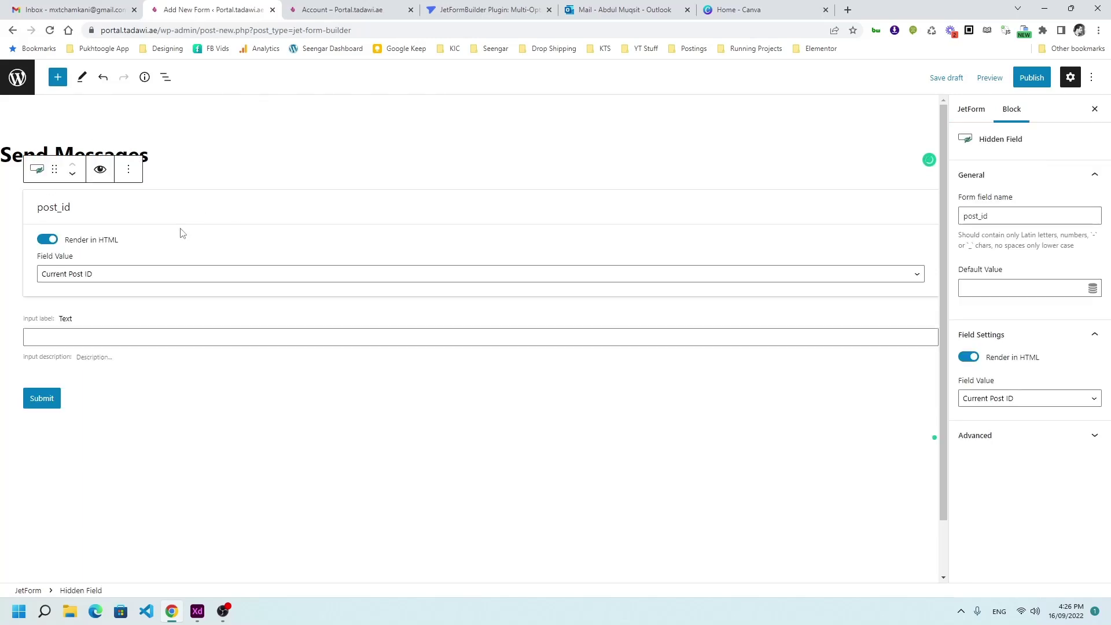
- Remove the default post_id hidden field and the default text field from the form
left_click(129, 169)
left_click(158, 413)
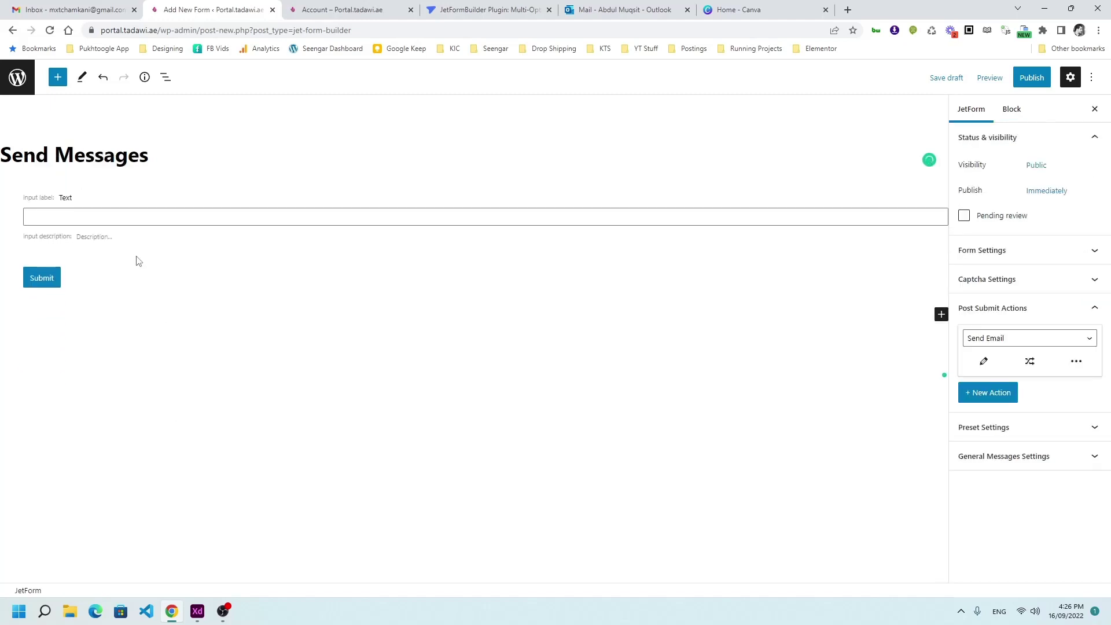
left_click(555, 223)
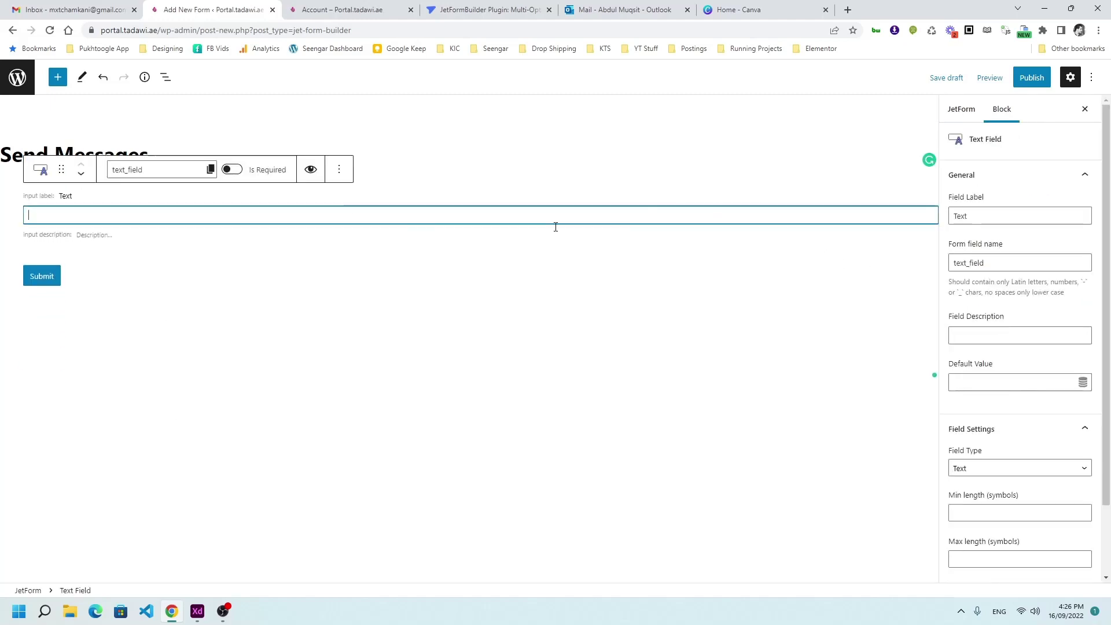
left_click(339, 169)
left_click(361, 413)
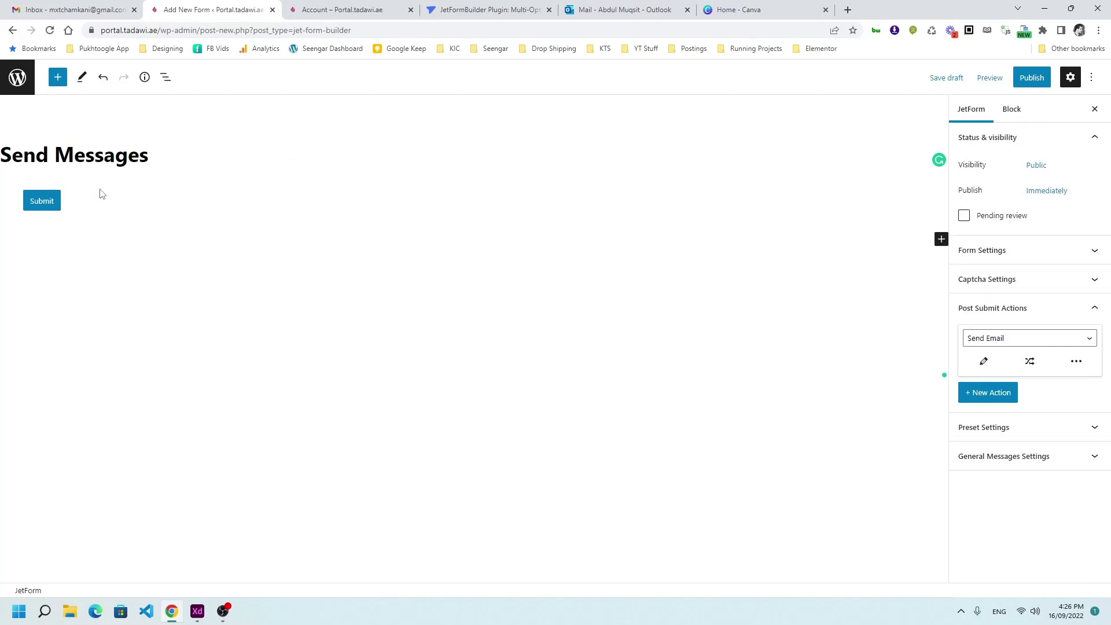
- Add a hidden field to the form that holds the Current User ID, with Render in HTML turned off
left_click(57, 77)
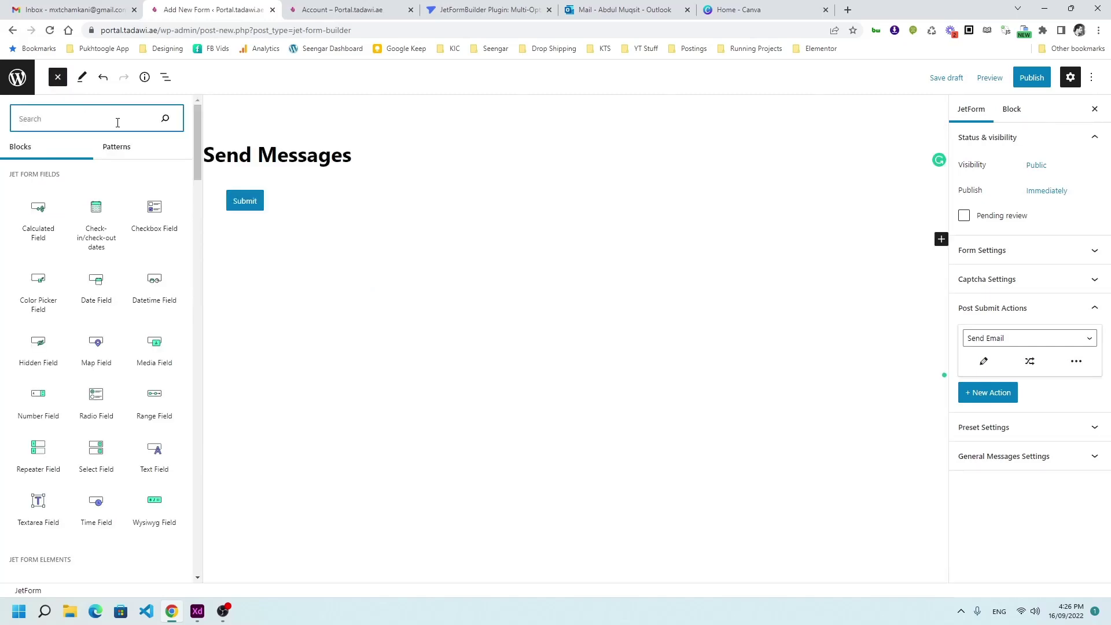
type("hidd")
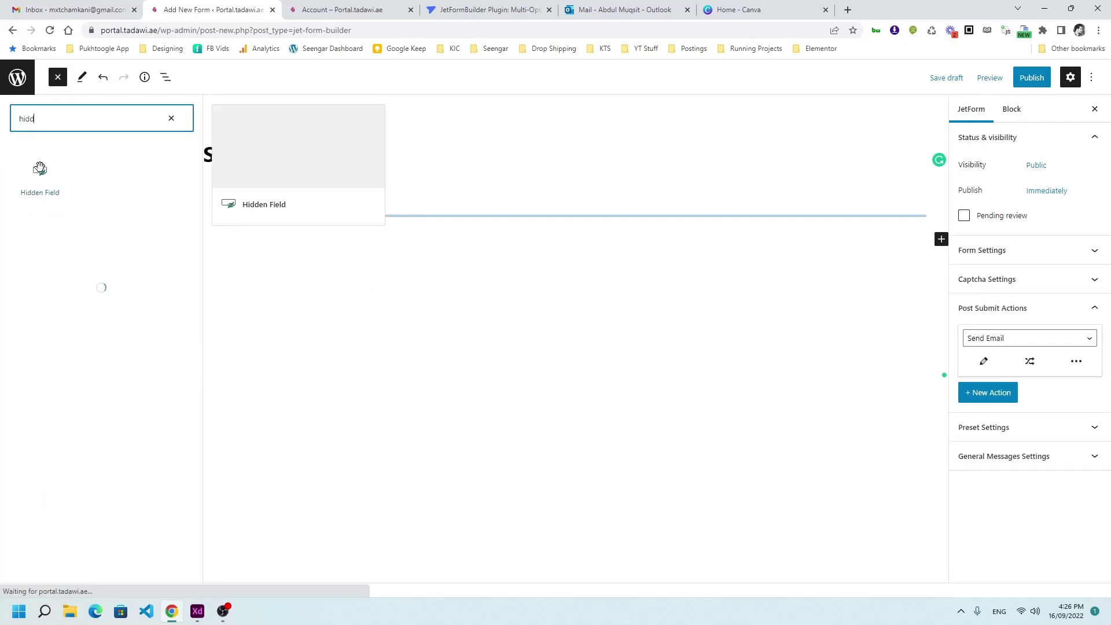
left_click(40, 171)
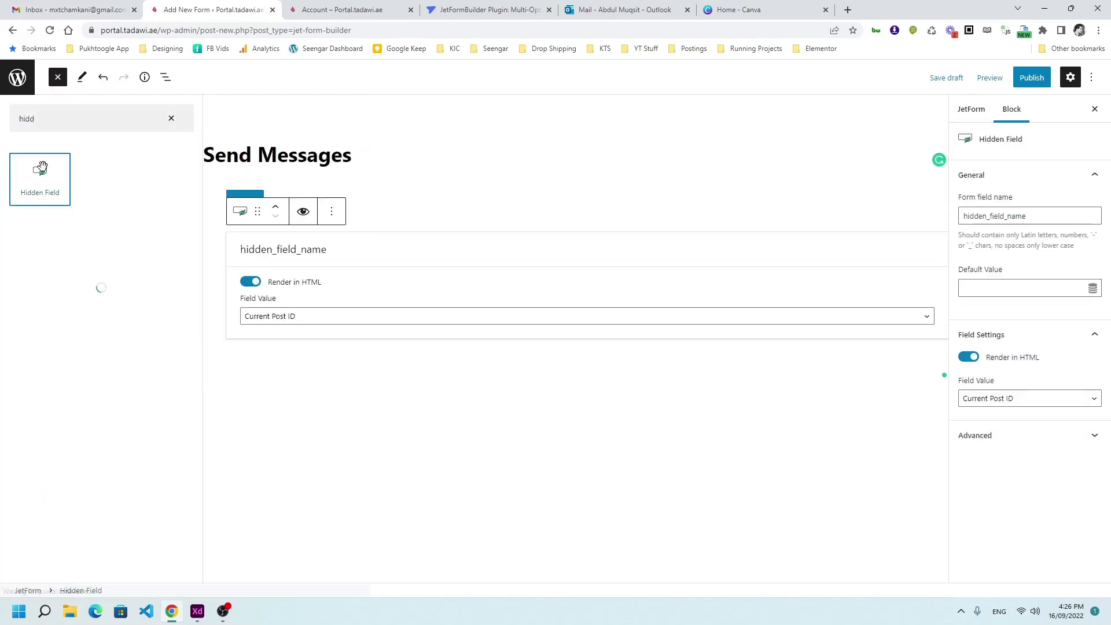
left_click(297, 318)
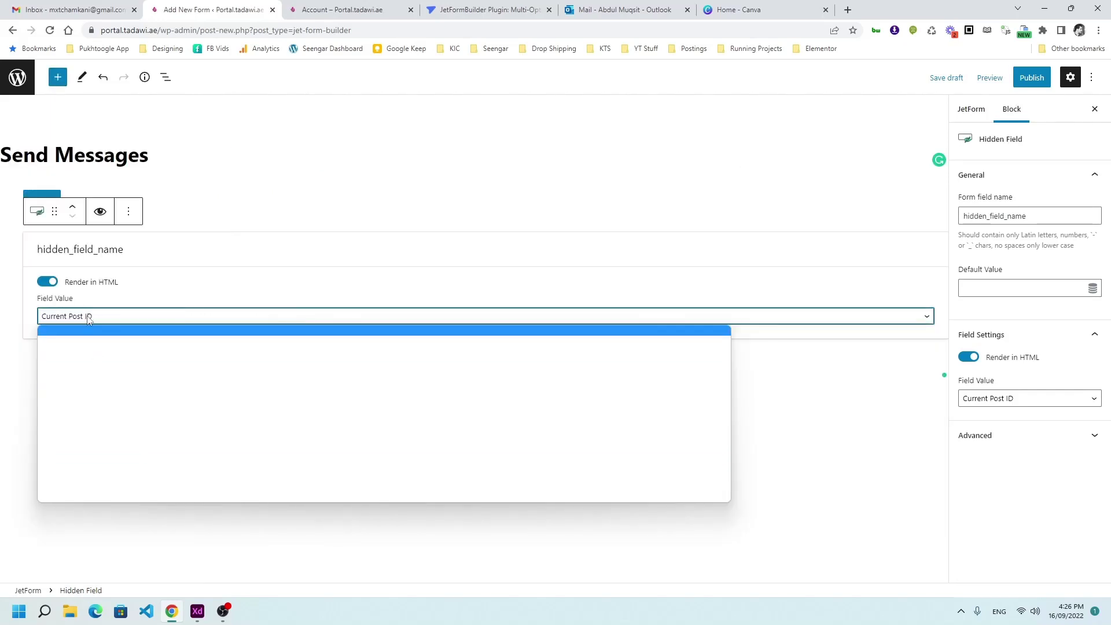
left_click(96, 426)
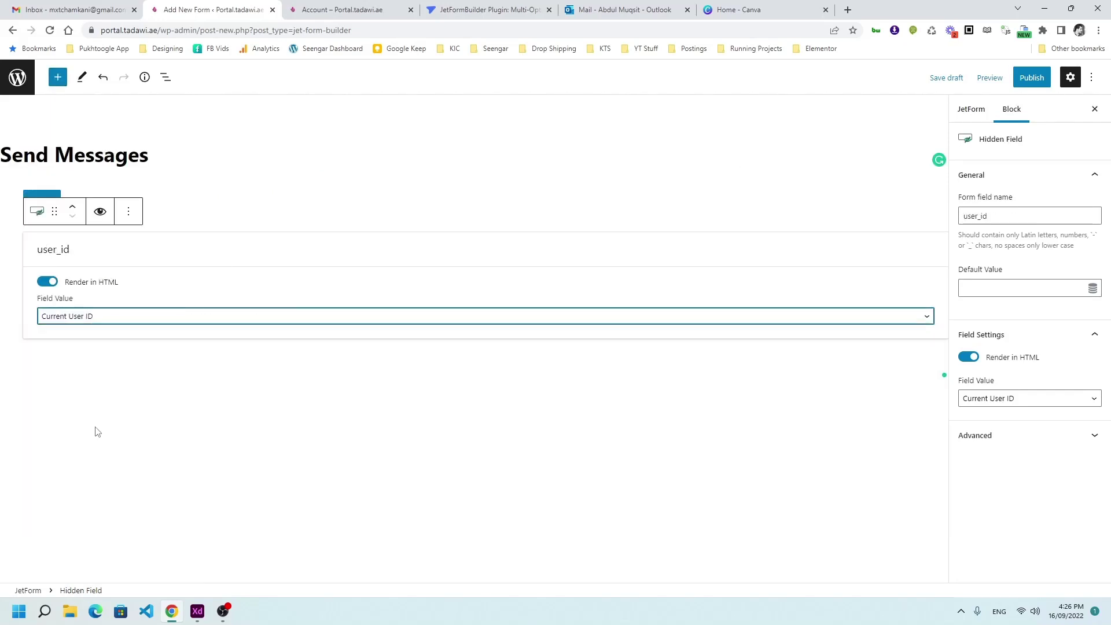
left_click(47, 282)
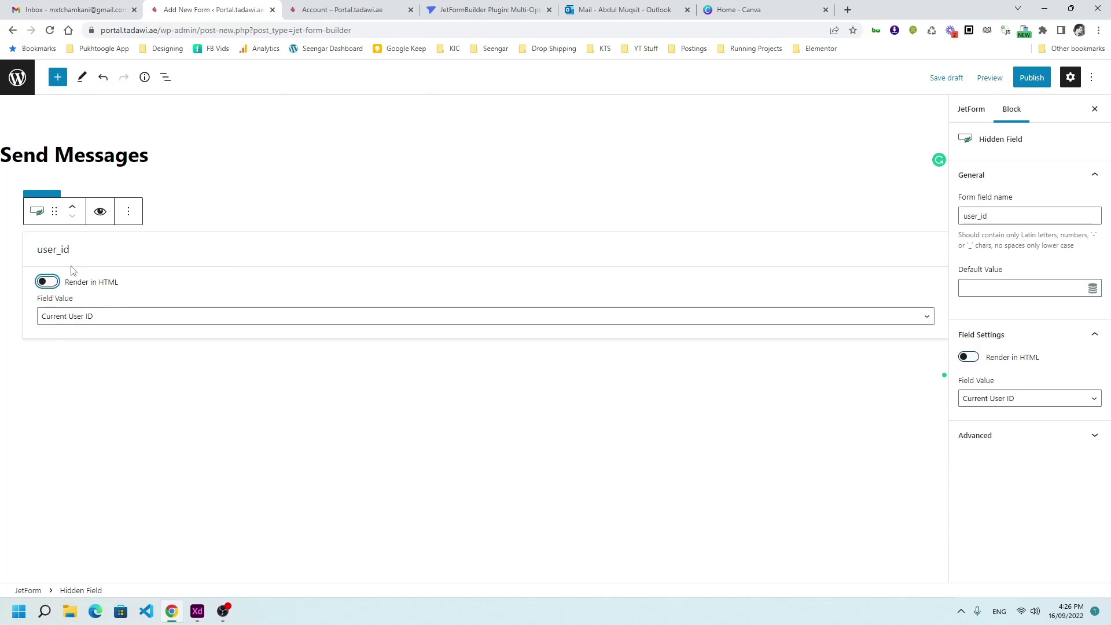
- Set the hidden field's form field name to from_user
double_click(1010, 218)
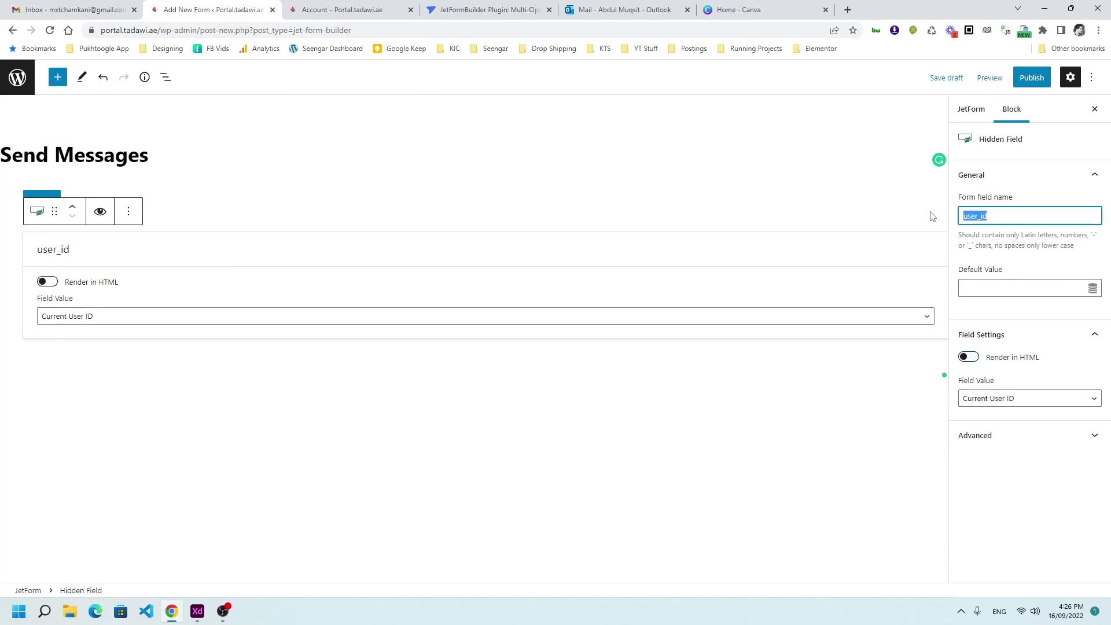
type("from_user")
key("Tab")
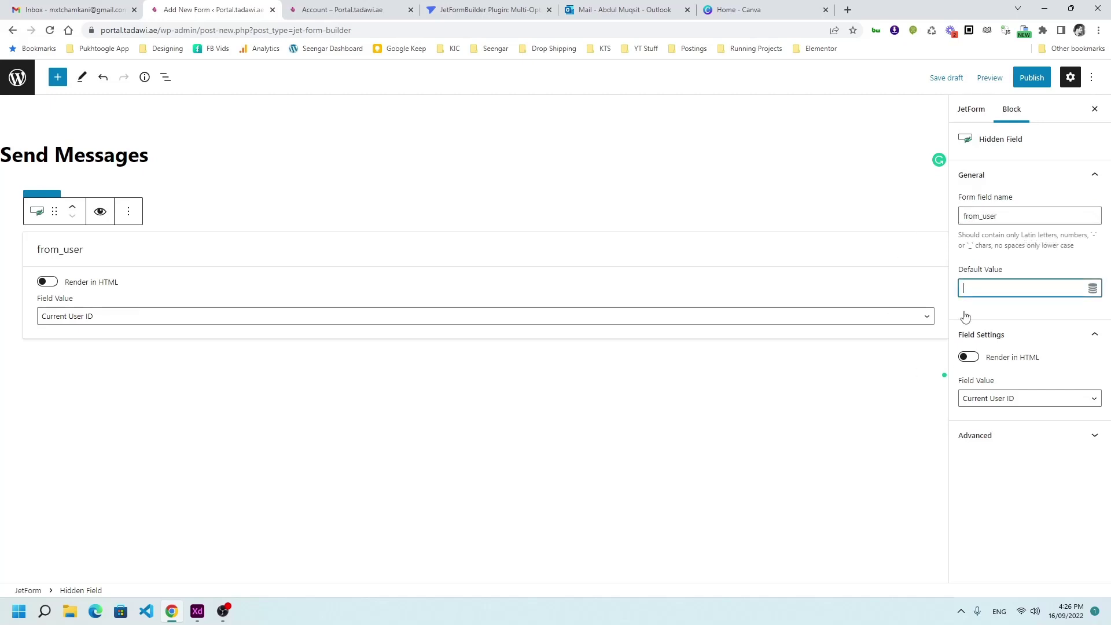
double_click(990, 218)
left_click(776, 399)
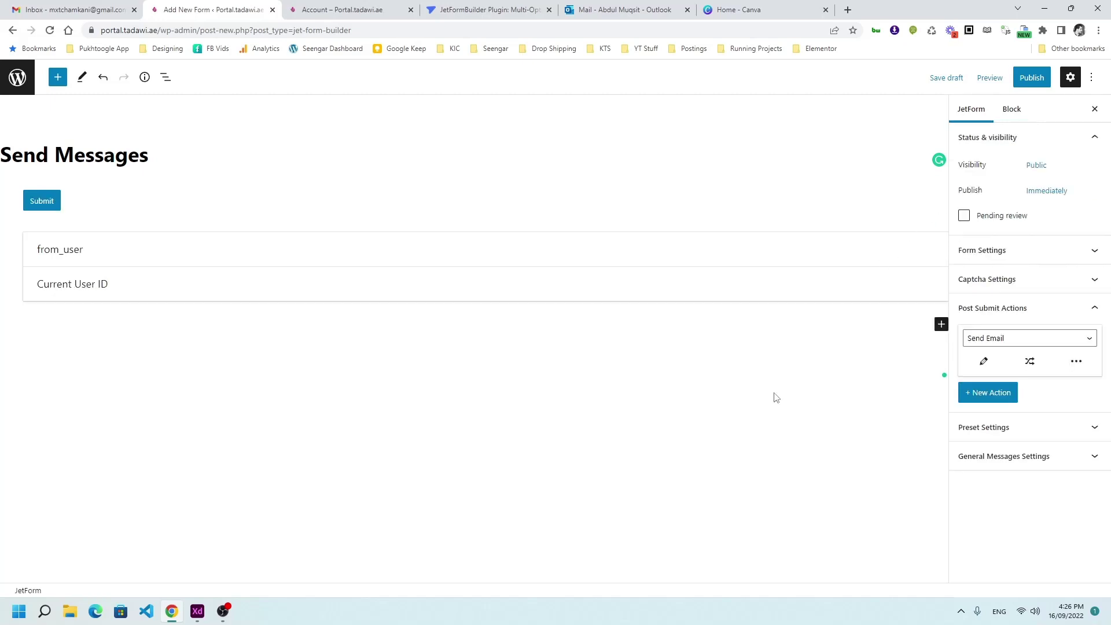
- Add a select field below the from_user field and label it to_user
left_click(941, 324)
type("sele")
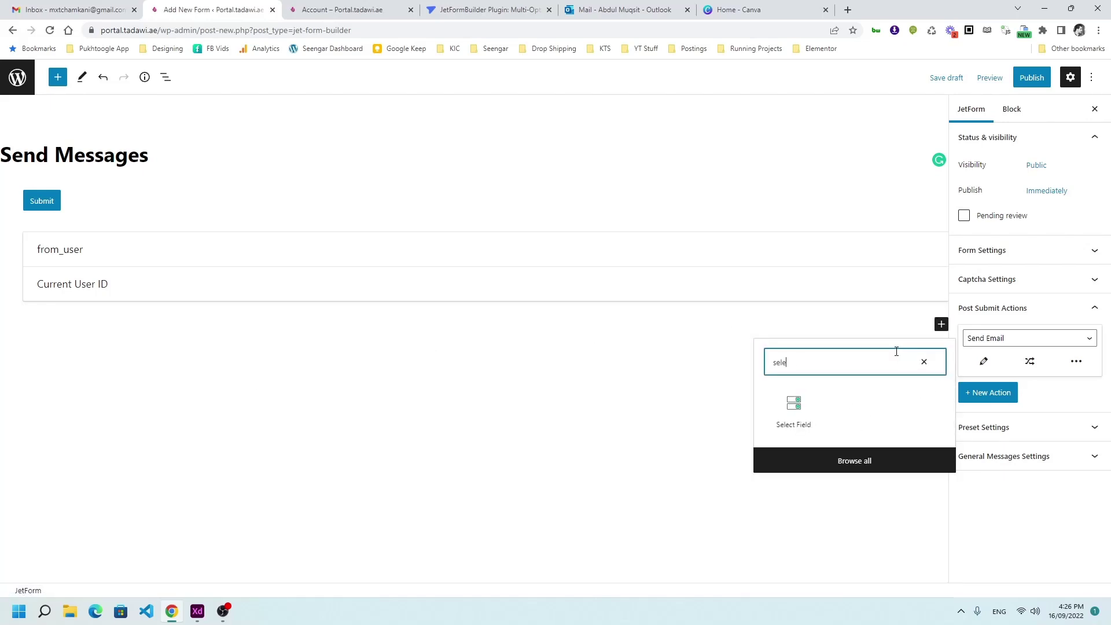
left_click(795, 405)
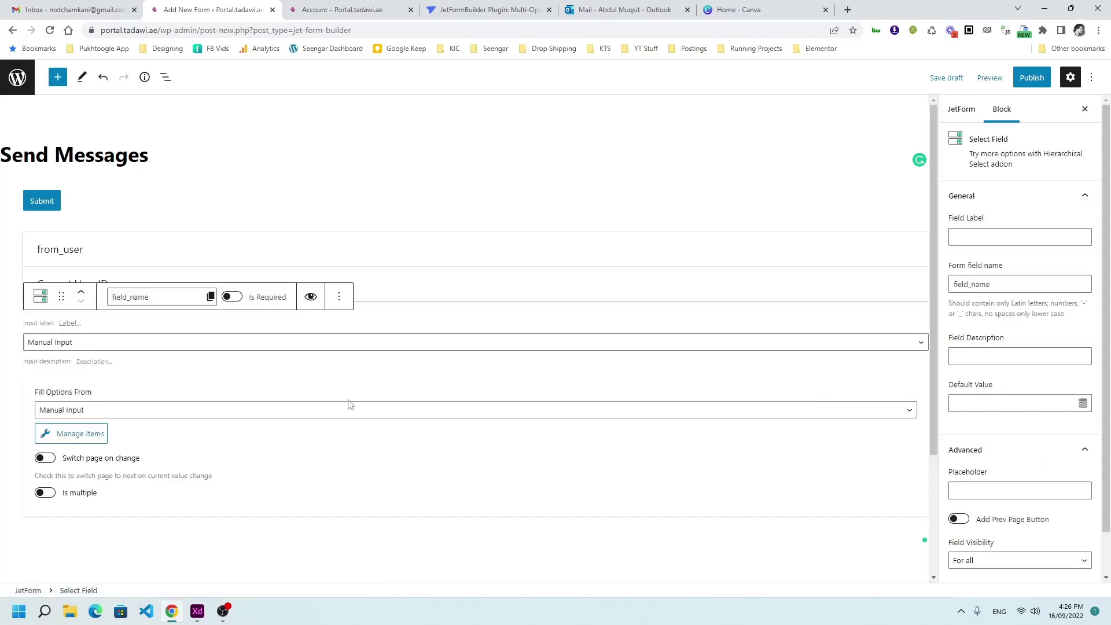
left_click(965, 237)
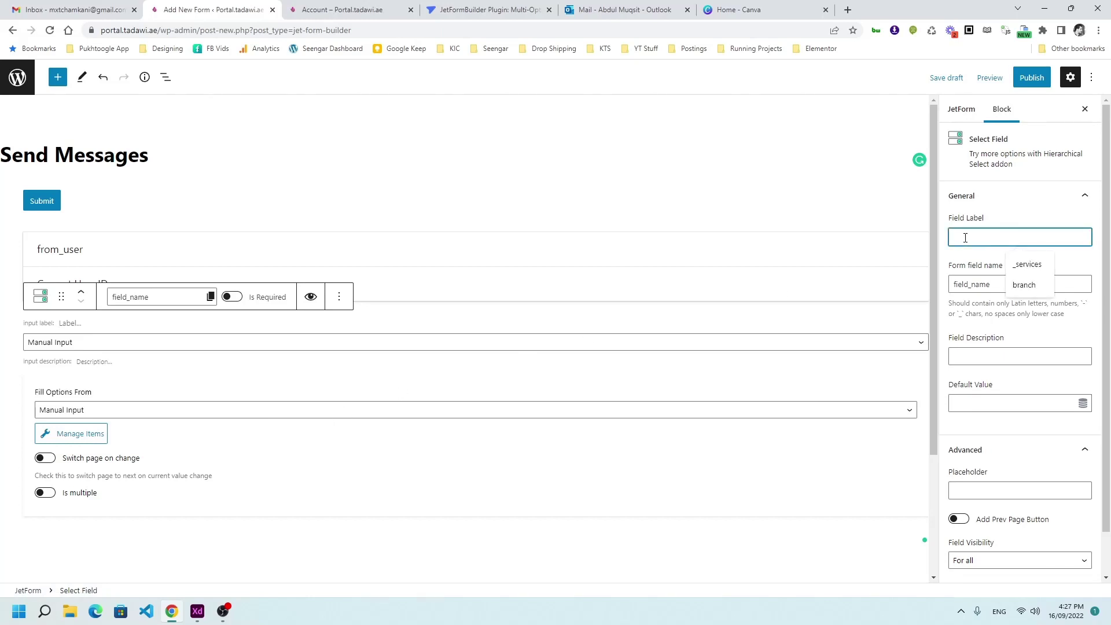
type("to_user")
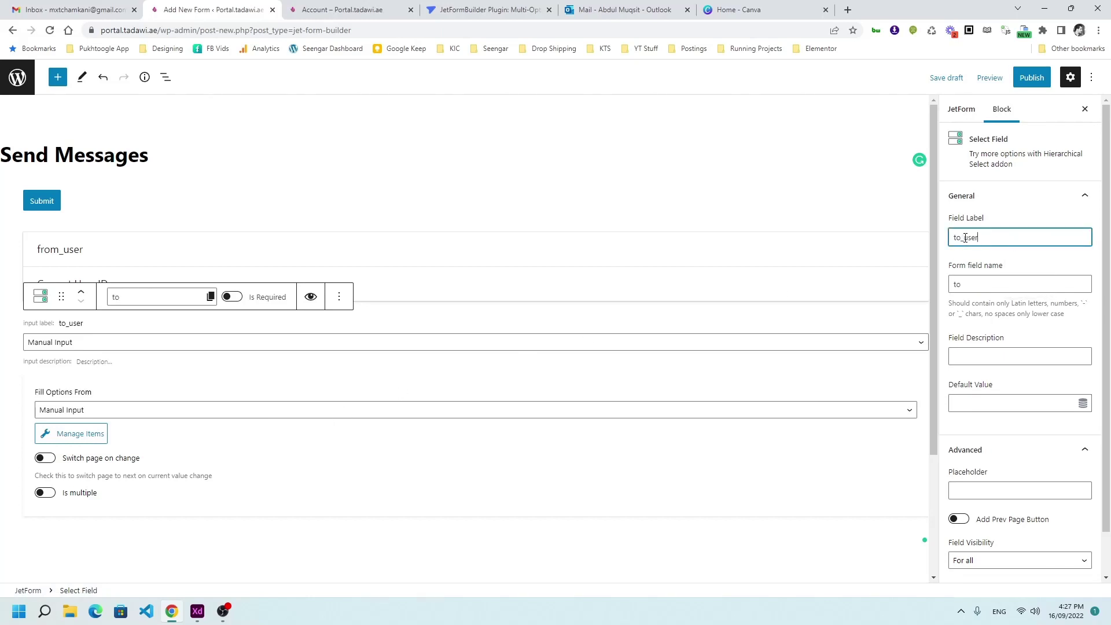
key("Tab")
- Fill the to_user options with Generate Dynamically, using the generator function Get values list from JetEngine Query
scroll(535, 334, "down", 2)
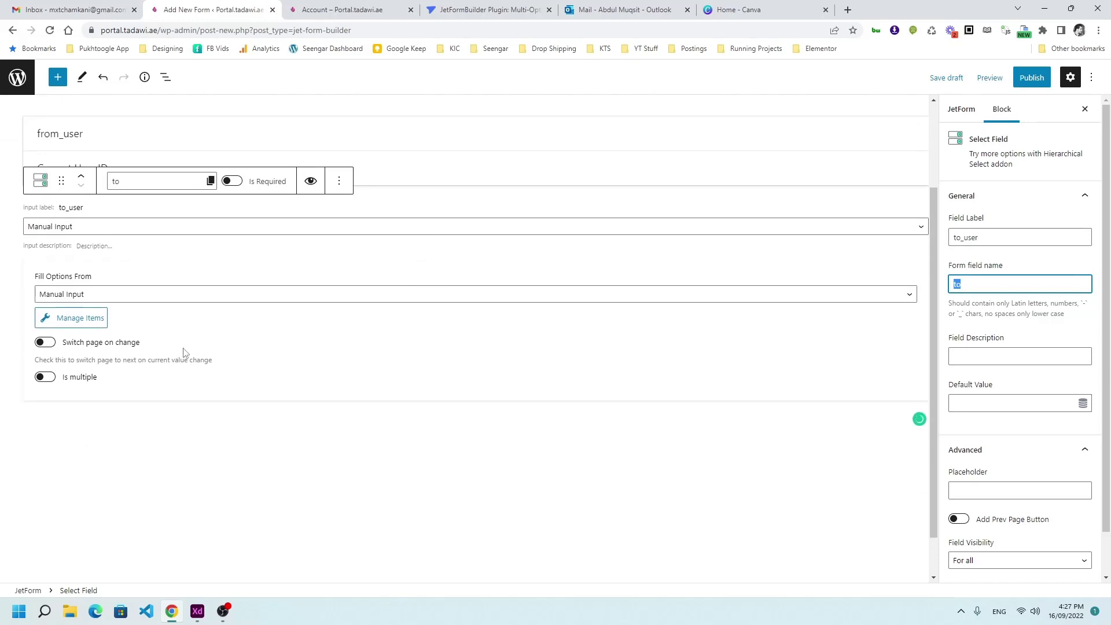
left_click(95, 296)
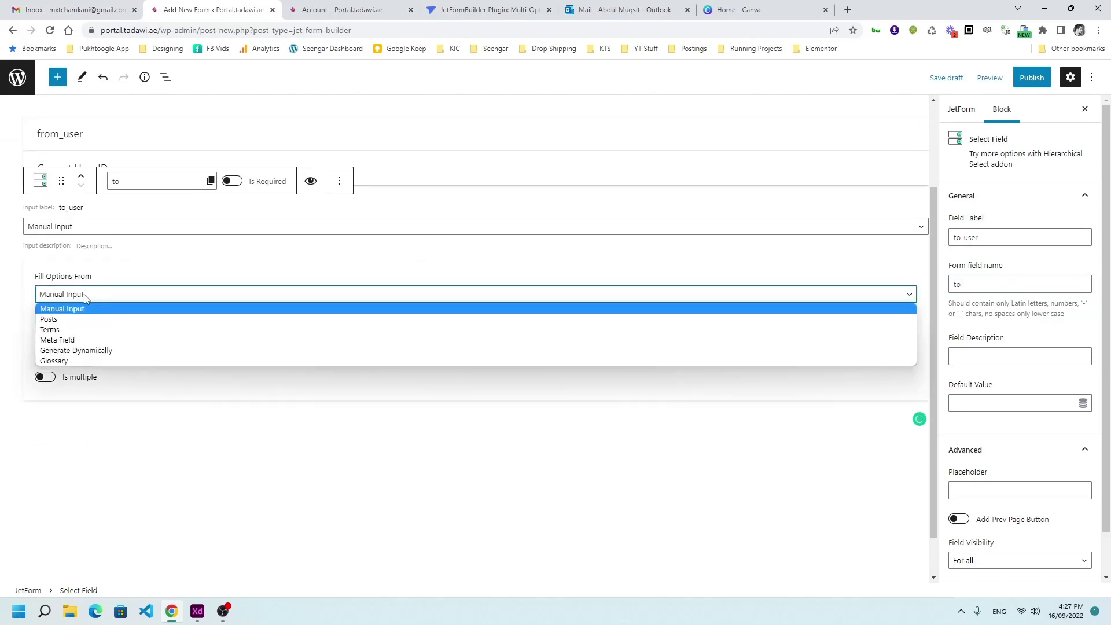
left_click(79, 355)
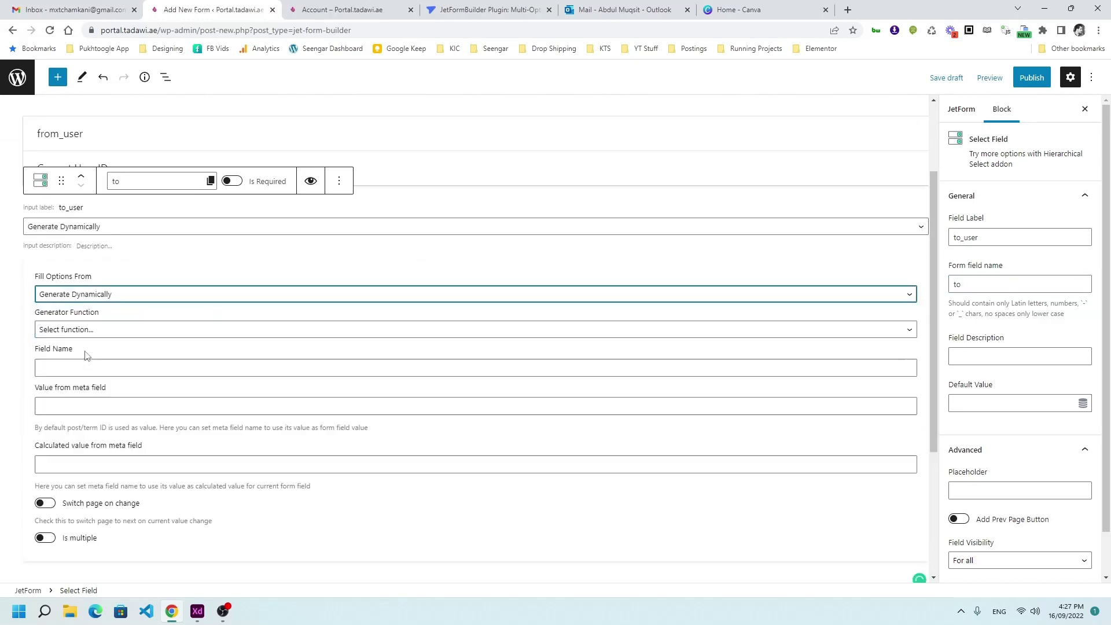
scroll(245, 344, "down", 2)
left_click(89, 220)
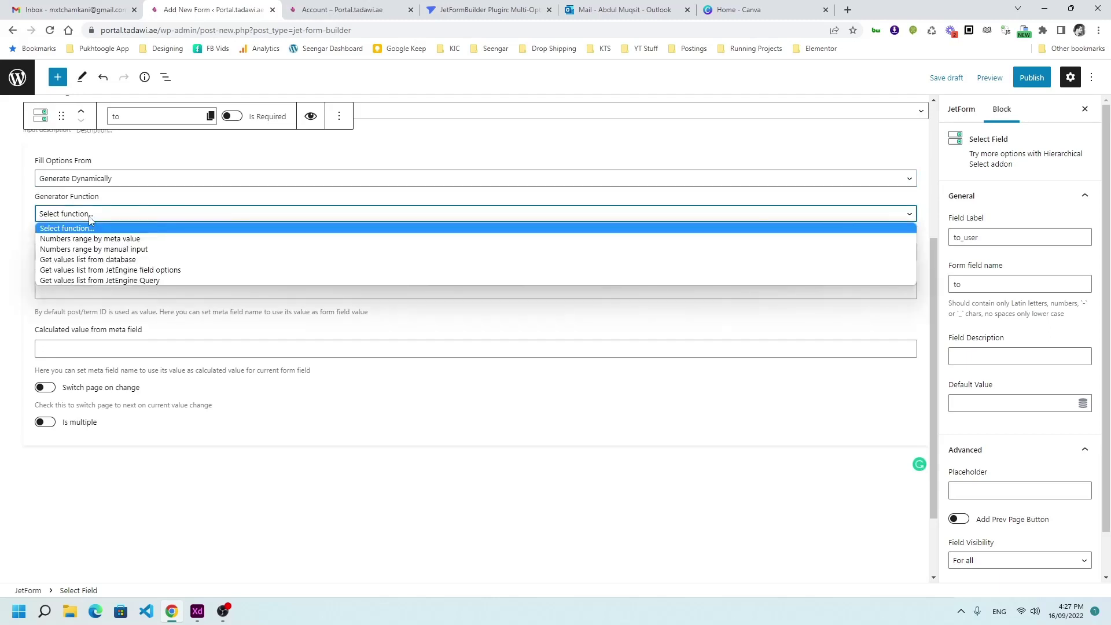
left_click(132, 281)
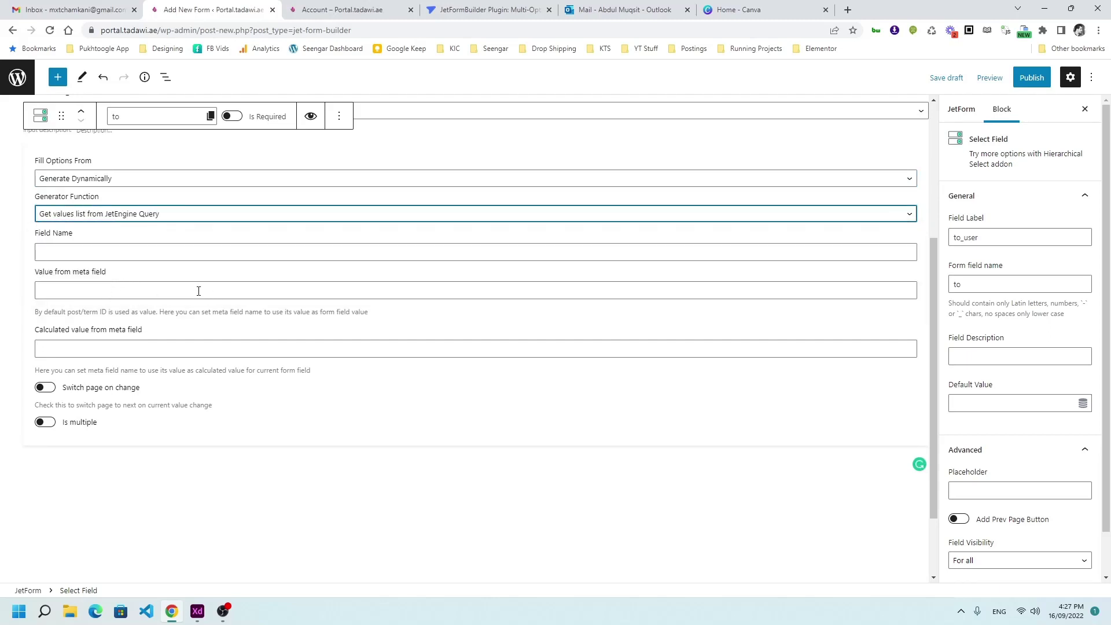
- Open JetEngine's Query Builder list in a separate browser tab, keeping the form editor open
middle_click(28, 88)
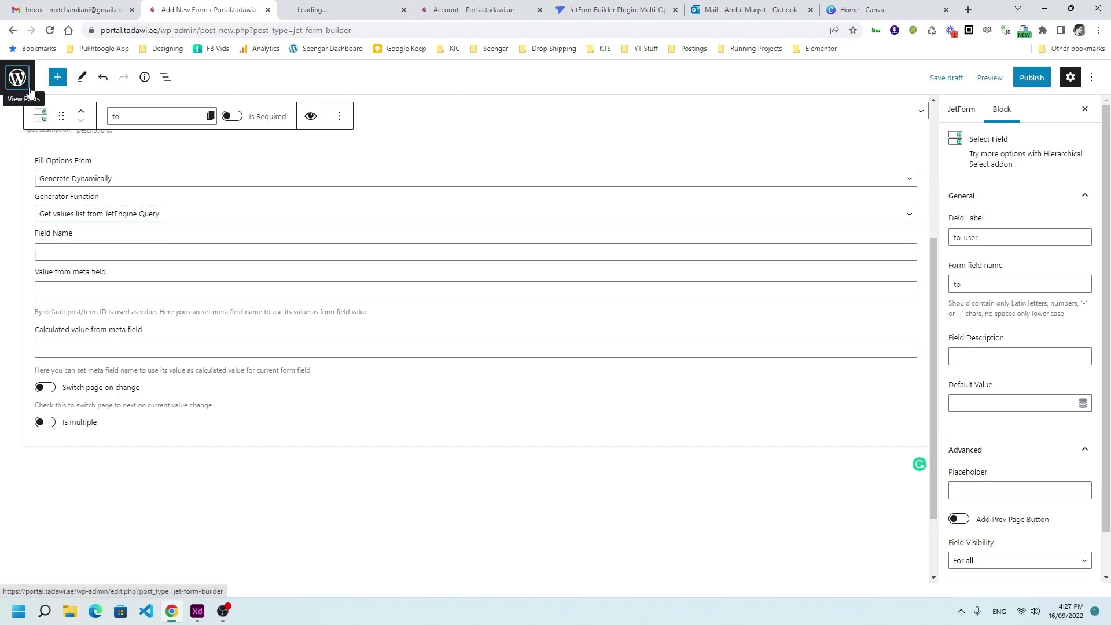
left_click(359, 9)
scroll(69, 493, "down", 1)
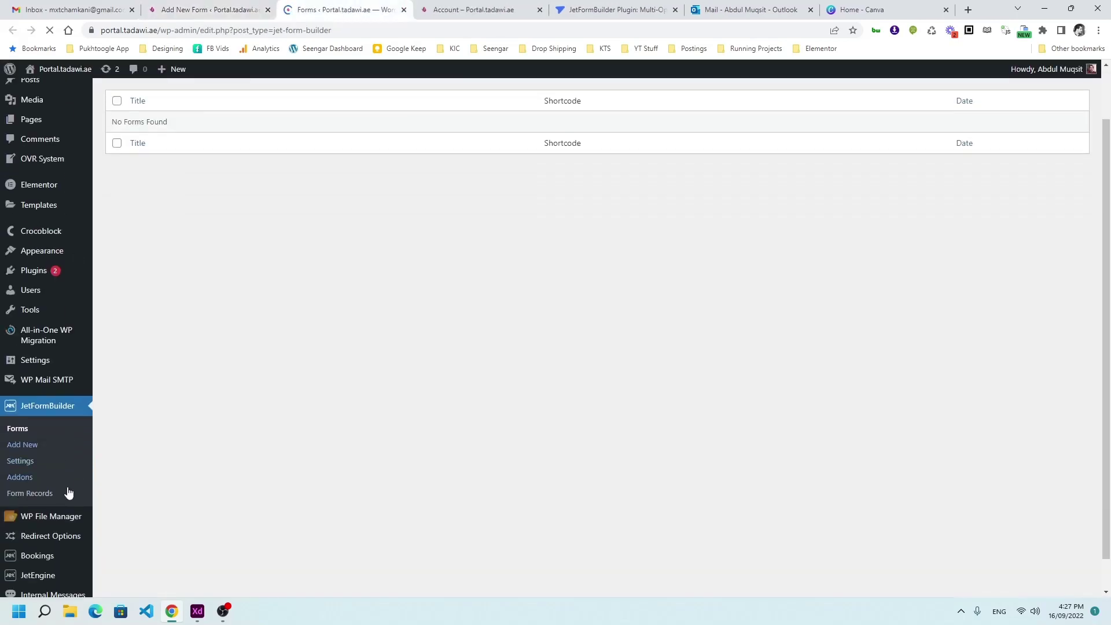
scroll(68, 492, "down", 1)
mouse_move(74, 544)
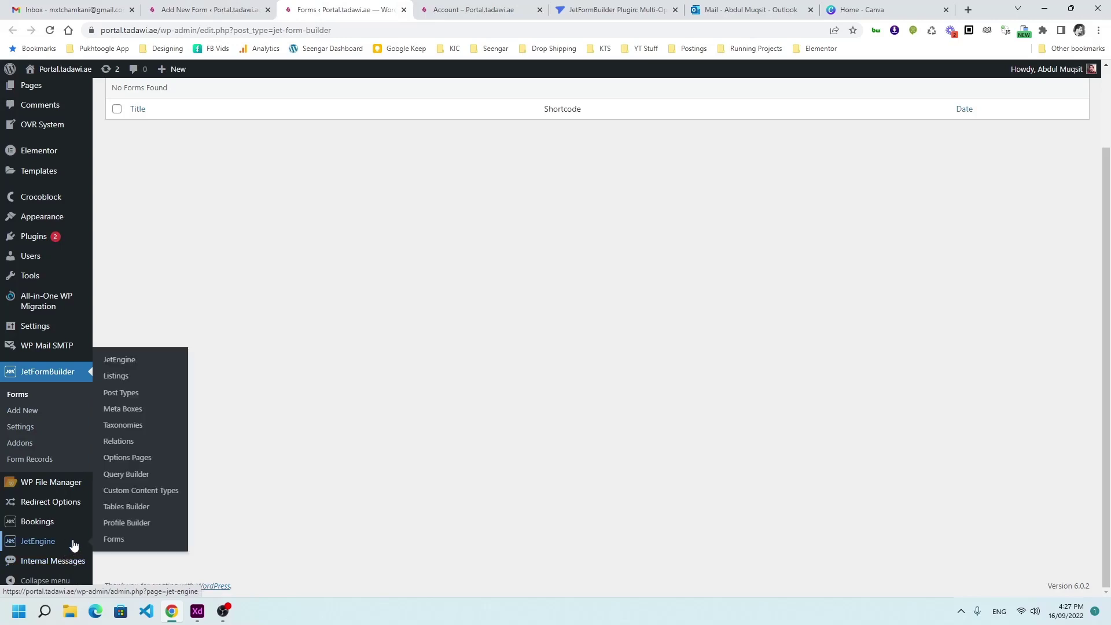
left_click(128, 478)
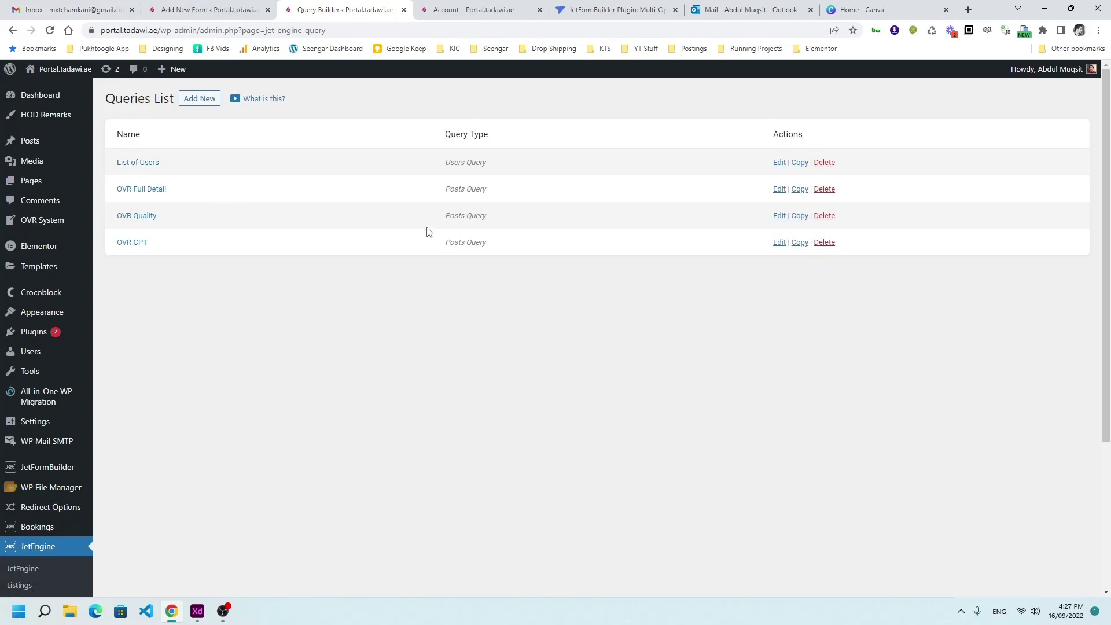
- Examine the JetFormBuilder documentation on JetEngine Query options and the To_user note in Adobe XD for the Field Name syntax, then return to Chrome
left_click(630, 4)
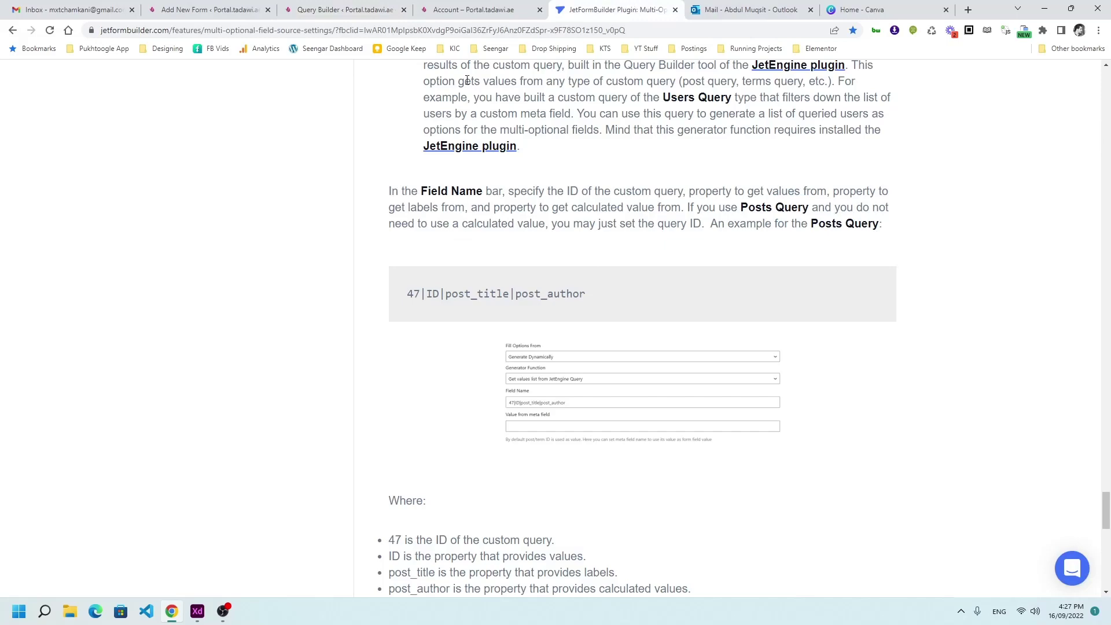
scroll(577, 273, "up", 10)
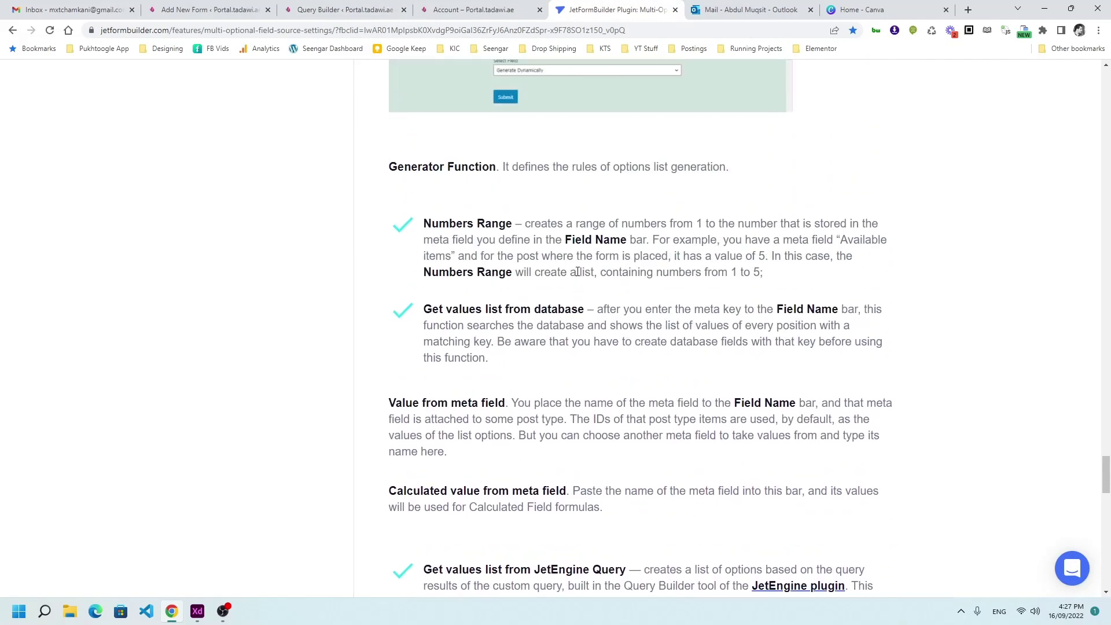
scroll(573, 274, "up", 2)
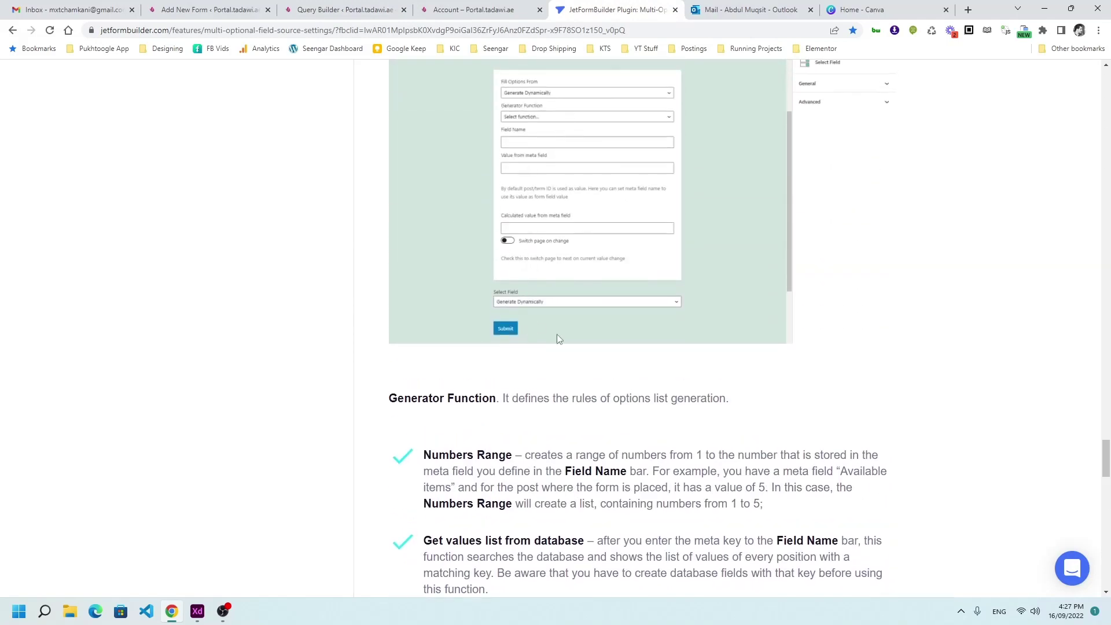
scroll(557, 334, "down", 4)
scroll(550, 327, "down", 3)
scroll(486, 265, "down", 3)
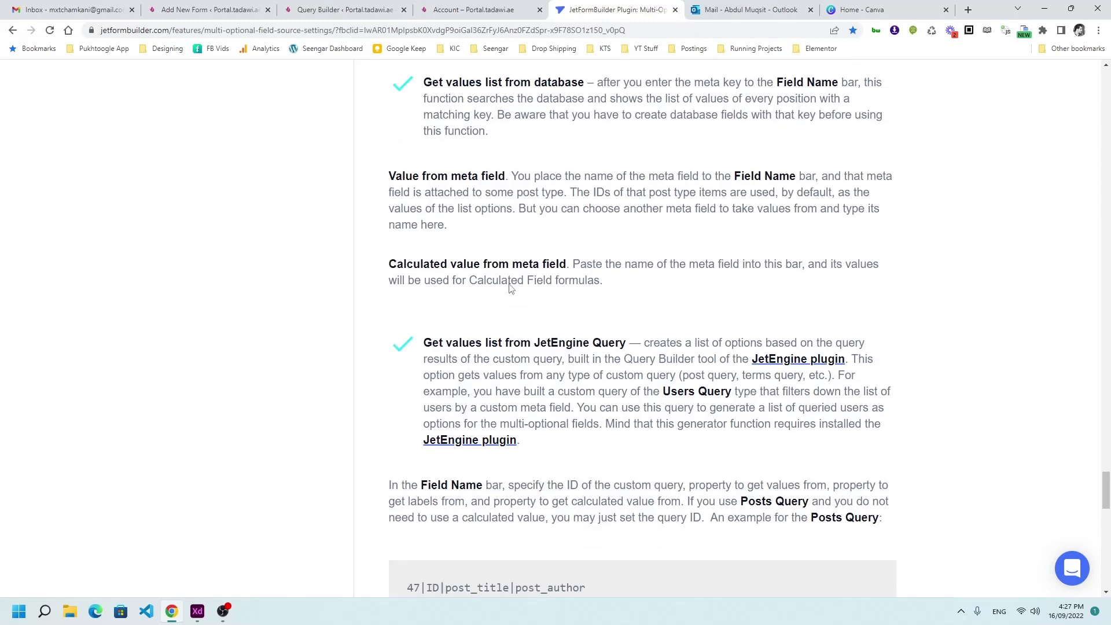
left_click_drag(432, 222, 616, 240)
left_click(617, 240)
scroll(548, 248, "down", 3)
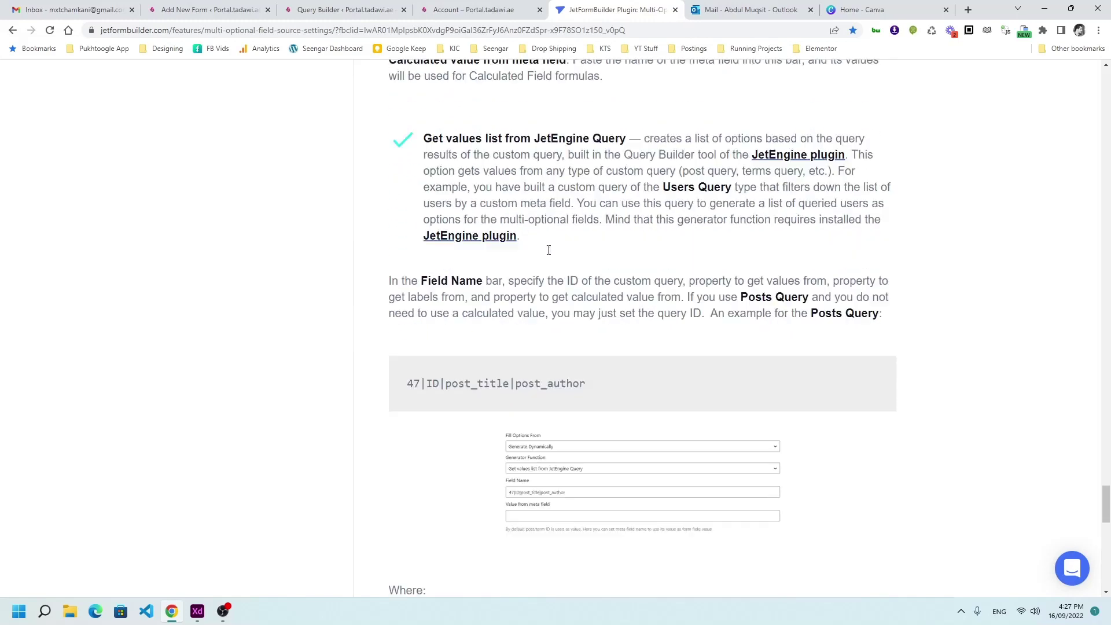
left_click_drag(408, 294, 578, 295)
left_click(448, 297)
scroll(449, 297, "down", 3)
scroll(451, 298, "down", 1)
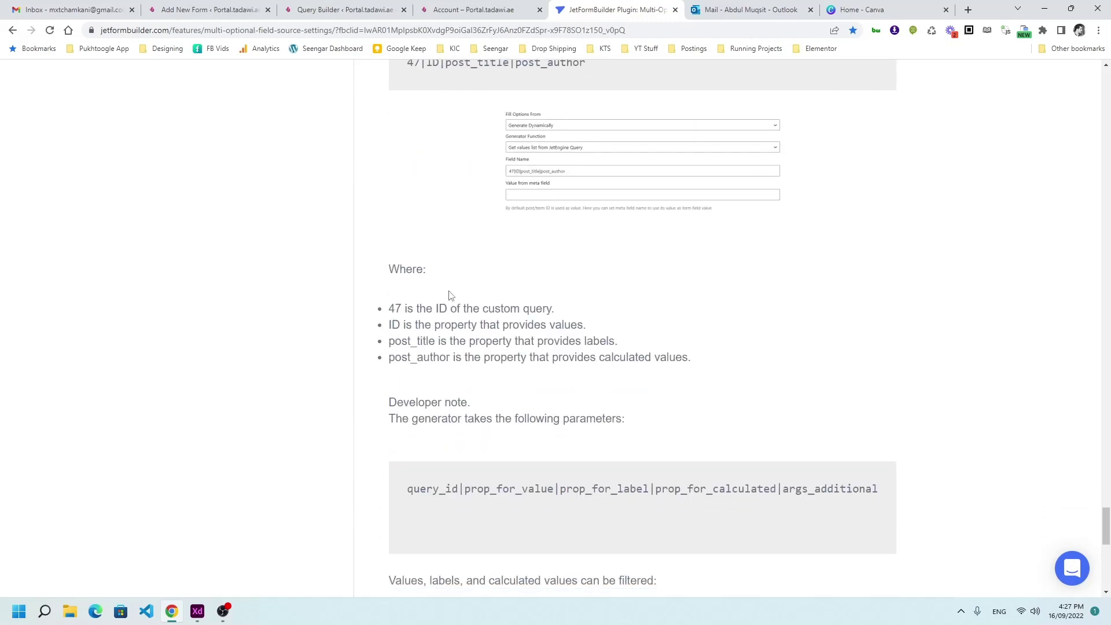
left_click(197, 611)
scroll(585, 353, "up", 5)
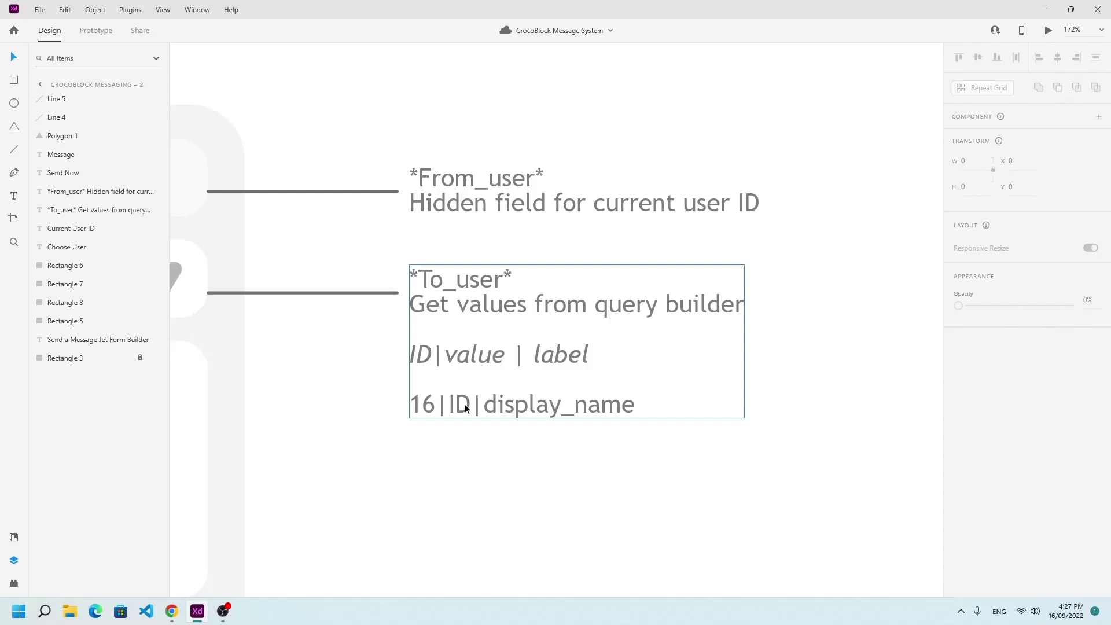
left_click(1042, 9)
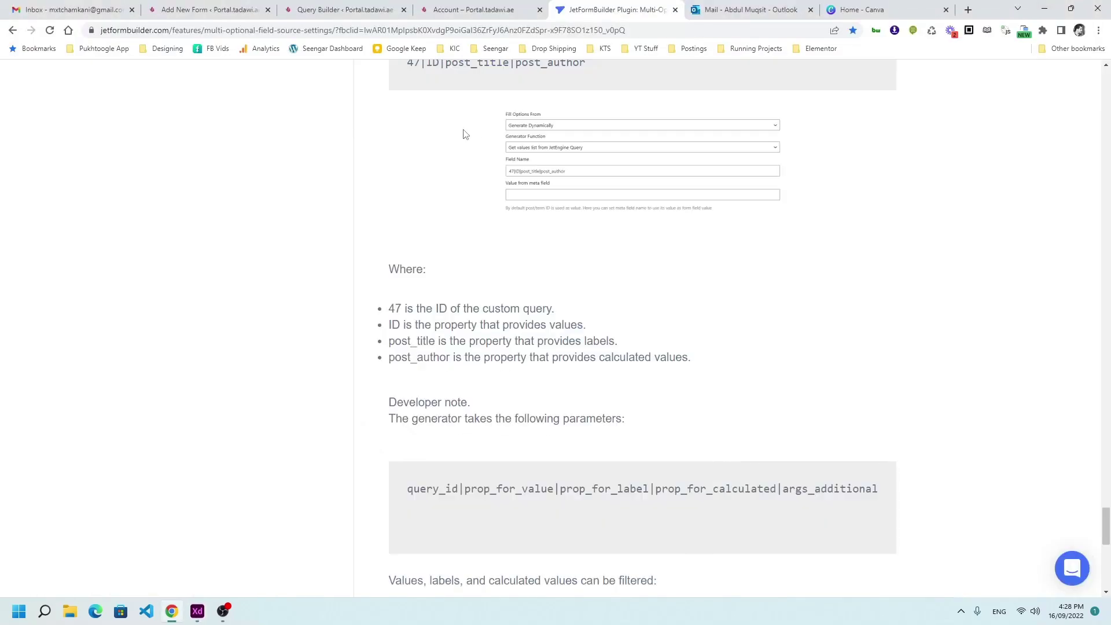
- Set the to_user select's Field Name to 23|ID|display_name, taking the query ID from the List of Users query's link
left_click(330, 7)
left_click(229, 6)
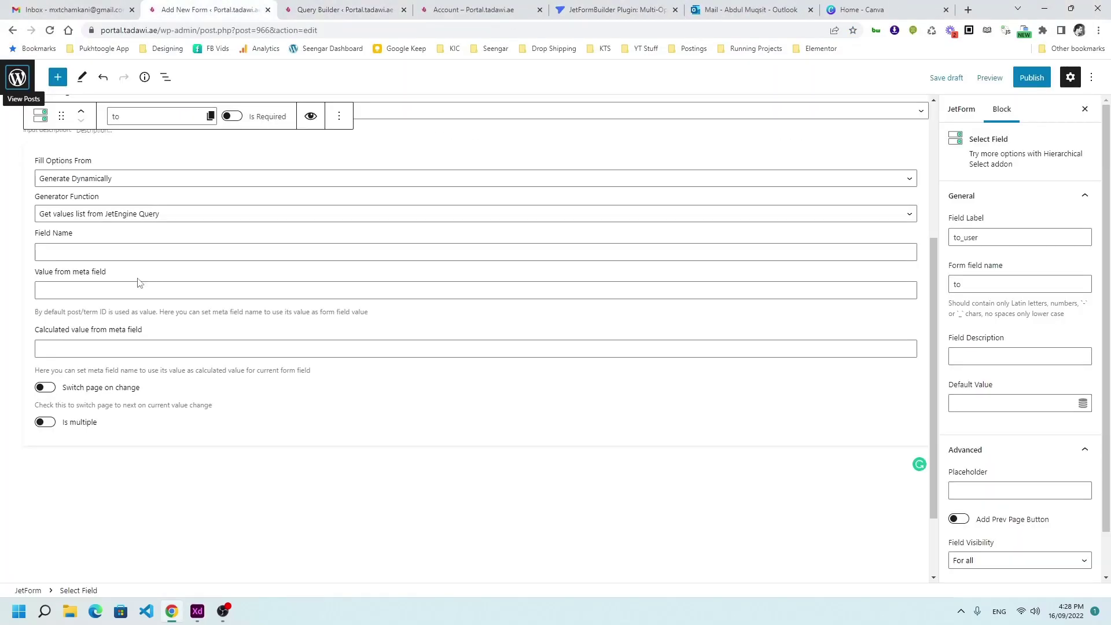
left_click(113, 252)
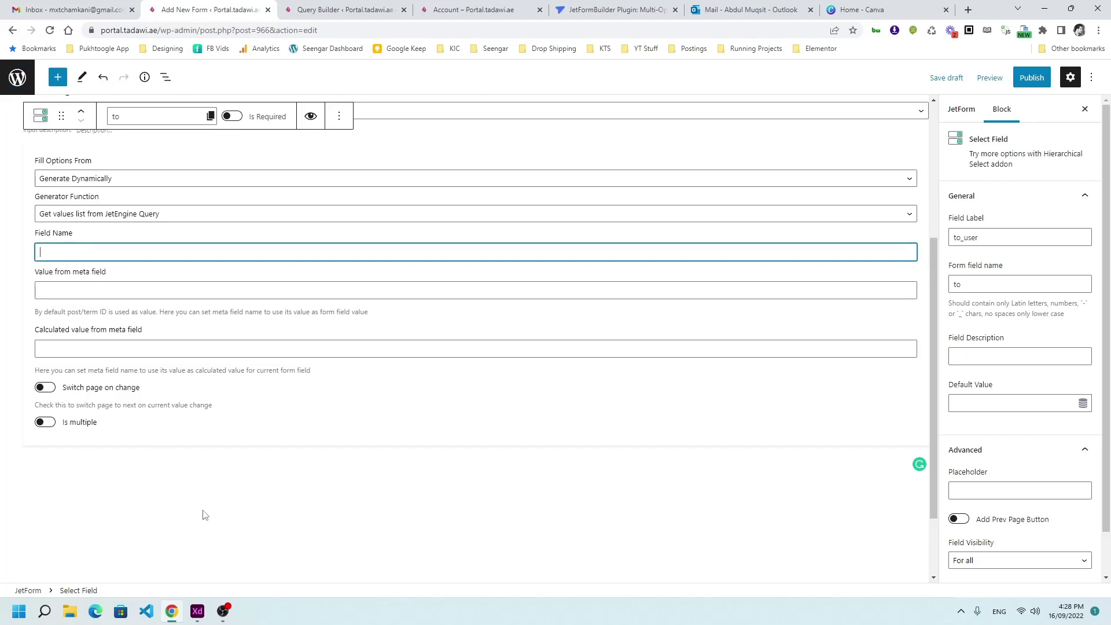
left_click(346, 9)
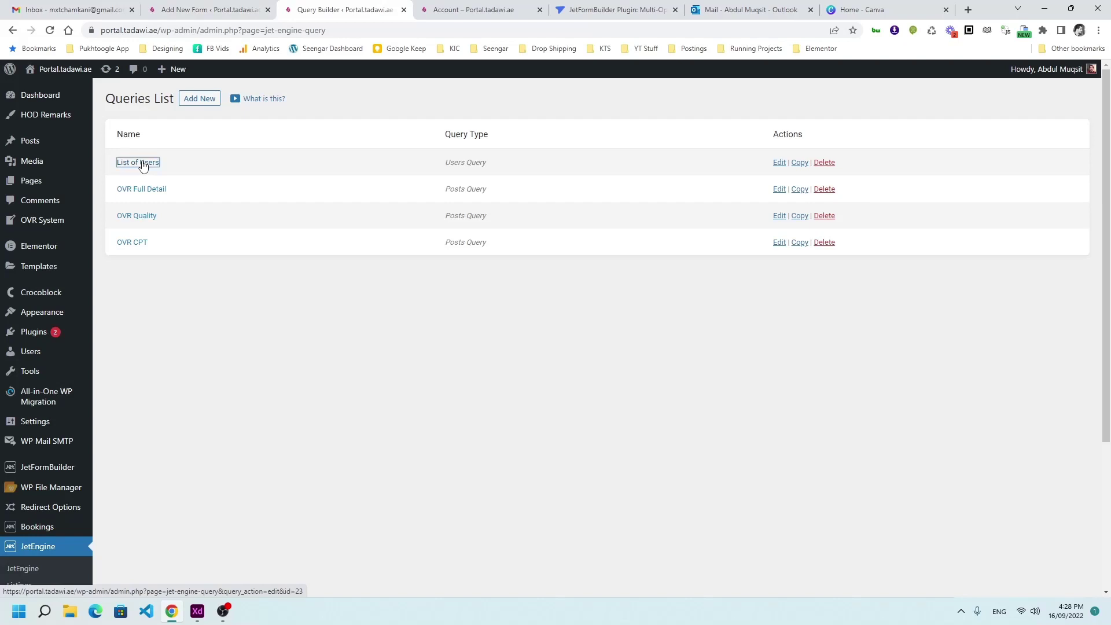
left_click(212, 7)
type("23")
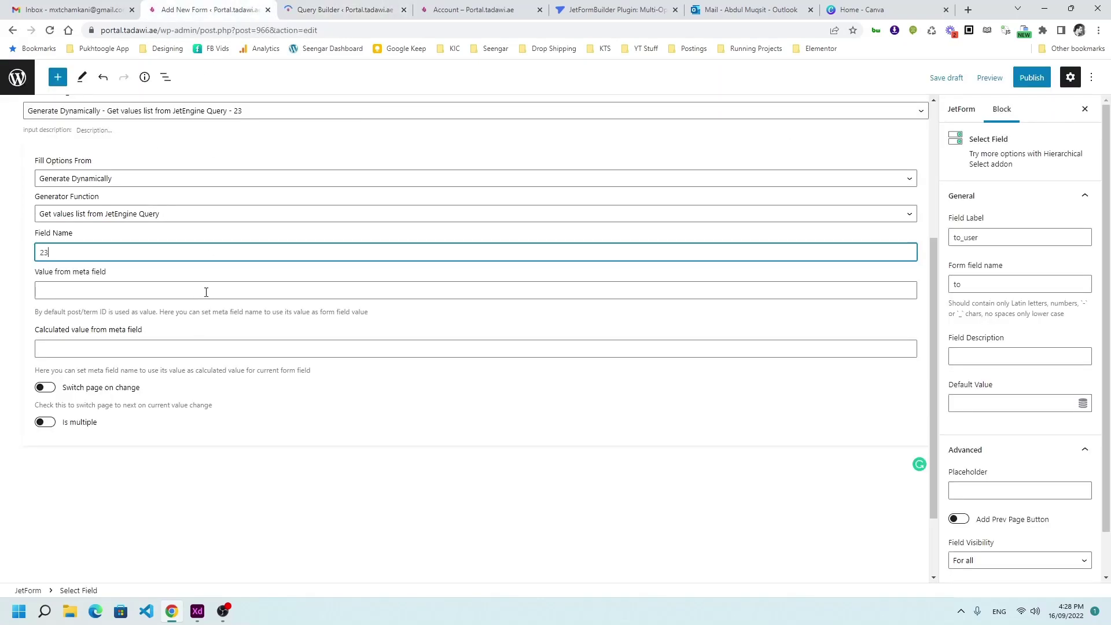
type("|ID|display_name")
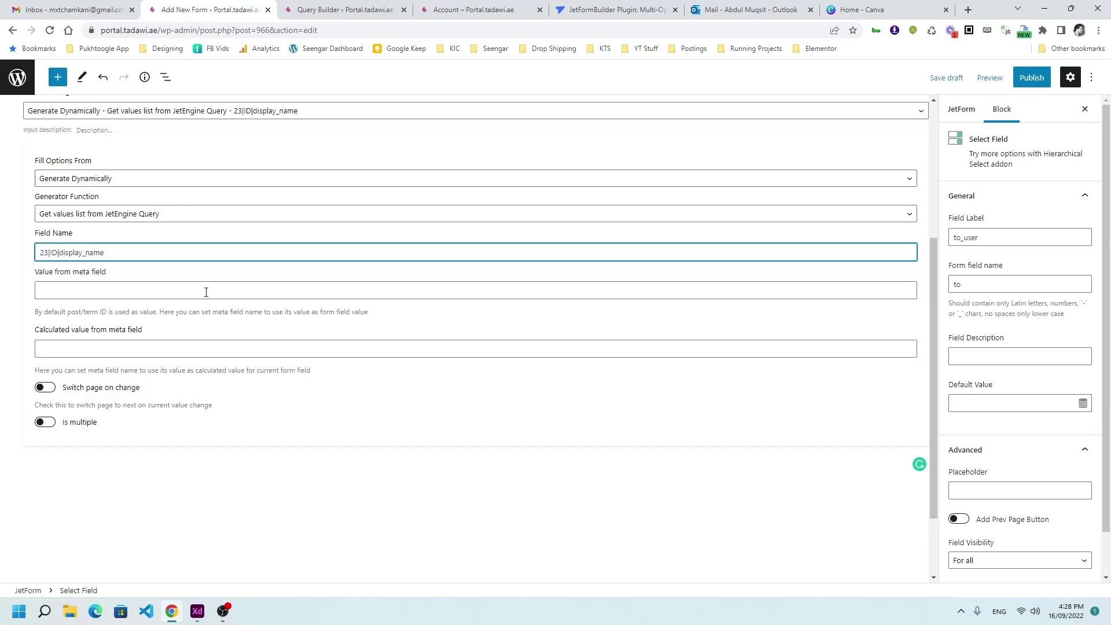
- Compare the ID and display_name parts of the to_user Field Name with the matching keys in the List of Users query preview
left_click(354, 7)
left_click(202, 9)
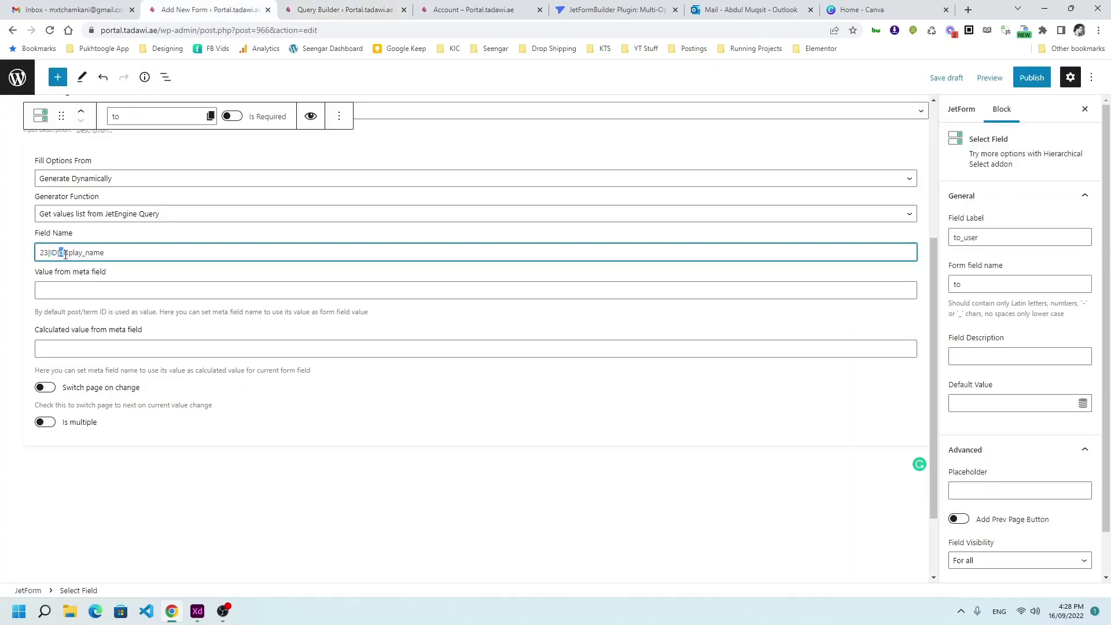
left_click_drag(65, 255, 104, 253)
left_click(263, 137)
left_click(346, 10)
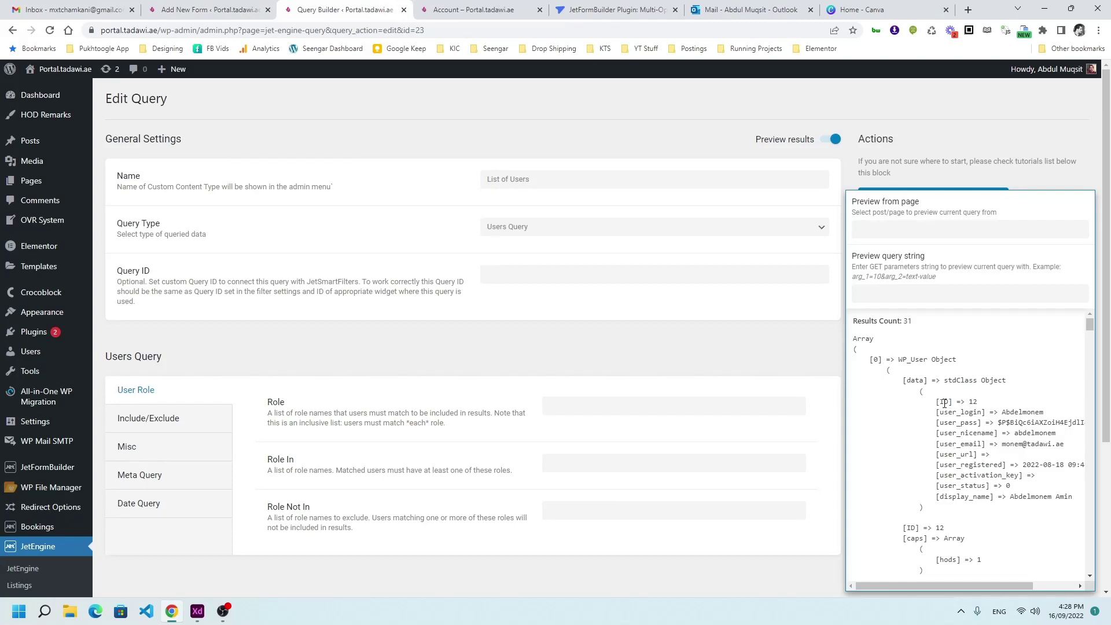
left_click_drag(937, 497, 975, 497)
left_click_drag(952, 444, 976, 412)
left_click_drag(943, 498, 989, 500)
double_click(971, 401)
left_click(210, 9)
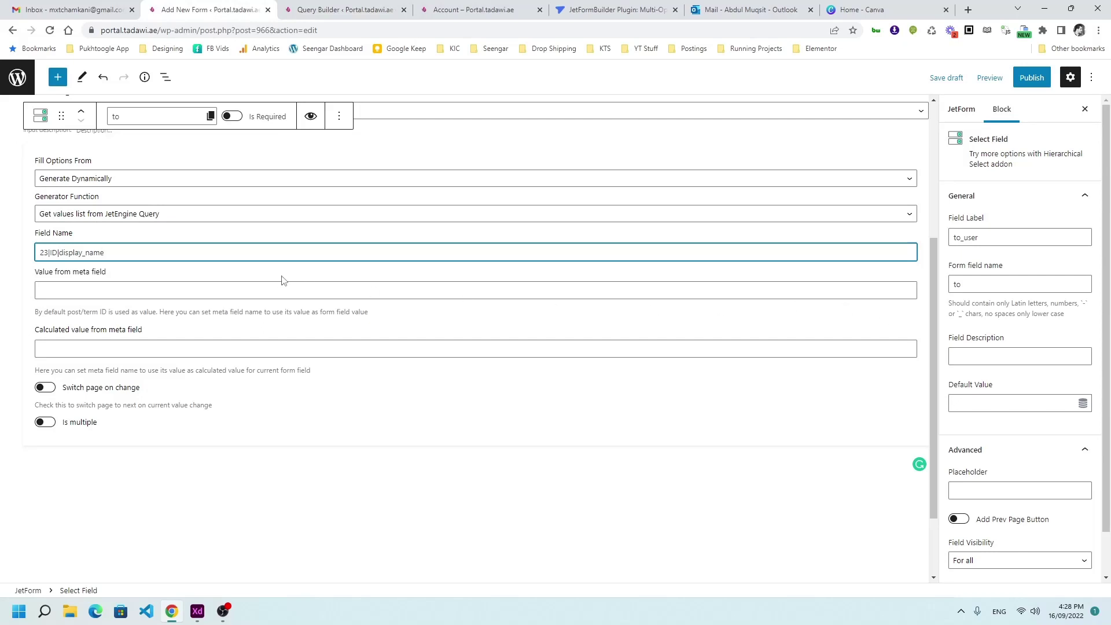
- Add a Textarea Field below to_user, labelled Message with the form field name message
scroll(283, 280, "down", 2)
left_click(681, 428)
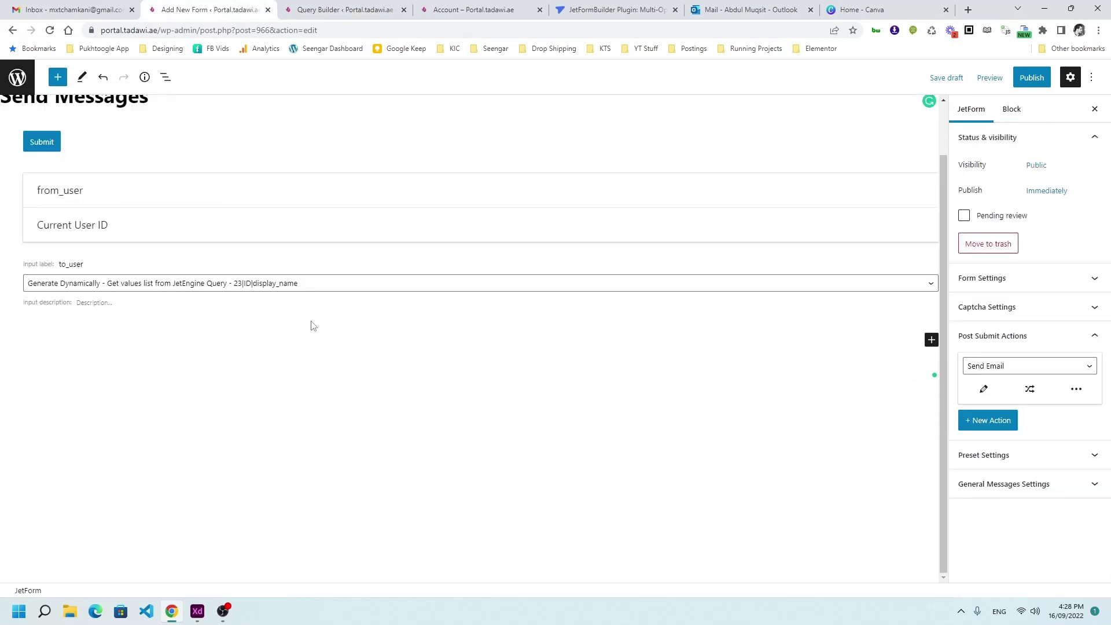
left_click(931, 339)
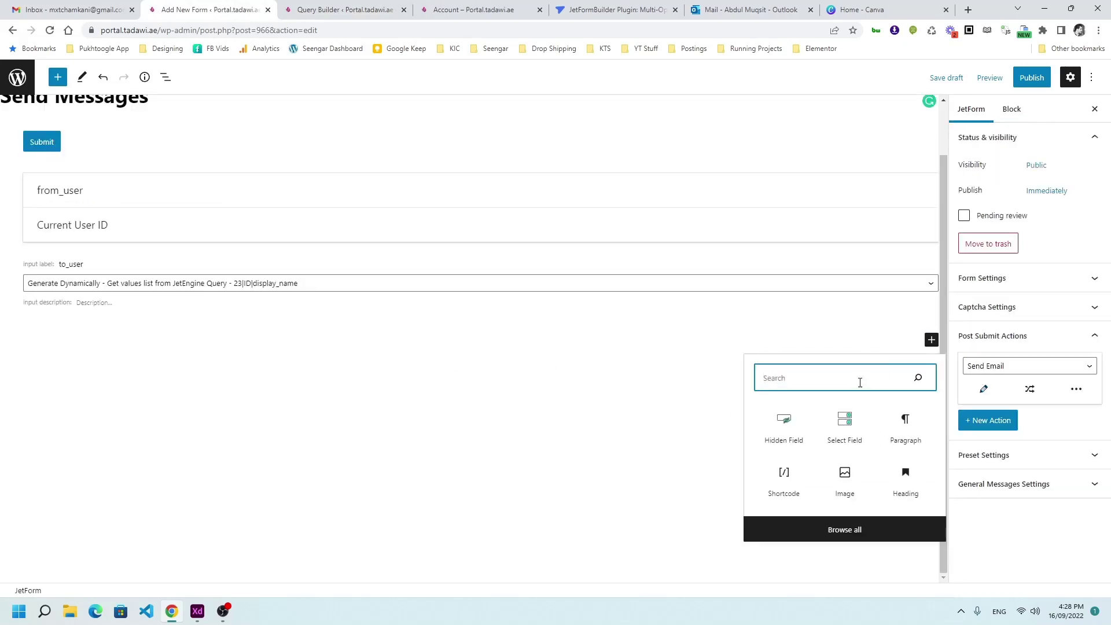
type("rtext")
key("ctrl+a")
key("BackSpace")
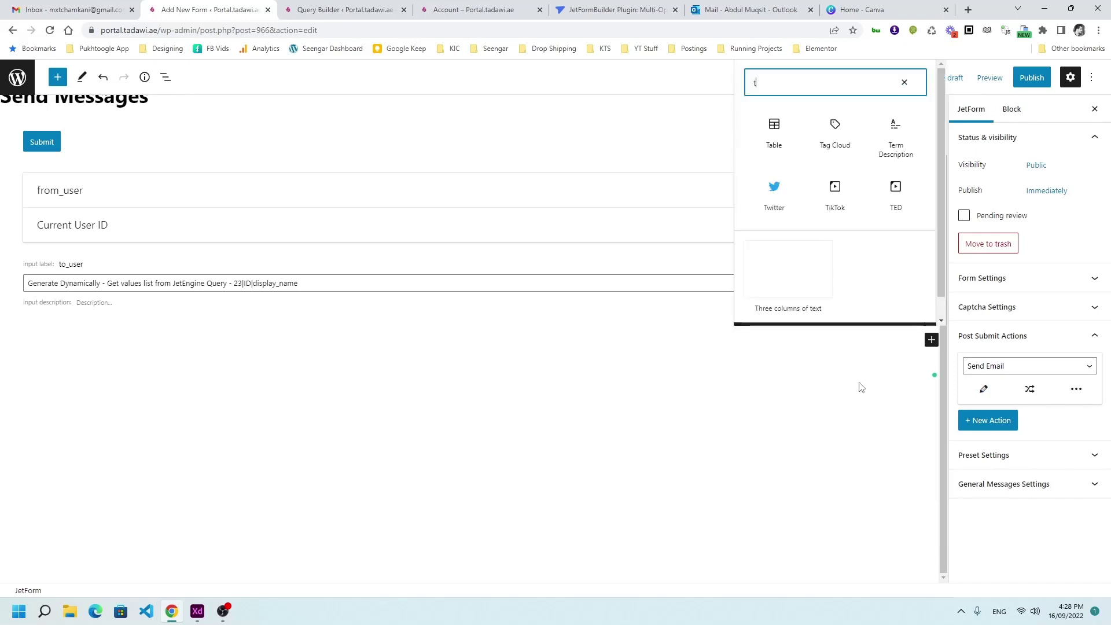
type("text")
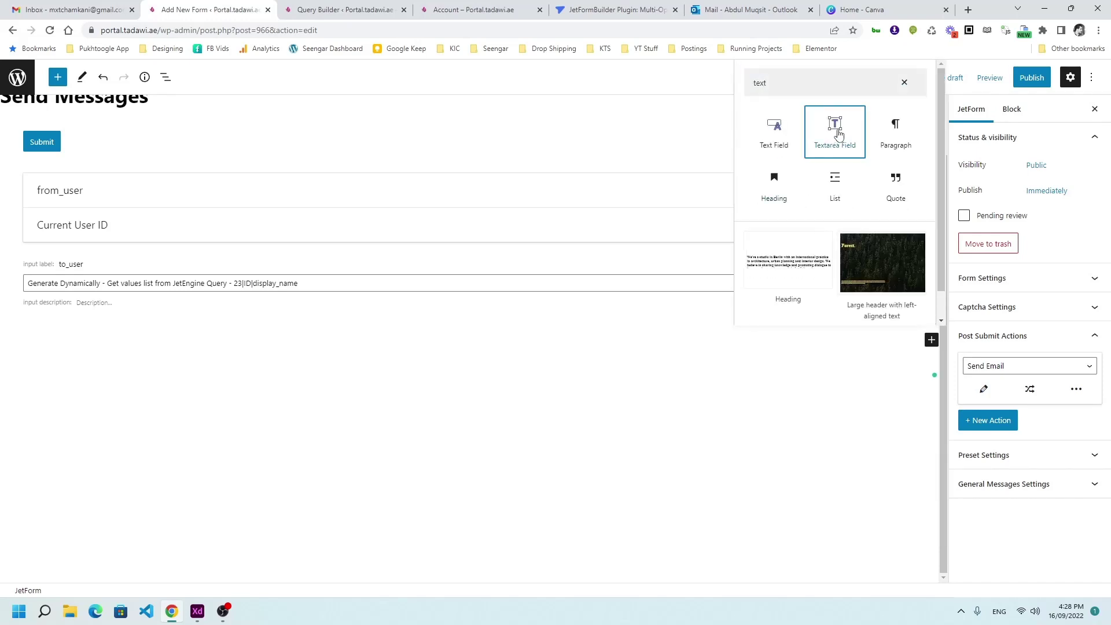
left_click(832, 139)
type("Message")
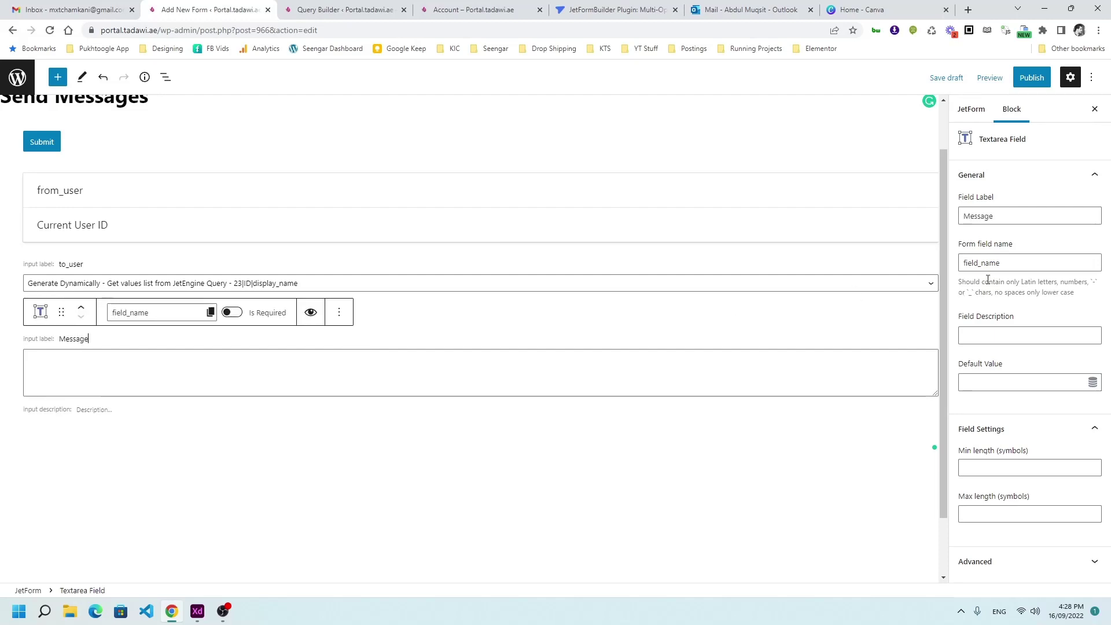
left_click(1032, 247)
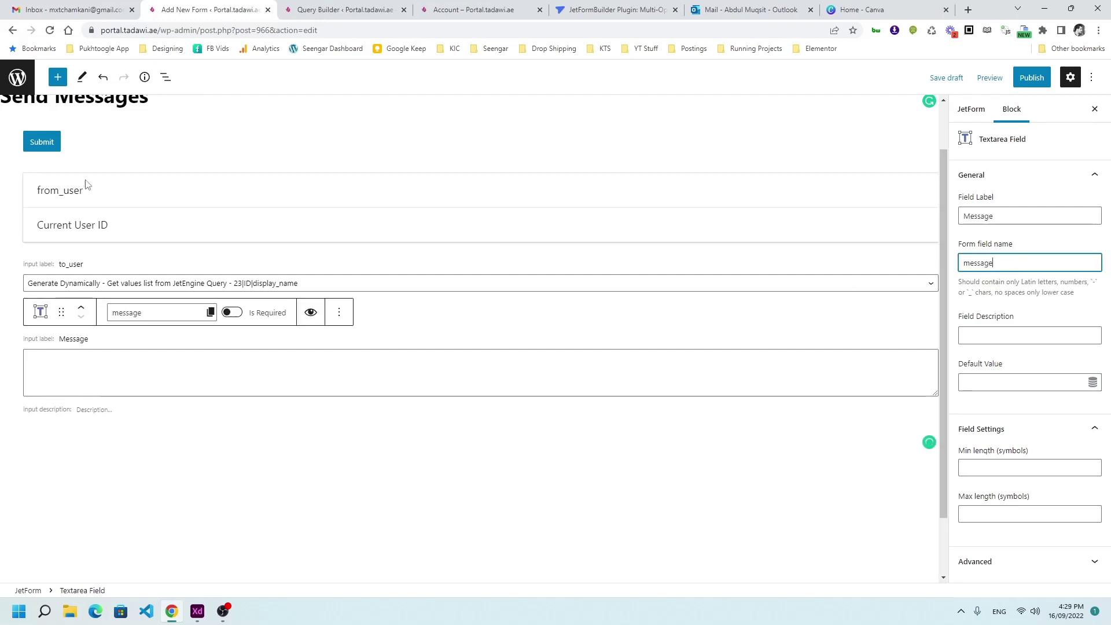
- Move the Submit button below the Message field to the end of the form
left_click(79, 141)
left_click(72, 127)
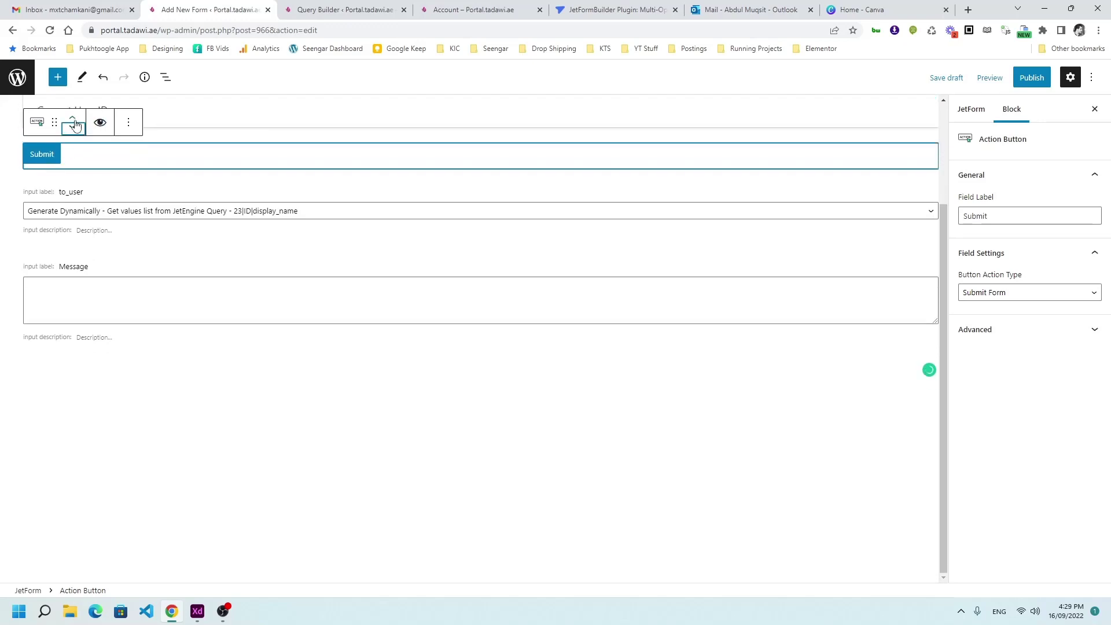
left_click(73, 127)
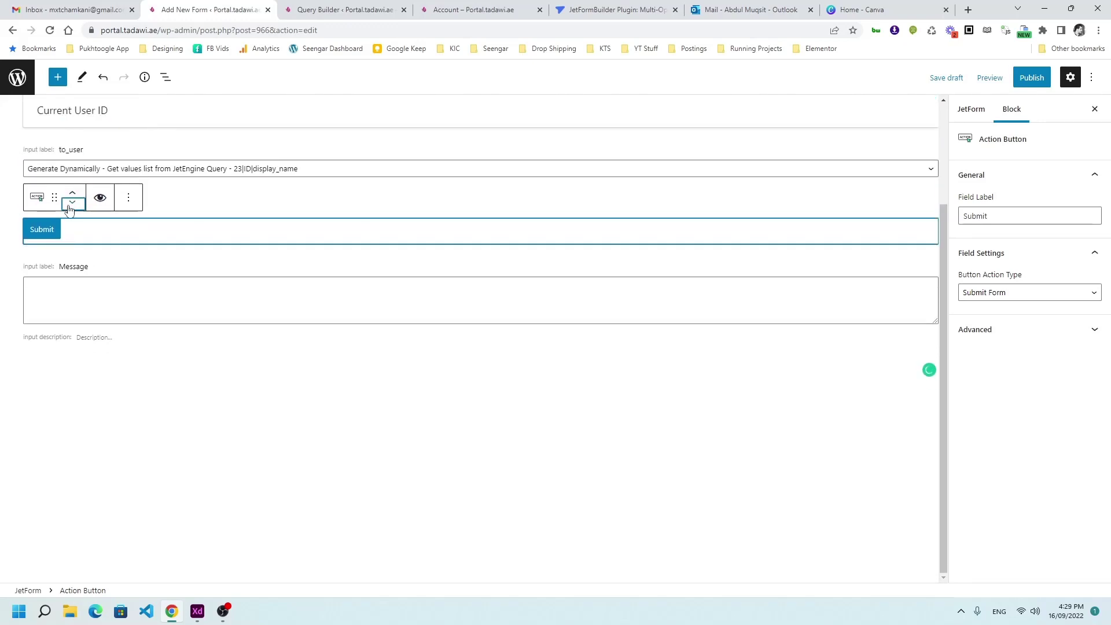
left_click(72, 202)
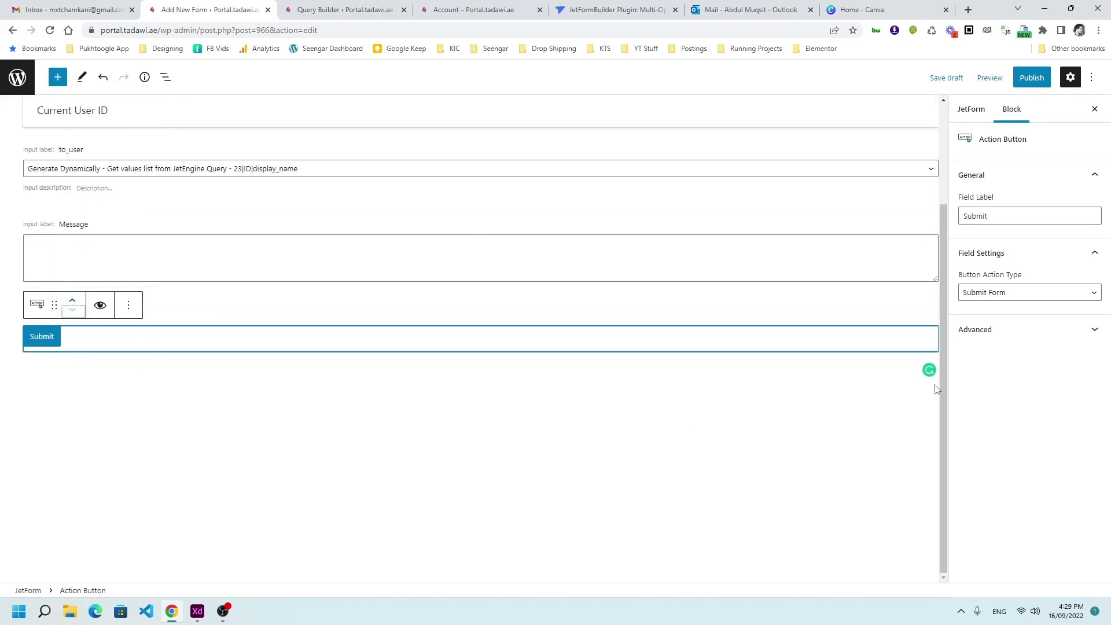
- Change the form's post submit action to Insert/Update Custom Content Type Item
left_click(974, 112)
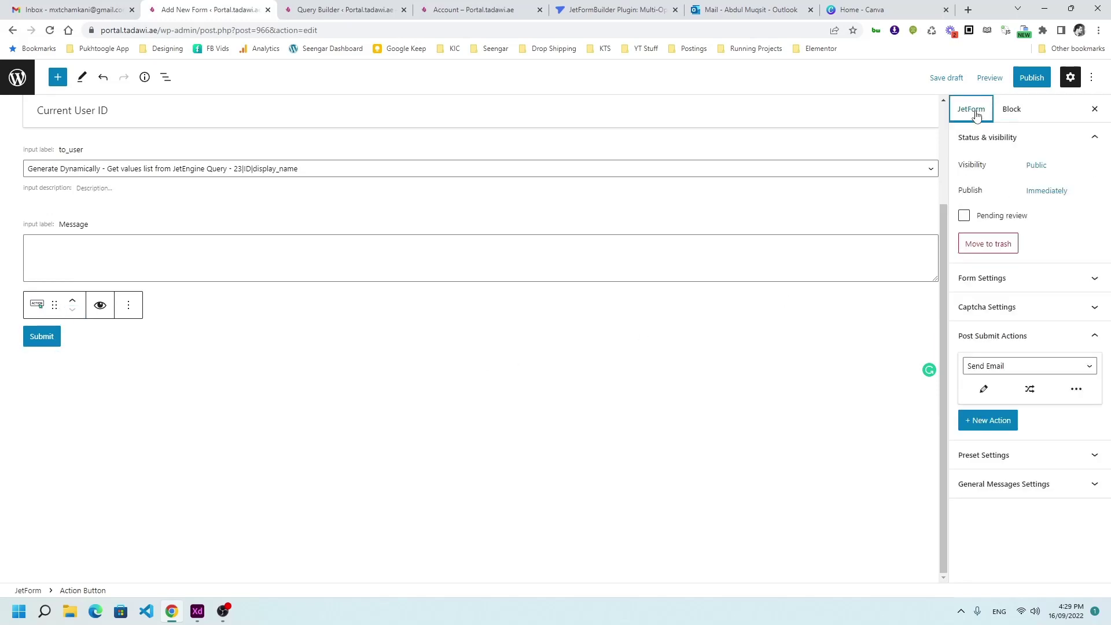
left_click(997, 366)
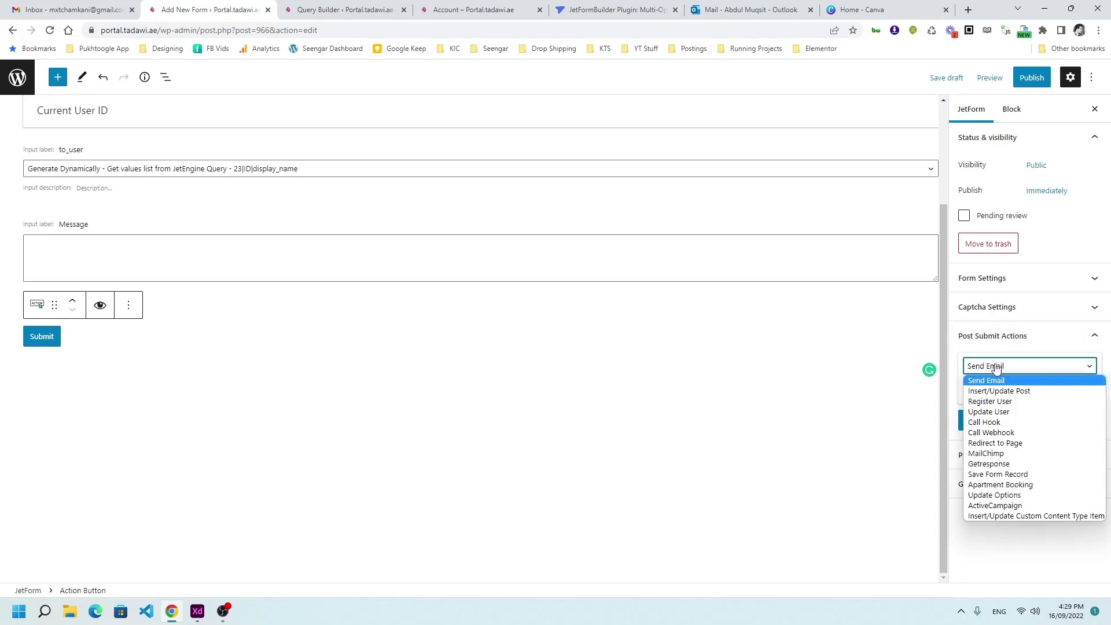
left_click(1008, 516)
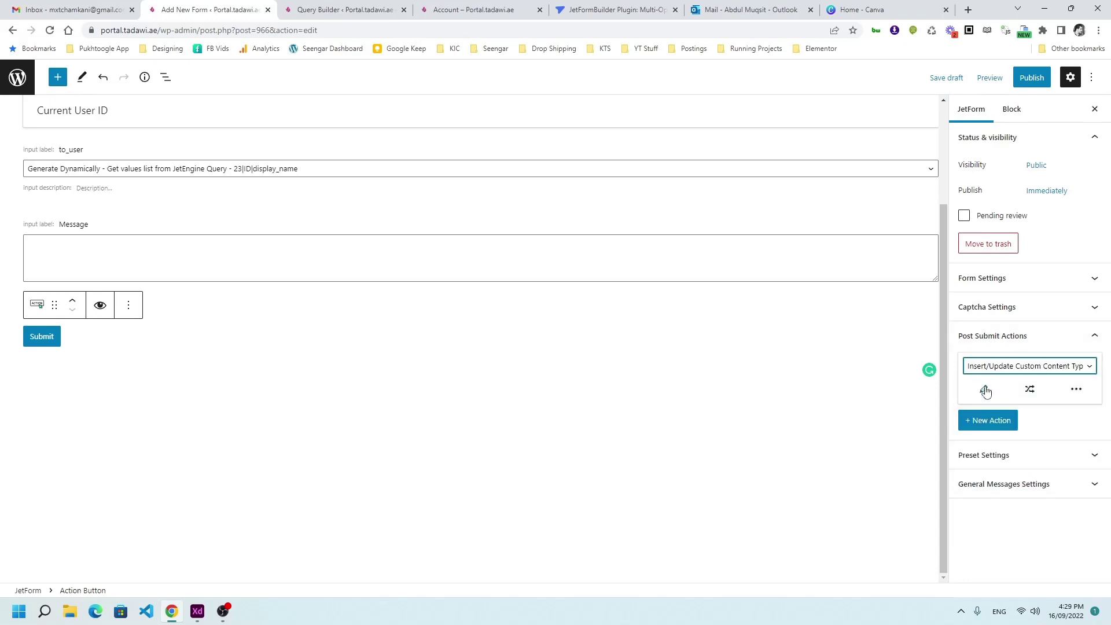
- In the post submit action's settings, set the content type to Internal Messages and the item status to Publish
left_click(985, 389)
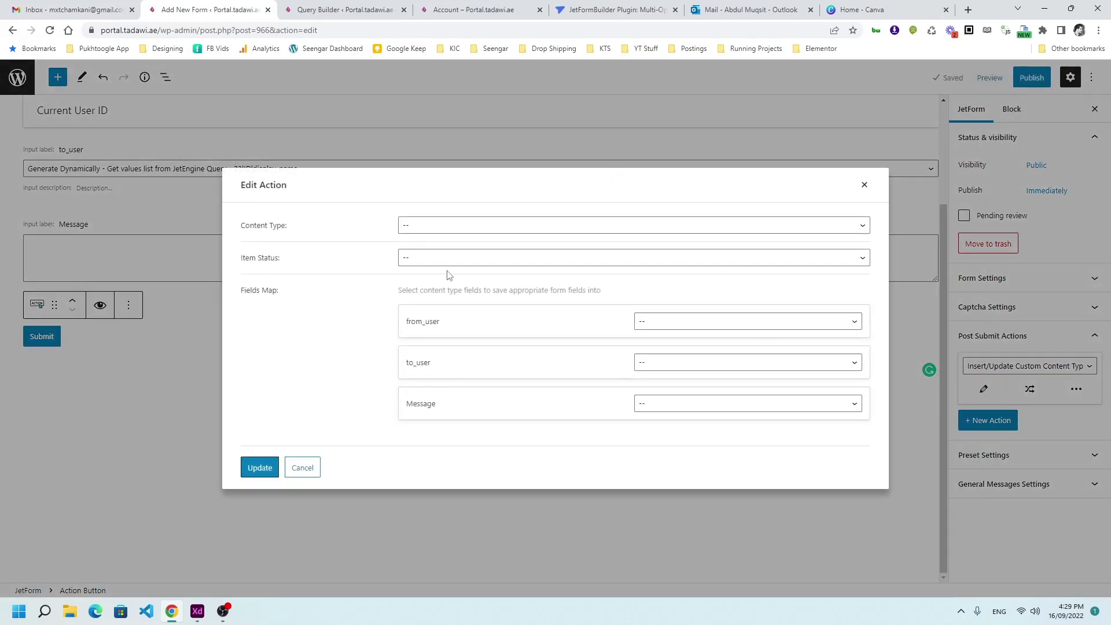
left_click(424, 228)
left_click(426, 245)
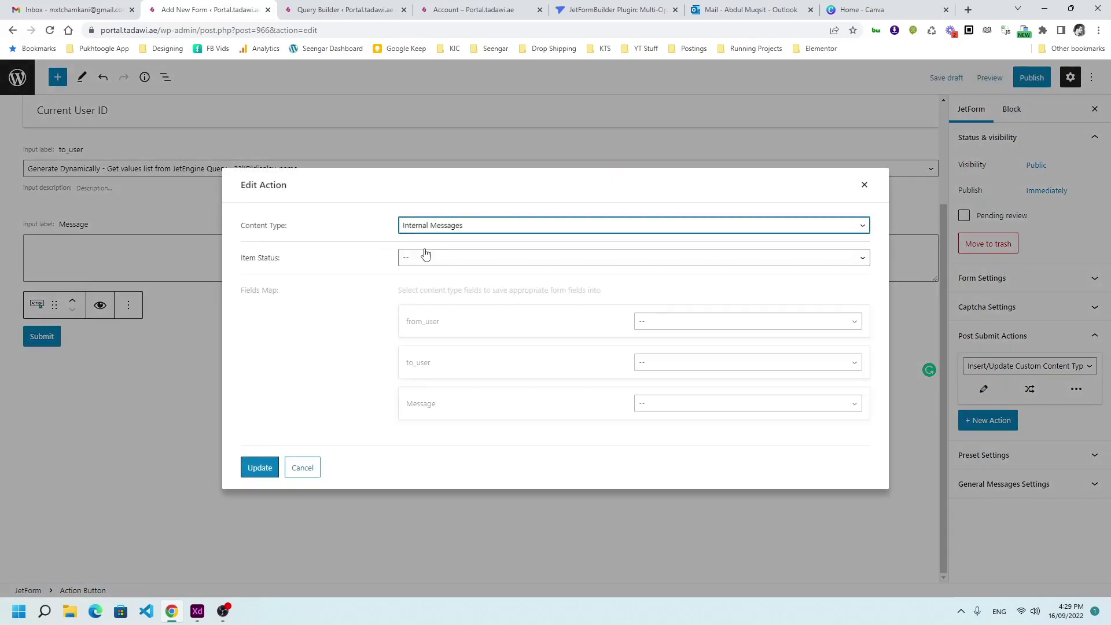
left_click(425, 232)
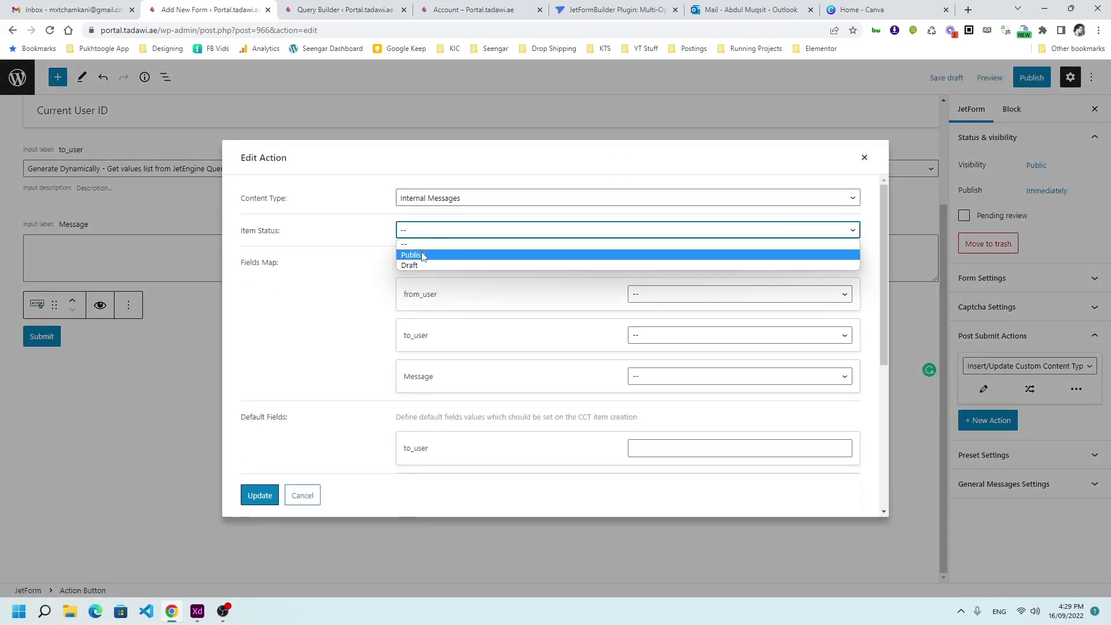
left_click(422, 256)
left_click(424, 231)
left_click(429, 266)
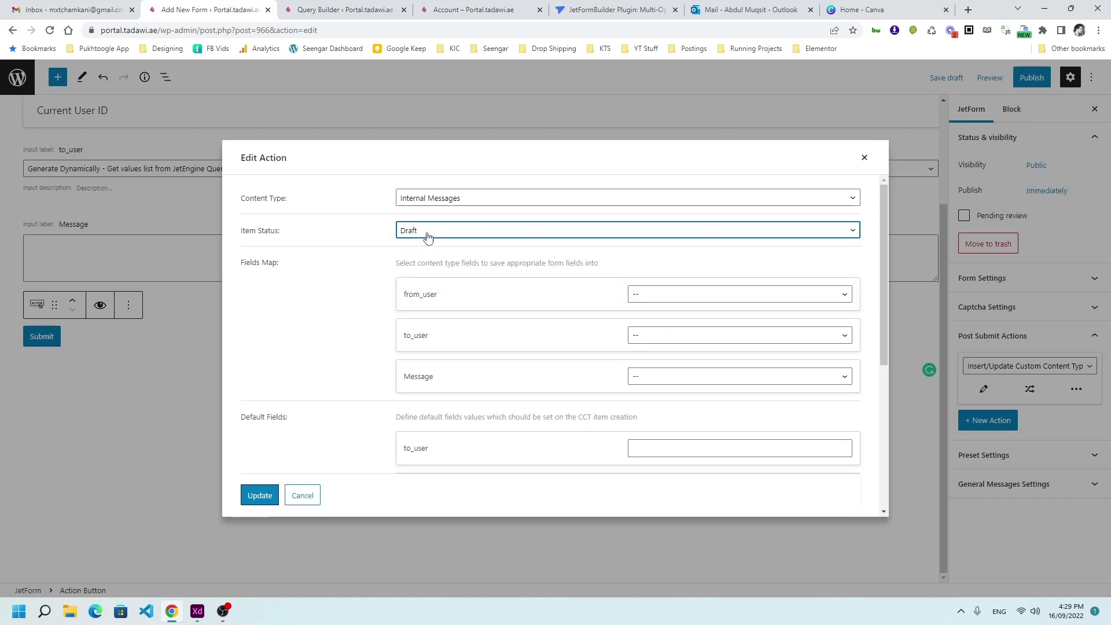
left_click(427, 234)
left_click(431, 255)
- Map the from_user, to_user and Message form fields to the from_user, to_user and message content type fields, and update the action
left_click(649, 302)
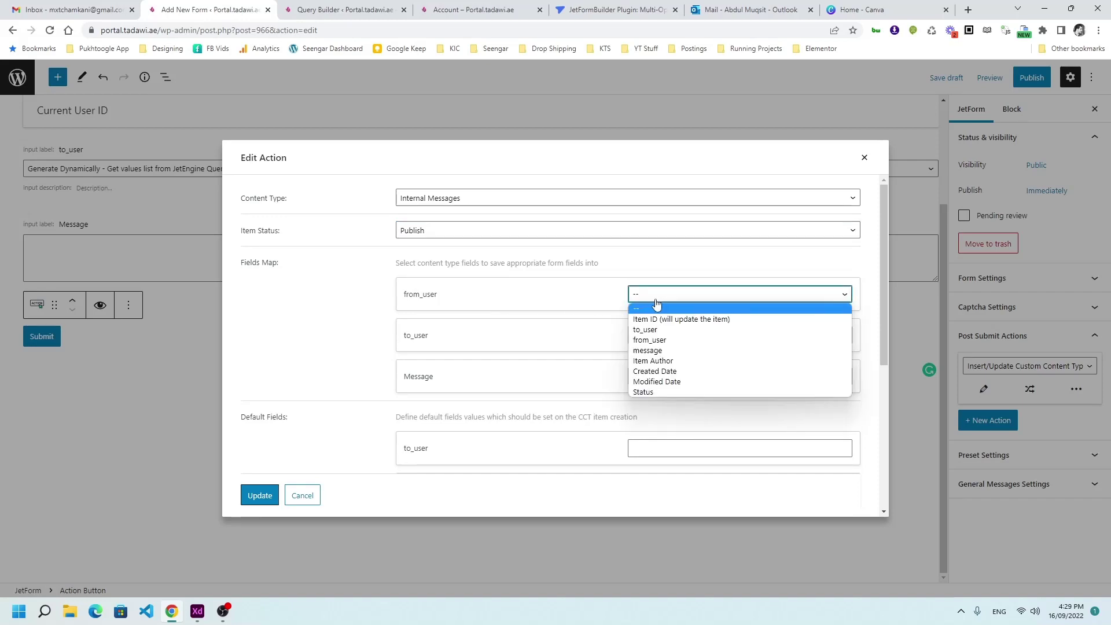
left_click(656, 340)
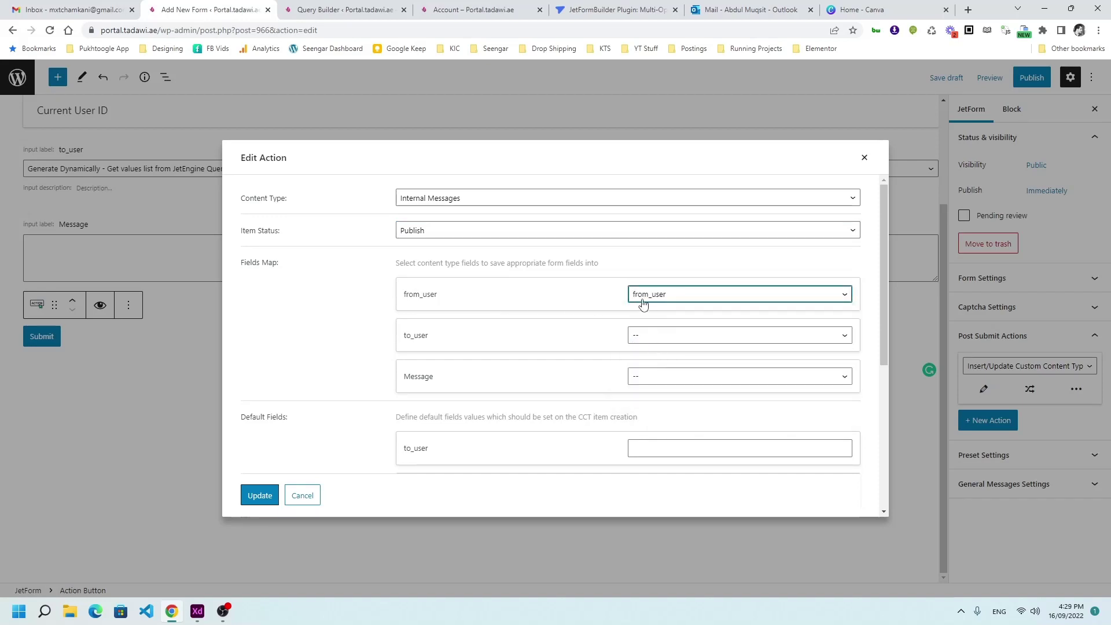
left_click(643, 336)
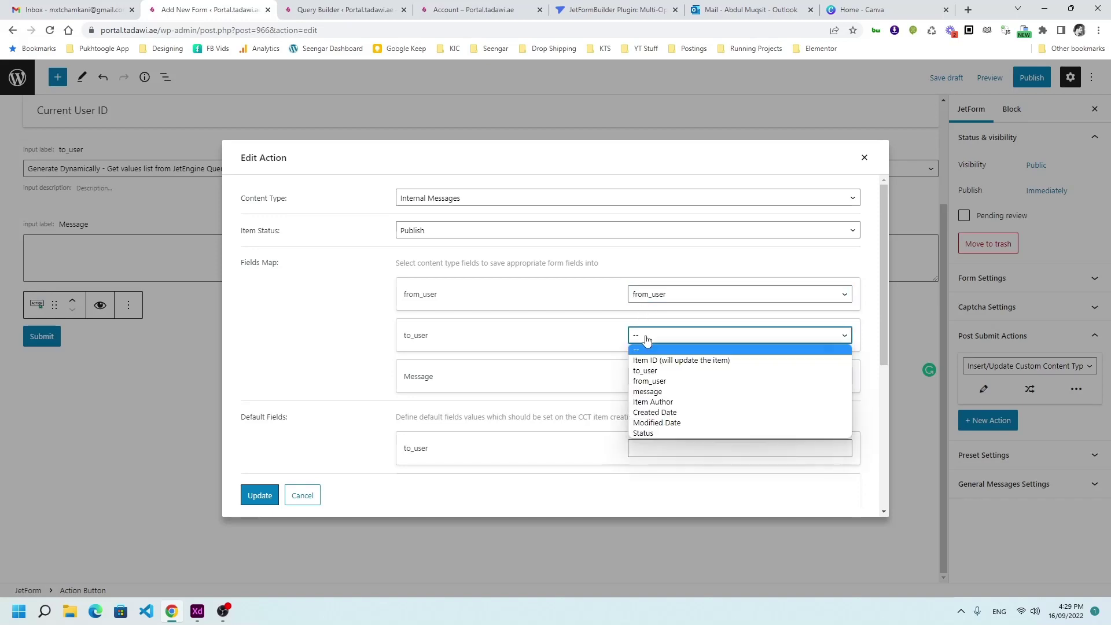
left_click(654, 372)
scroll(607, 312, "down", 2)
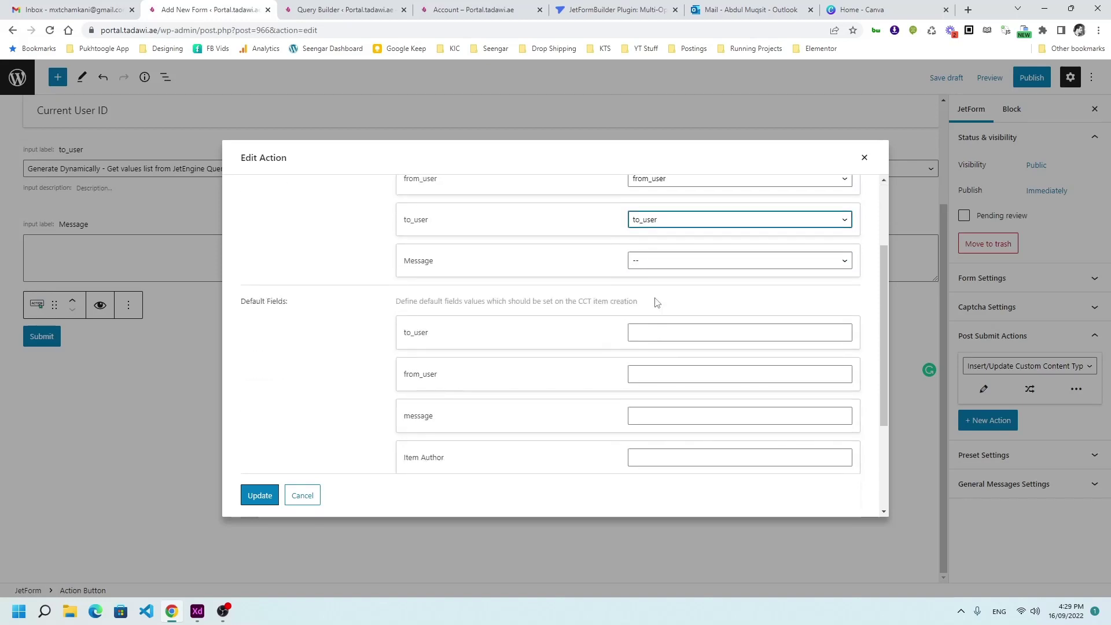
left_click(655, 261)
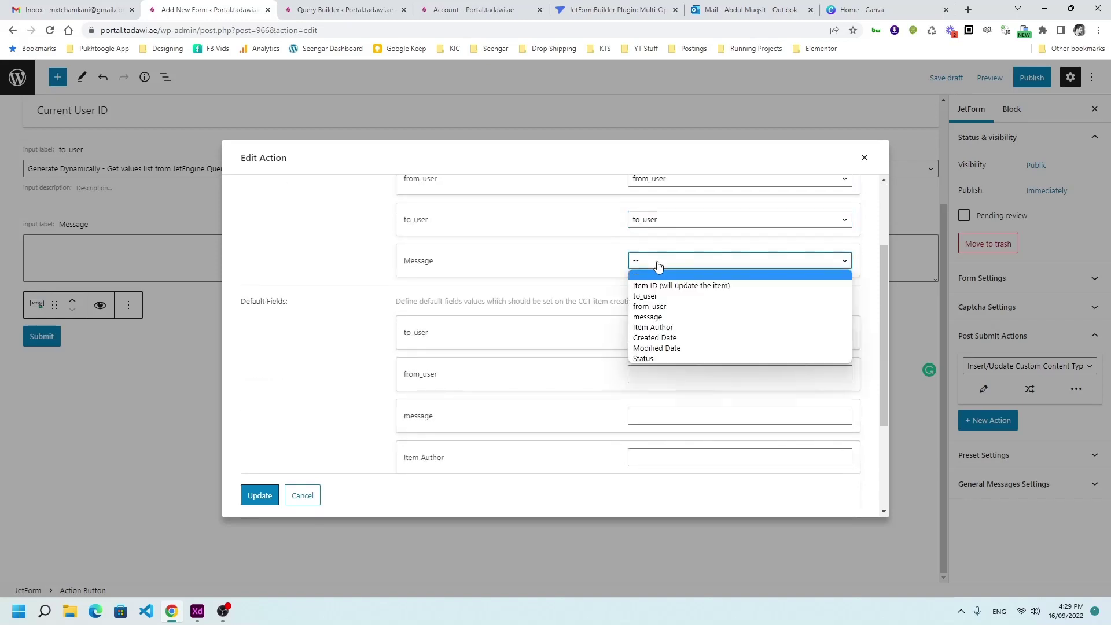
left_click(648, 316)
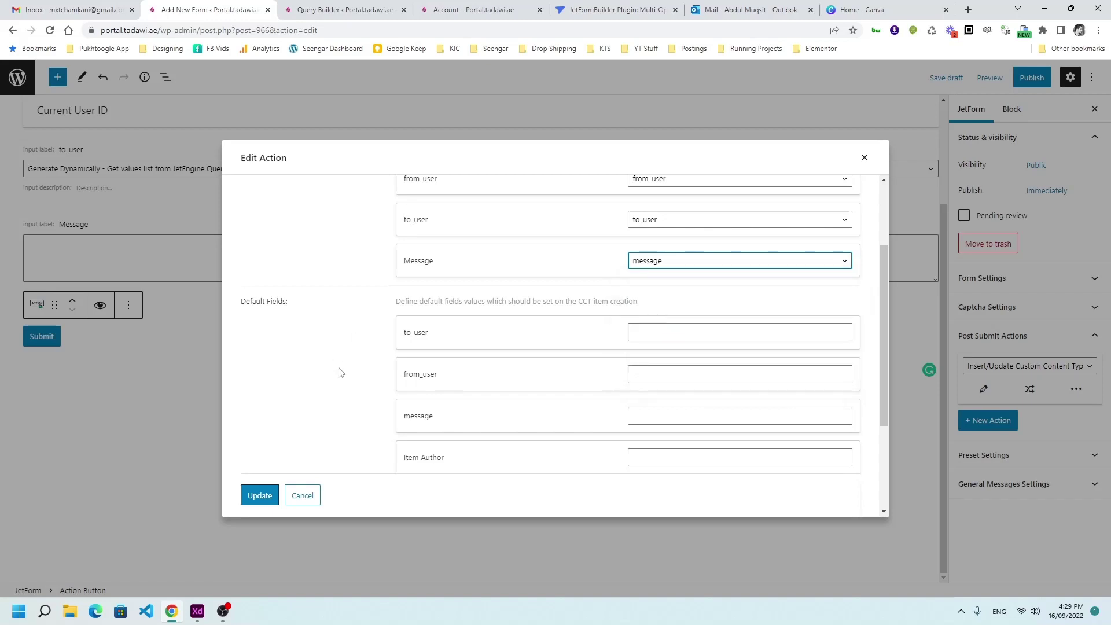
left_click(260, 496)
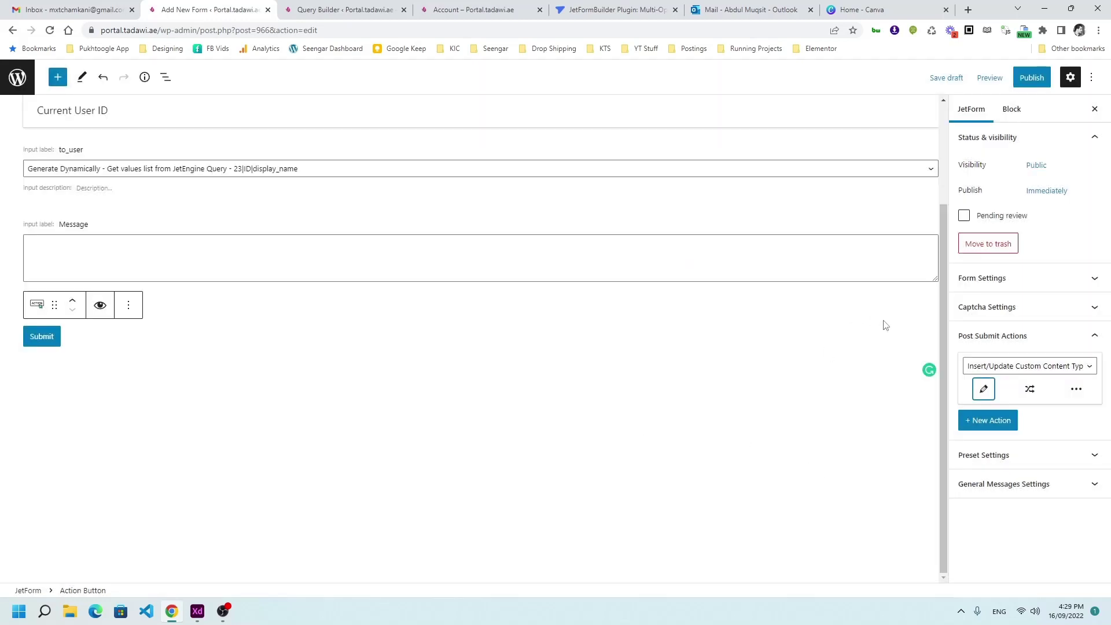
- Publish the Send Messages form and return to the JetFormBuilder Forms list
left_click(1031, 78)
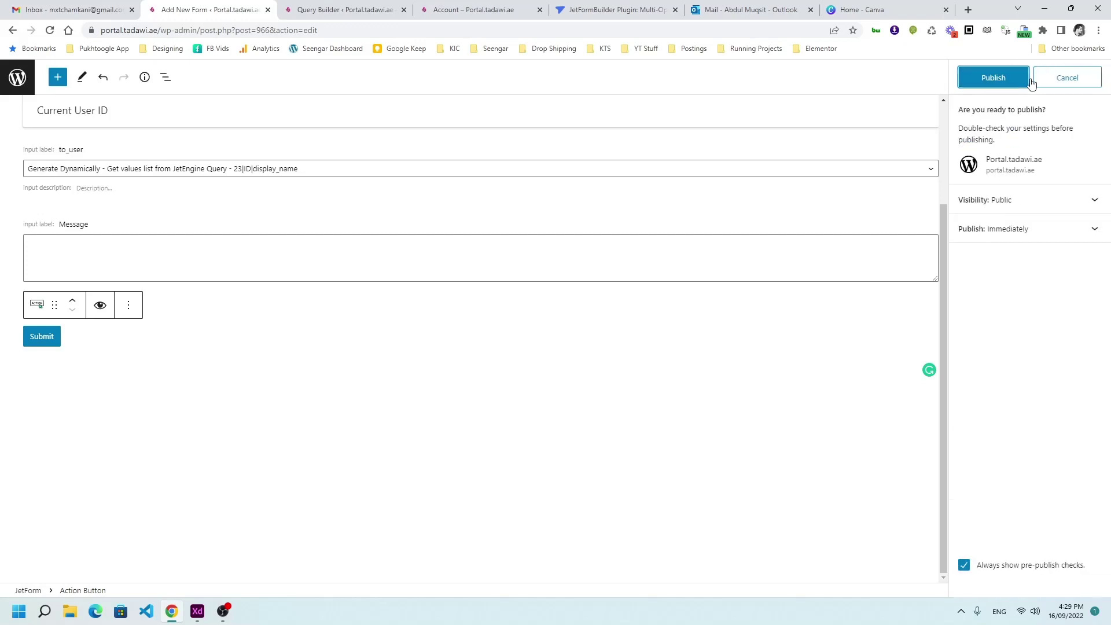
left_click(979, 81)
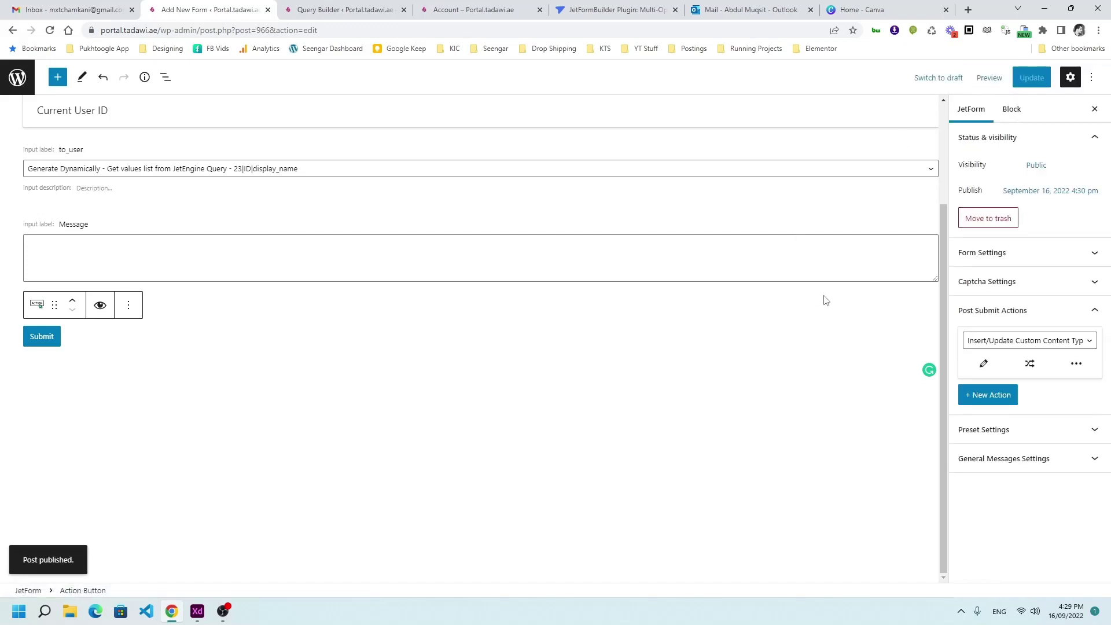
left_click(17, 77)
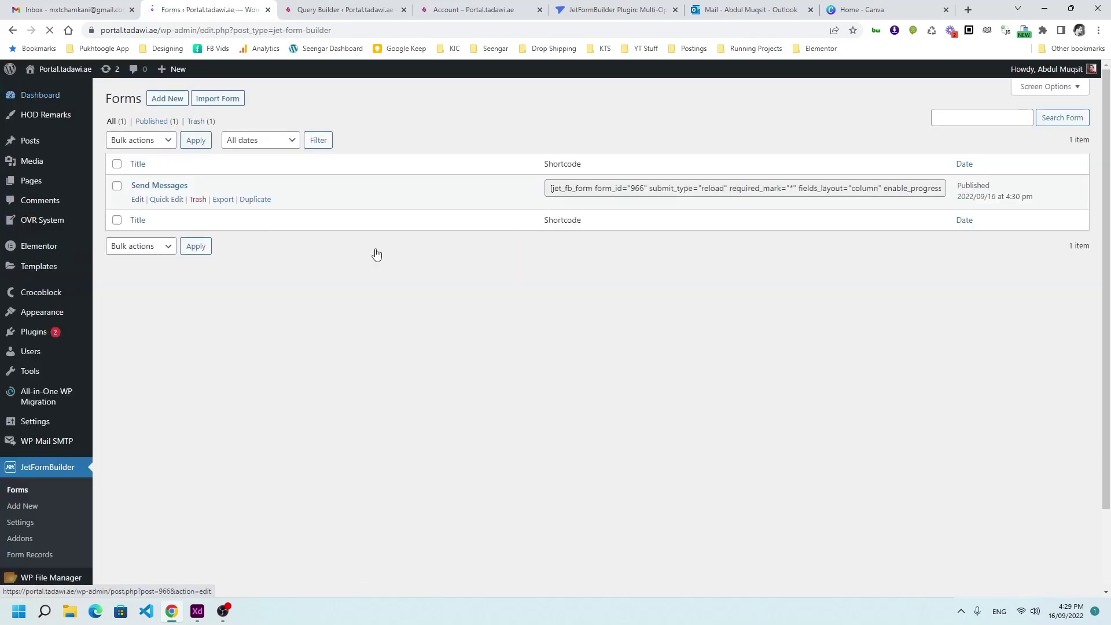
- Copy the Send Messages form's shortcode from the Forms list
left_click(608, 188)
right_click(609, 189)
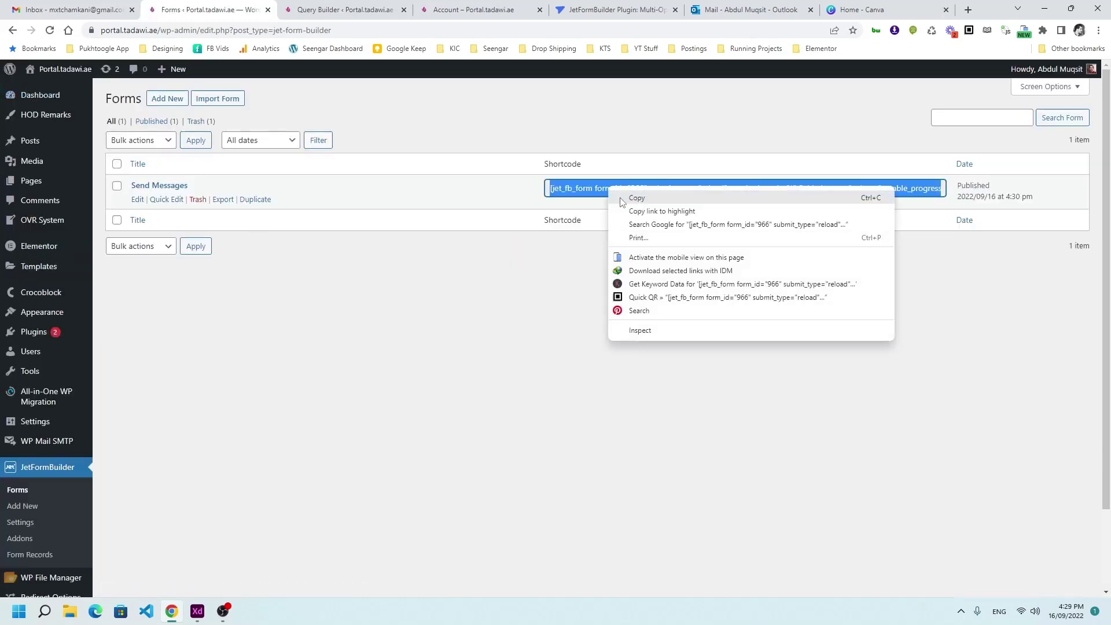
left_click(637, 198)
left_click(513, 312)
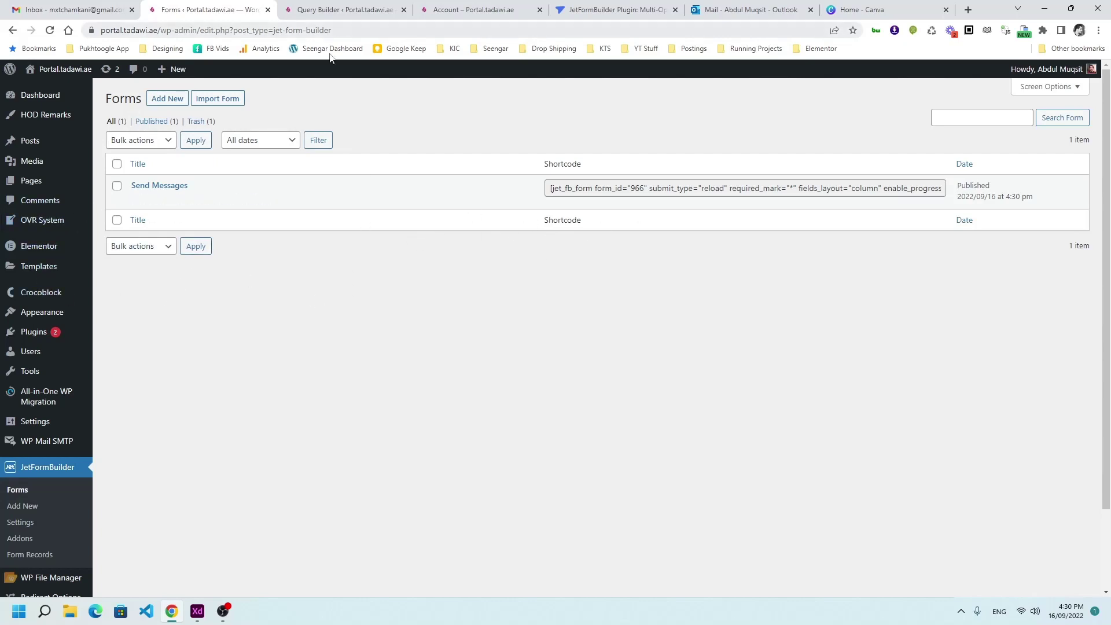
- View the Dashboard page of the portal account and open the Saved Templates list in the browser tab holding the List of Users query
left_click(444, 10)
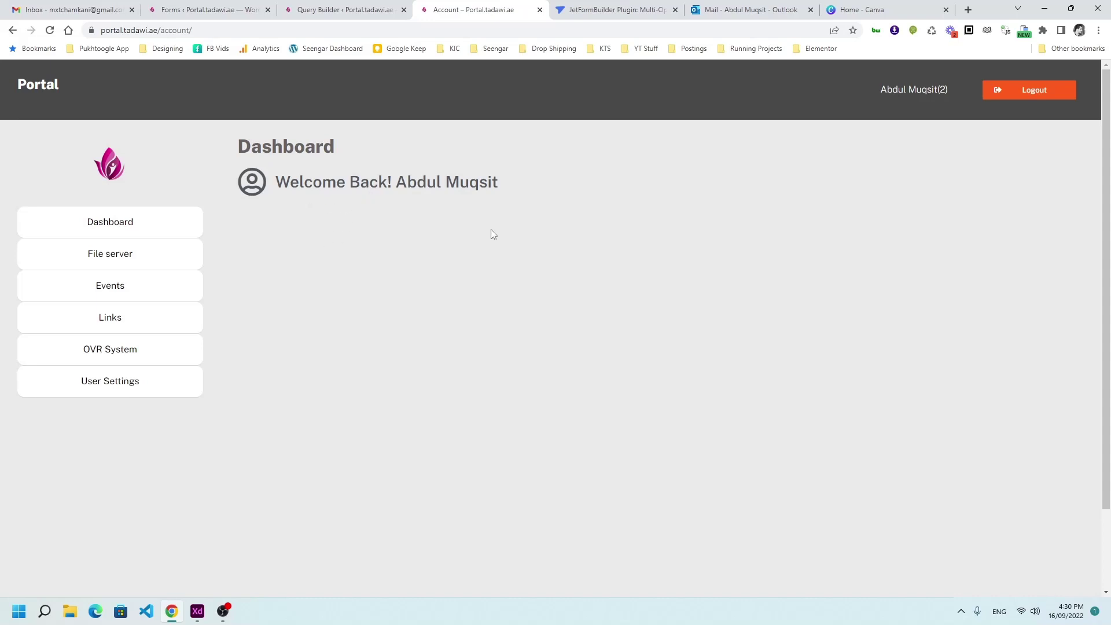
left_click(126, 222)
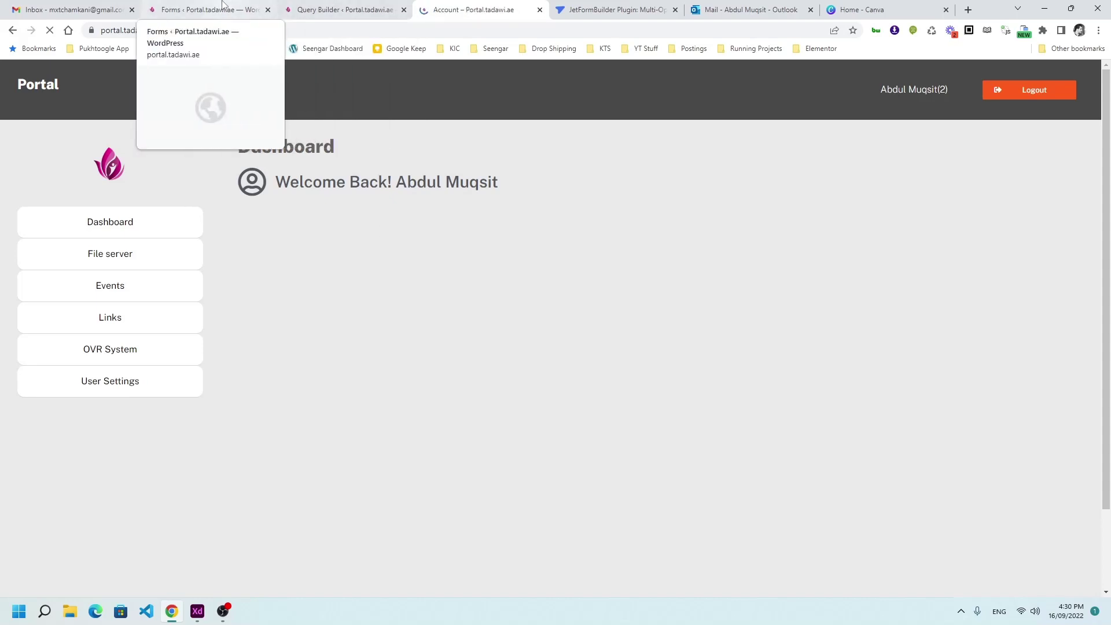
left_click(308, 5)
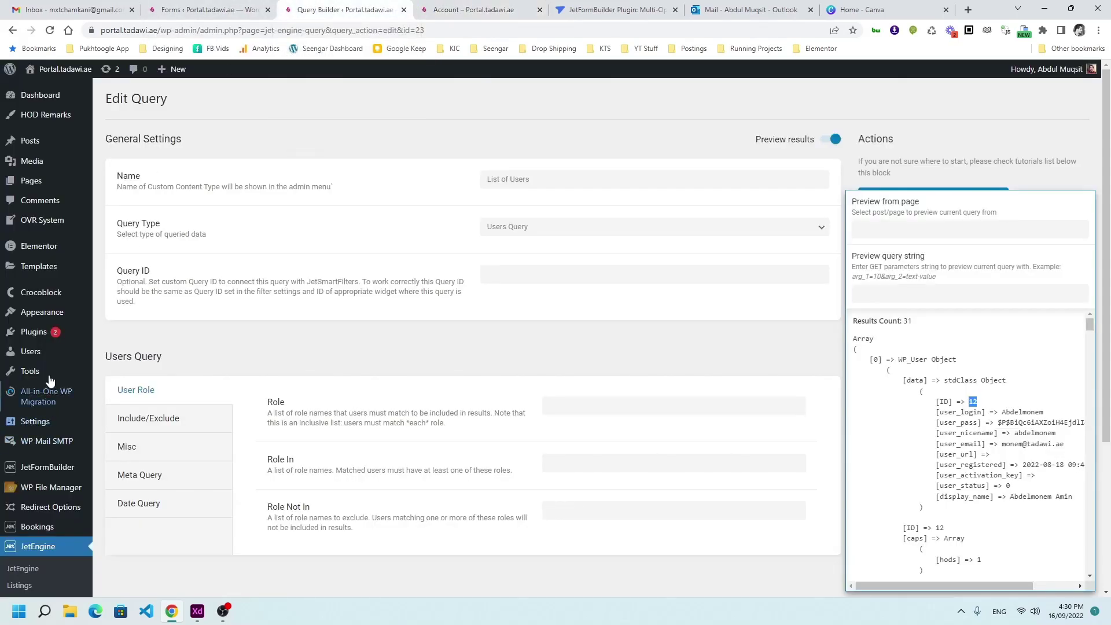
mouse_move(47, 267)
left_click(110, 269)
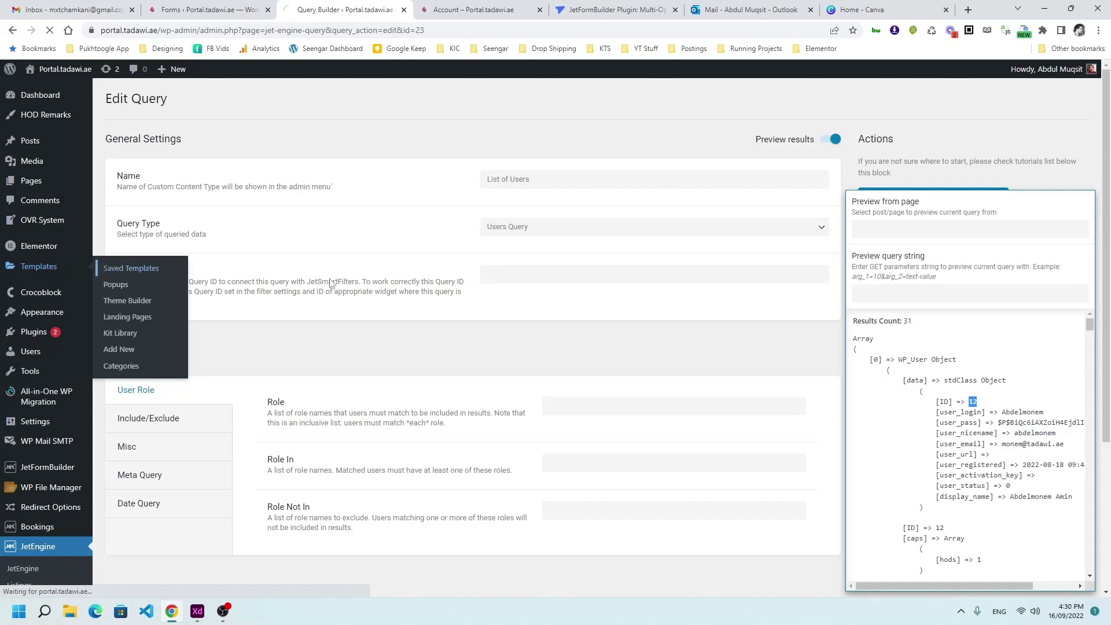
- Open the Main Account Page template in Elementor and place a JetForm widget directly below the welcome line
scroll(379, 301, "down", 4)
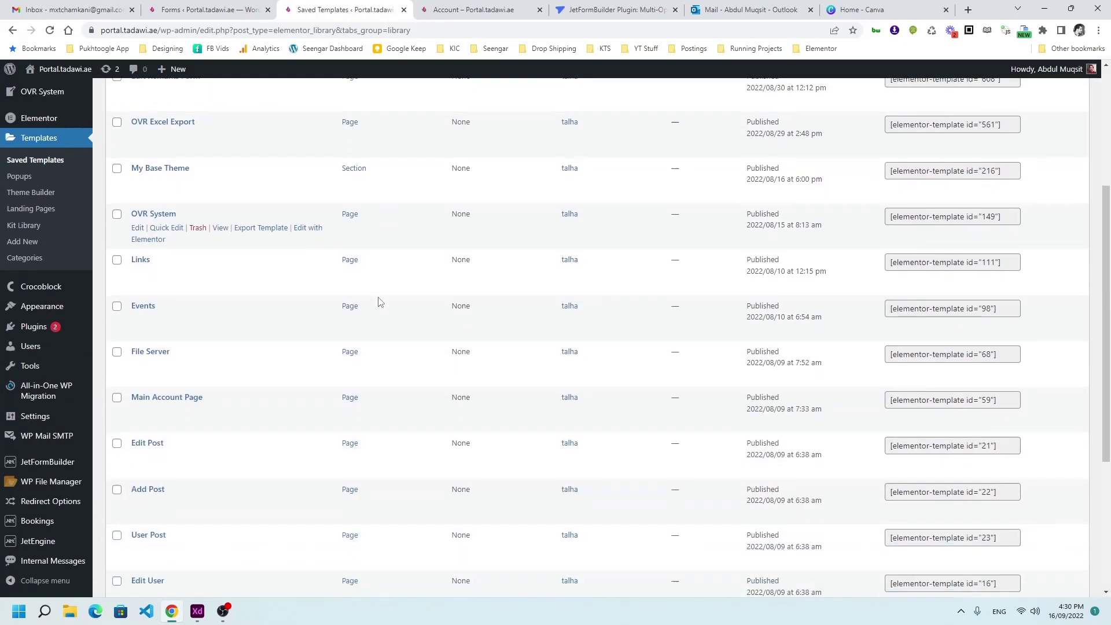
left_click(300, 352)
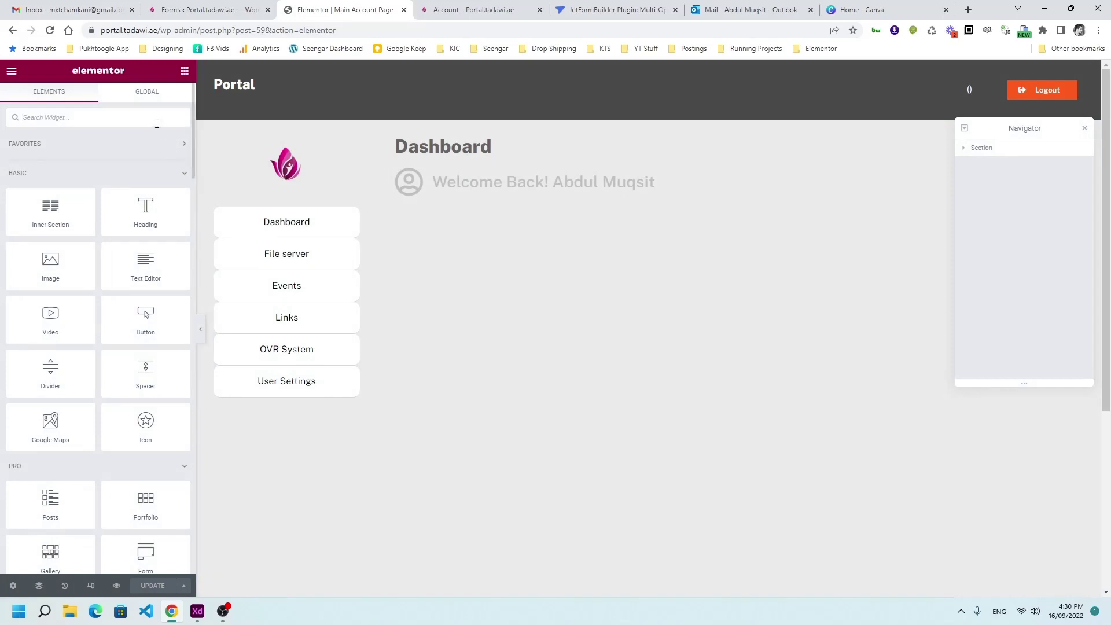
type("form")
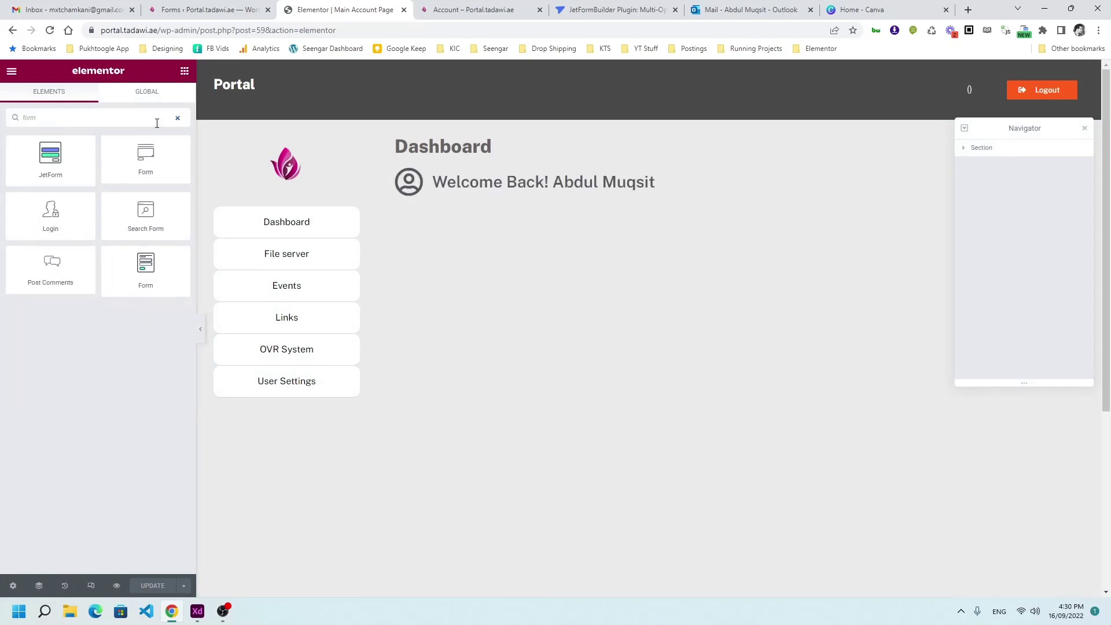
left_click_drag(70, 167, 530, 197)
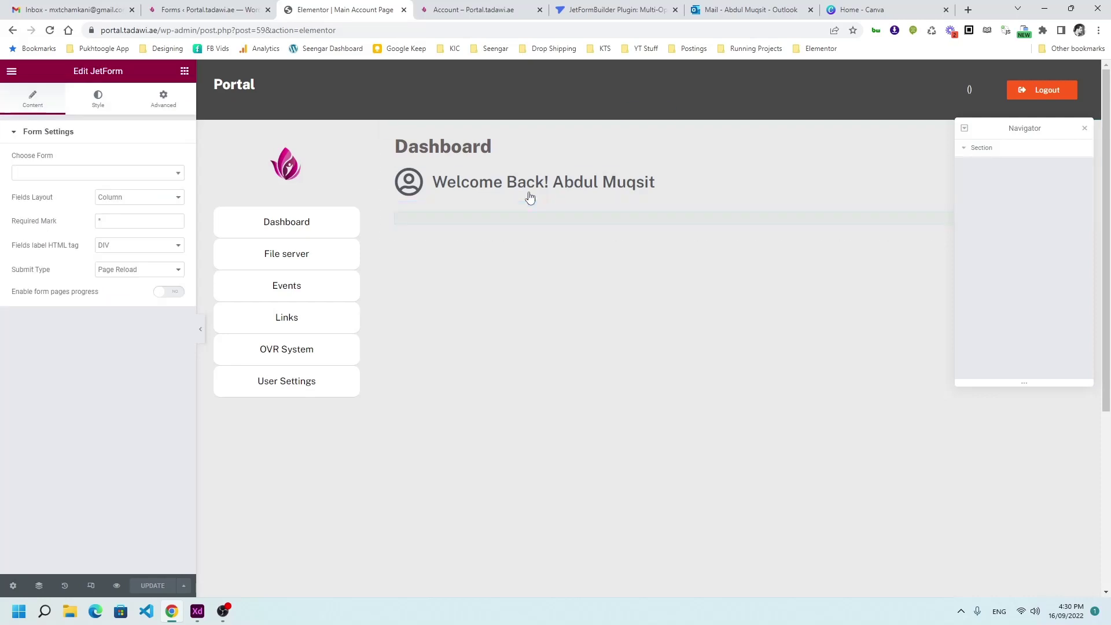
- Set the JetForm widget to show the Send Messages form and update the template
left_click(158, 174)
left_click(112, 207)
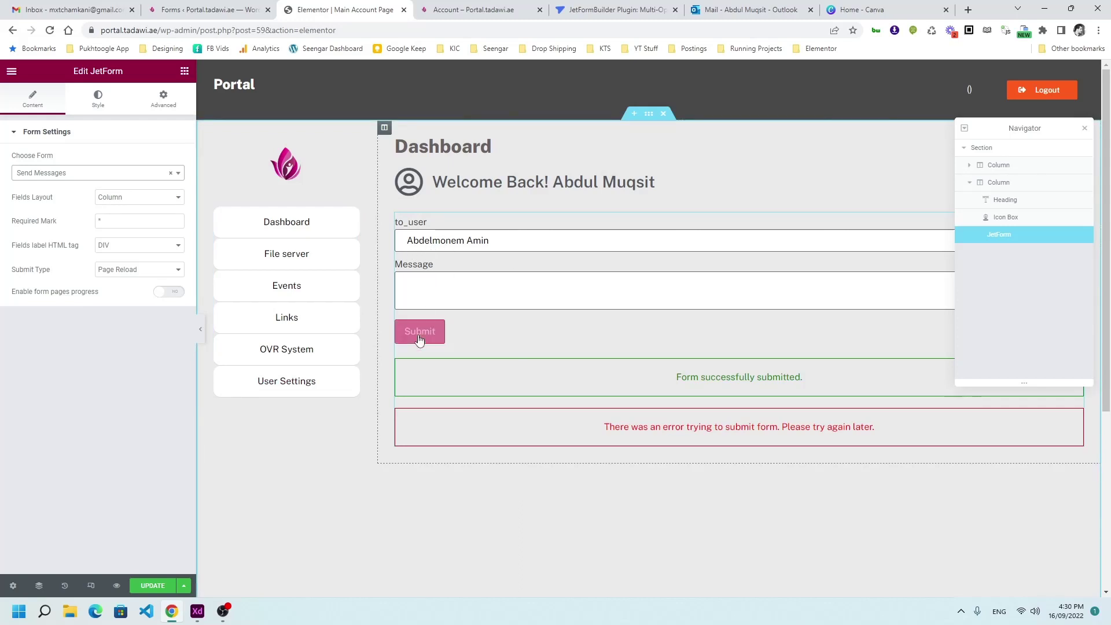
left_click(165, 588)
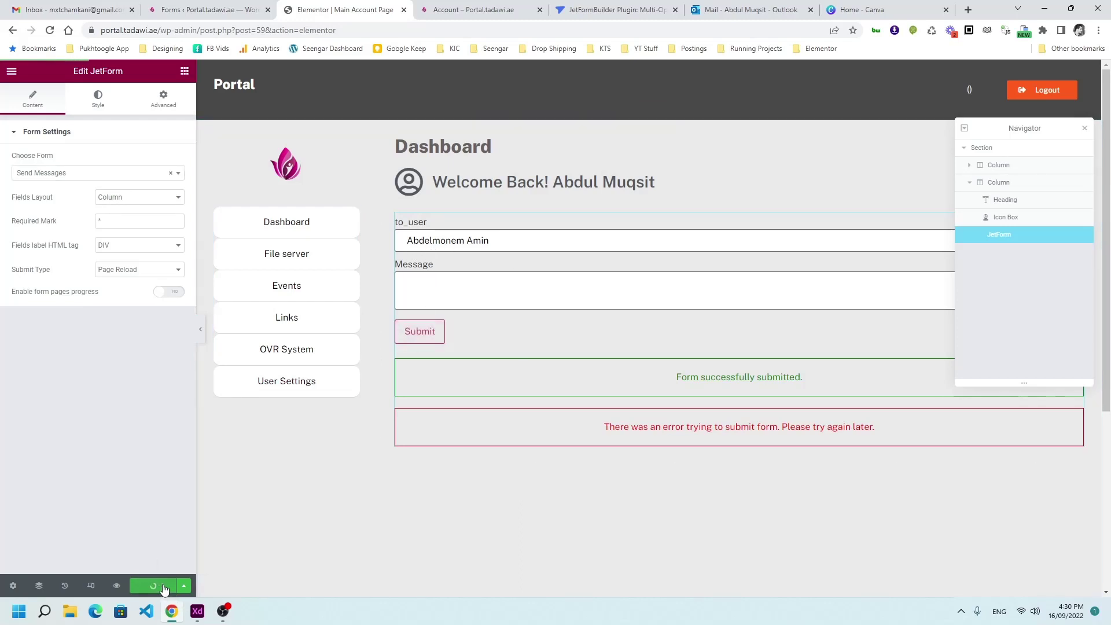
- Reload the portal account's Dashboard and examine the form's to_user recipient list and the signed-in user shown in the header
left_click(469, 9)
left_click(186, 225)
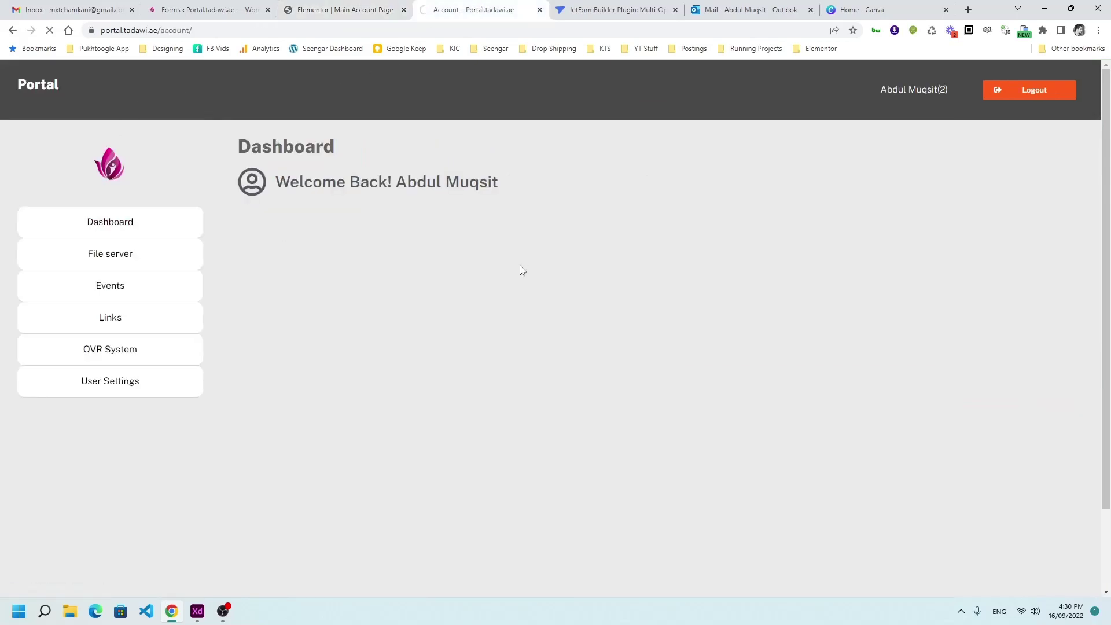
left_click_drag(239, 223, 279, 218)
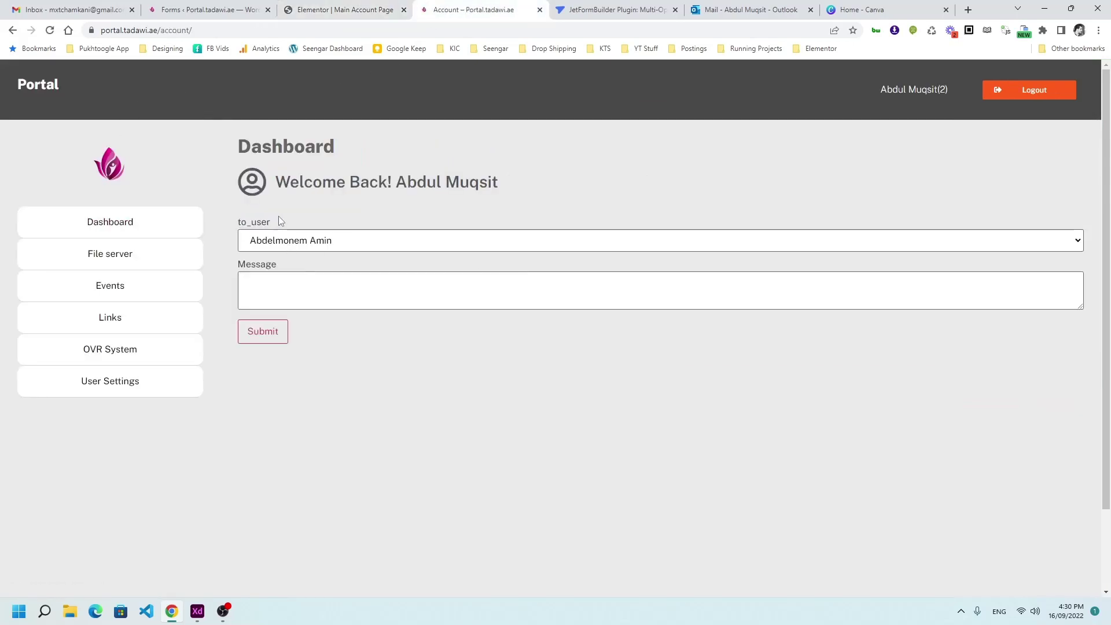
left_click(311, 246)
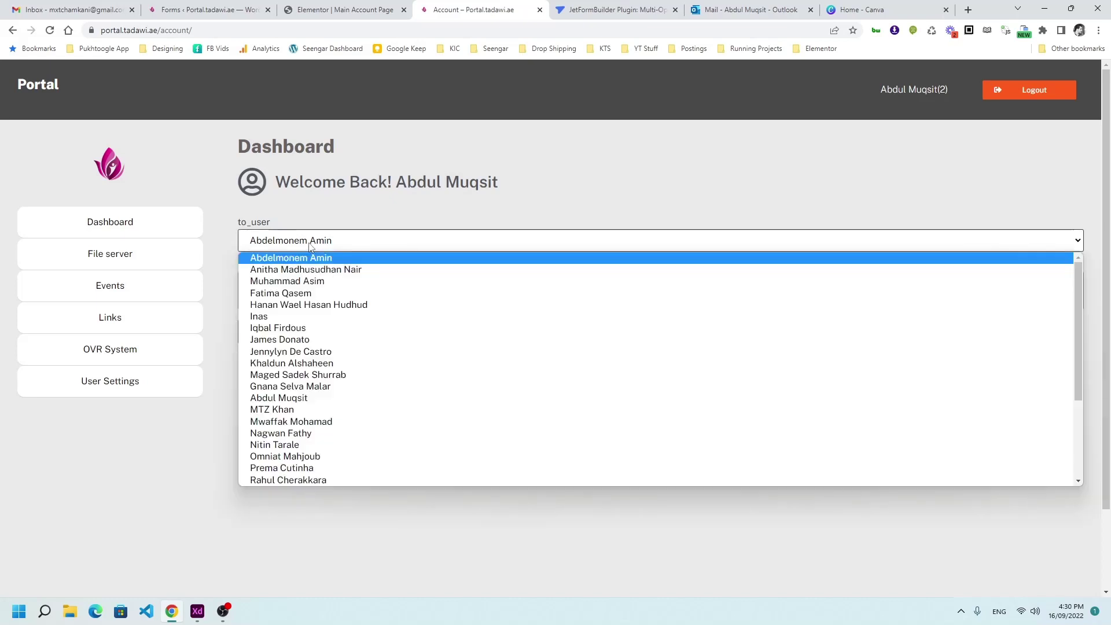
scroll(359, 347, "down", 3)
scroll(360, 342, "up", 3)
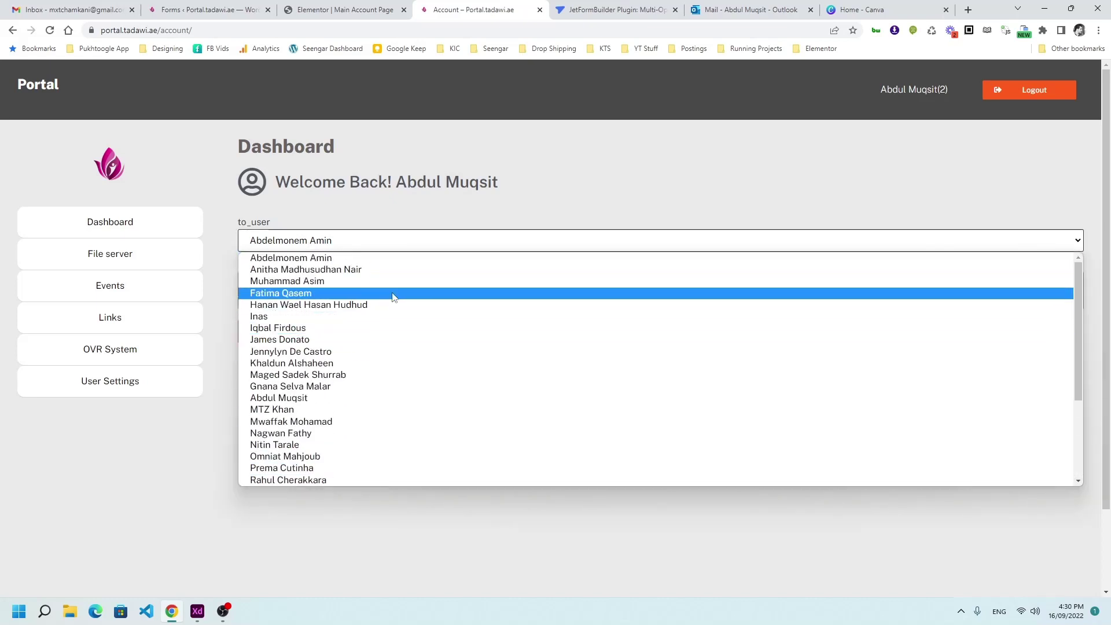
left_click(925, 118)
left_click_drag(938, 91, 894, 102)
- Choose a recipient in the to_user field, enter a short testing message addressed to that user, and submit the form
left_click(376, 240)
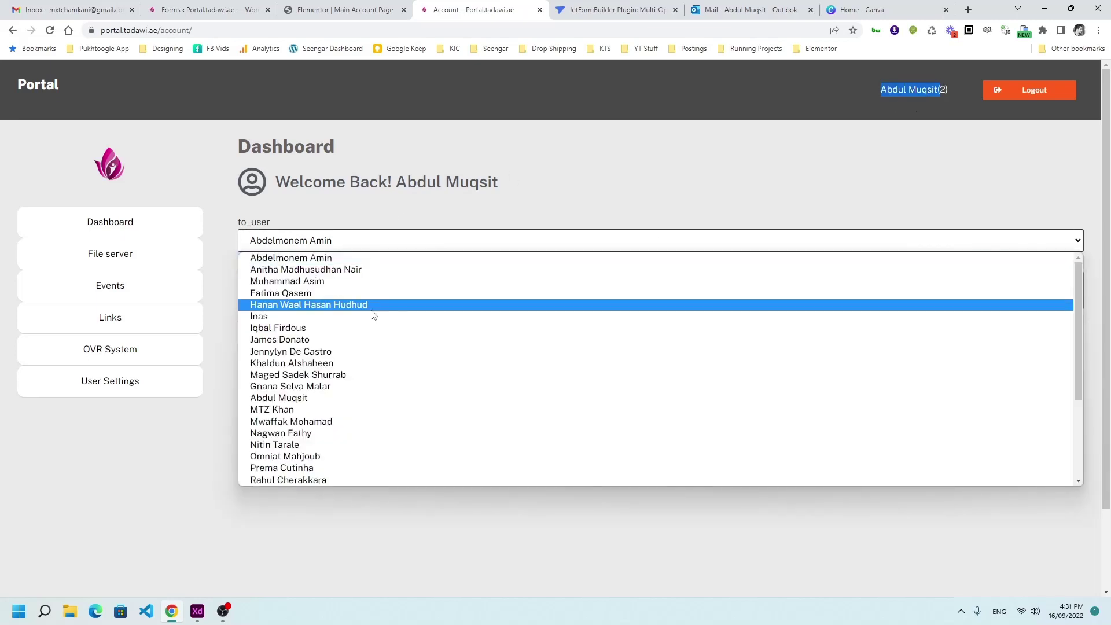
scroll(366, 325, "down", 3)
left_click(312, 432)
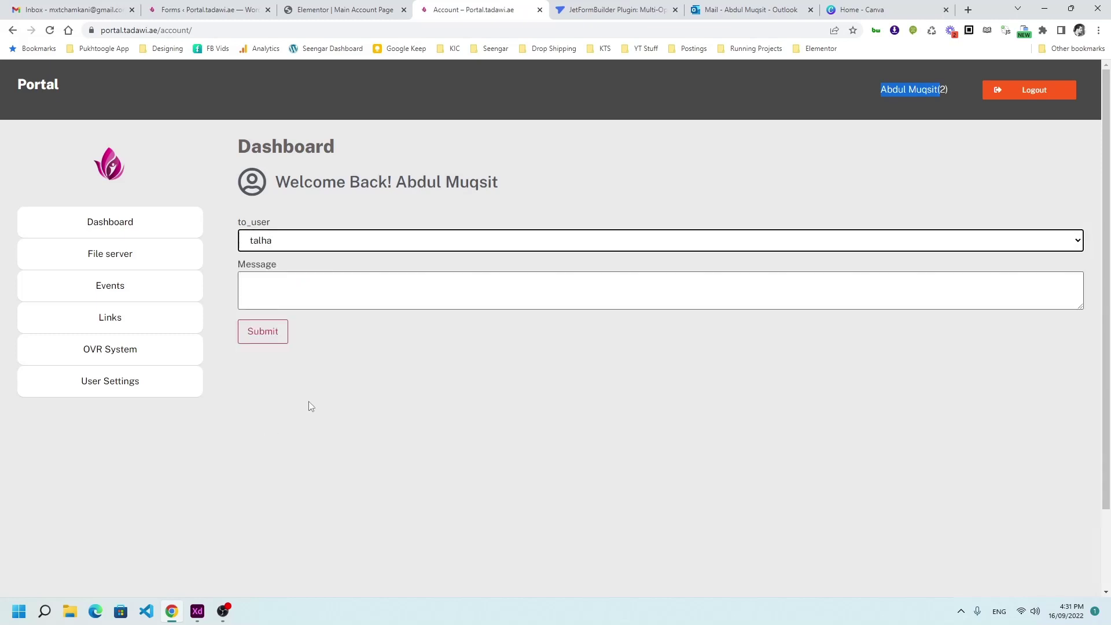
left_click(312, 288)
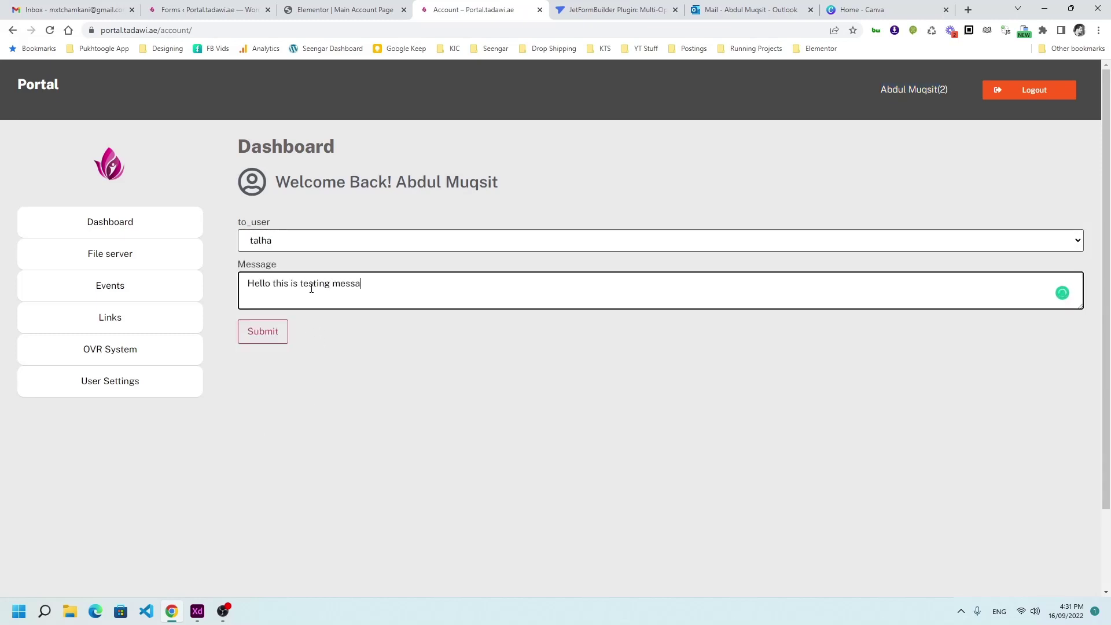
type("Hello this is testing message to Talha.")
left_click(262, 331)
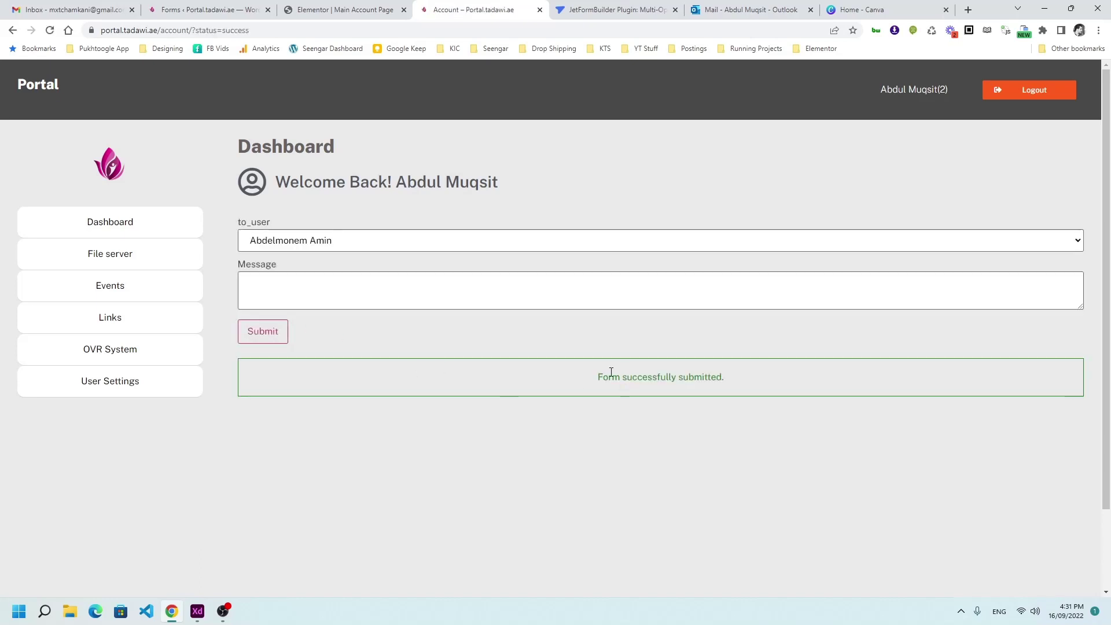
left_click_drag(607, 376, 699, 466)
left_click(699, 465)
- Open the Internal Messages list in the WordPress admin and check the message text of the stored item
left_click(224, 9)
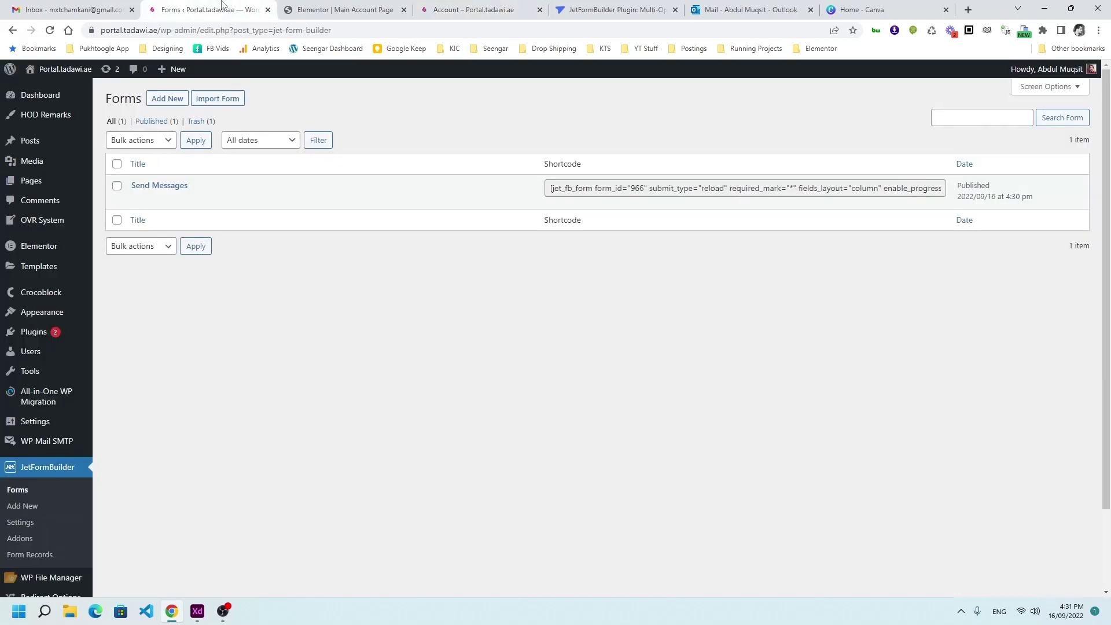
scroll(58, 324, "down", 3)
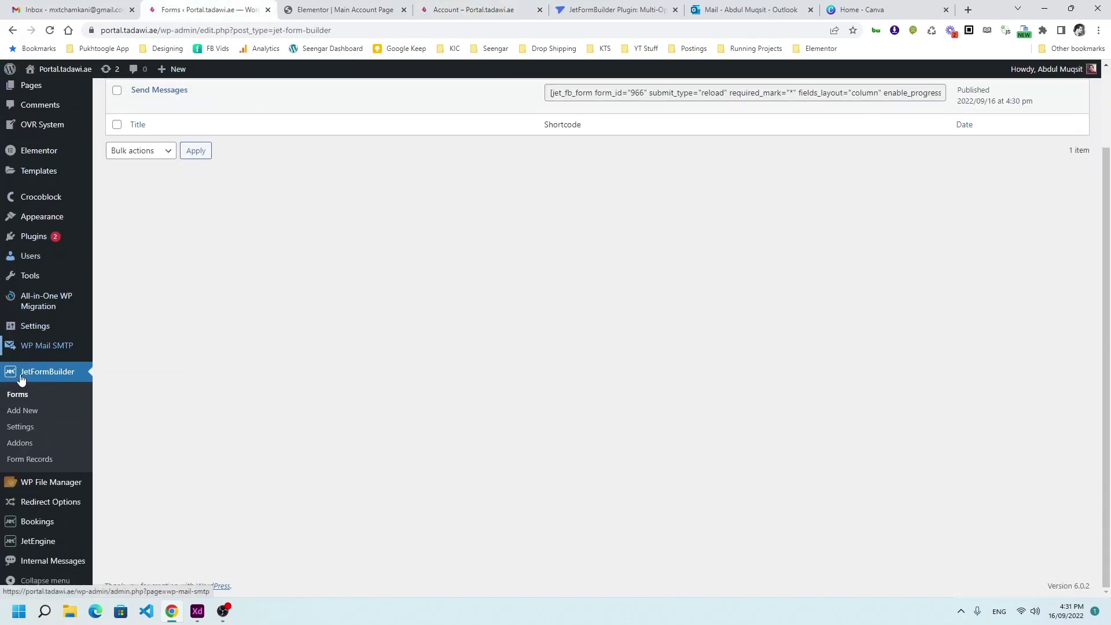
left_click(56, 564)
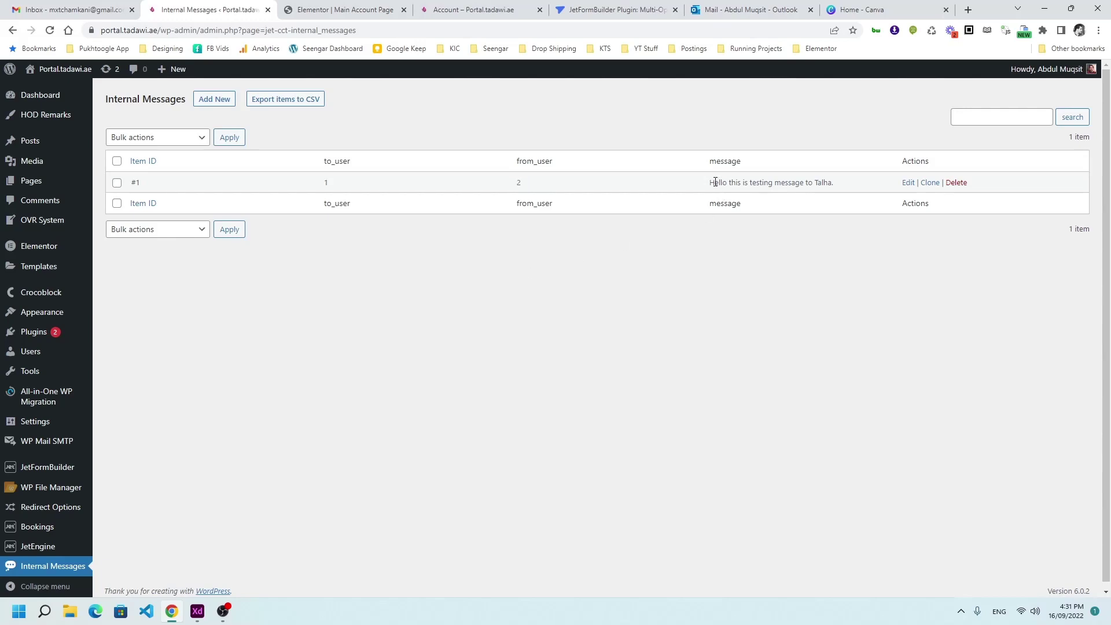
left_click_drag(710, 182, 833, 190)
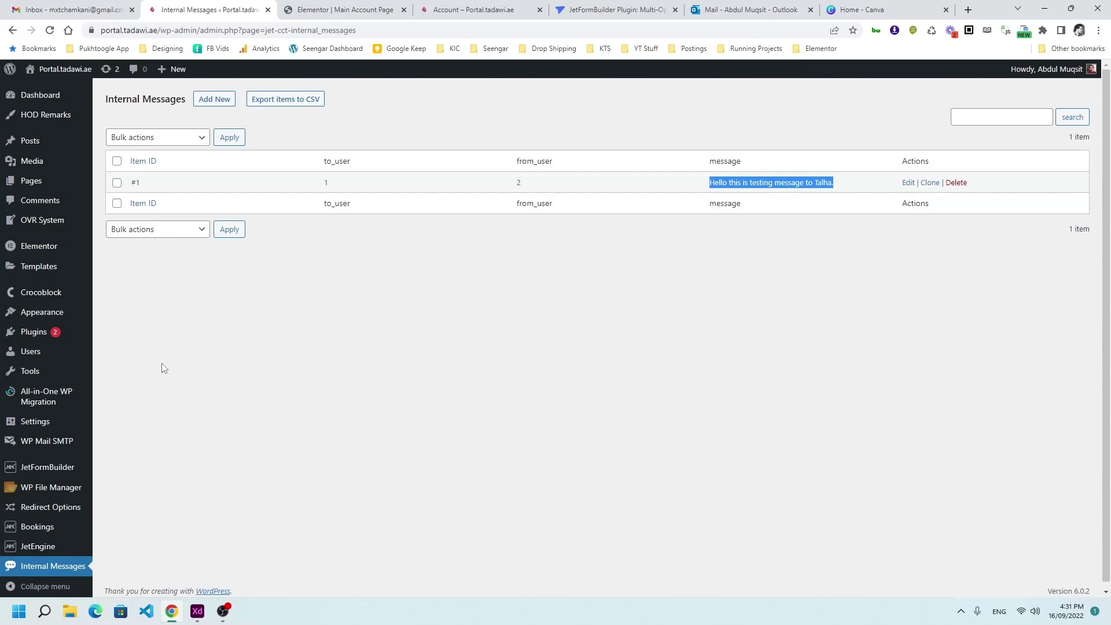
- Switch to Adobe XD and view the Inbox - Sent Item Pages Profile Builder artboard
left_click(197, 611)
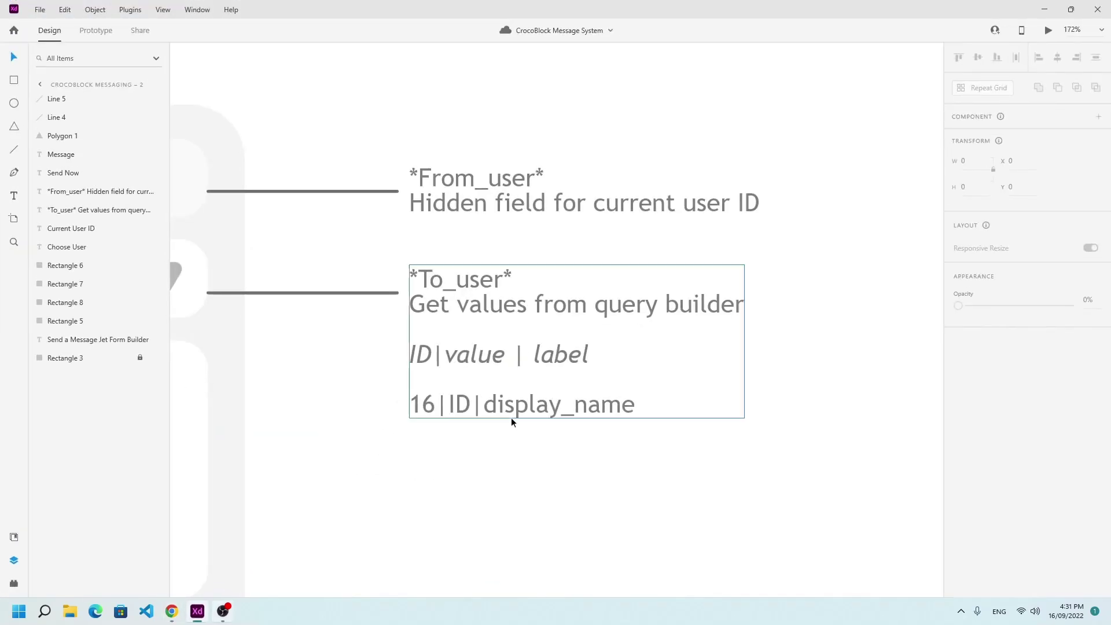
scroll(551, 443, "down", 5)
left_click_drag(544, 433, 185, 373)
left_click_drag(555, 359, 522, 370)
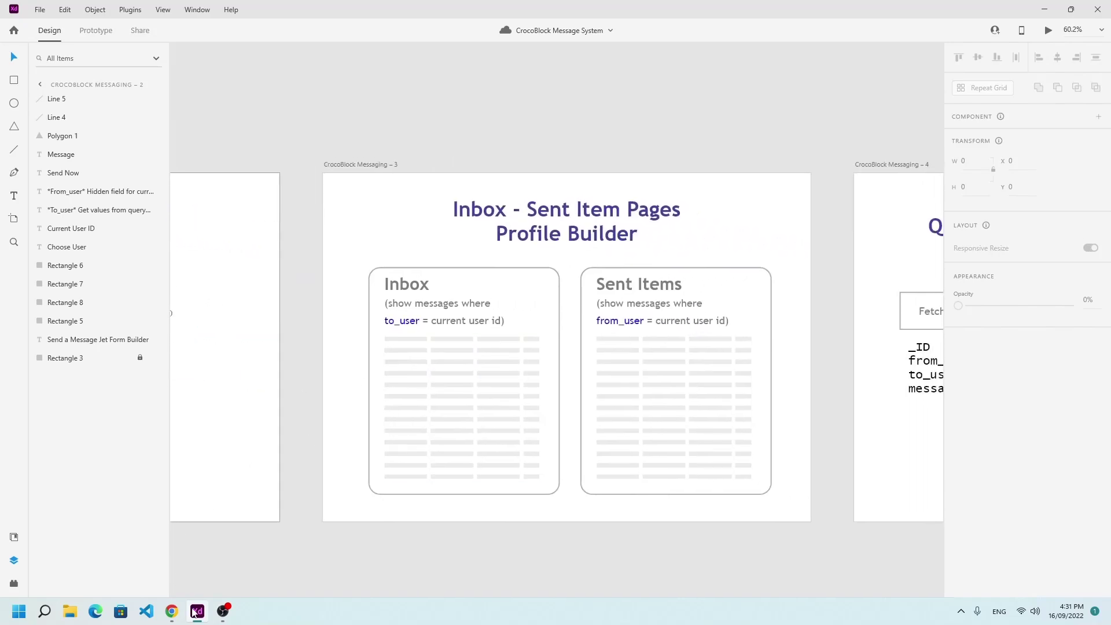
- Switch back to Chrome and copy the whole section of the Main Account Page template in Elementor
left_click(171, 611)
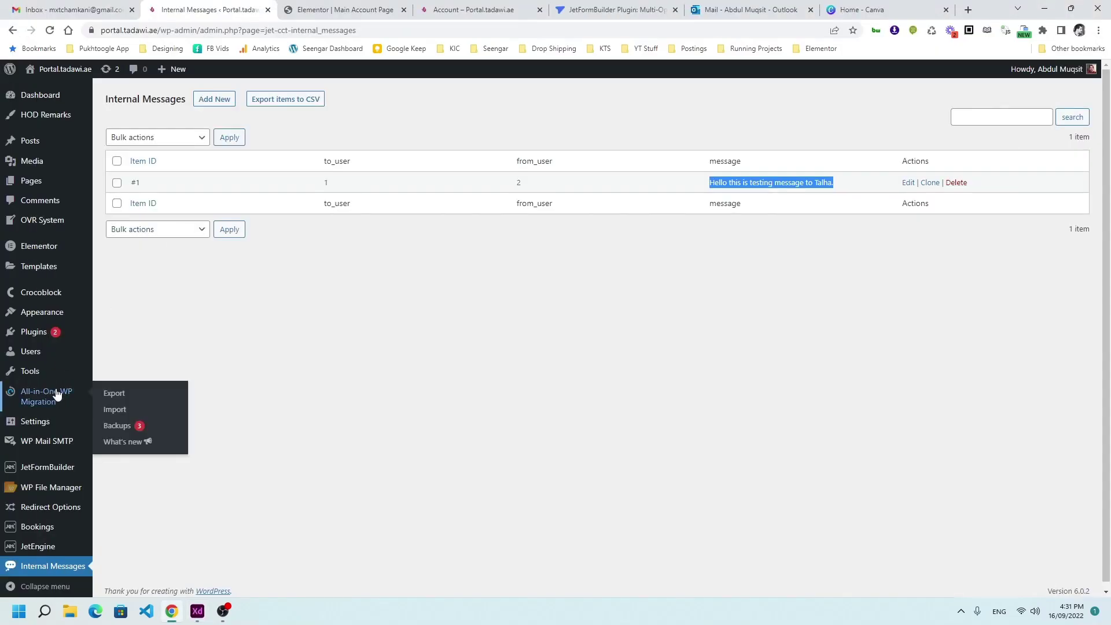
left_click(347, 9)
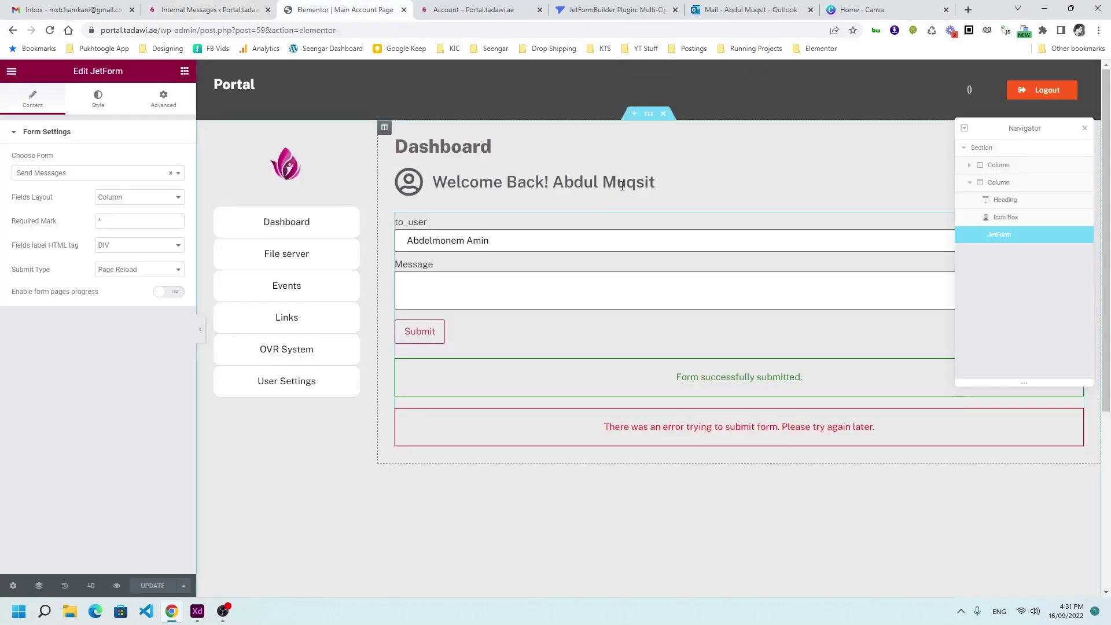
right_click(648, 114)
left_click(663, 167)
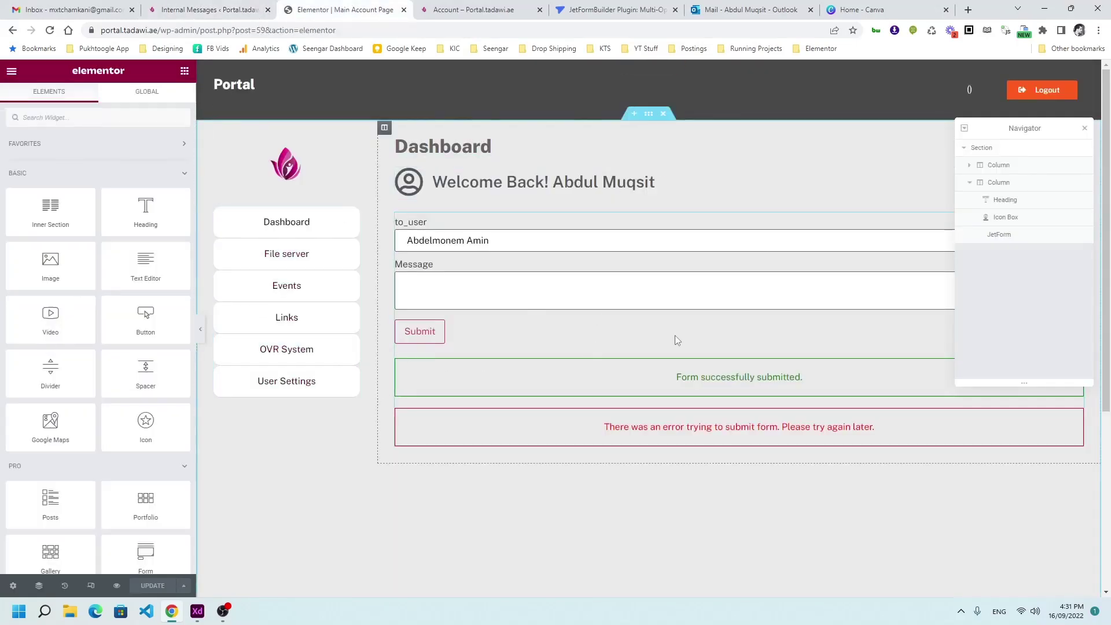
- Create a new Elementor template of type Page named Inbox from the Saved Templates list
left_click(184, 9)
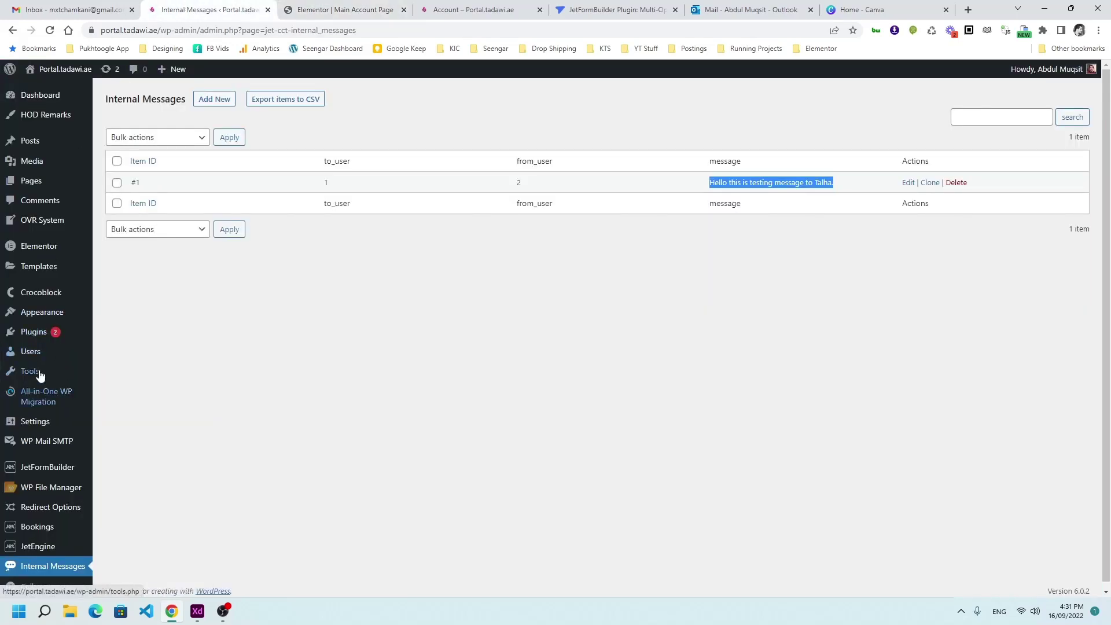
left_click(49, 273)
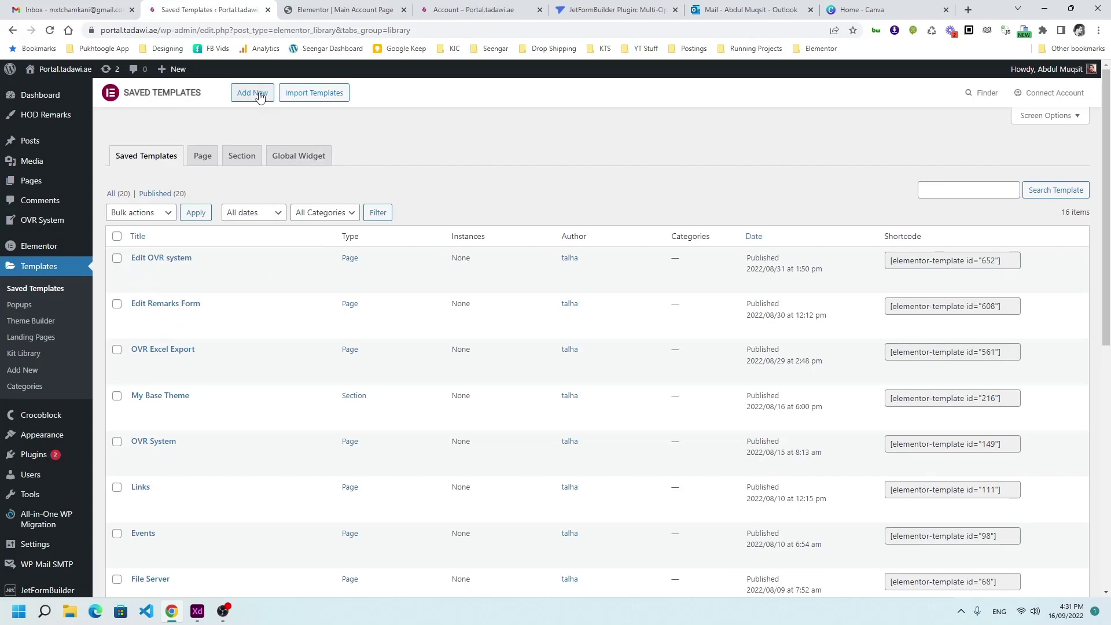
left_click(260, 95)
left_click(612, 333)
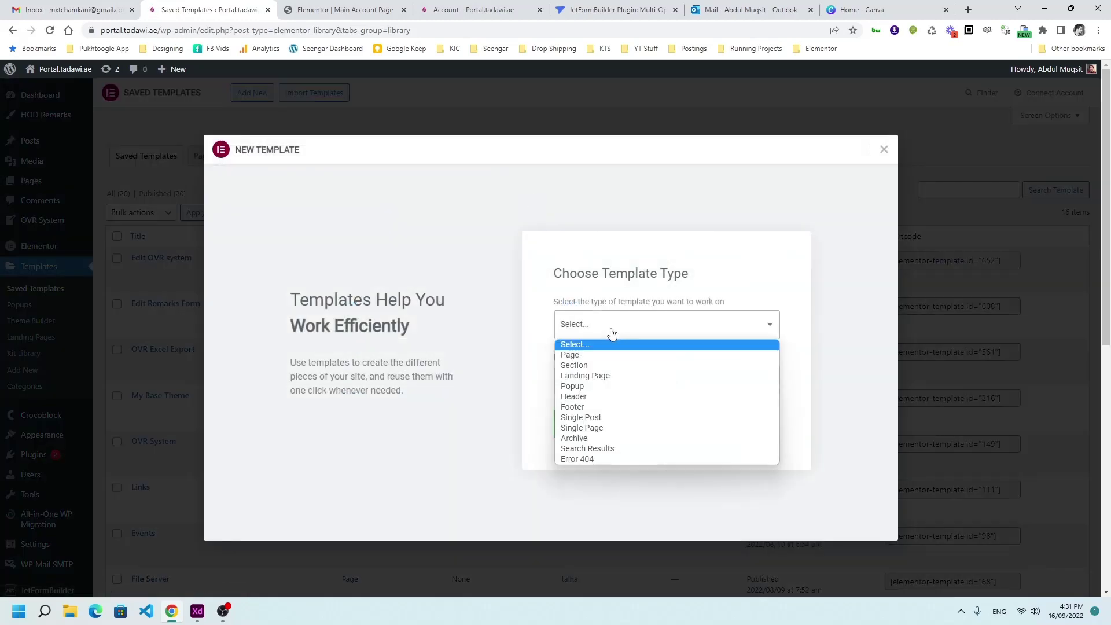
left_click(584, 355)
left_click(581, 383)
type("I")
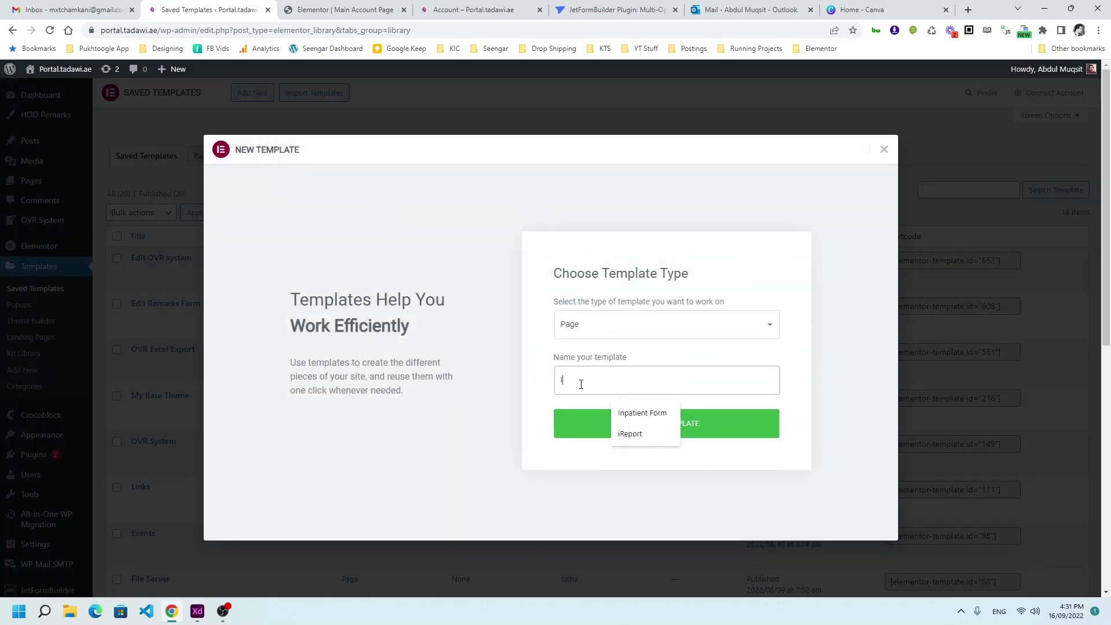
type("nbox")
left_click(641, 431)
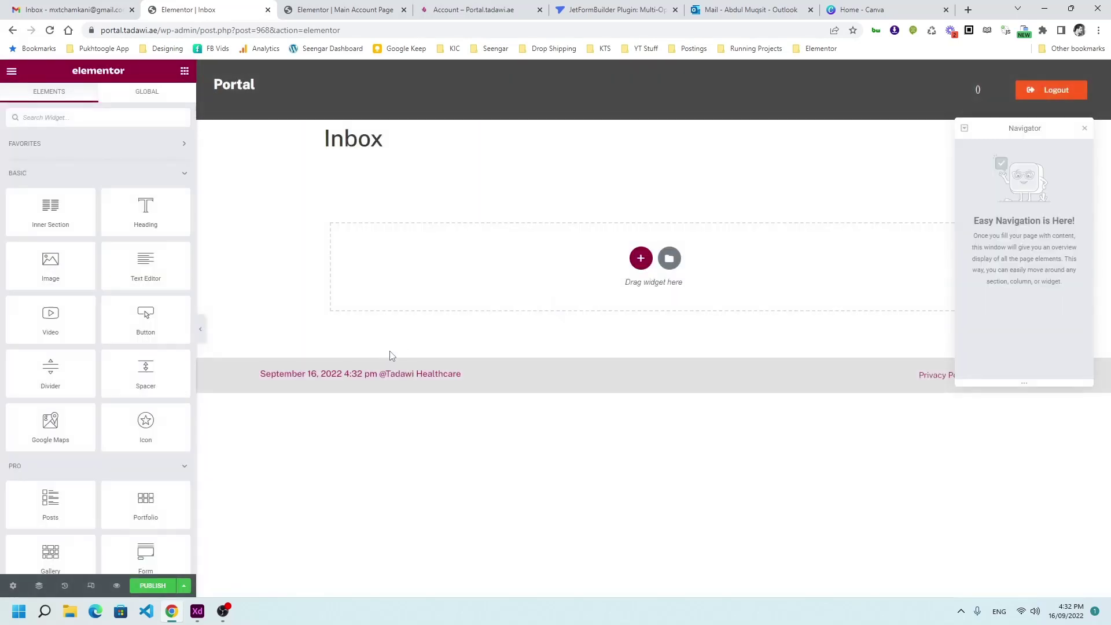
- Paste the copied account section into the Inbox template and hide the page title
right_click(455, 250)
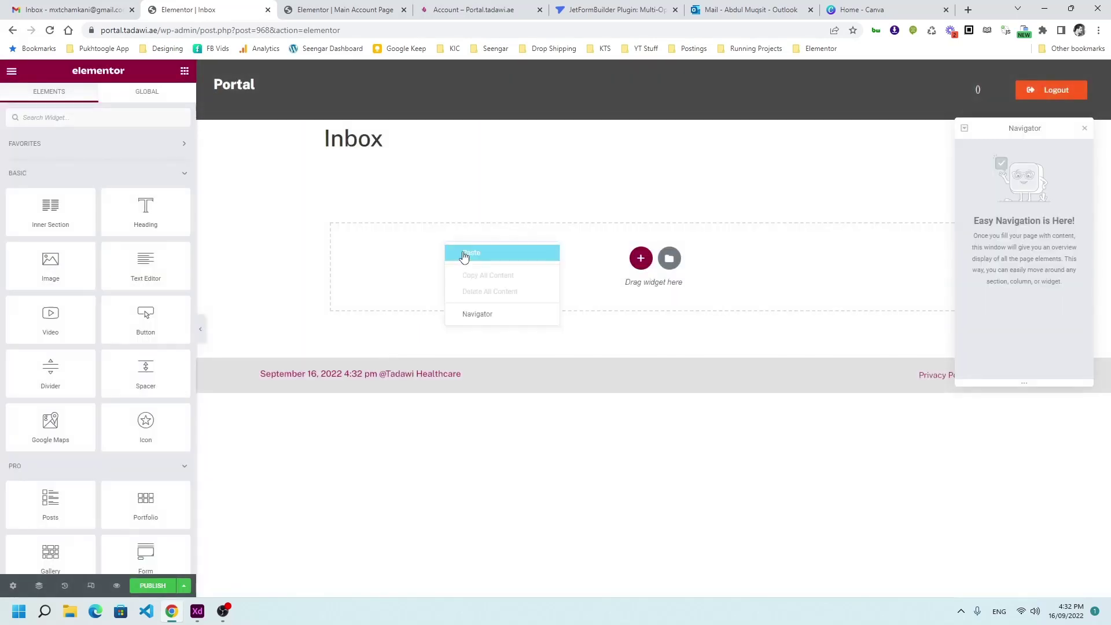
left_click(463, 253)
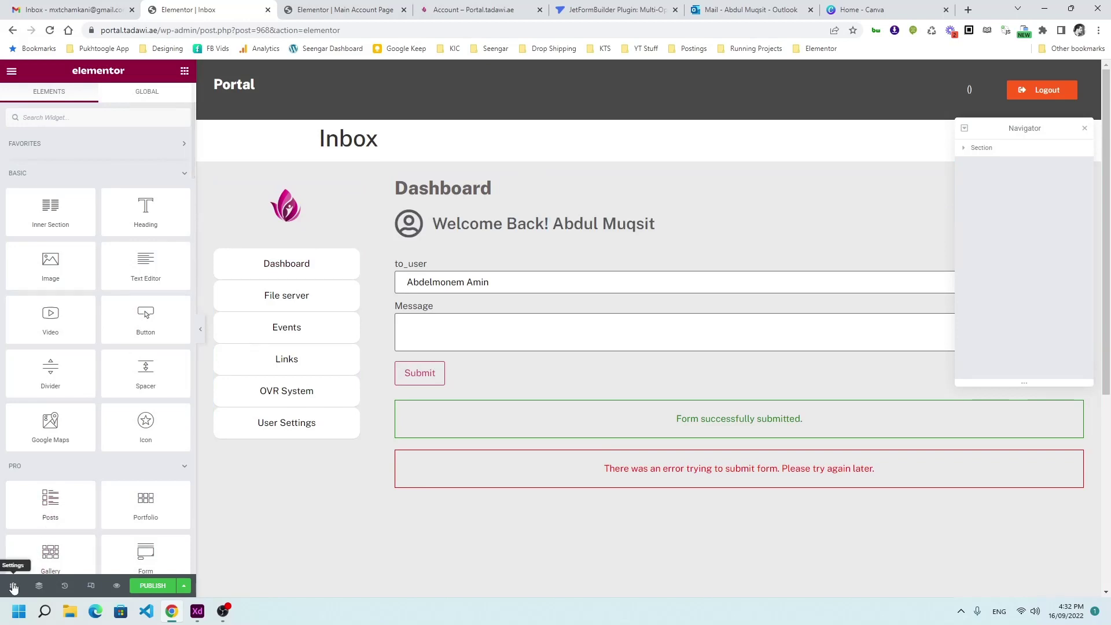
left_click(13, 586)
left_click(168, 226)
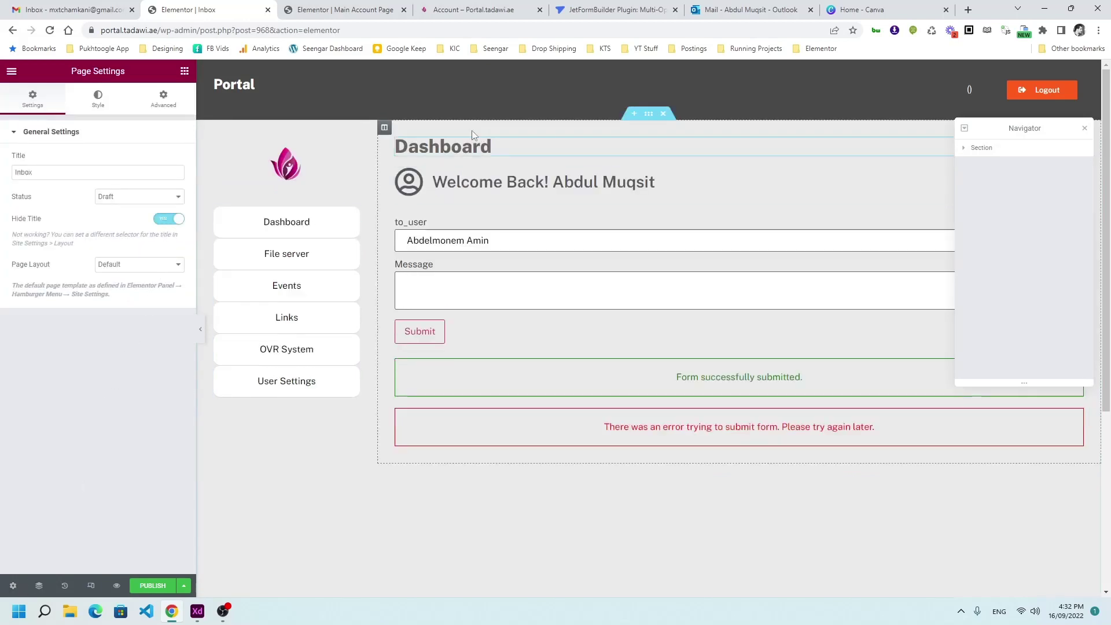
- Change the Dashboard heading's title to Inbox
left_click(392, 157)
left_click_drag(124, 190, 3, 175)
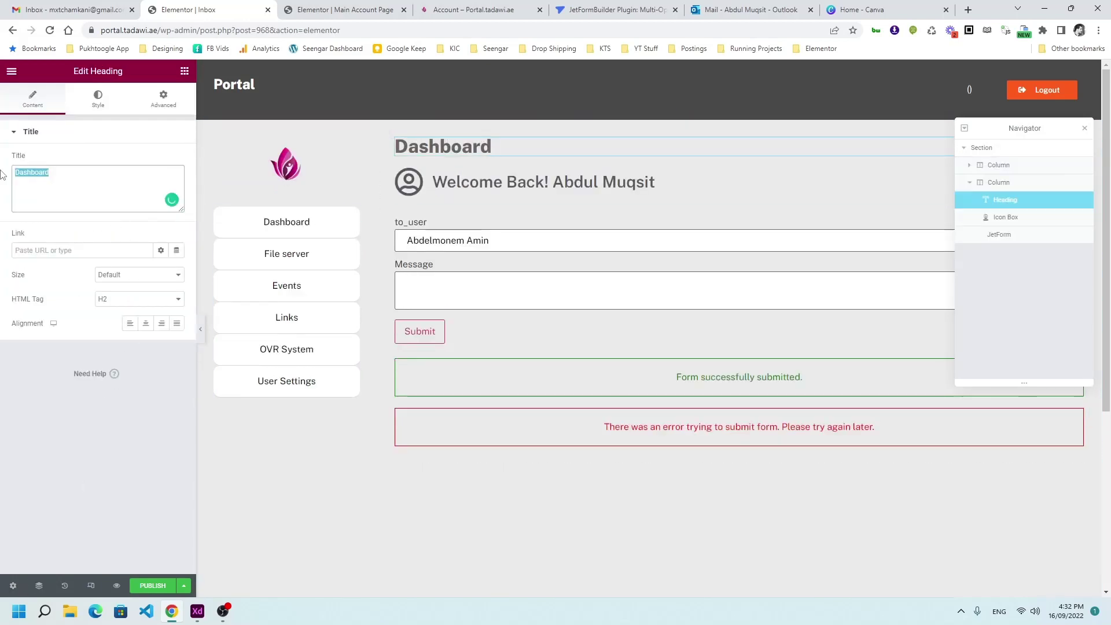
type("Ibox")
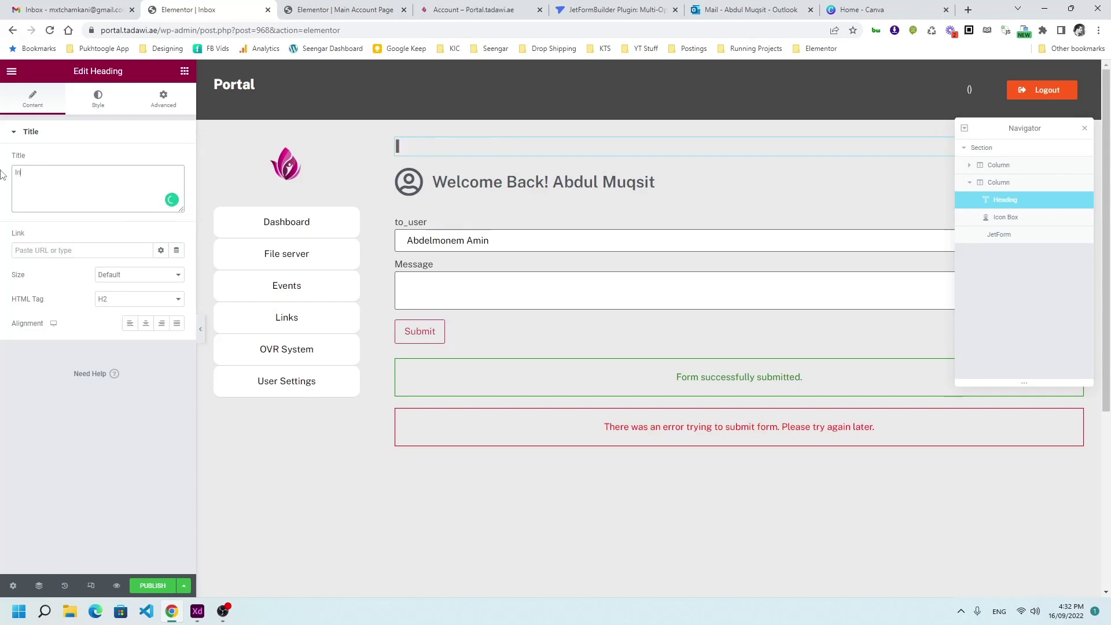
type("box")
- Delete the welcome icon box and the JetForm widget from the Inbox template
right_click(417, 186)
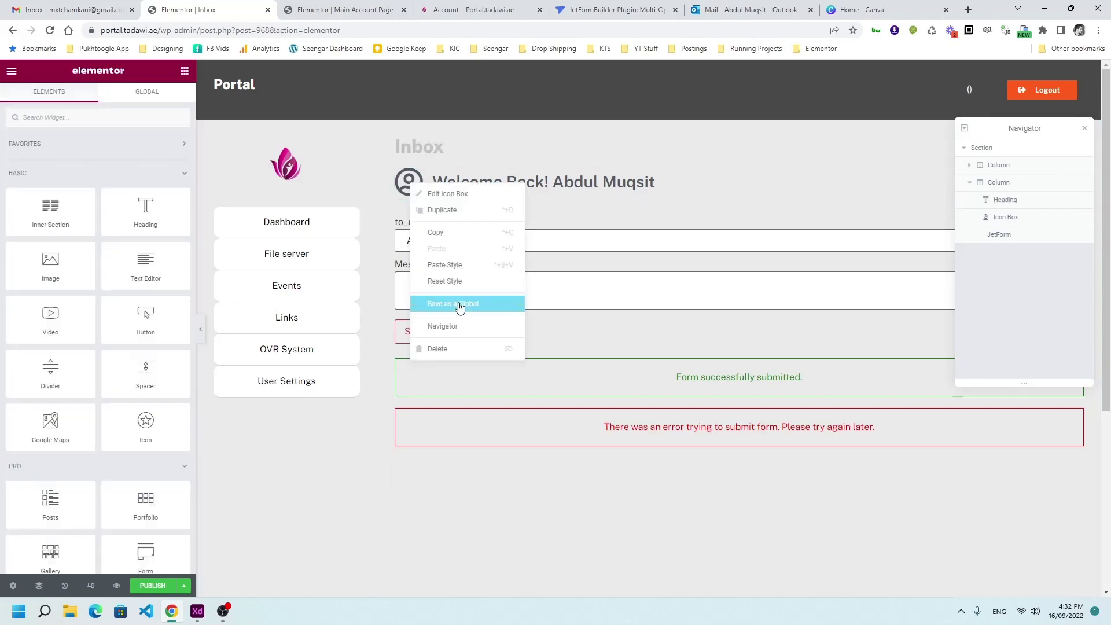
left_click(451, 348)
right_click(454, 287)
left_click(469, 448)
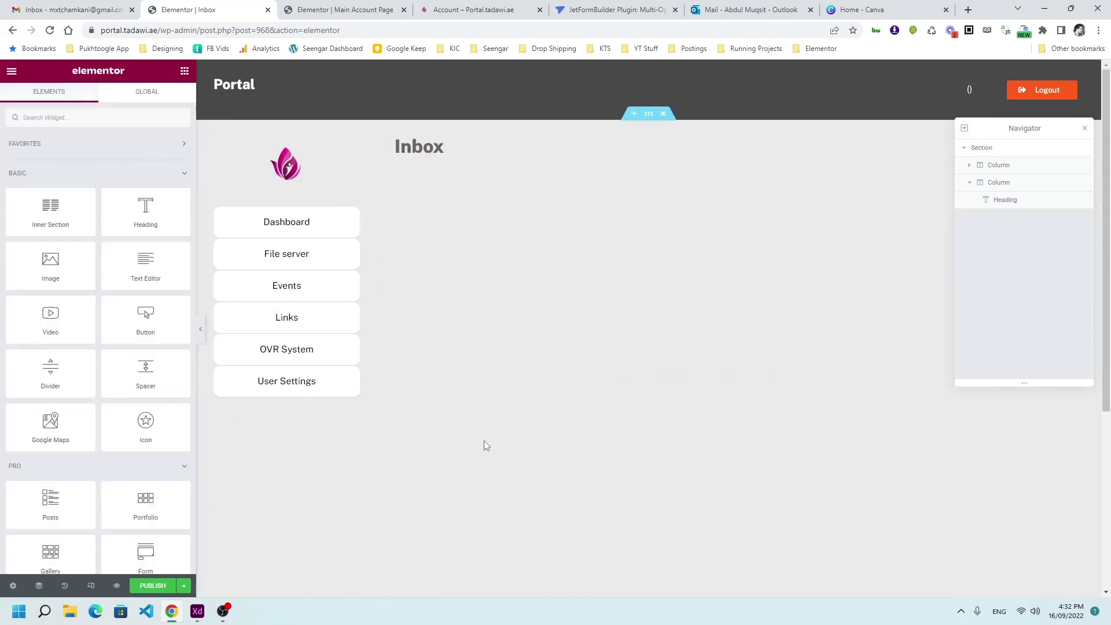
- Publish the Inbox template and exit the Elementor editor back to the WordPress admin
left_click(161, 586)
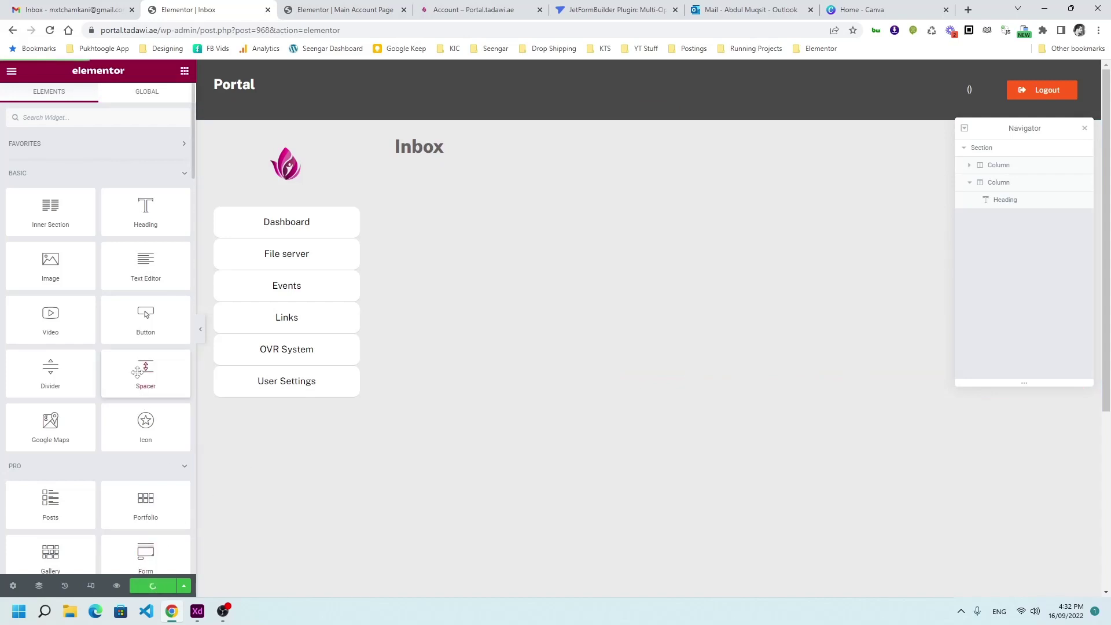
left_click(10, 75)
left_click(67, 301)
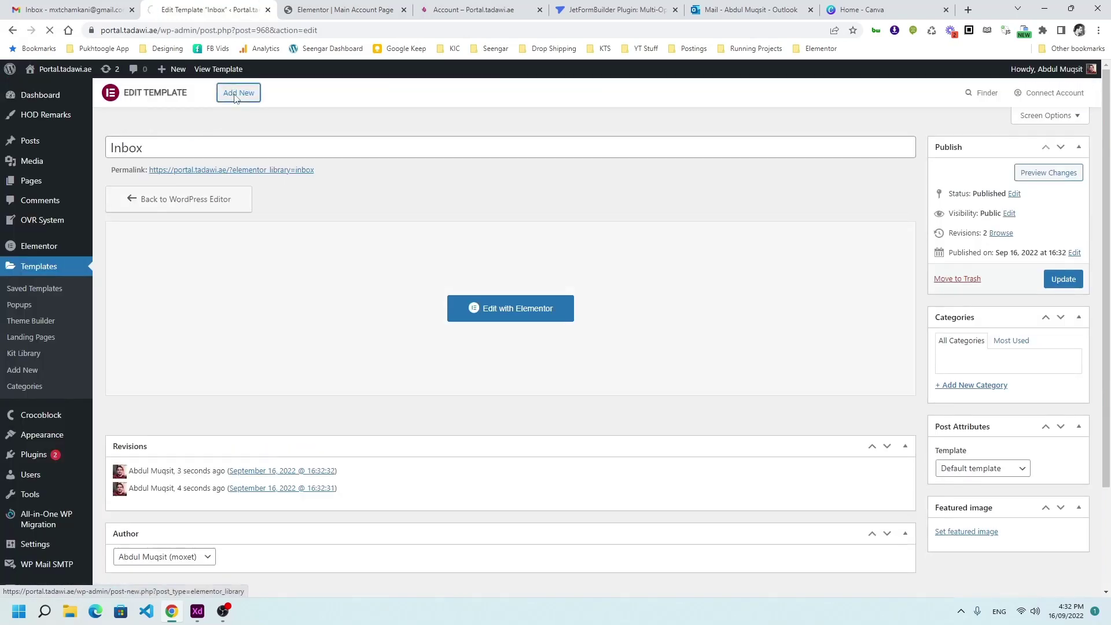
- Create a new Elementor template of type Page named Sent Items from the Saved Templates list
left_click(236, 94)
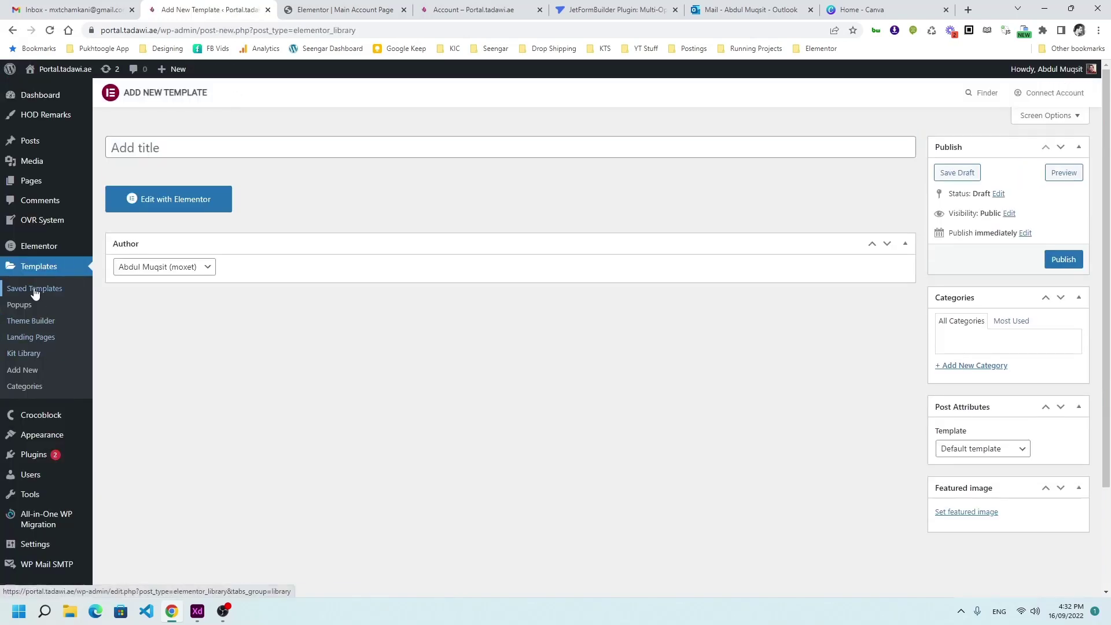
left_click(35, 289)
left_click(253, 92)
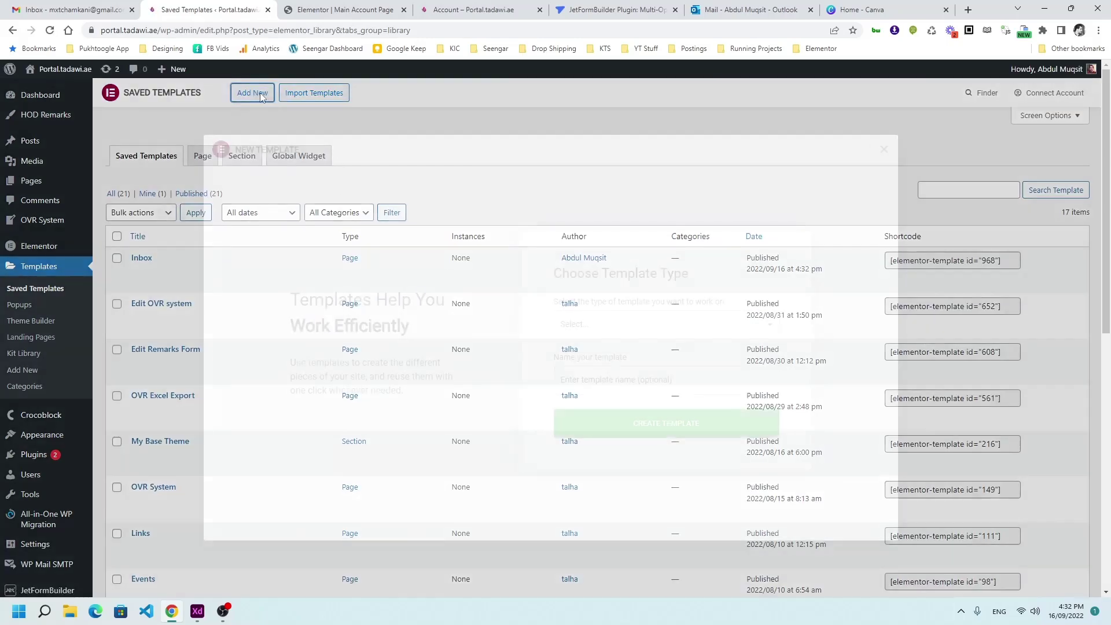
left_click(623, 324)
left_click(596, 355)
left_click(596, 381)
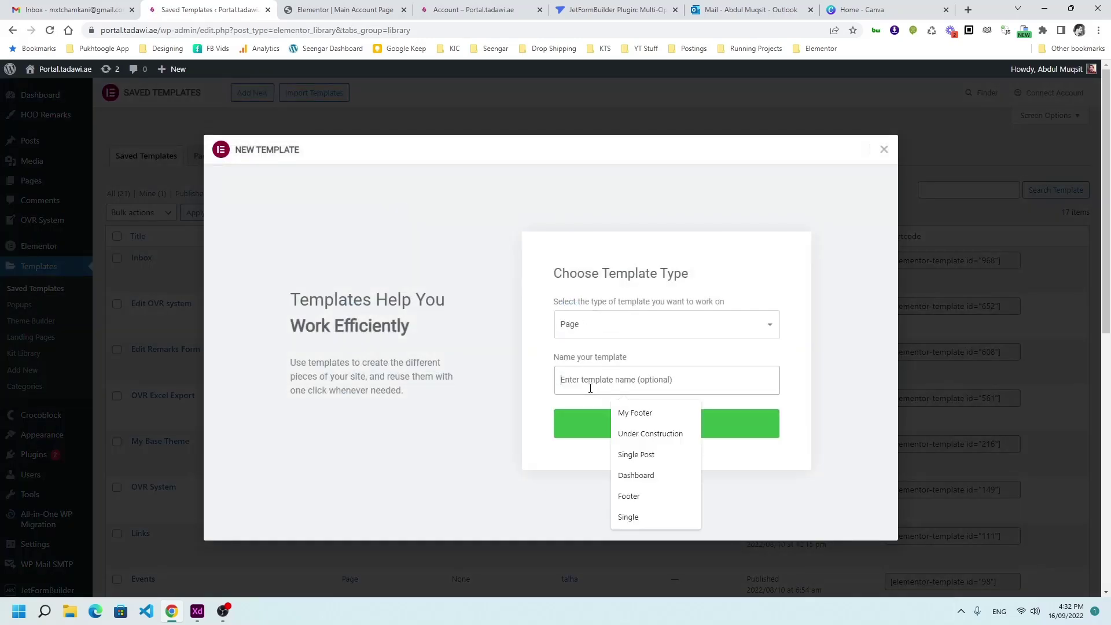
type("Sent Items")
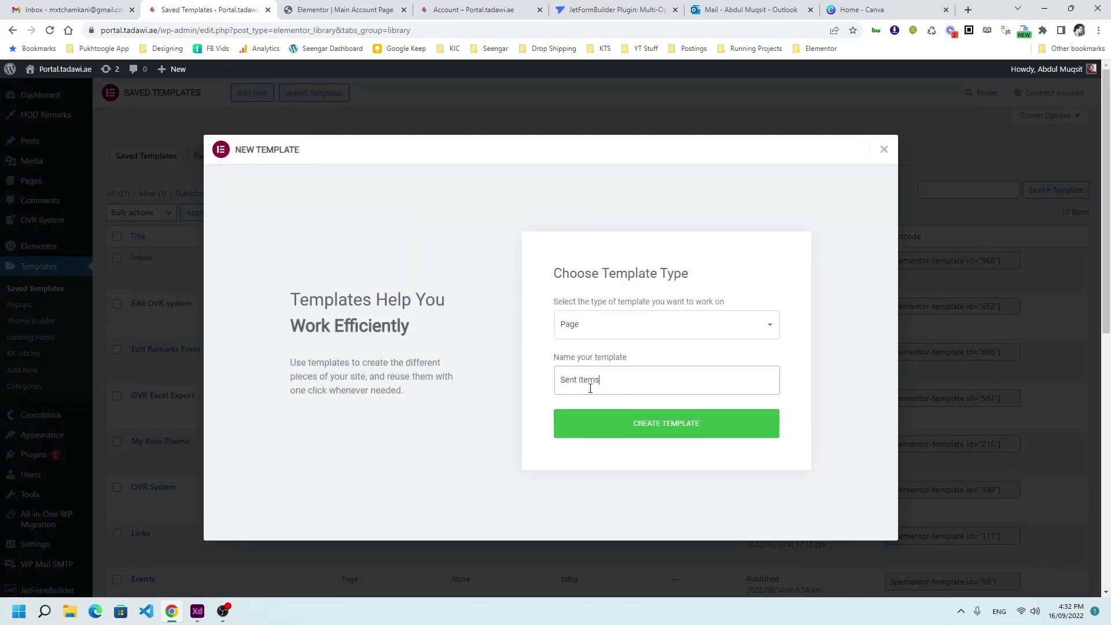
left_click(623, 428)
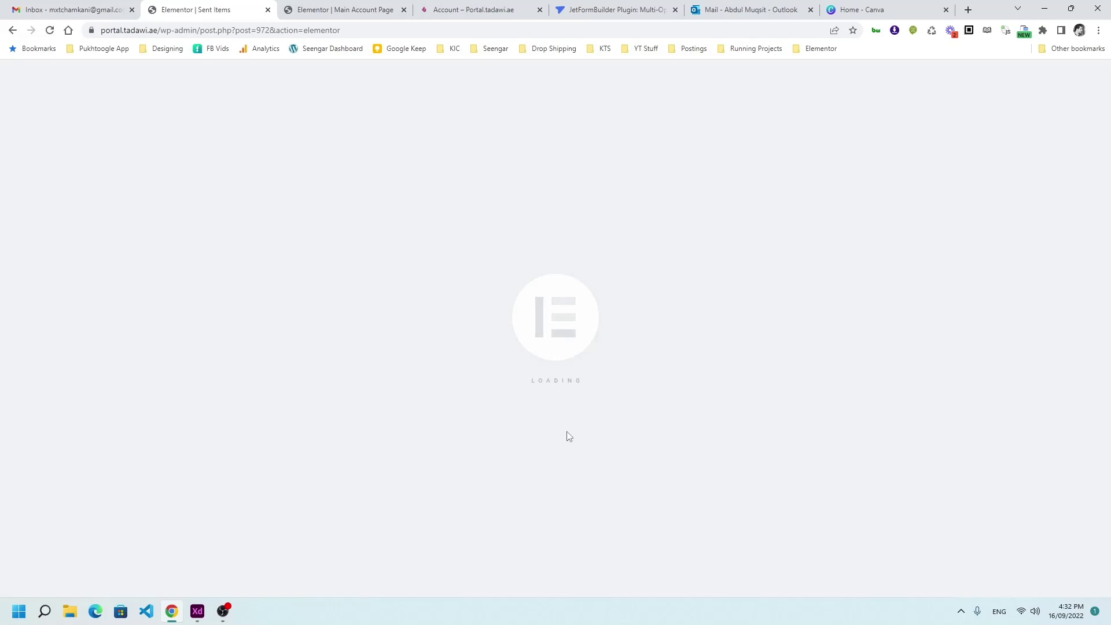
- Paste the copied account section into the Sent Items template and hide the page title
right_click(493, 279)
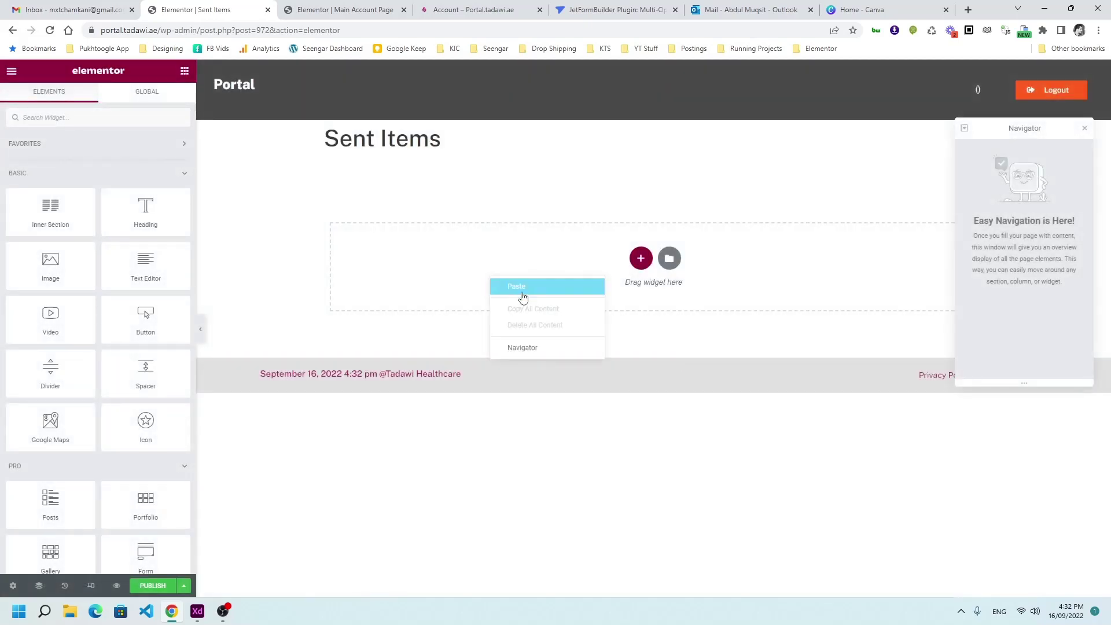
left_click(522, 293)
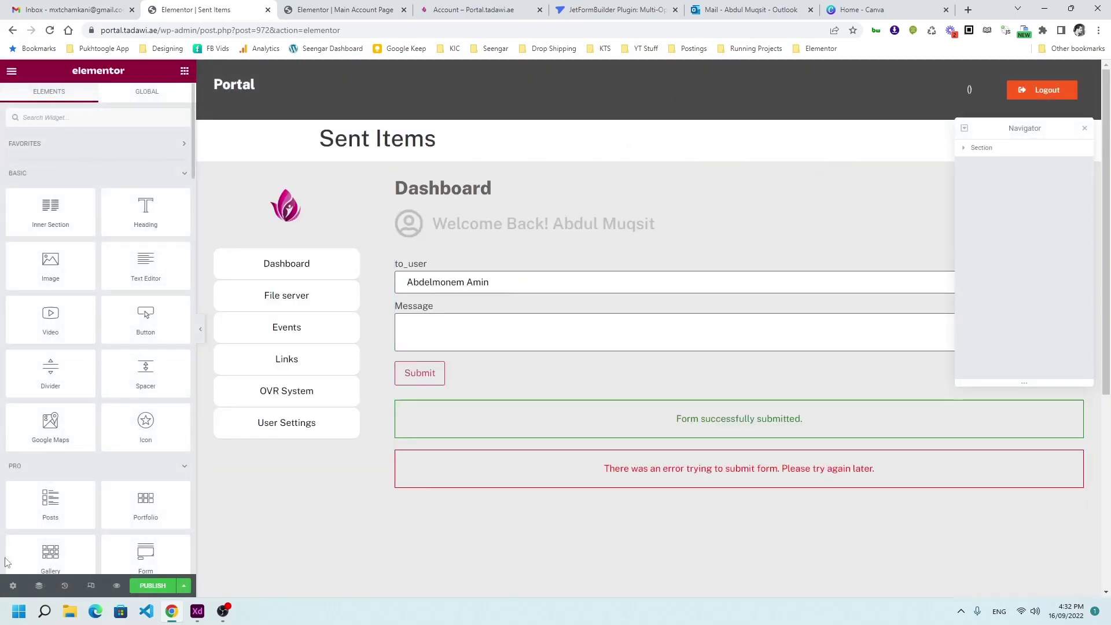
left_click(11, 586)
left_click(166, 223)
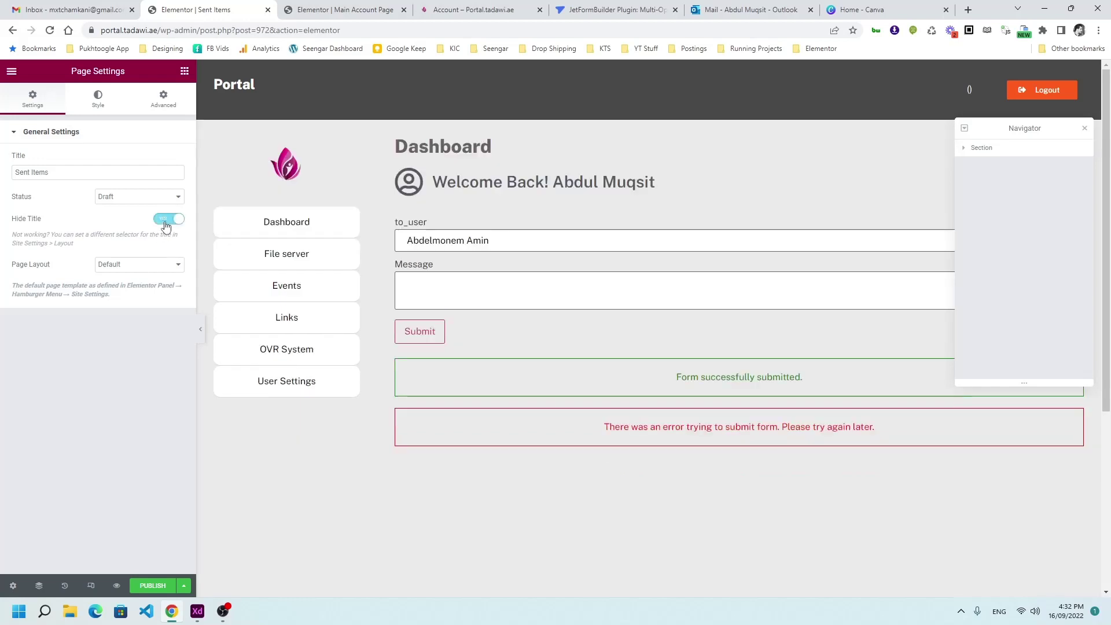
- Change the Dashboard heading's title to Sent Items
left_click(468, 146)
left_click_drag(116, 196, 3, 168)
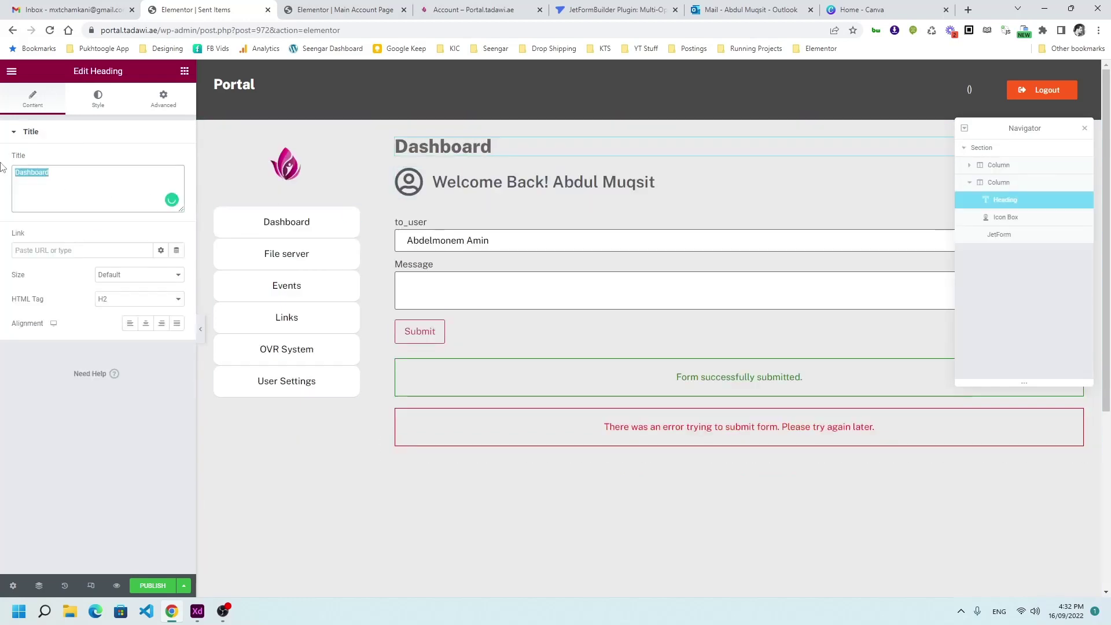
type("Sent Items")
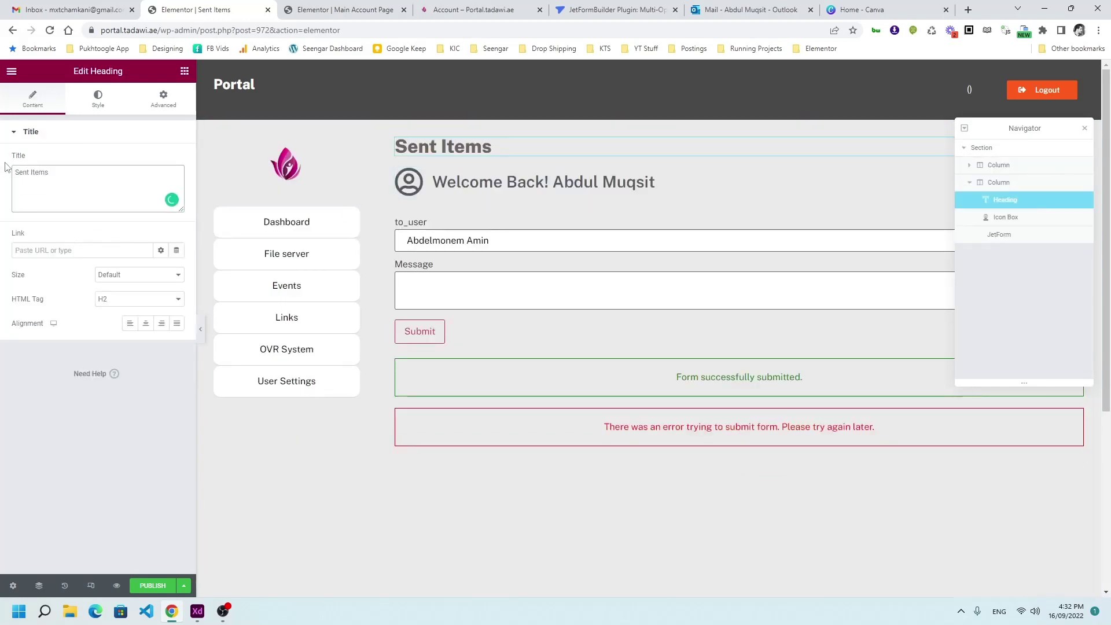
- Delete the welcome icon box and the JetForm widget from the Sent Items template and publish it
right_click(439, 191)
left_click(461, 347)
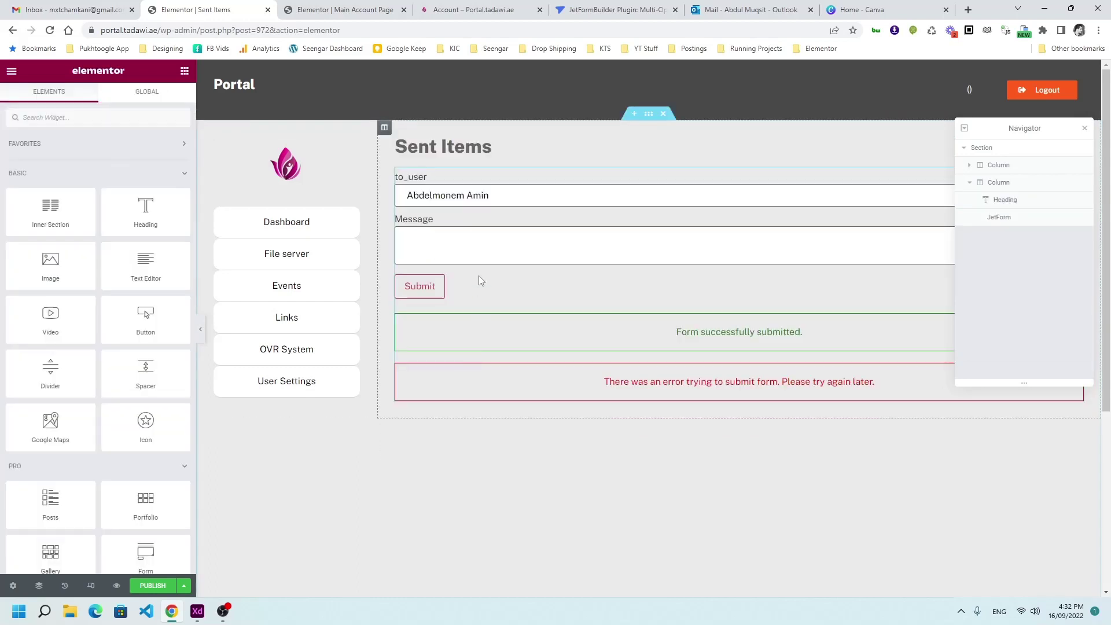
right_click(470, 238)
left_click(496, 401)
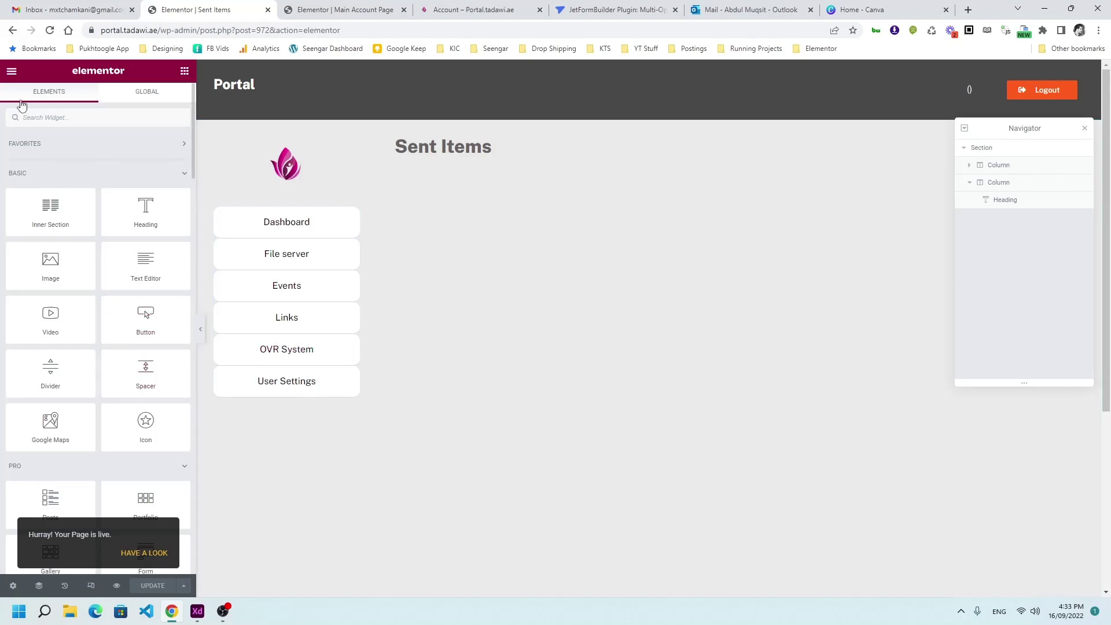
- Exit the Elementor editor and open the Account Page subpage settings in JetEngine's Profile Builder
left_click(12, 71)
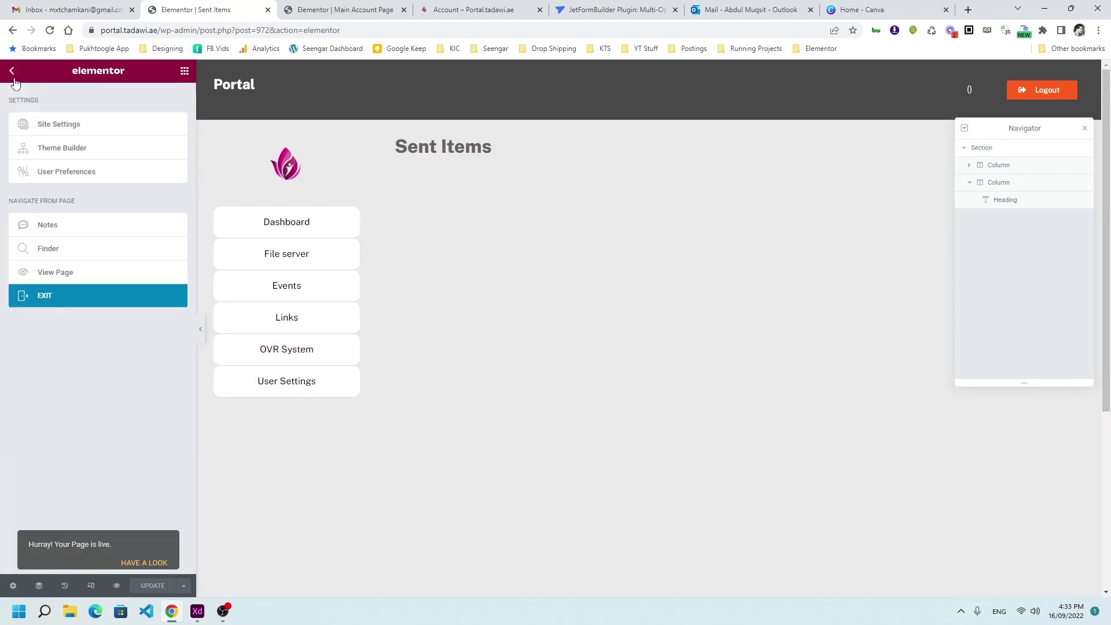
left_click(60, 302)
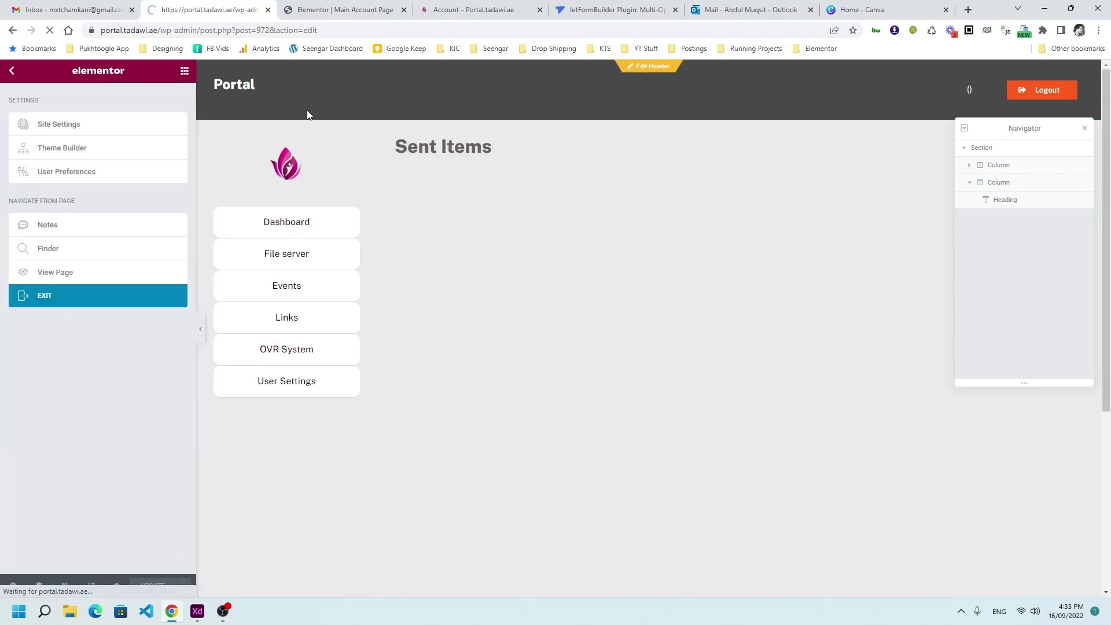
scroll(101, 364, "down", 3)
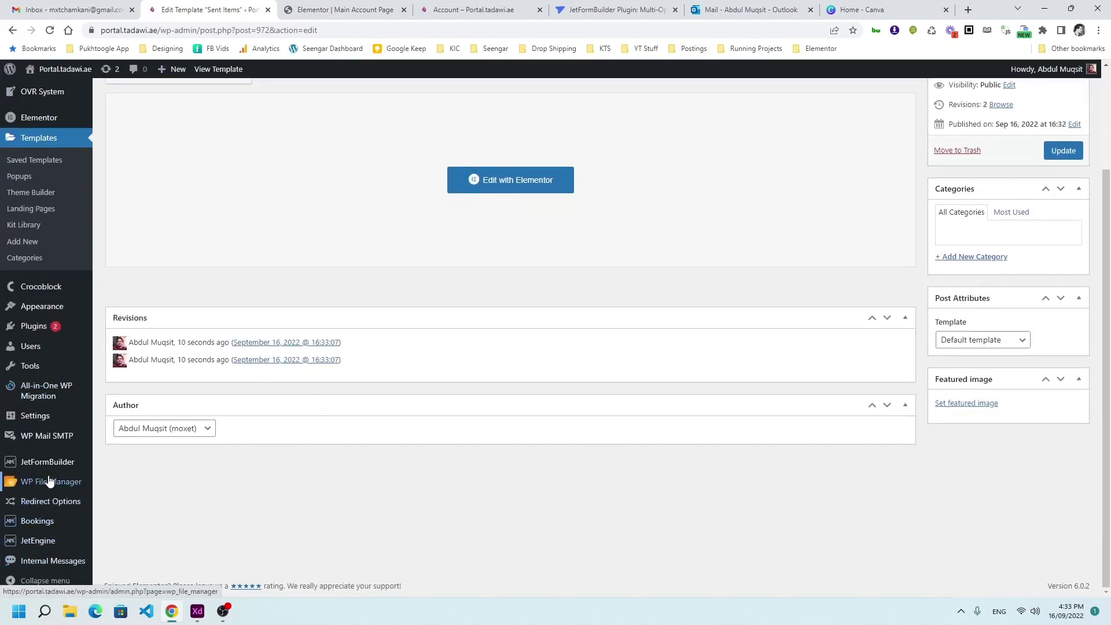
mouse_move(73, 548)
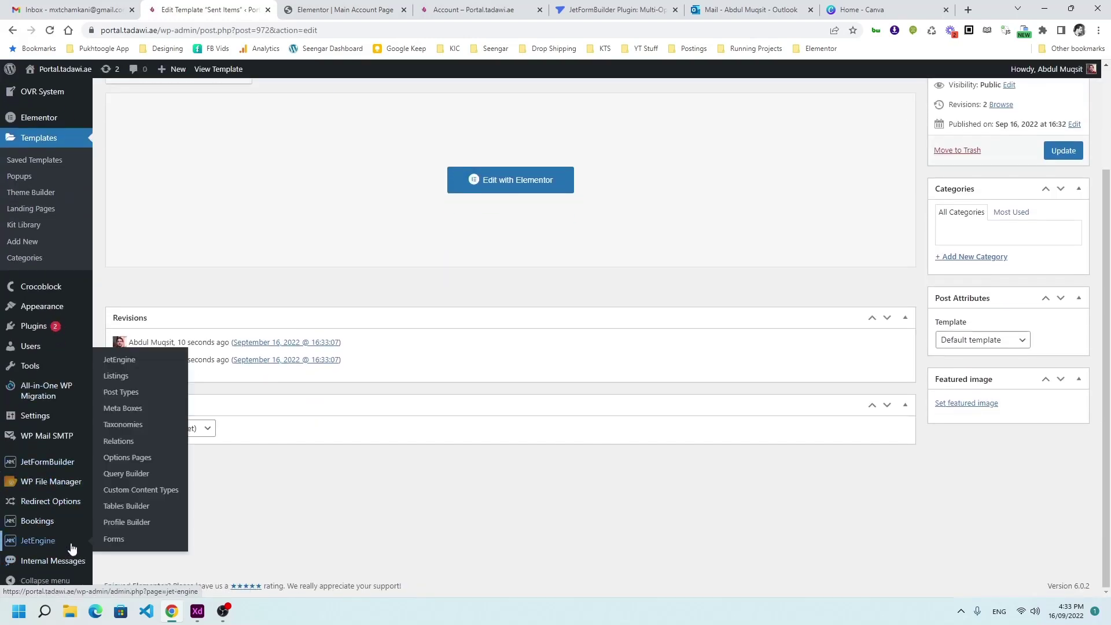
left_click(137, 523)
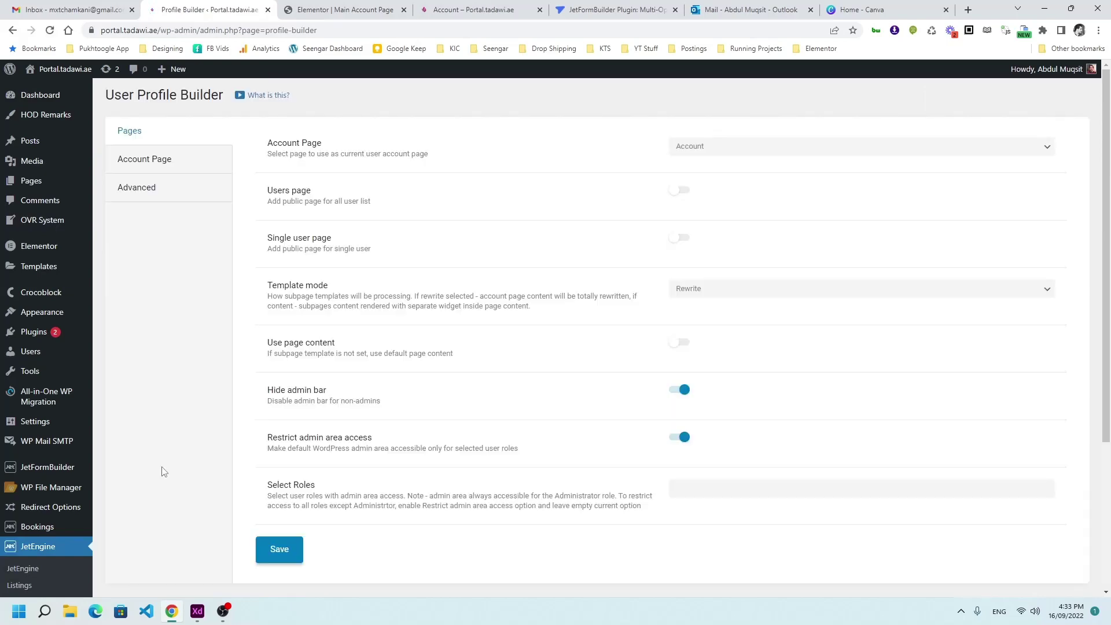
left_click(160, 171)
scroll(578, 362, "down", 5)
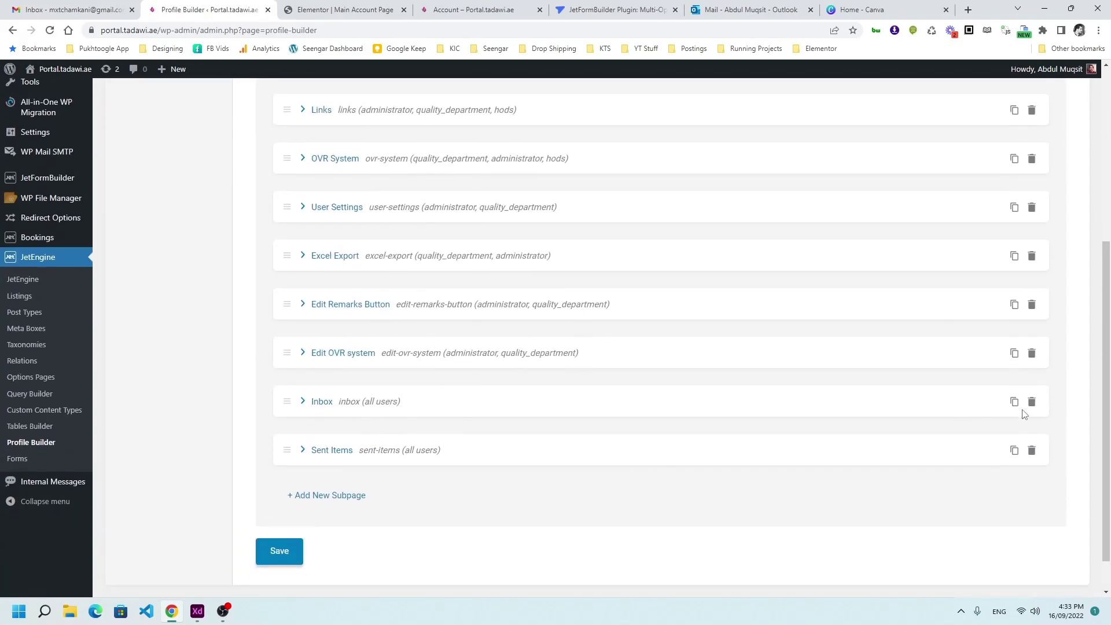
- Delete the existing Inbox and Sent Items subpages from the account page settings
left_click(1031, 402)
left_click(1025, 384)
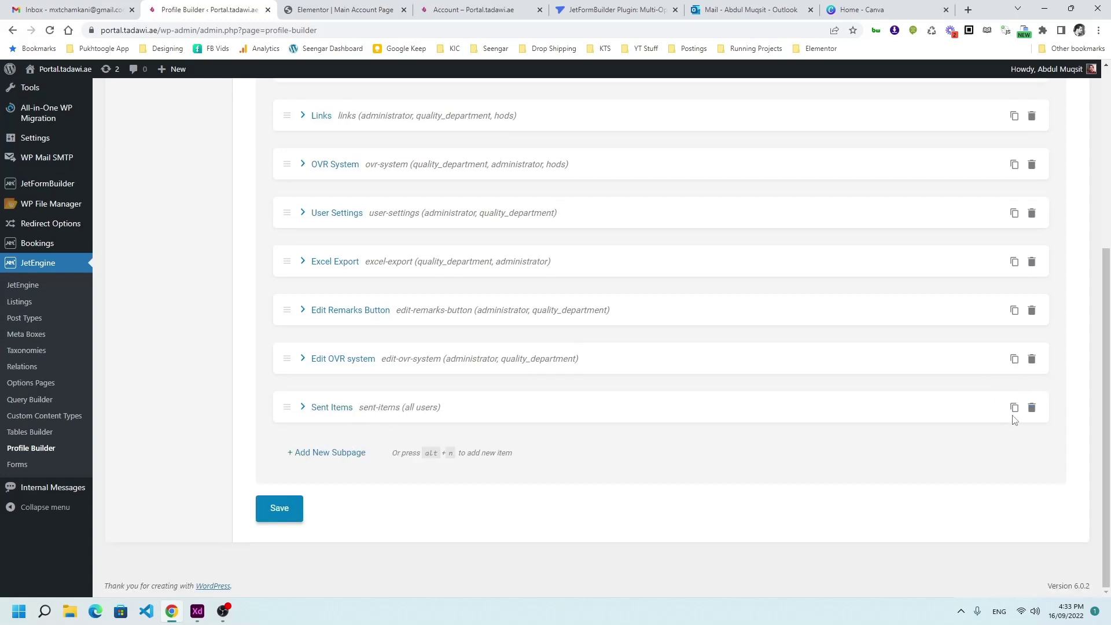
left_click(1030, 408)
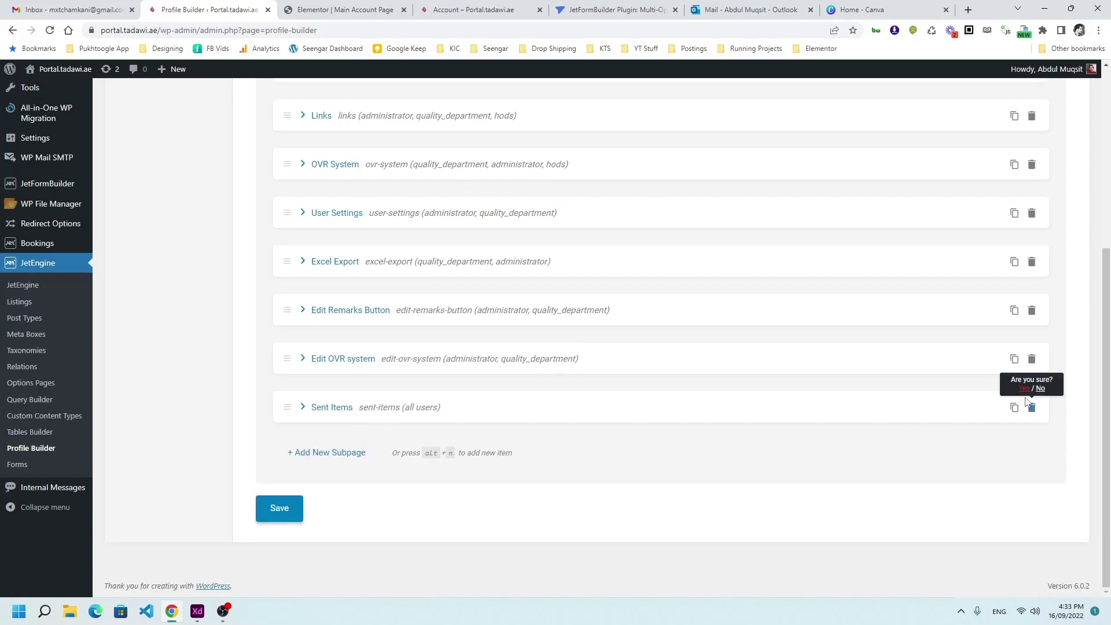
left_click(1024, 388)
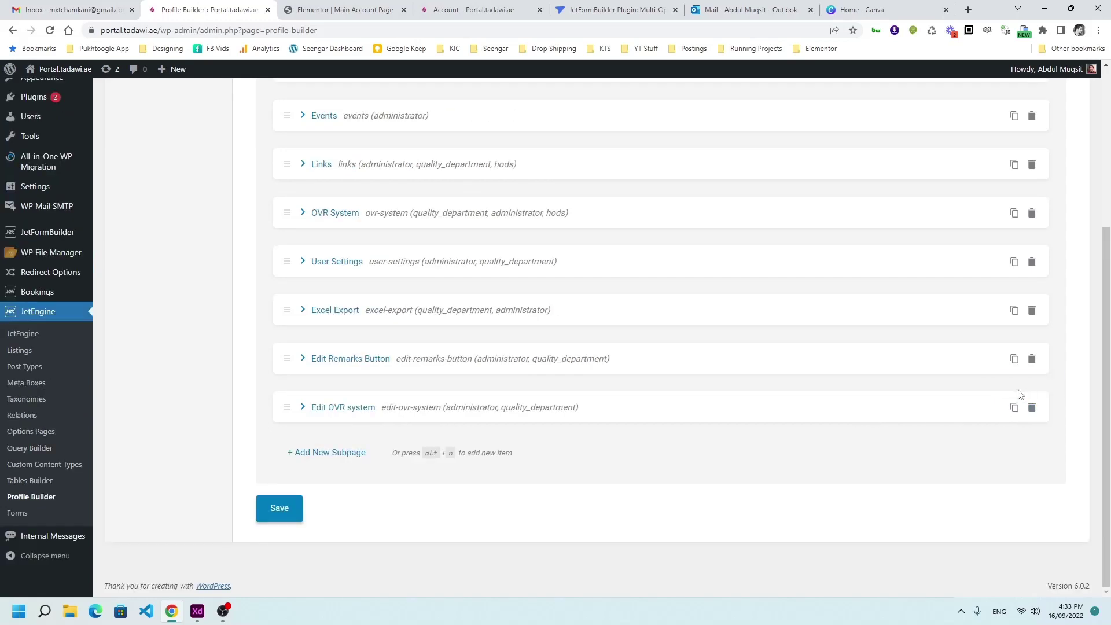
- Add an account subpage titled Inbox and assign it the Inbox template
left_click(333, 453)
scroll(521, 367, "down", 3)
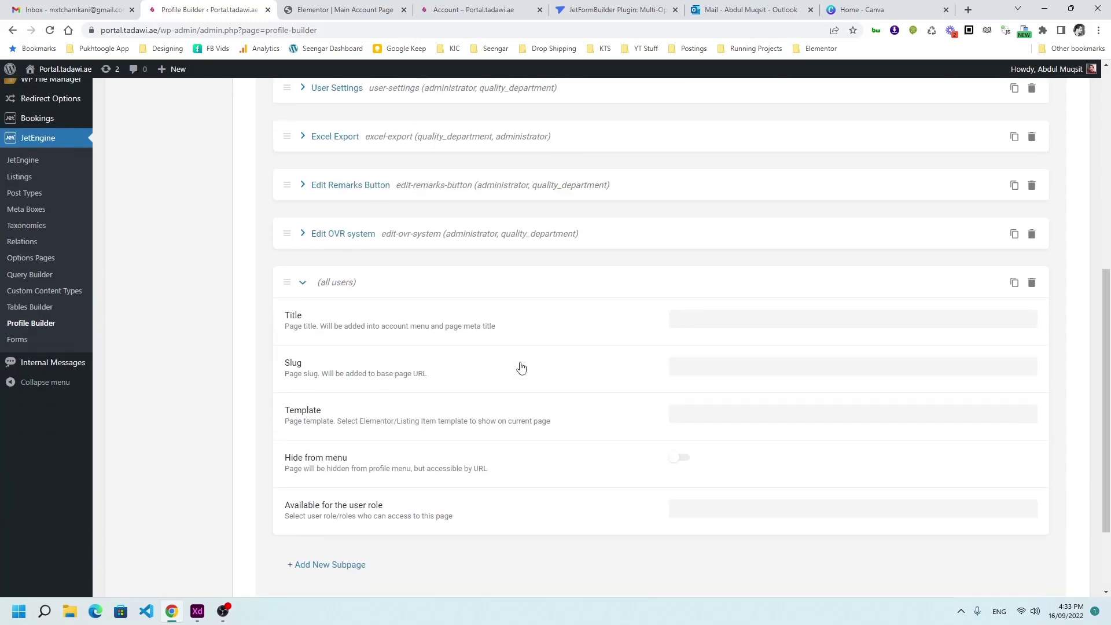
left_click(743, 322)
type("Inbox")
key("Tab")
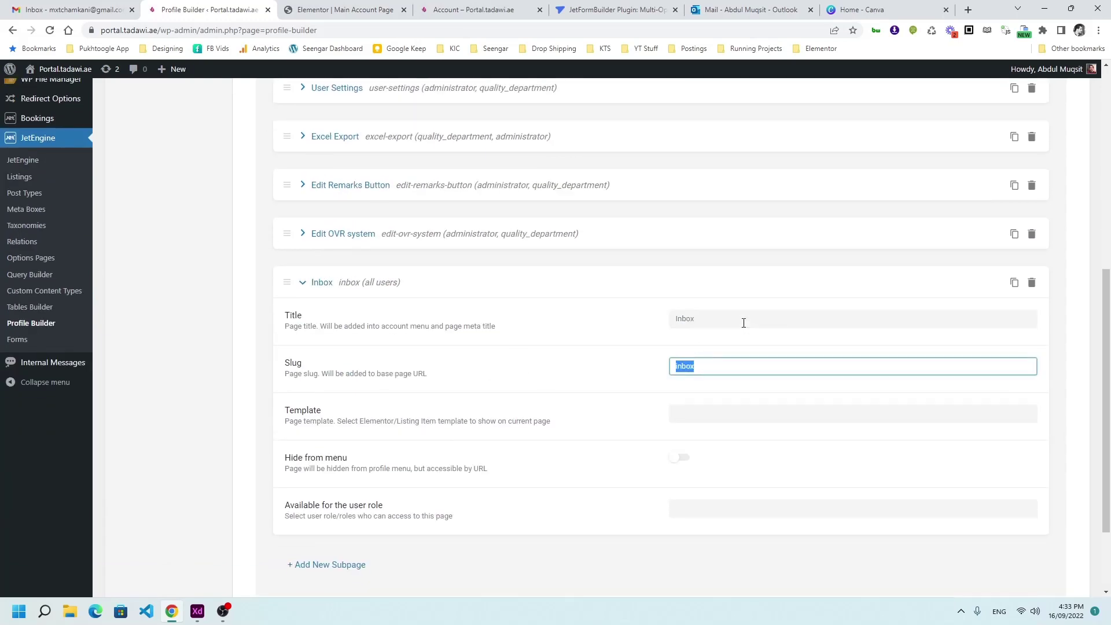
key("Tab")
type("inbox")
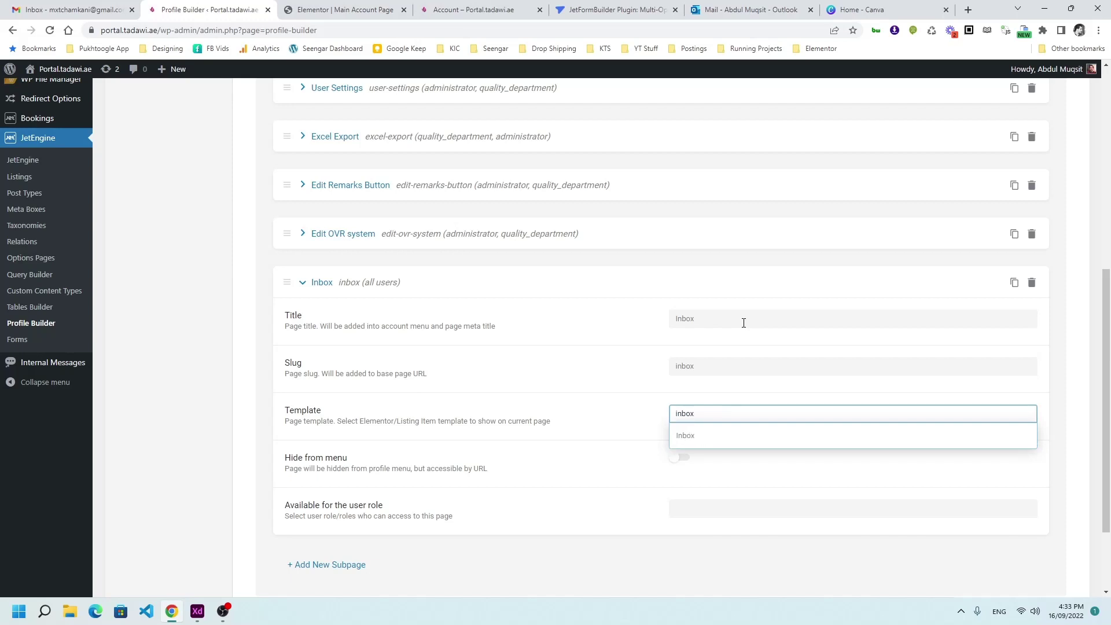
left_click(685, 435)
- Add an account subpage titled Sent Items using the Sent Items template, and save the Profile Builder settings
scroll(573, 364, "down", 3)
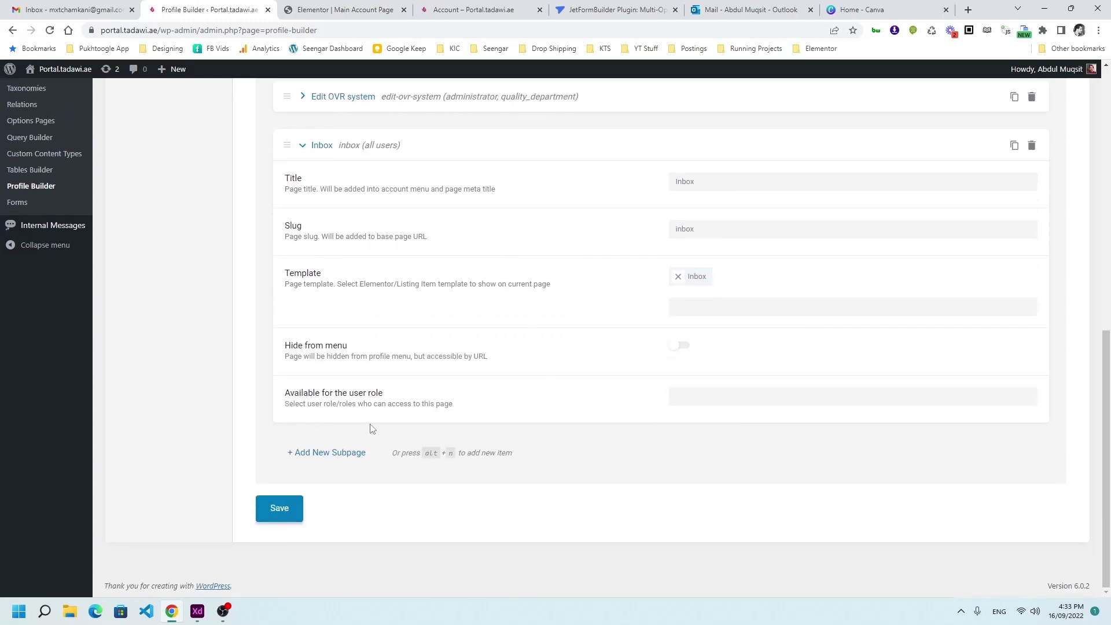
left_click(328, 452)
scroll(592, 375, "down", 3)
left_click(687, 317)
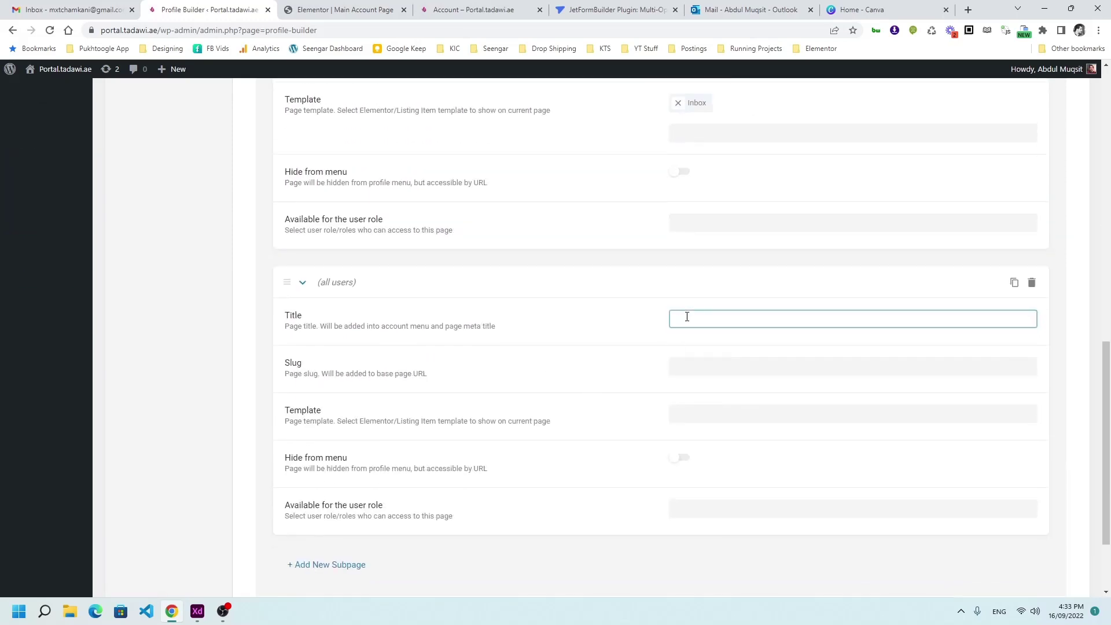
type("Sent Items")
key("Tab")
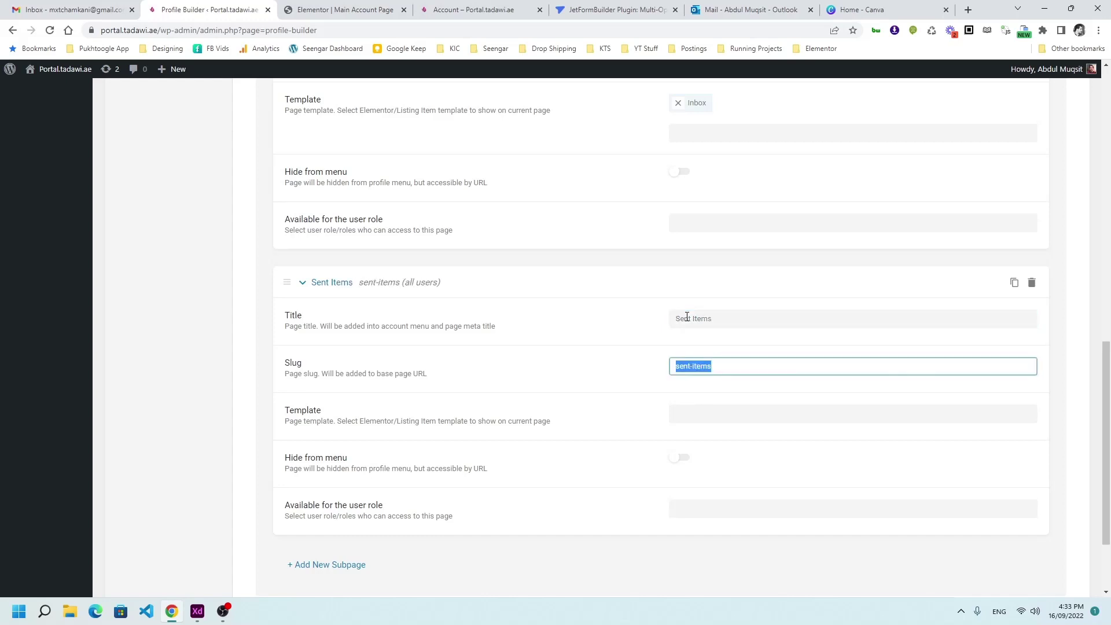
key("Tab")
type("sent")
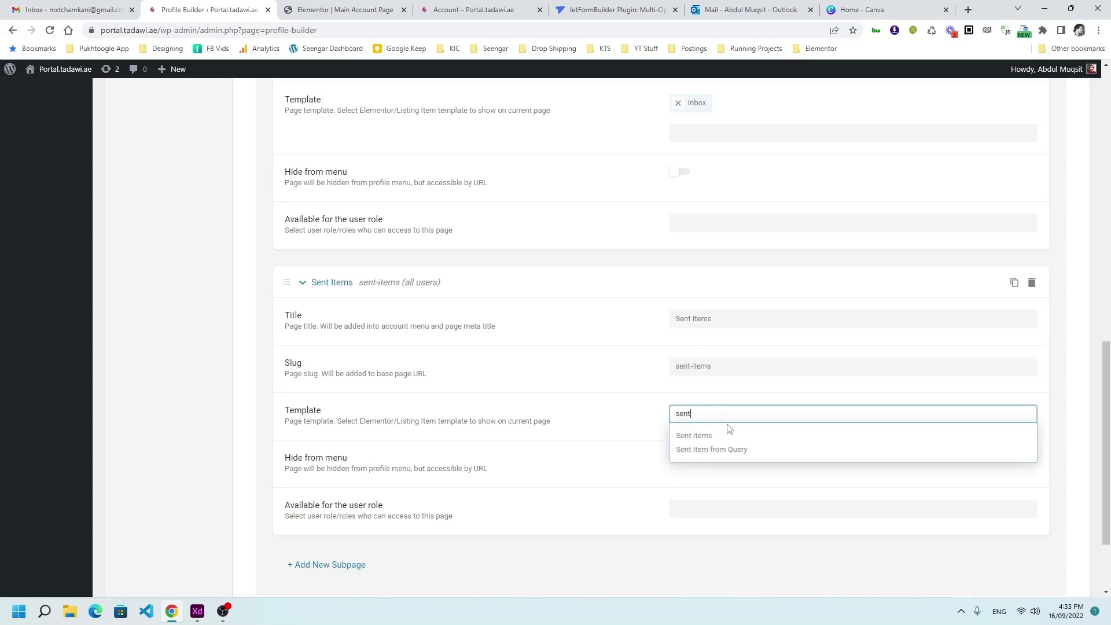
left_click(727, 437)
scroll(486, 389, "down", 3)
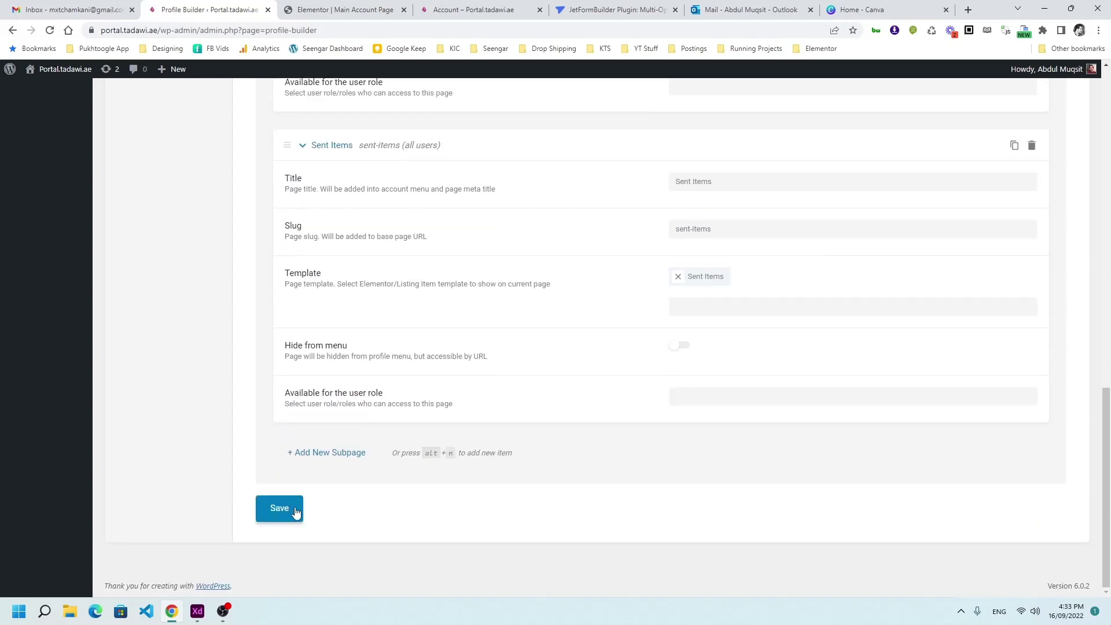
left_click(296, 513)
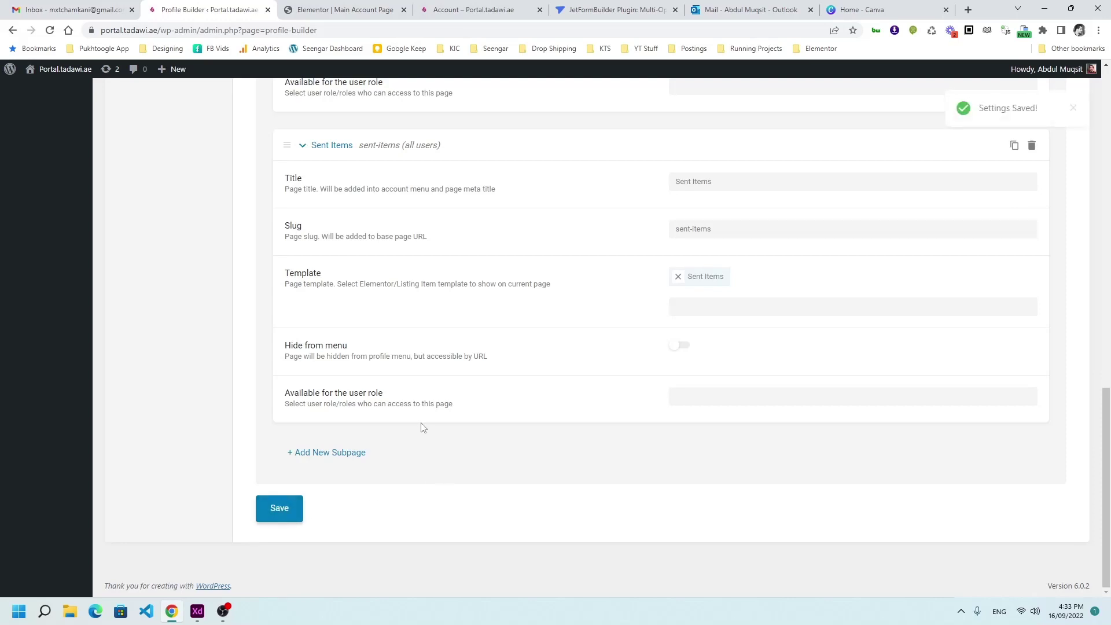
- Check the Inbox and Sent Items pages from the account menu on the live portal
left_click(475, 10)
left_click(152, 226)
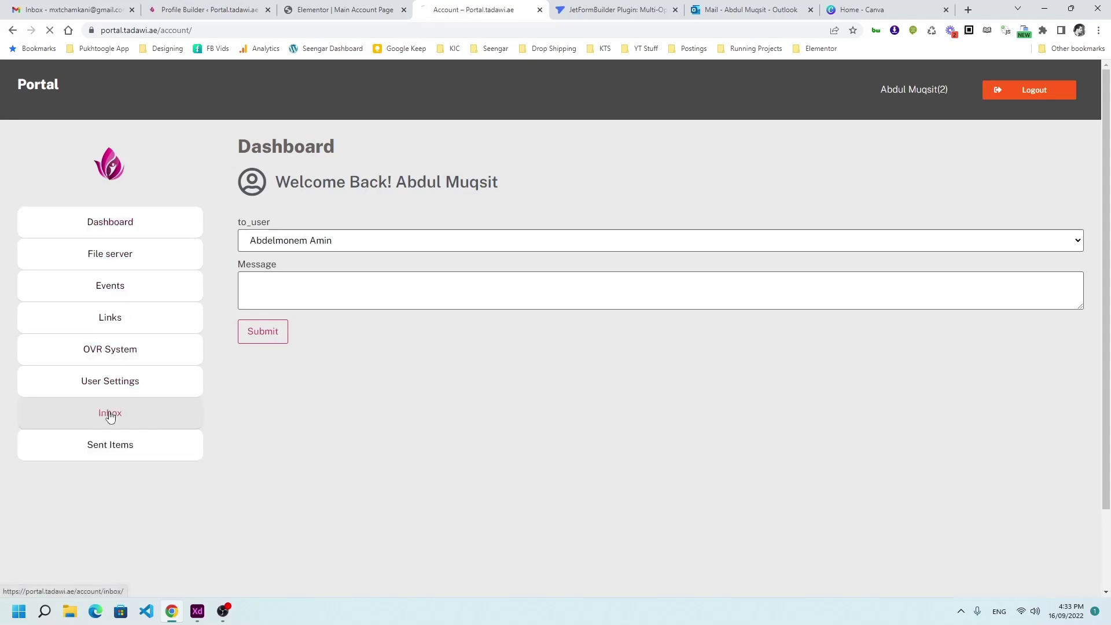
left_click(113, 416)
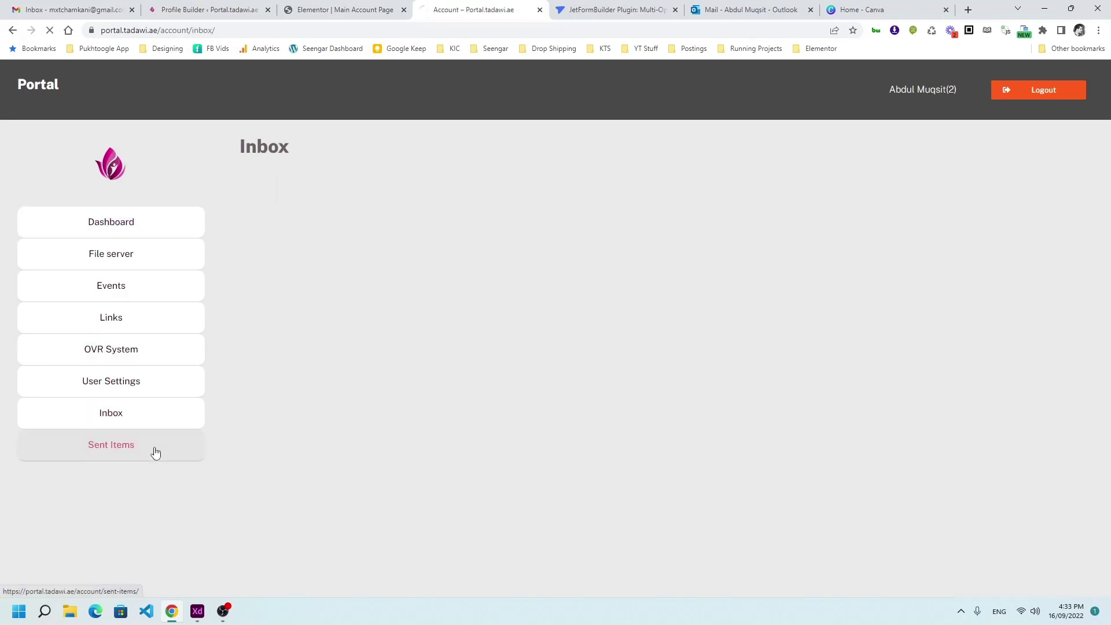
left_click(155, 452)
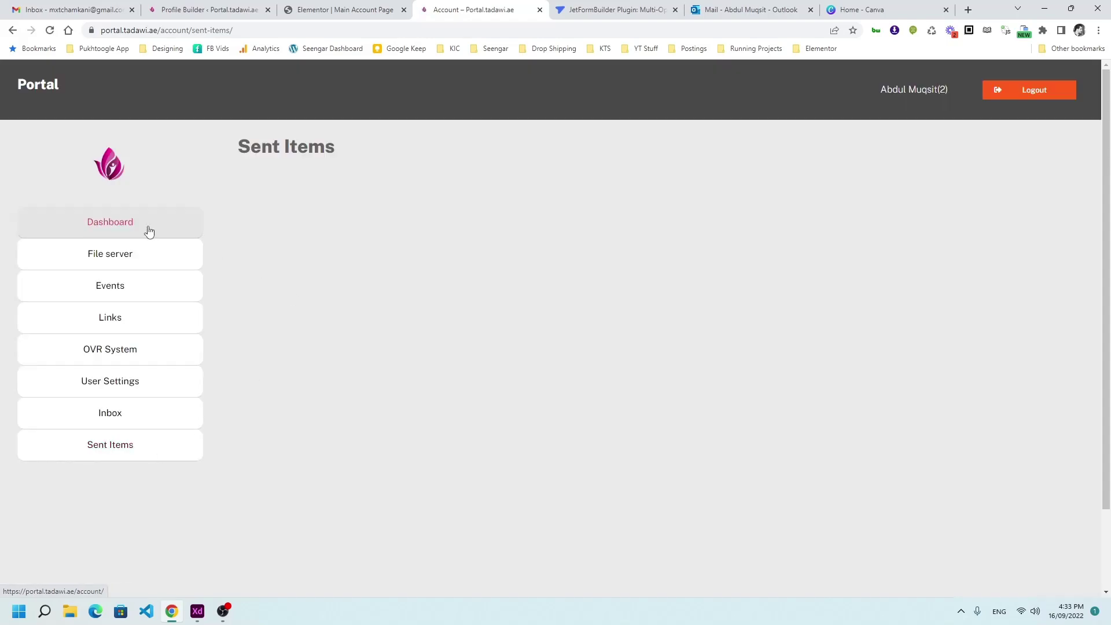
- Switch to Adobe XD and review the Query To Fetch Users + Messages artboard in the message system design
left_click(198, 611)
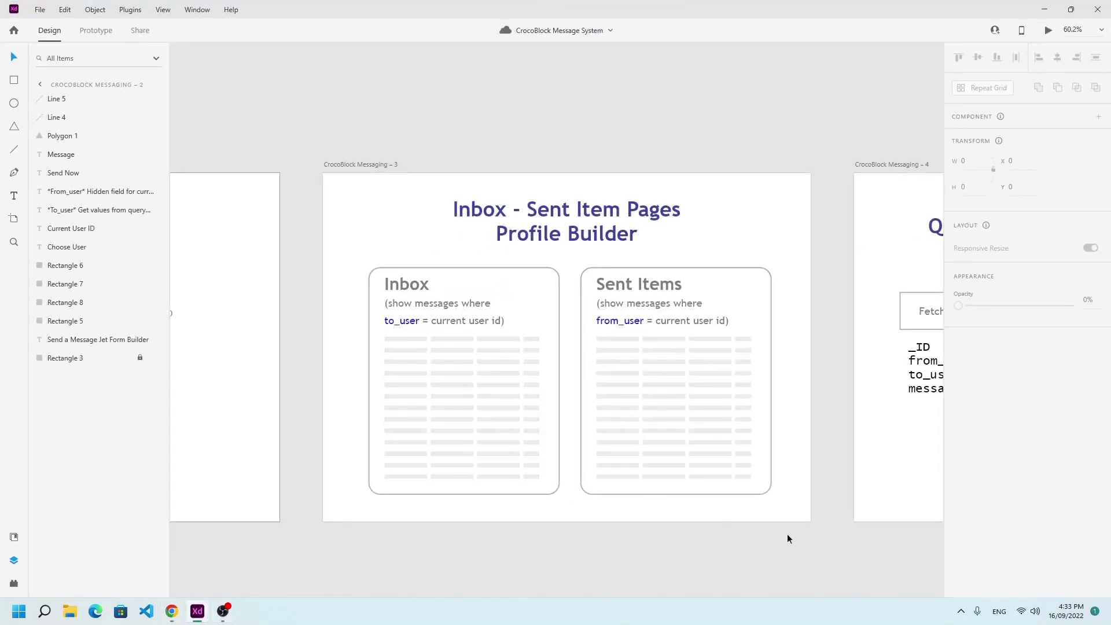
left_click_drag(800, 545, 283, 512)
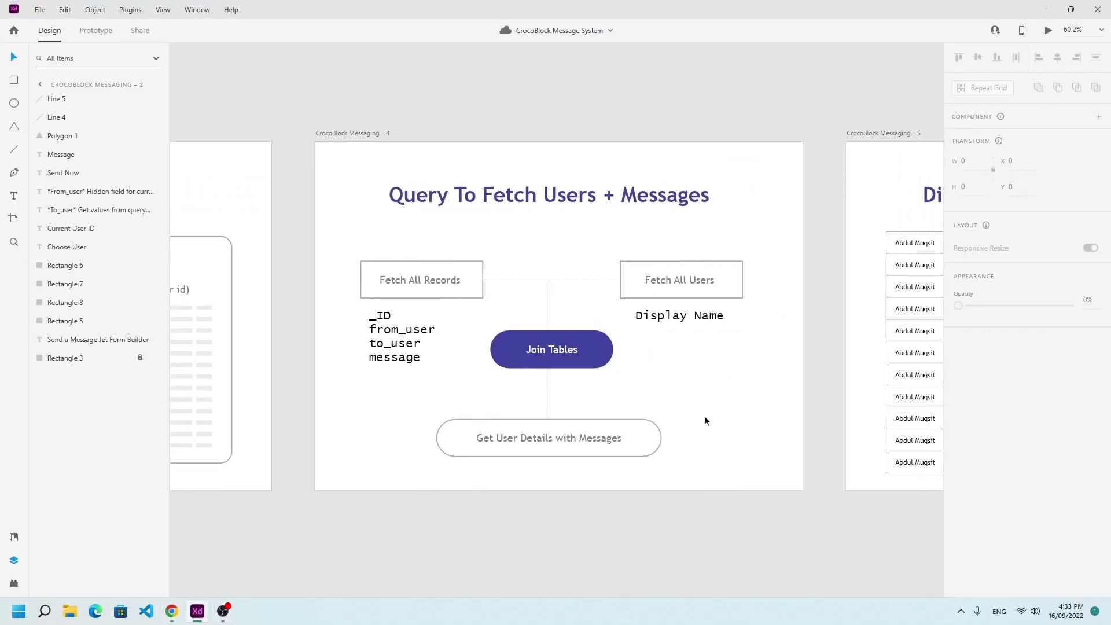
left_click_drag(705, 421, 682, 436)
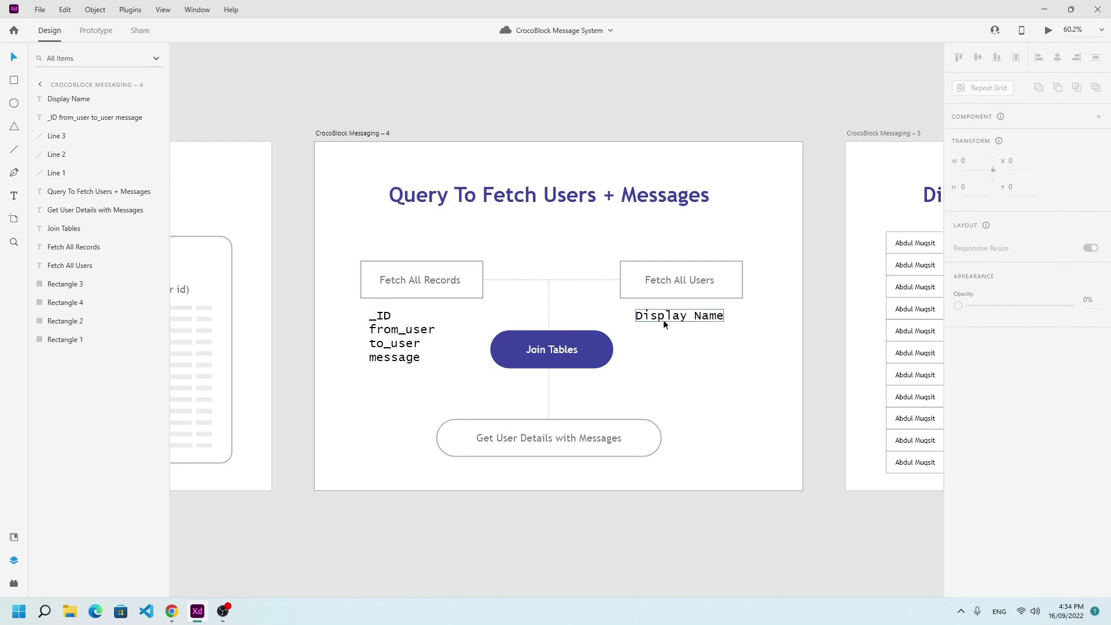
left_click(199, 618)
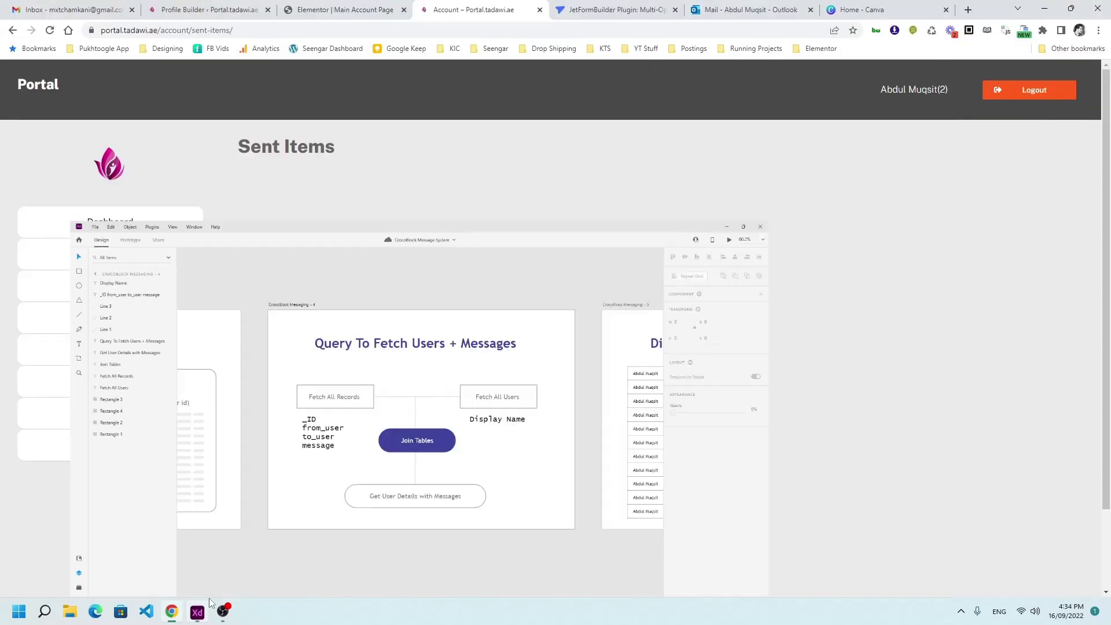
- Exit the Elementor editor of the Main Account Page template and open JetEngine's Query Builder in the WordPress admin
left_click(332, 7)
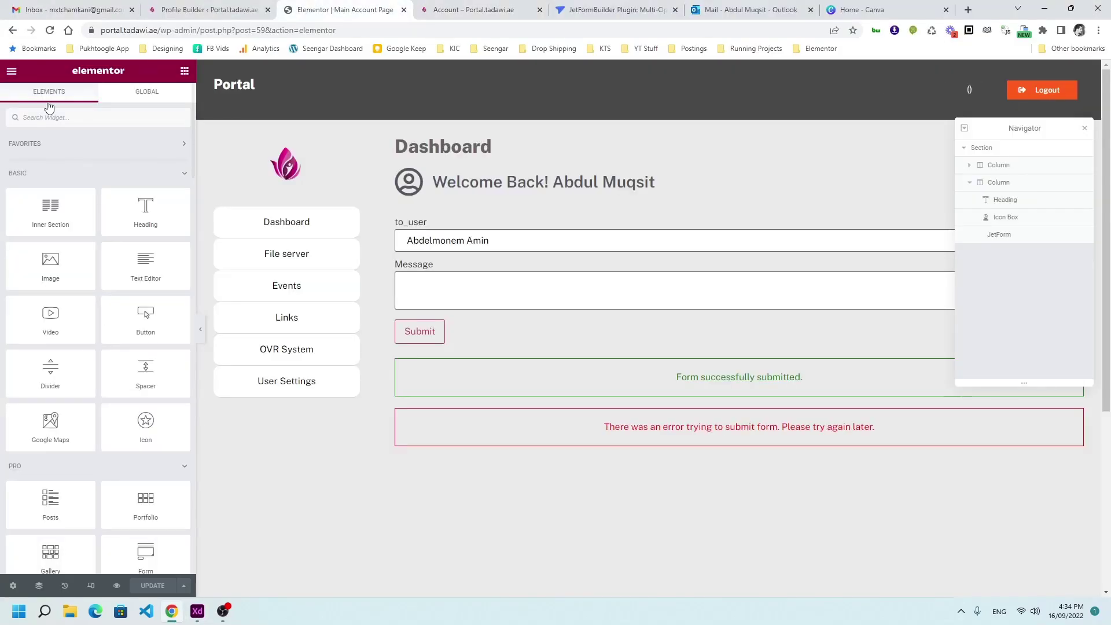
left_click(11, 73)
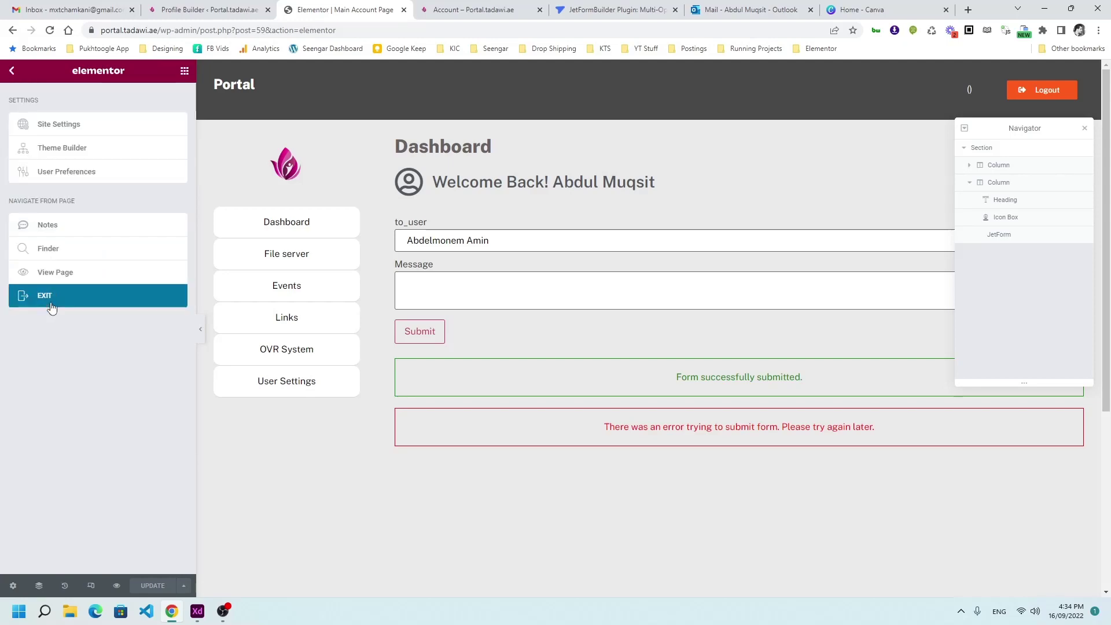
left_click(49, 303)
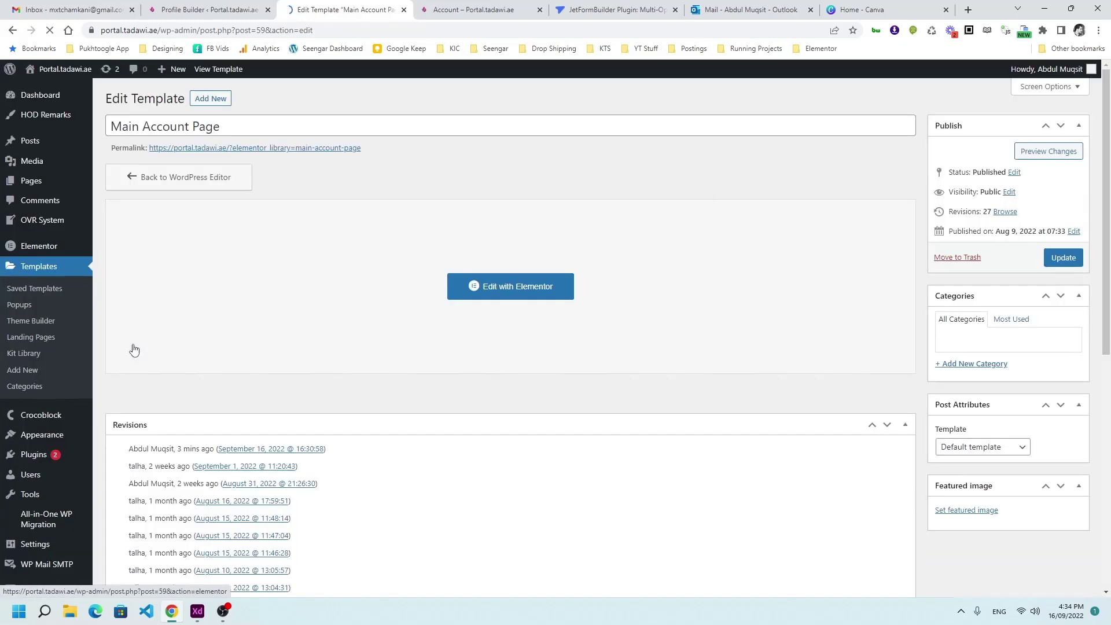
scroll(131, 348, "down", 5)
mouse_move(45, 555)
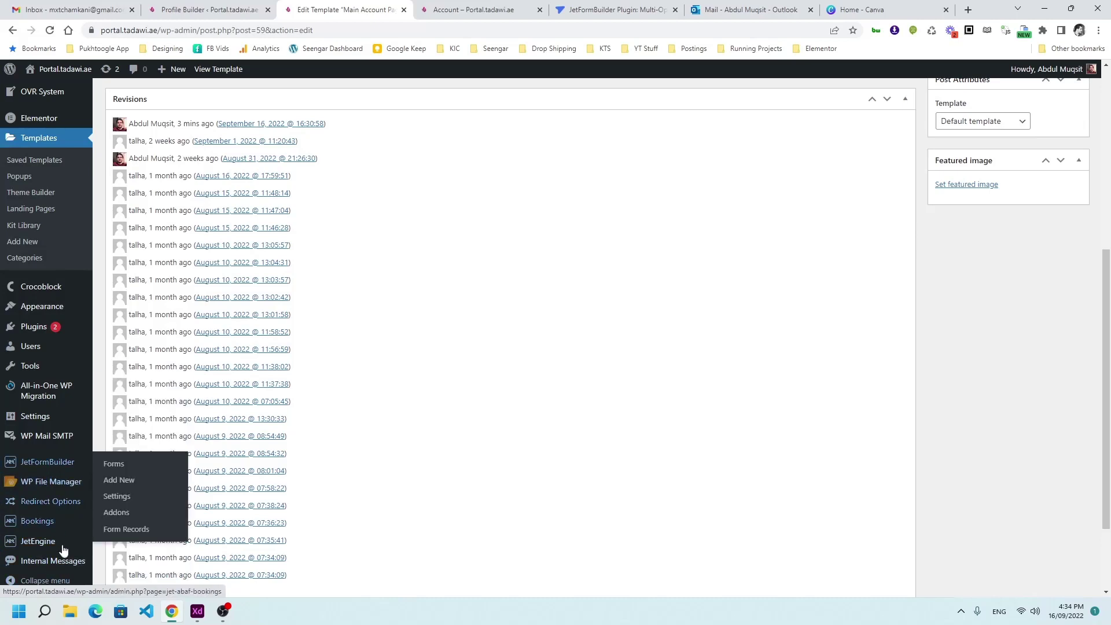
scroll(54, 572, "down", 2)
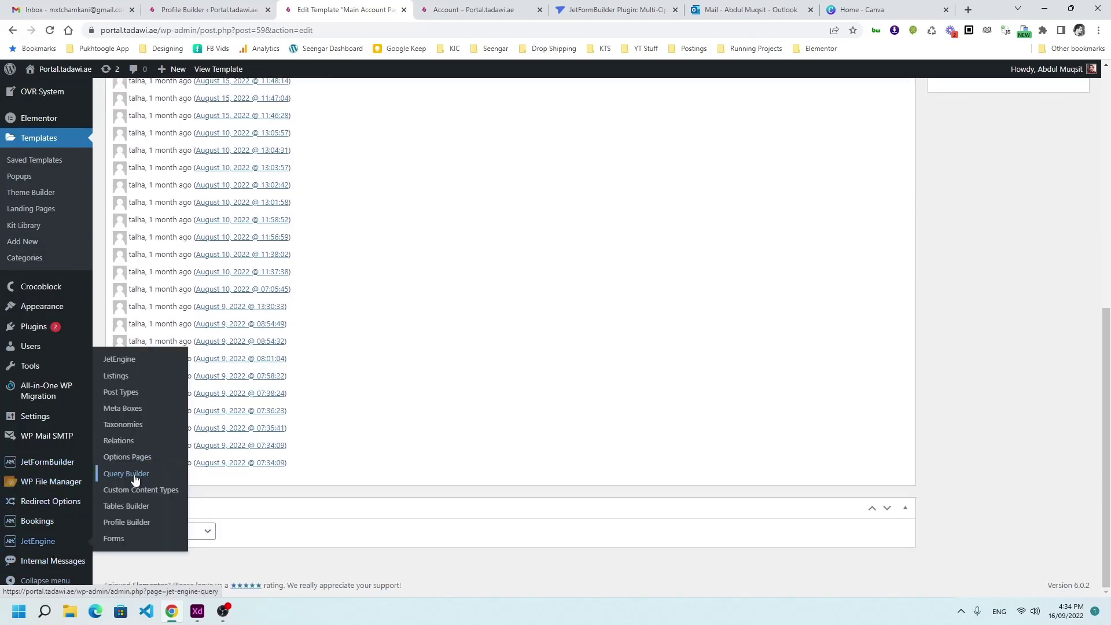
left_click(133, 476)
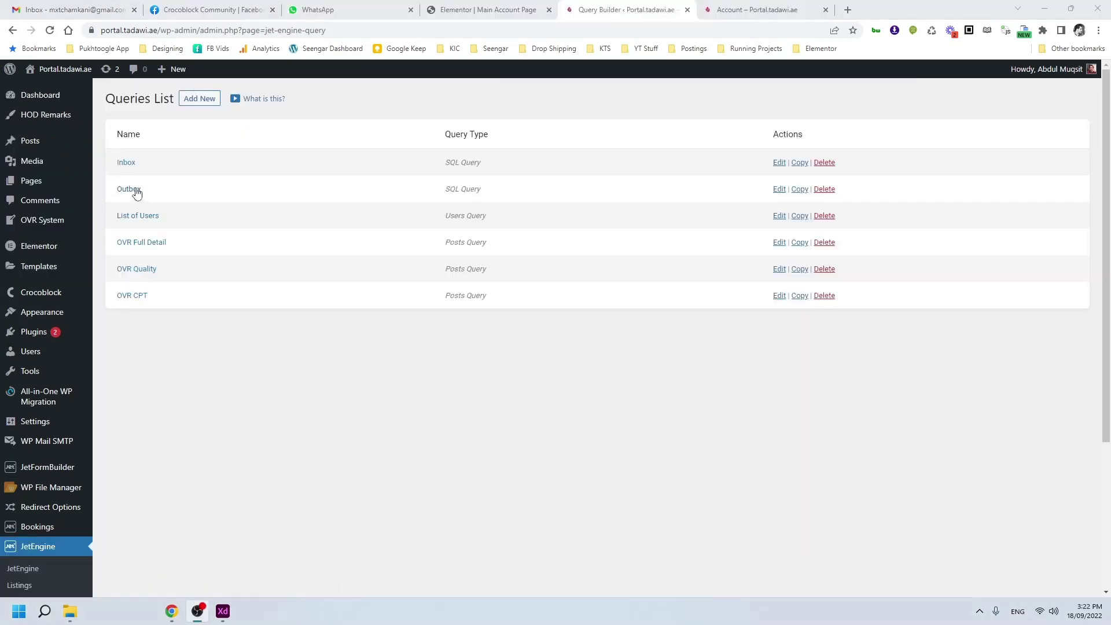
- Open the Inbox query for editing and examine its query type, source table and Join Tables settings
left_click(778, 162)
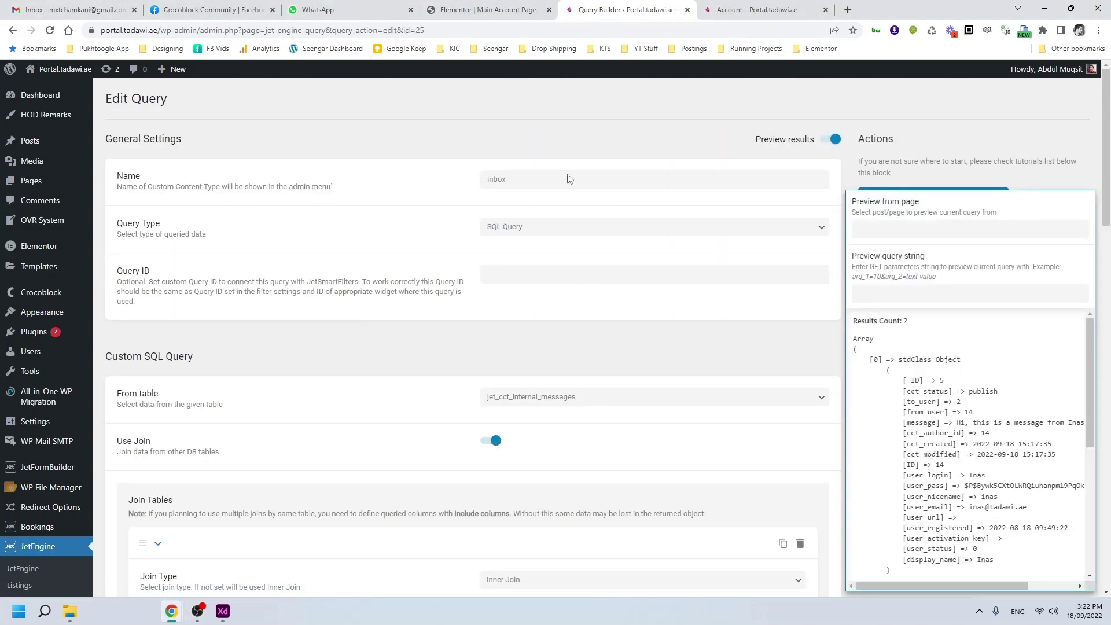
scroll(426, 232, "down", 2)
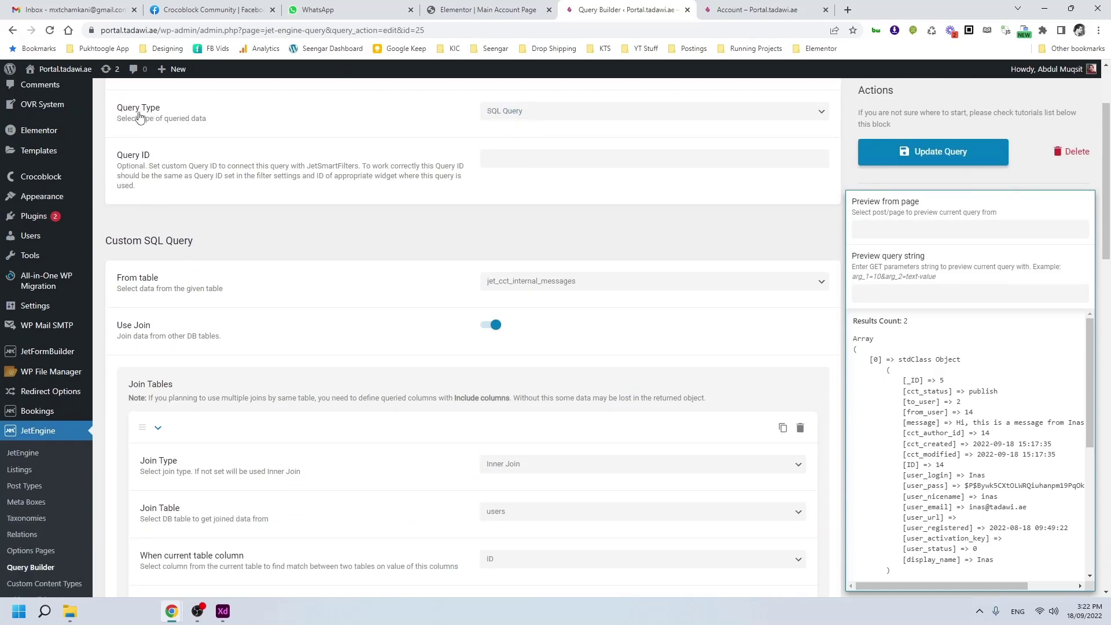
scroll(434, 215, "down", 2)
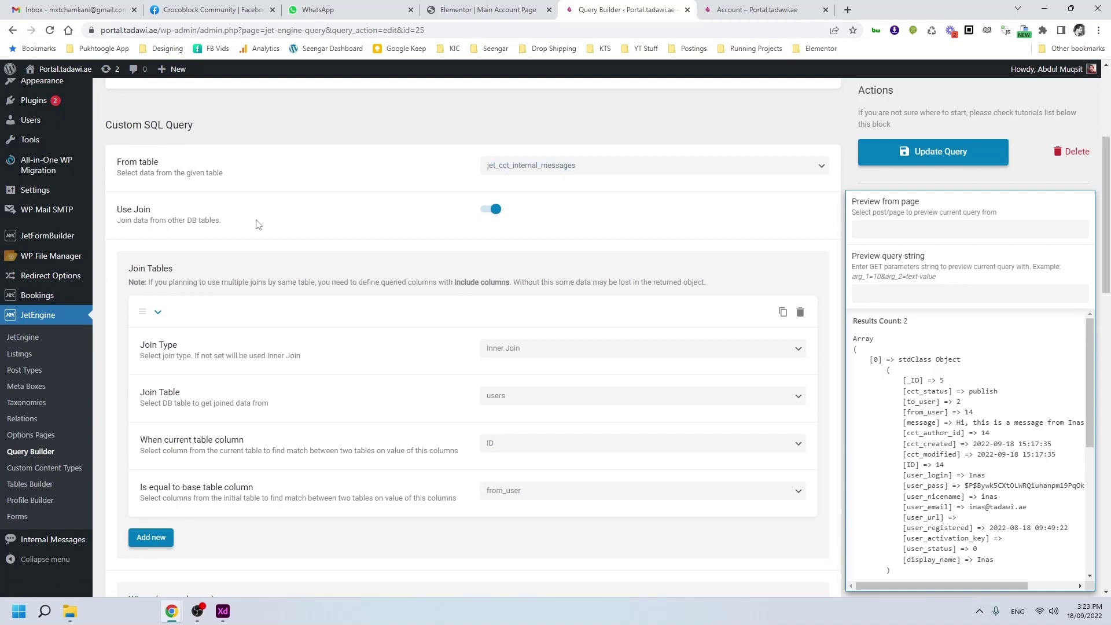
left_click_drag(118, 210, 242, 218)
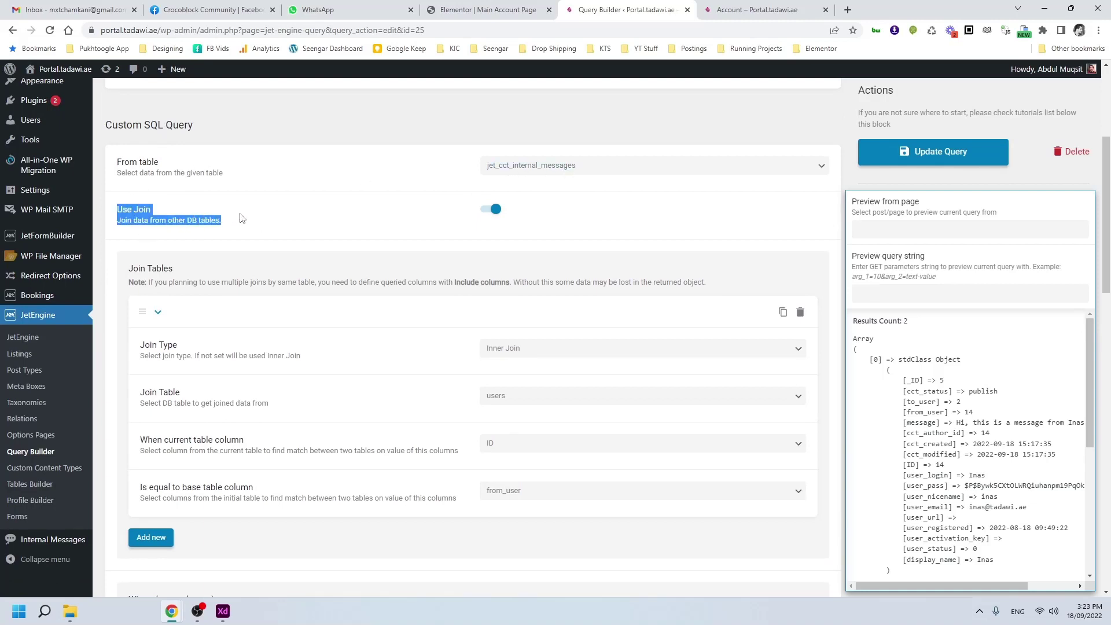
left_click(300, 227)
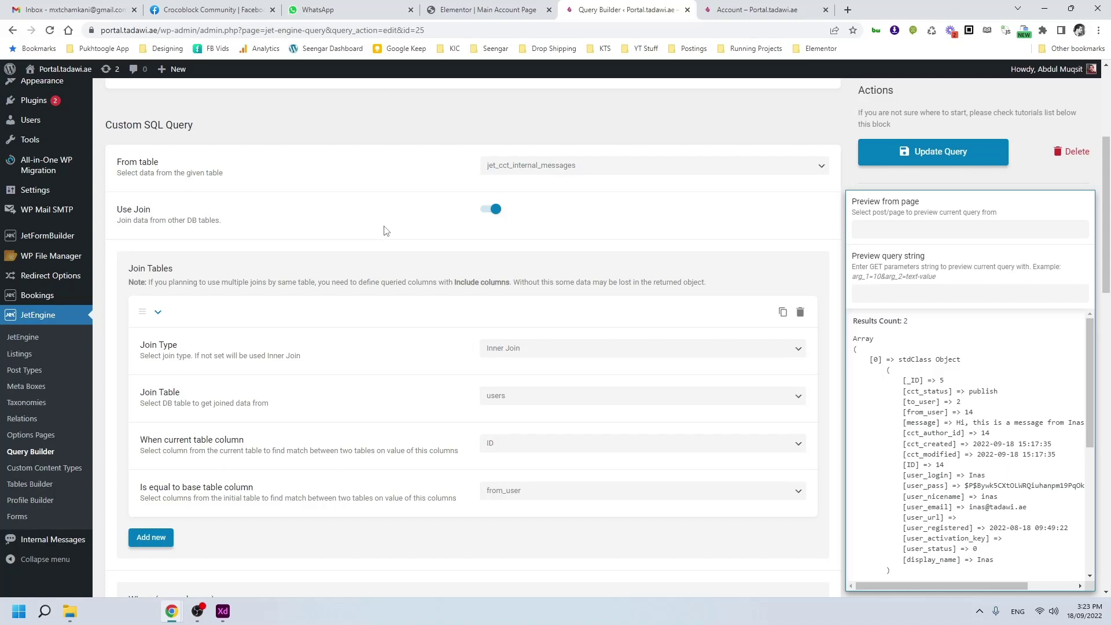
scroll(372, 214, "down", 1)
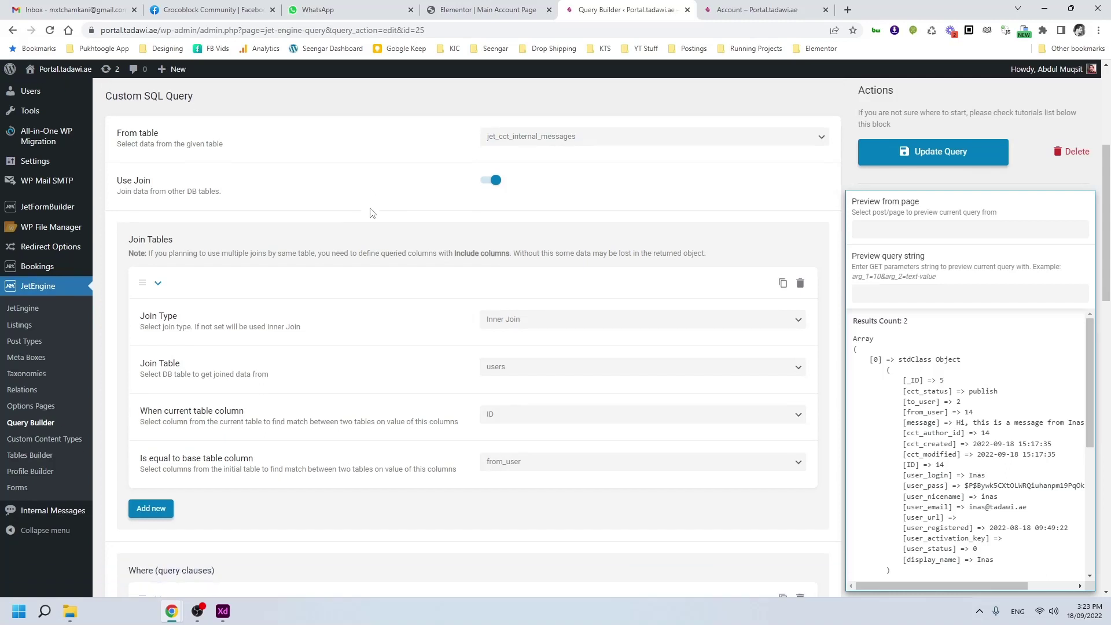
scroll(457, 300, "down", 2)
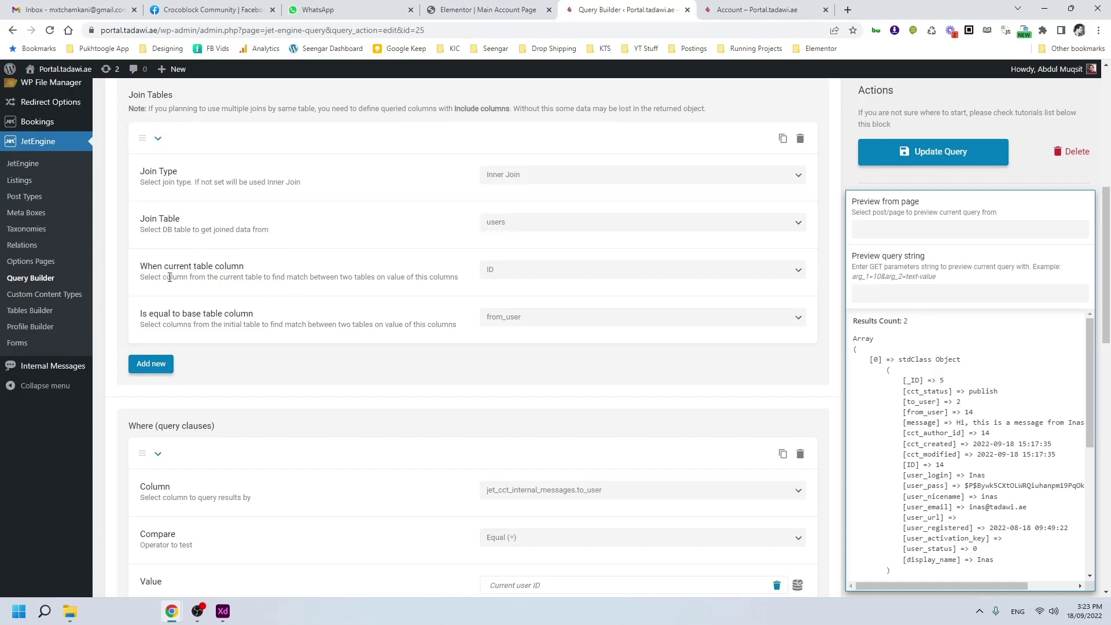
scroll(428, 235, "up", 2)
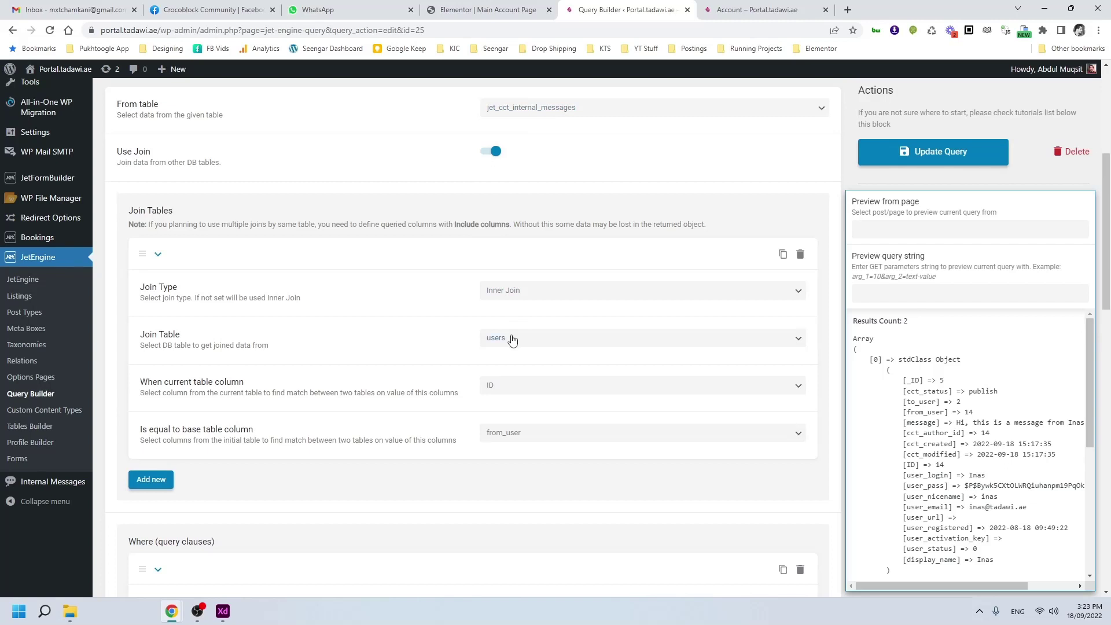
scroll(342, 338, "down", 2)
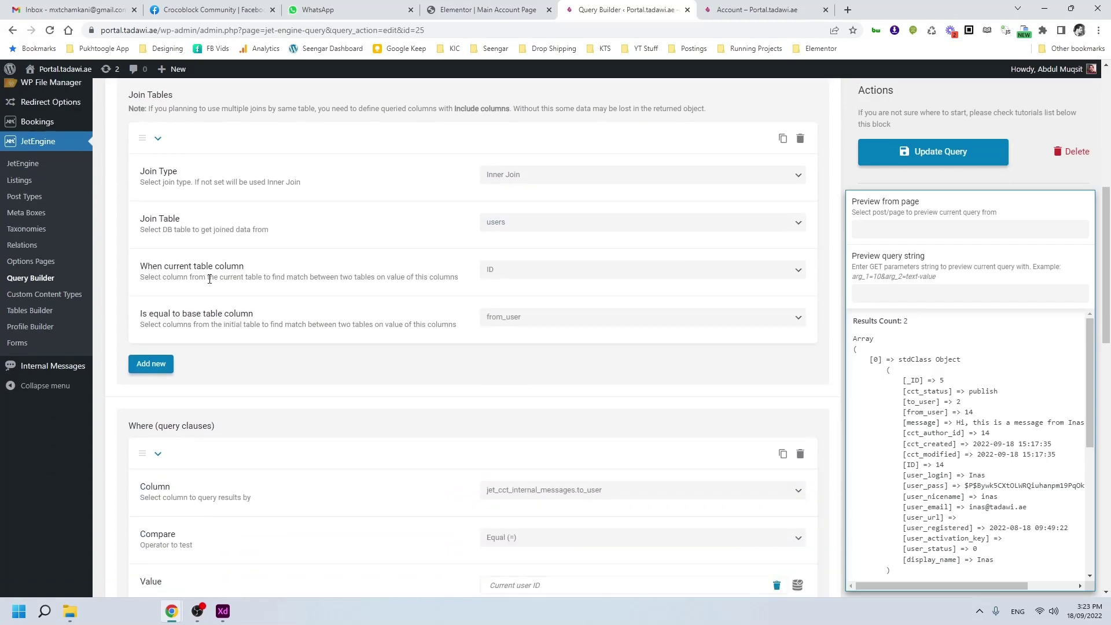
- Check the column options matching ID to from_user in the Inbox query's join, and the display_name entry in the results preview
left_click(521, 275)
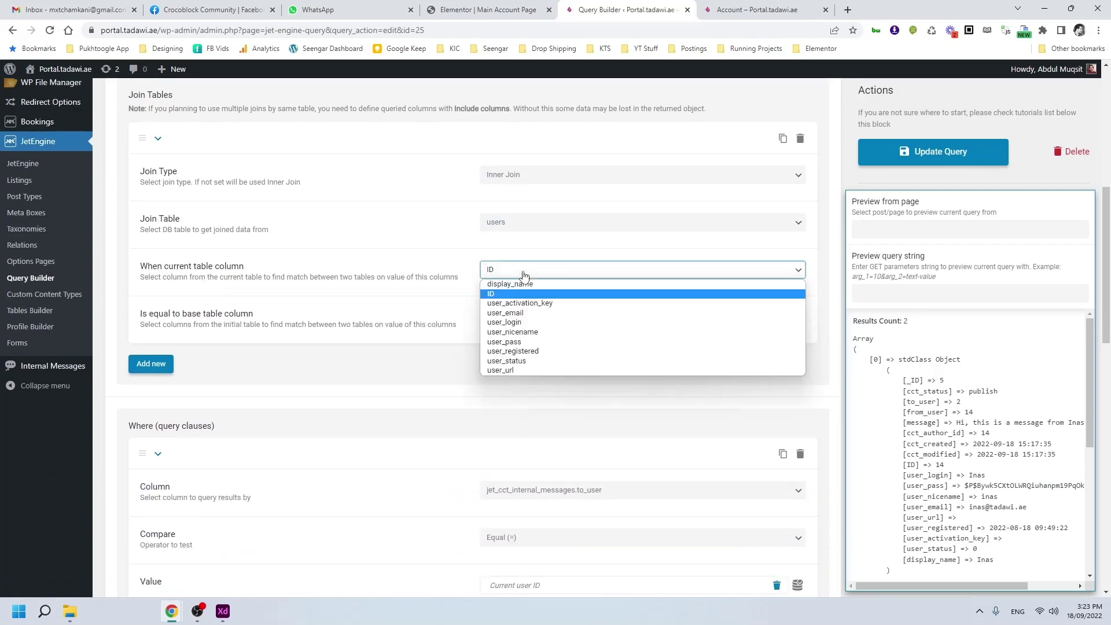
left_click(490, 298)
left_click(513, 318)
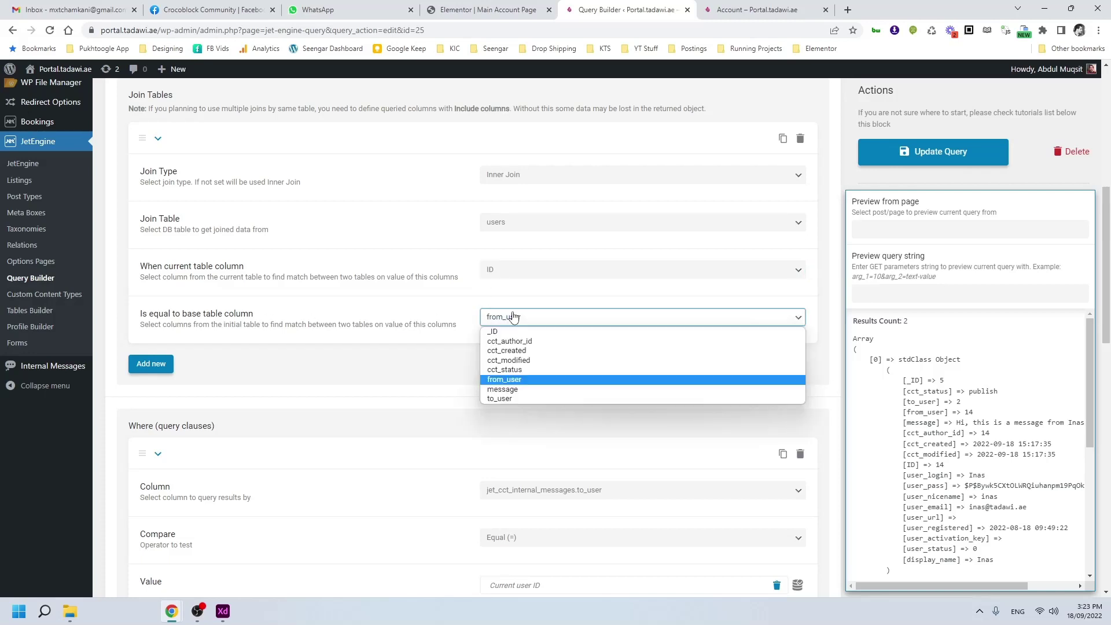
left_click(504, 379)
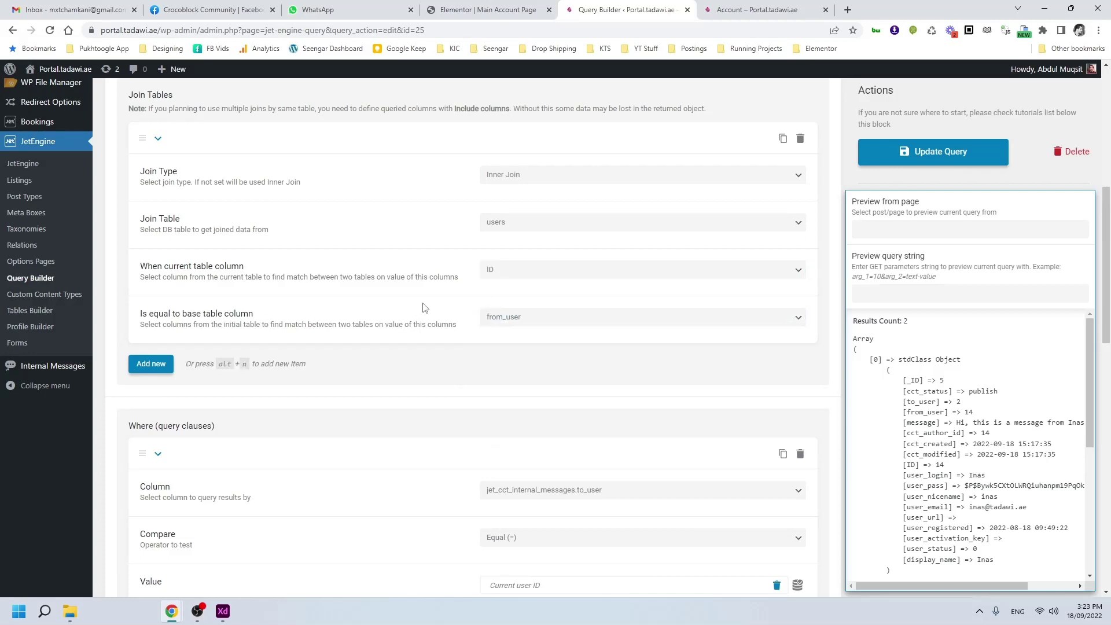
double_click(984, 559)
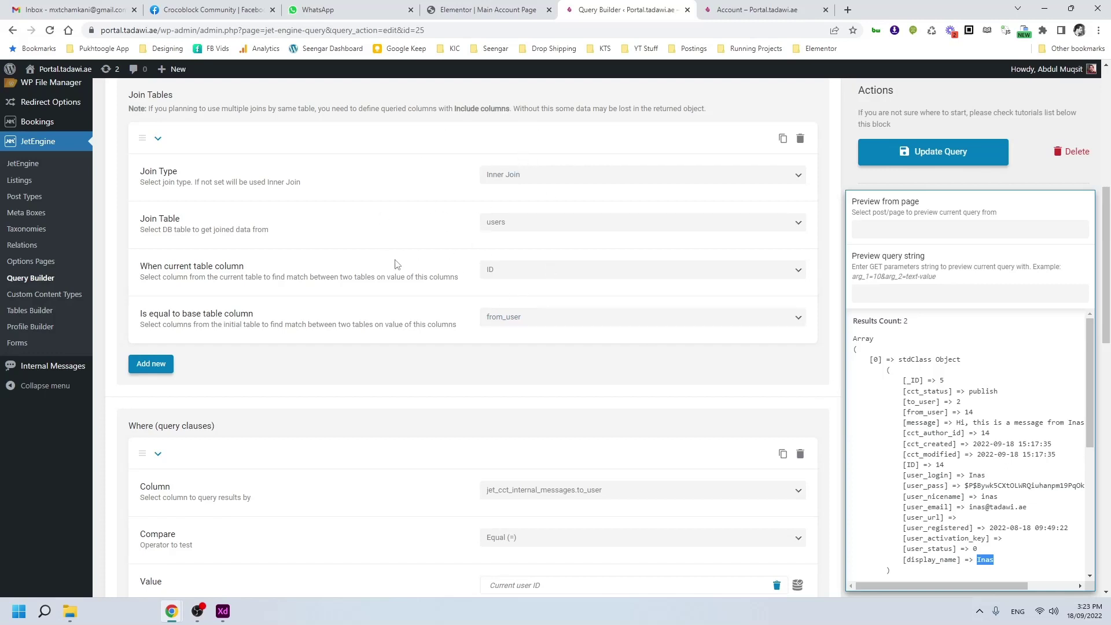
- Examine the Inbox query's Where clause, including the available columns for its jet_cct_internal_messages.to_user condition, and review its general settings
scroll(397, 264, "down", 3)
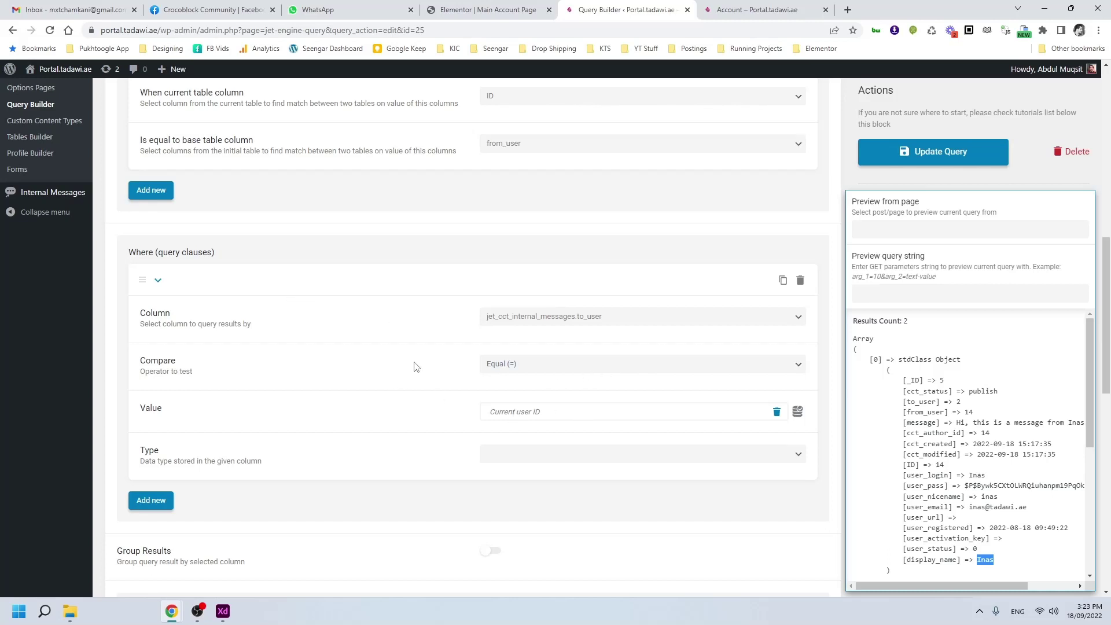
left_click(600, 325)
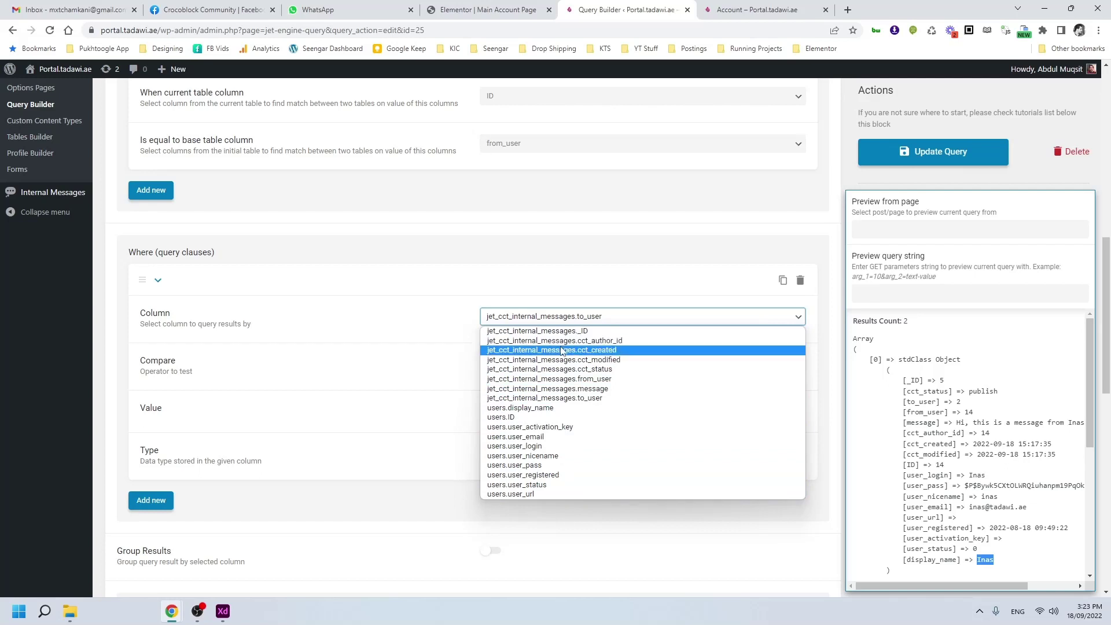
left_click(458, 316)
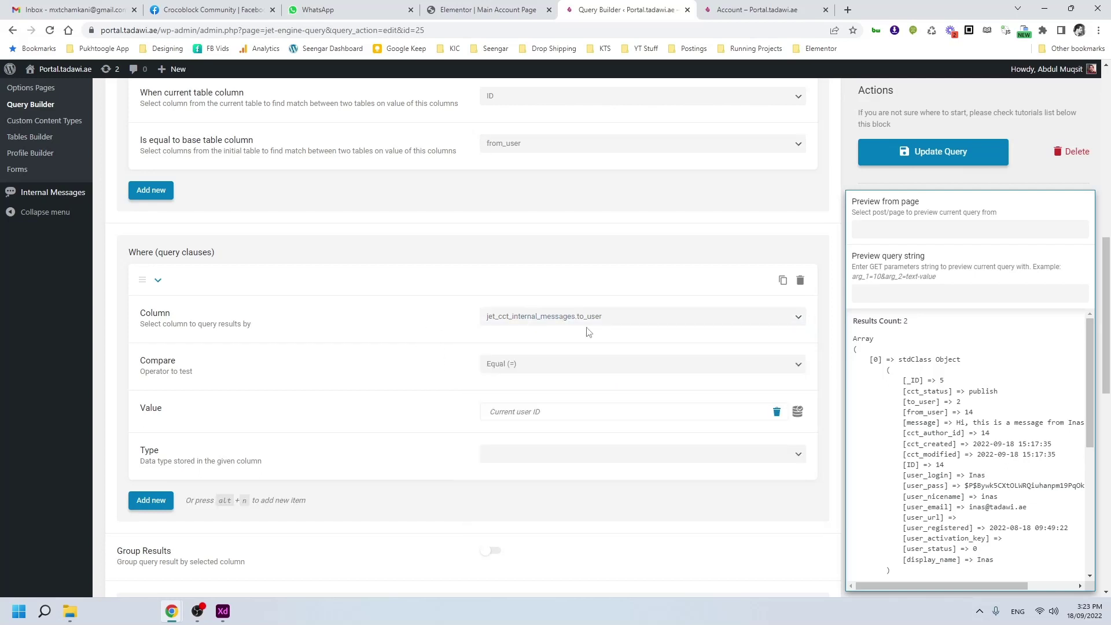
left_click(590, 322)
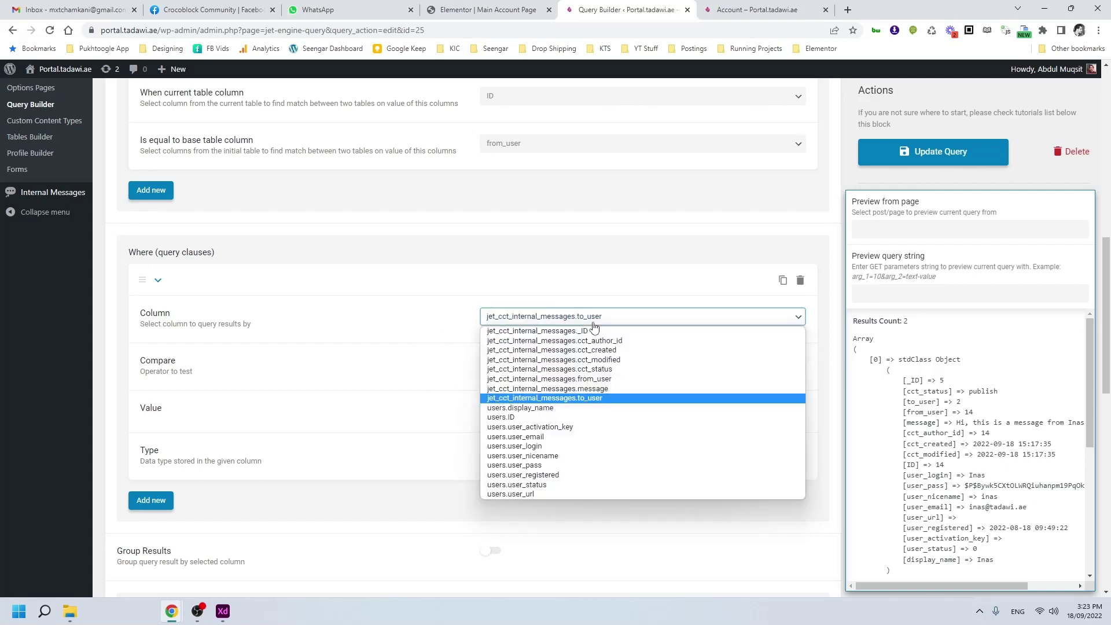
left_click(581, 398)
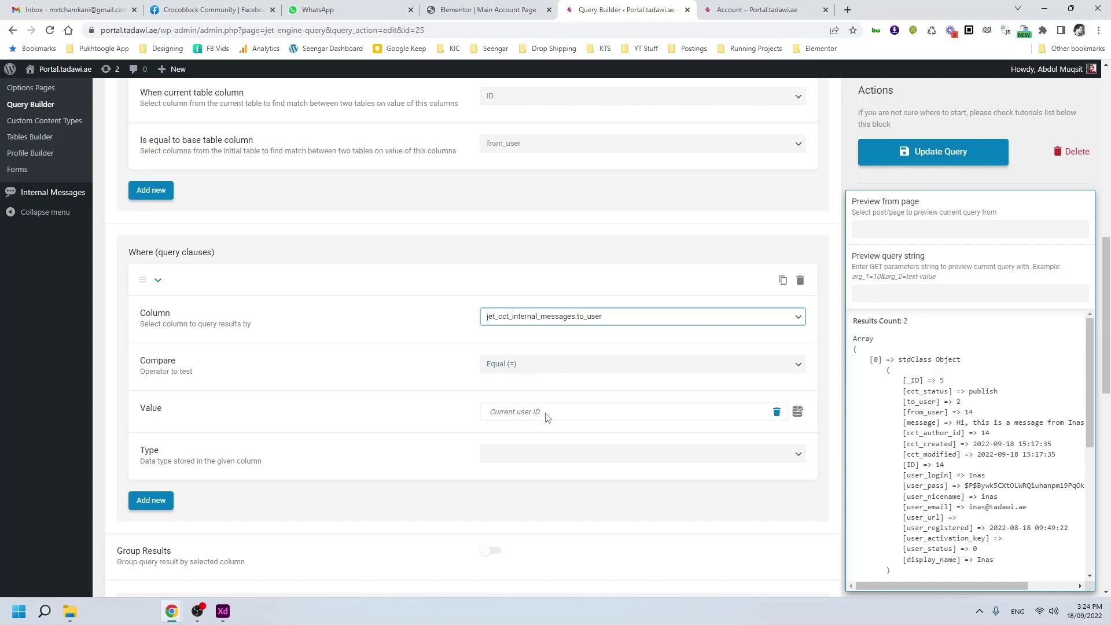
left_click(401, 324)
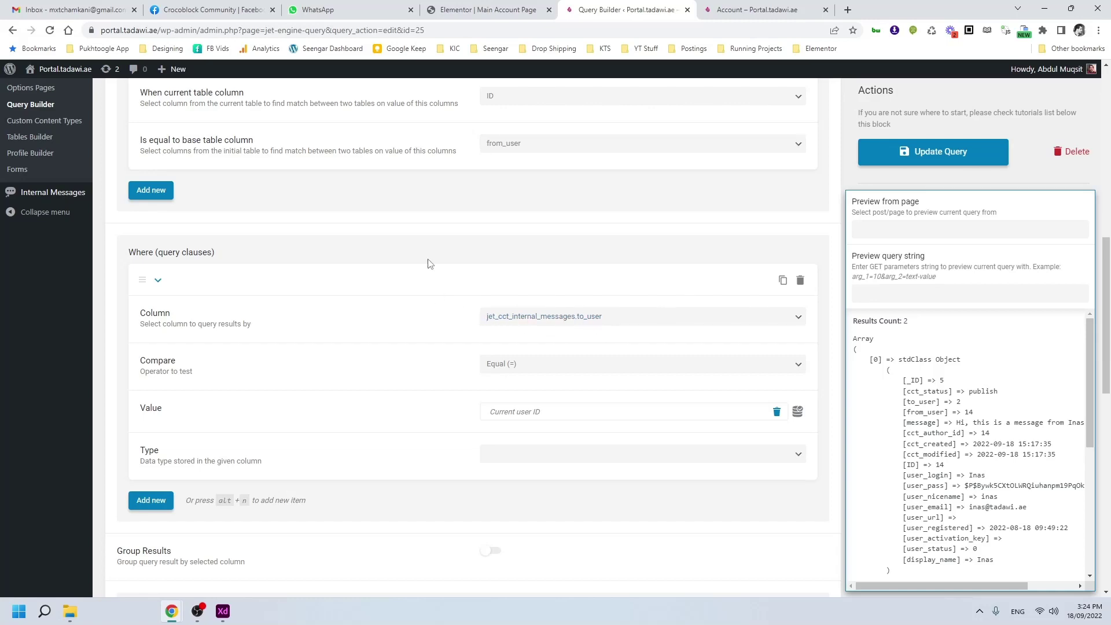
scroll(451, 318, "up", 10)
scroll(497, 214, "up", 1)
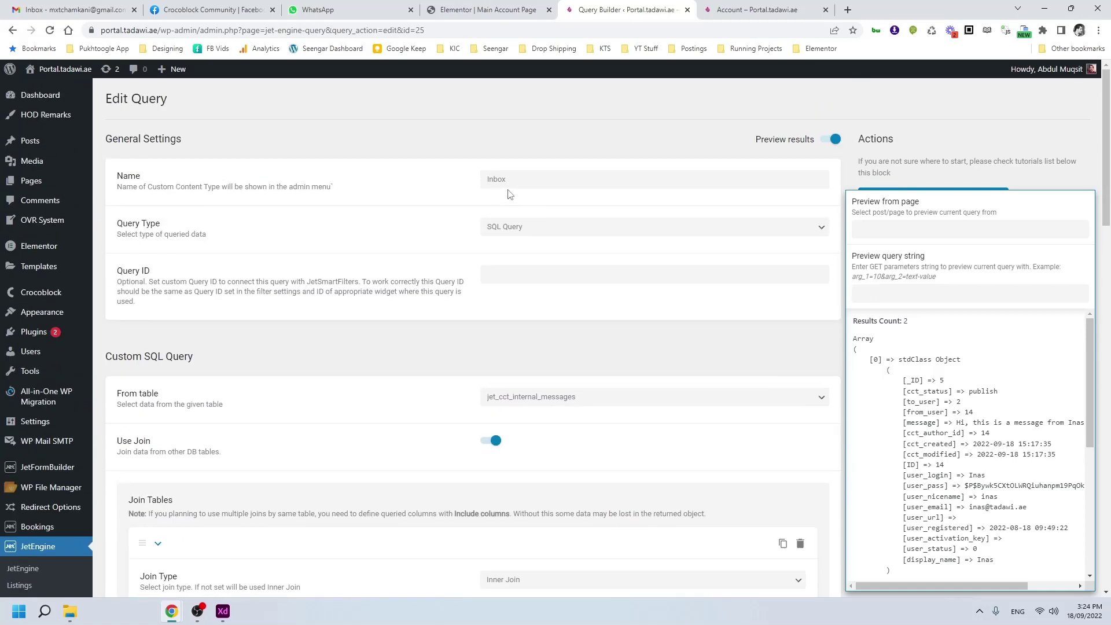
- Open the Outbox query from the queries list and examine its join, Where clause and results preview
left_click(13, 31)
left_click(126, 191)
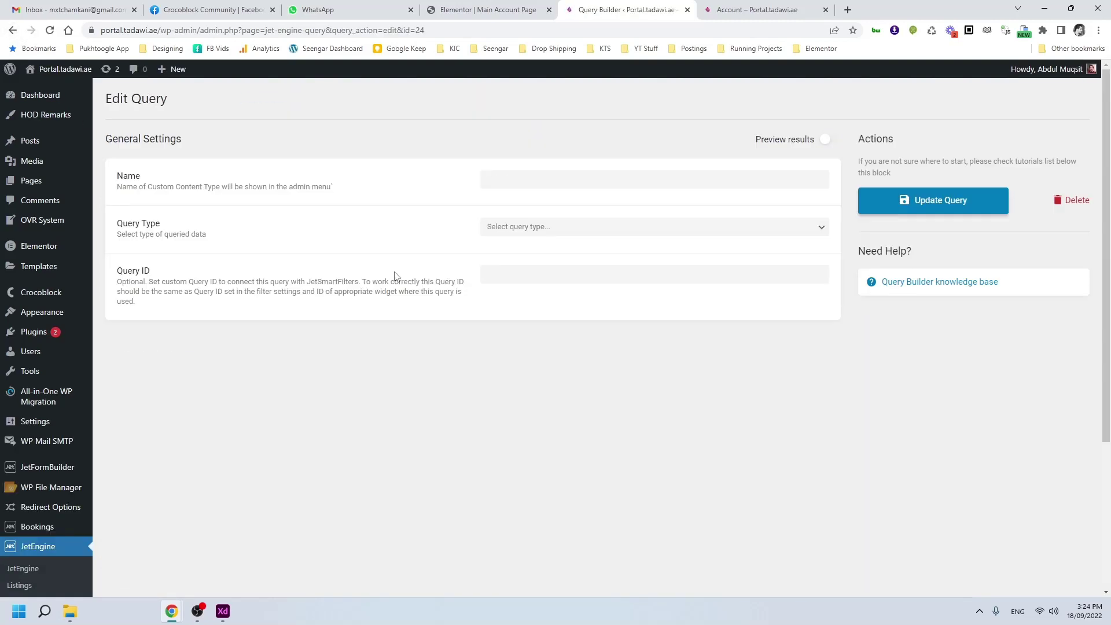
scroll(443, 290, "down", 1)
scroll(443, 291, "down", 6)
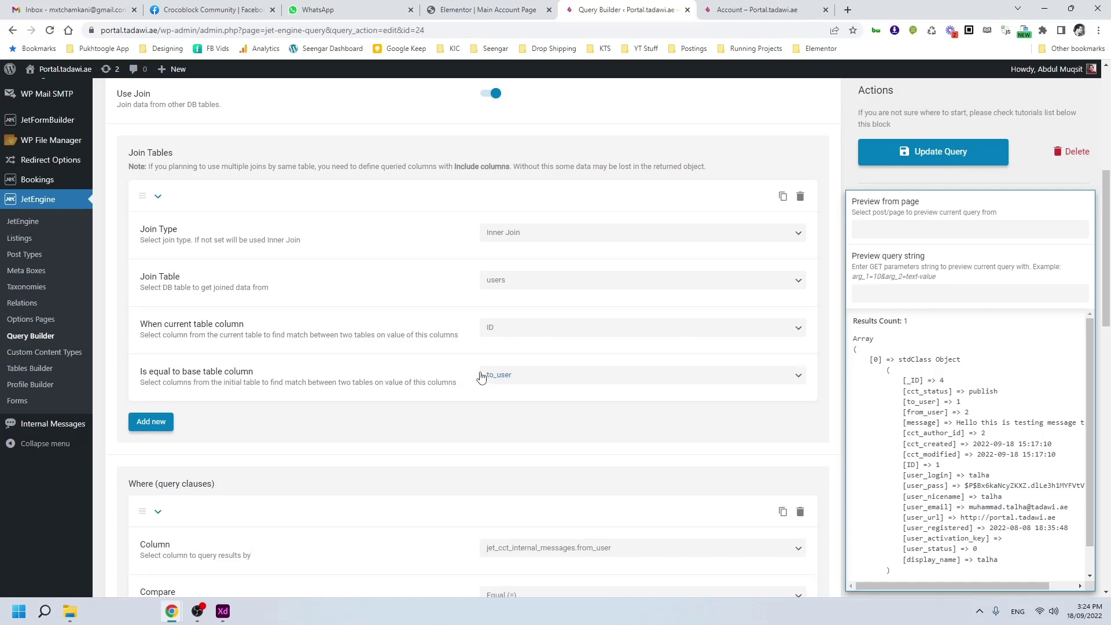
scroll(486, 370, "down", 3)
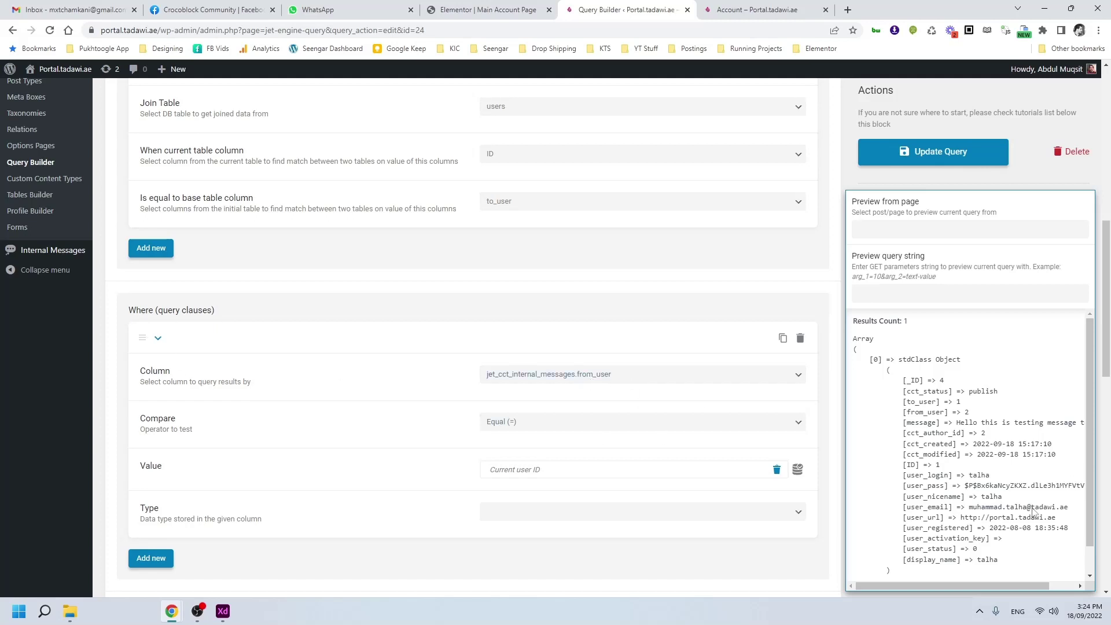
scroll(1033, 512, "down", 1)
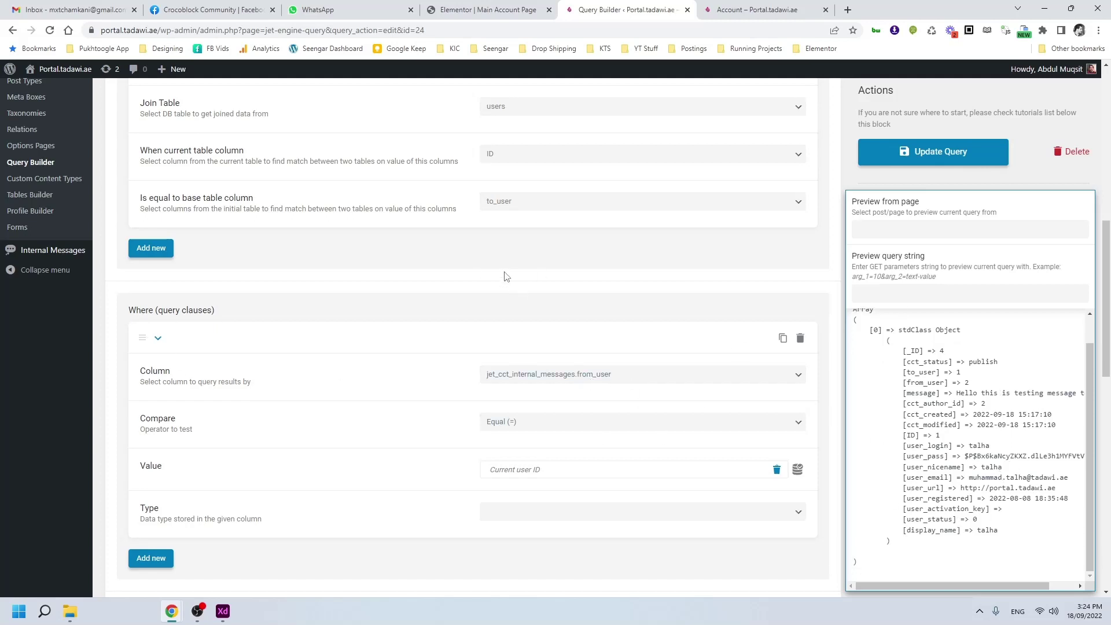
scroll(506, 276, "up", 2)
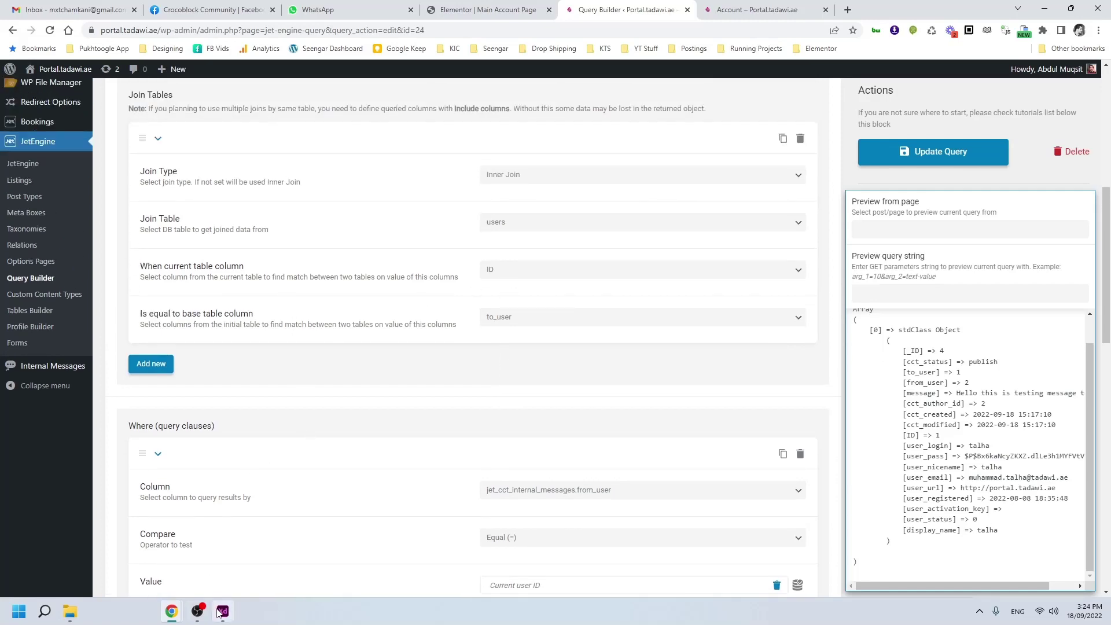
- Switch to Adobe XD, view the "Display Messages via Table Builder" artboard, and return to the browser
left_click(223, 611)
left_click_drag(653, 425, 127, 413)
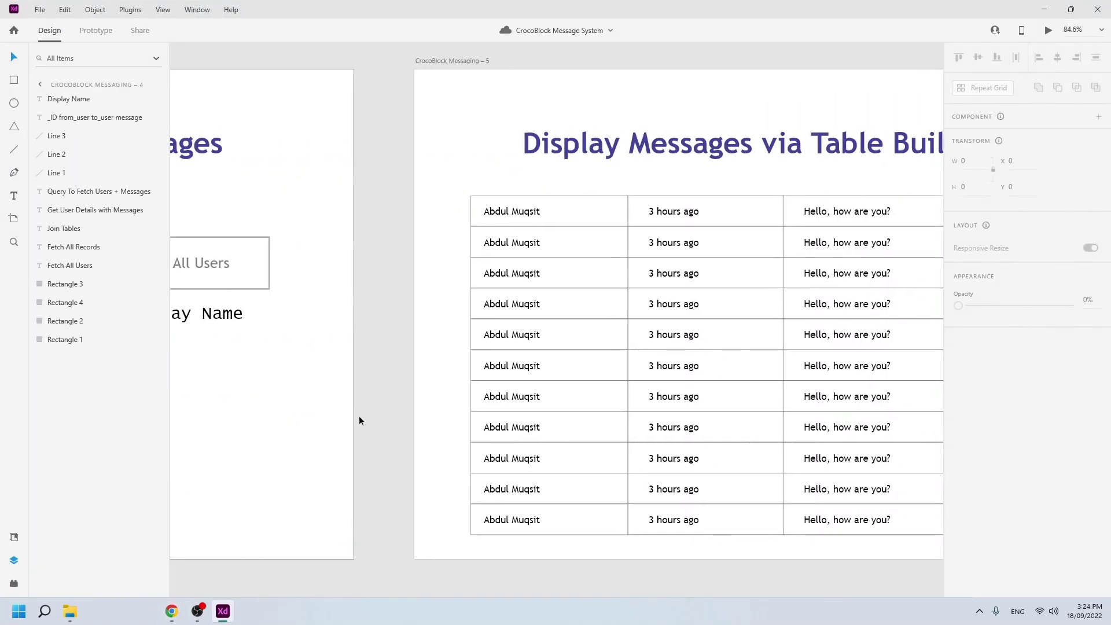
left_click_drag(671, 378, 480, 387)
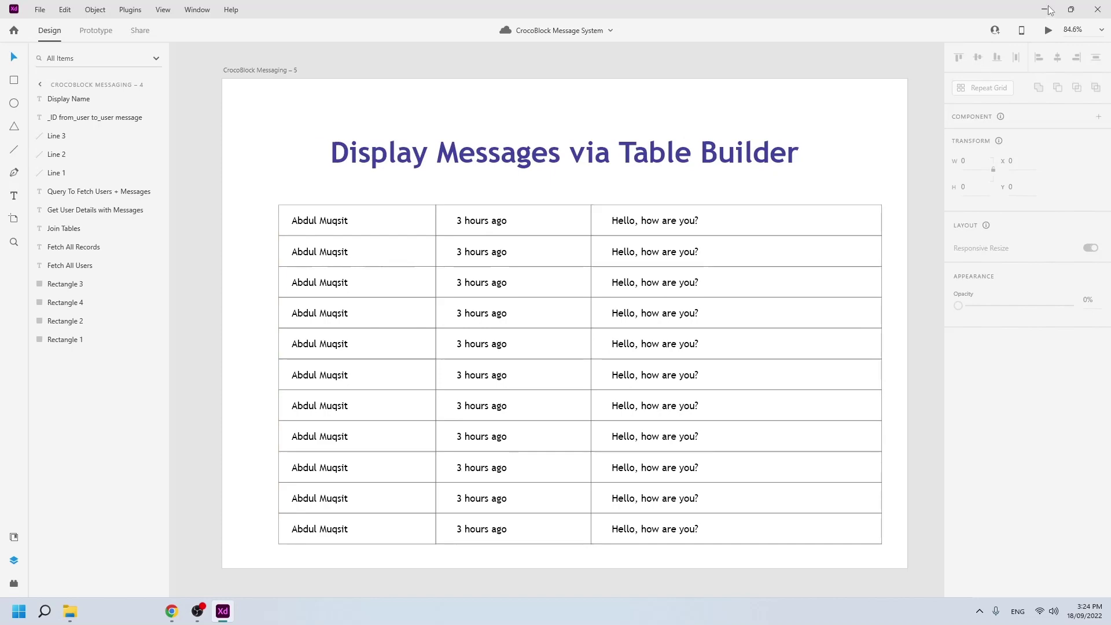
left_click(1045, 9)
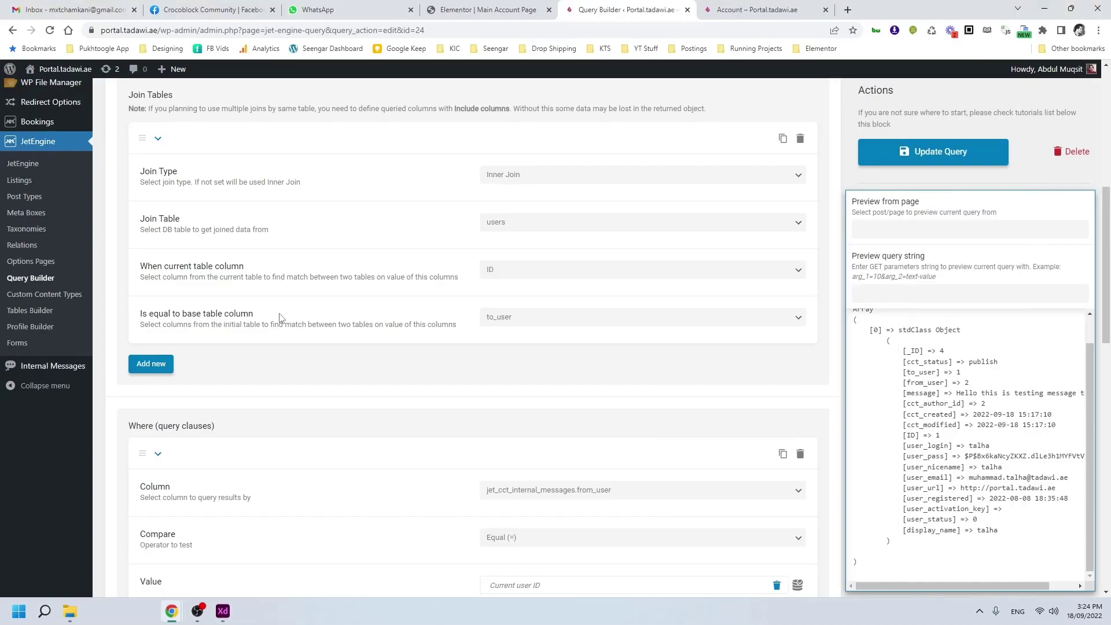
- Start a new table in JetEngine's Tables Builder and name it Inbox
left_click(32, 311)
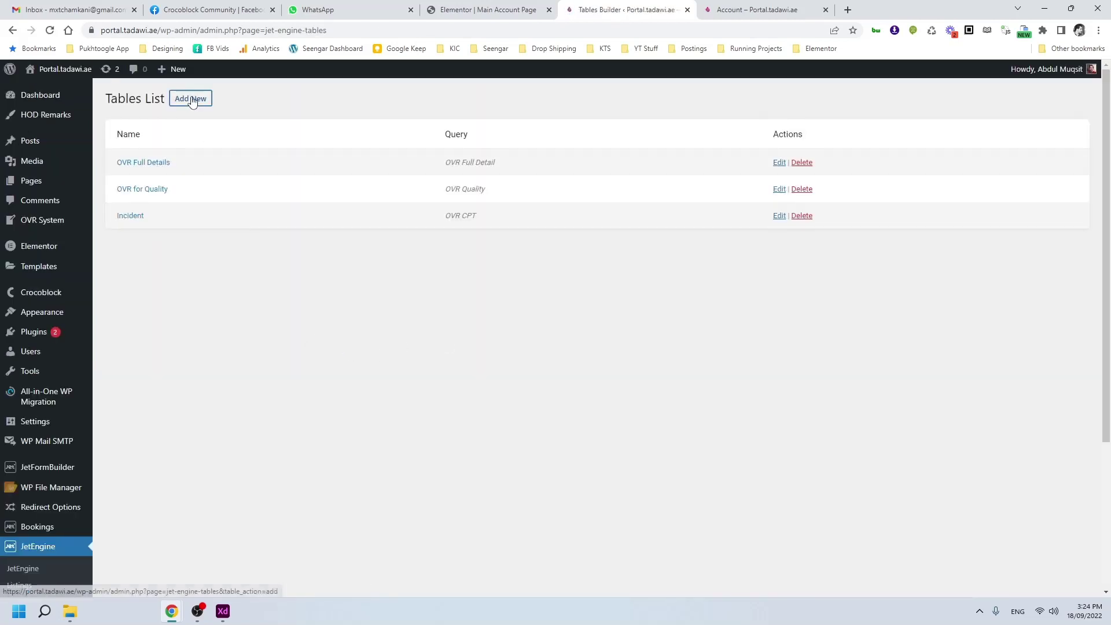
left_click(193, 102)
left_click(605, 146)
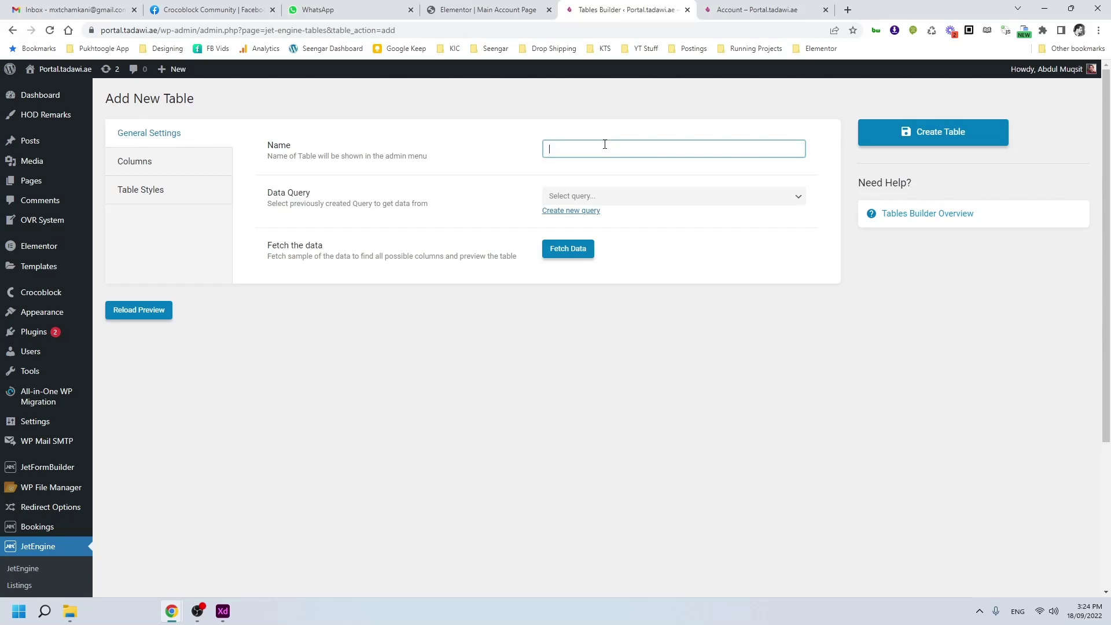
type("Innbox")
key("BackSpace")
key("BackSpace")
- Set the new table's data query to Inbox and fetch its sample data
left_click(593, 197)
left_click(576, 224)
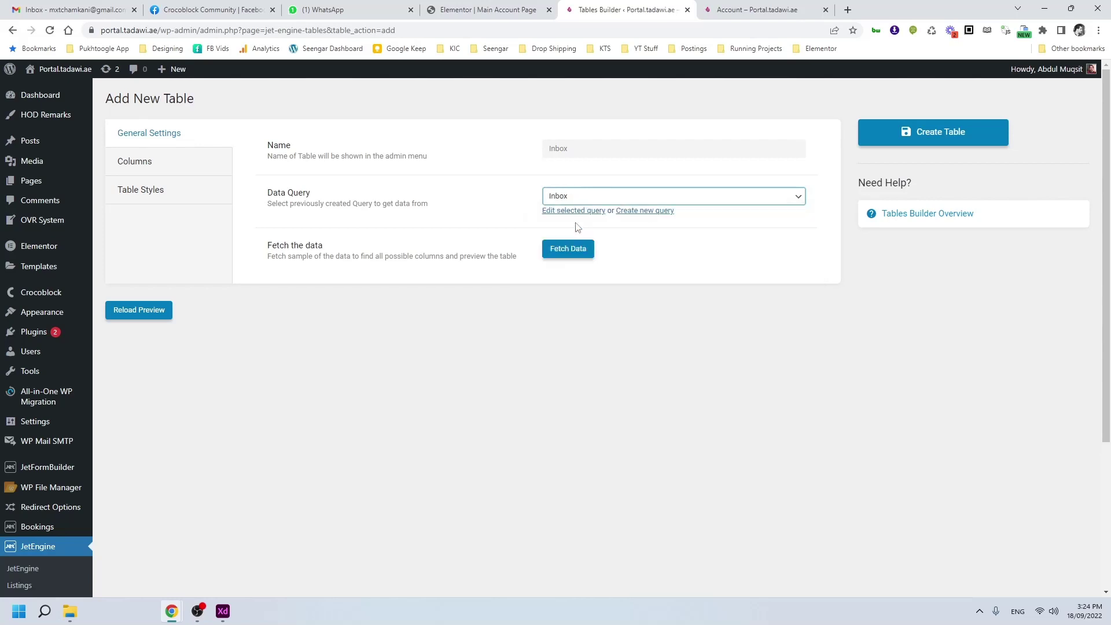
left_click(566, 255)
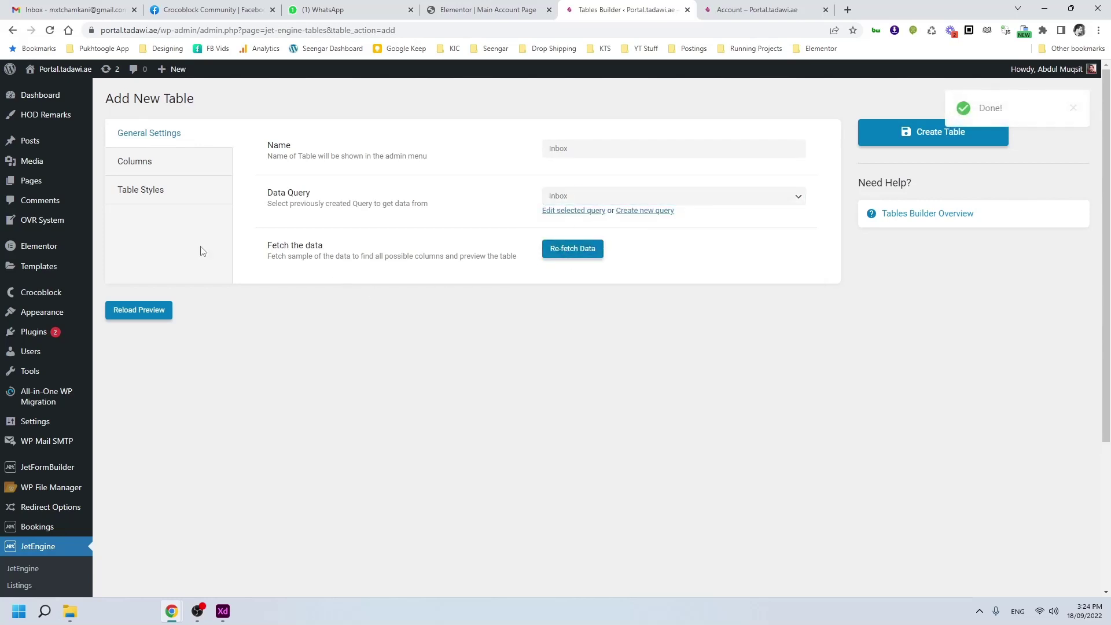
- Add a first column named From User with Raw Value content and Fetched Column as its data source
left_click(131, 167)
left_click(292, 141)
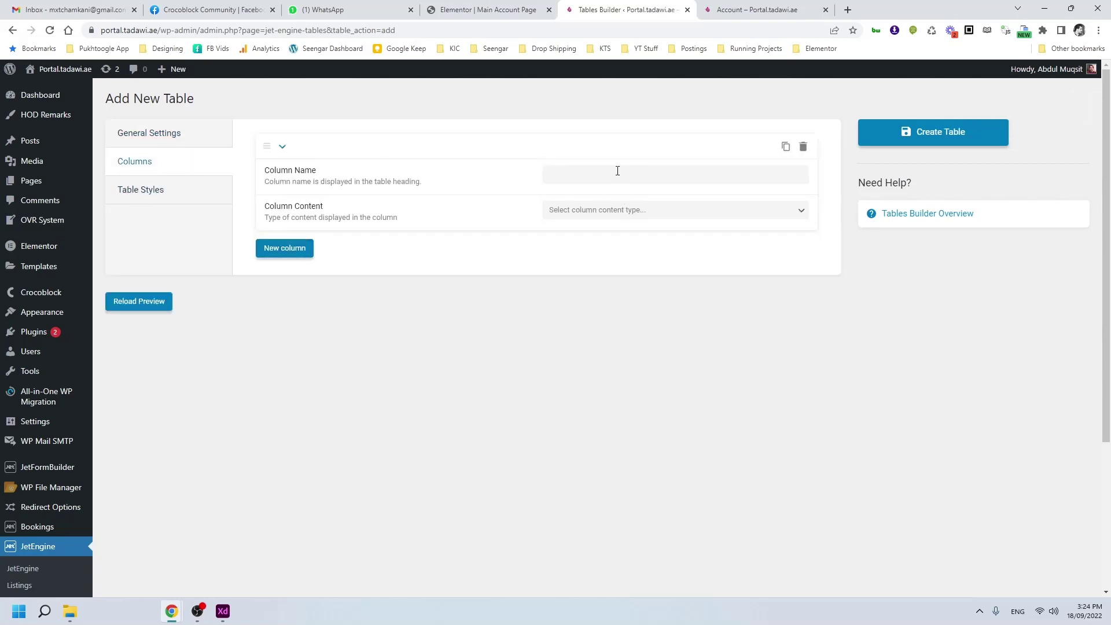
left_click(616, 172)
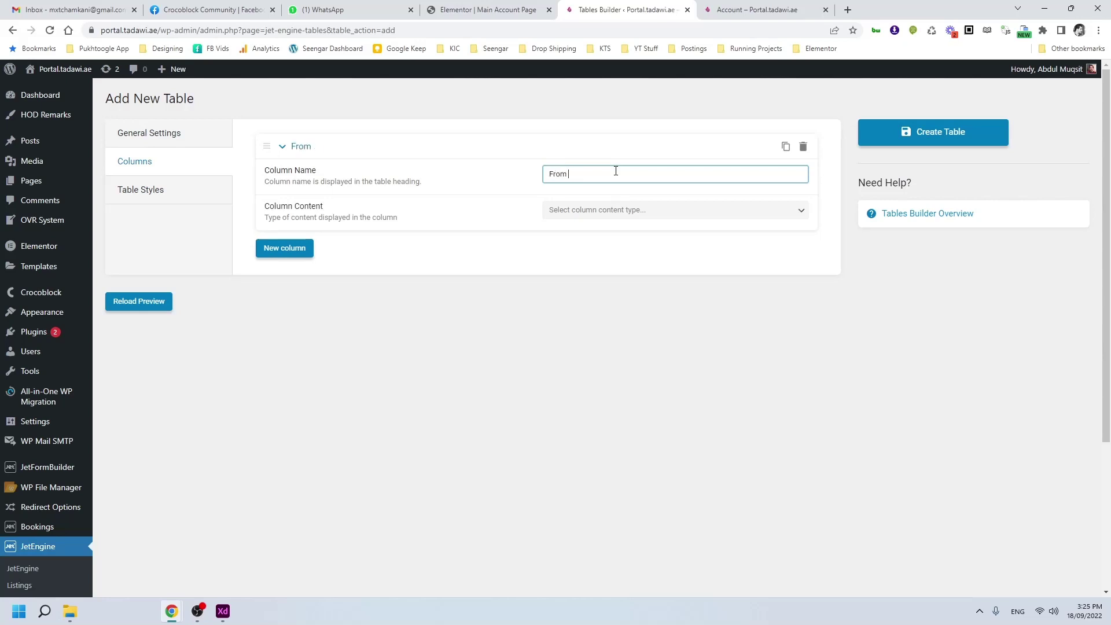
left_click(607, 210)
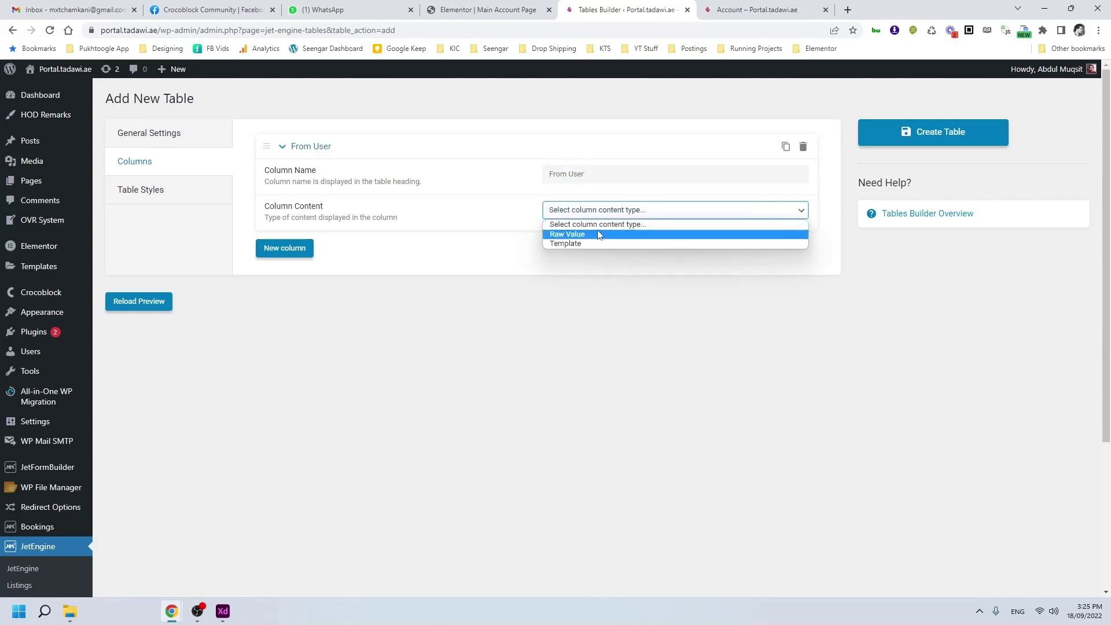
left_click(597, 230)
left_click(592, 249)
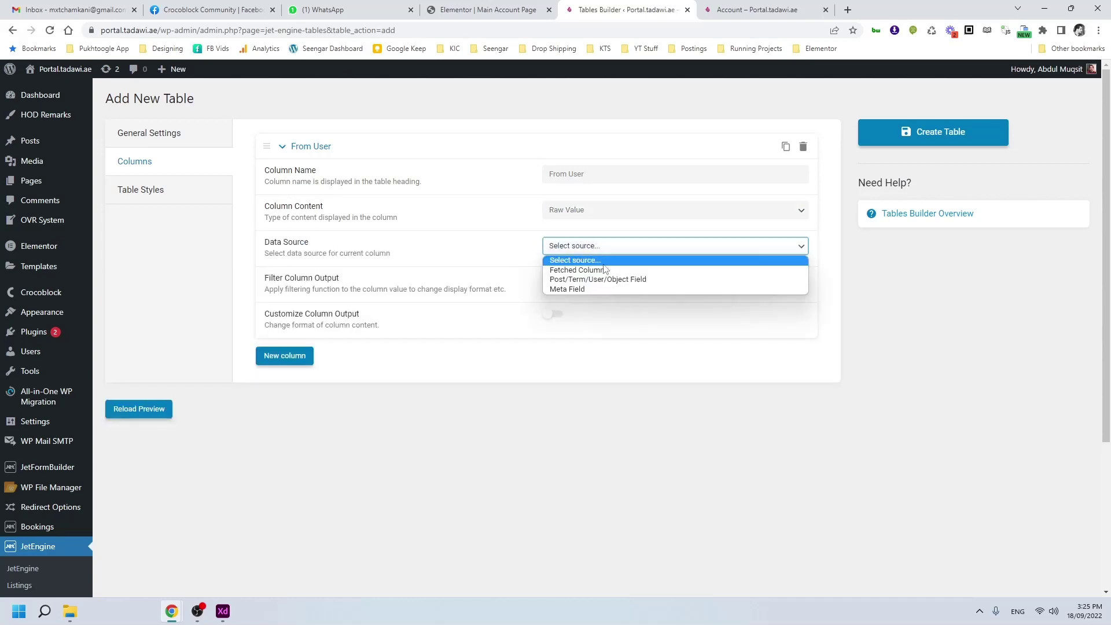
left_click(602, 270)
- Try Post/Term/User/Object Field as the From User column's data source and browse its available fields
left_click(579, 247)
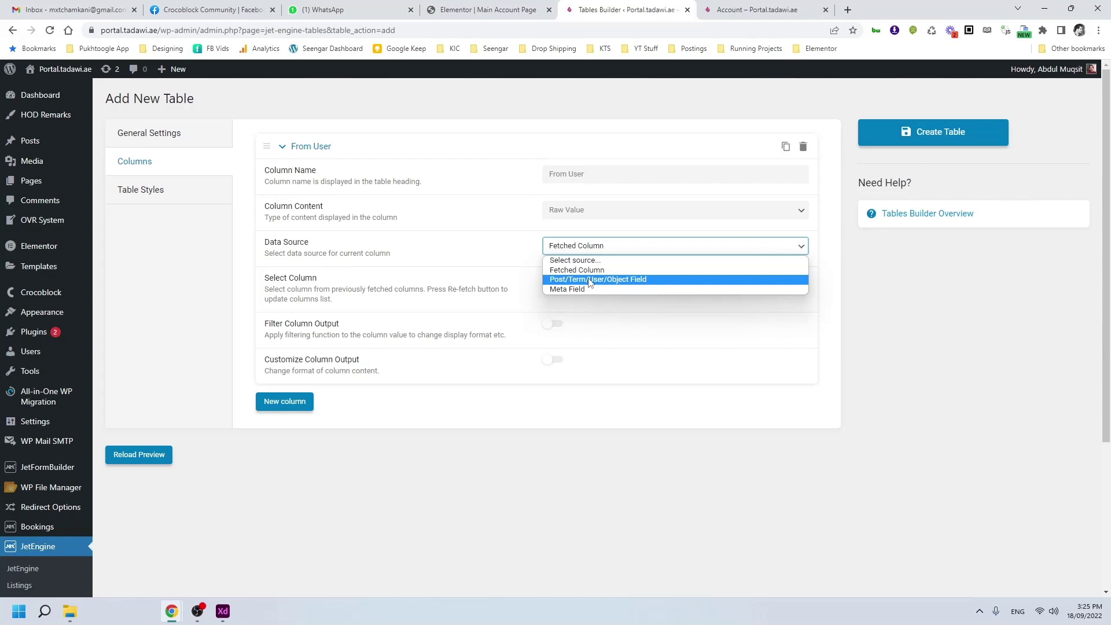
left_click(589, 280)
left_click(590, 281)
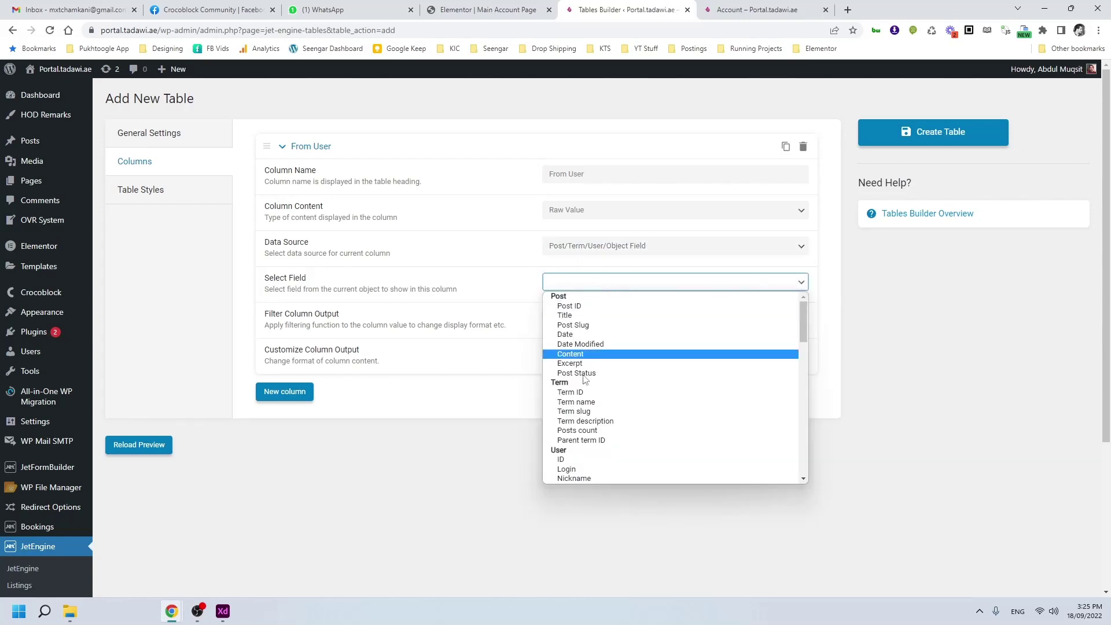
scroll(590, 324, "down", 10)
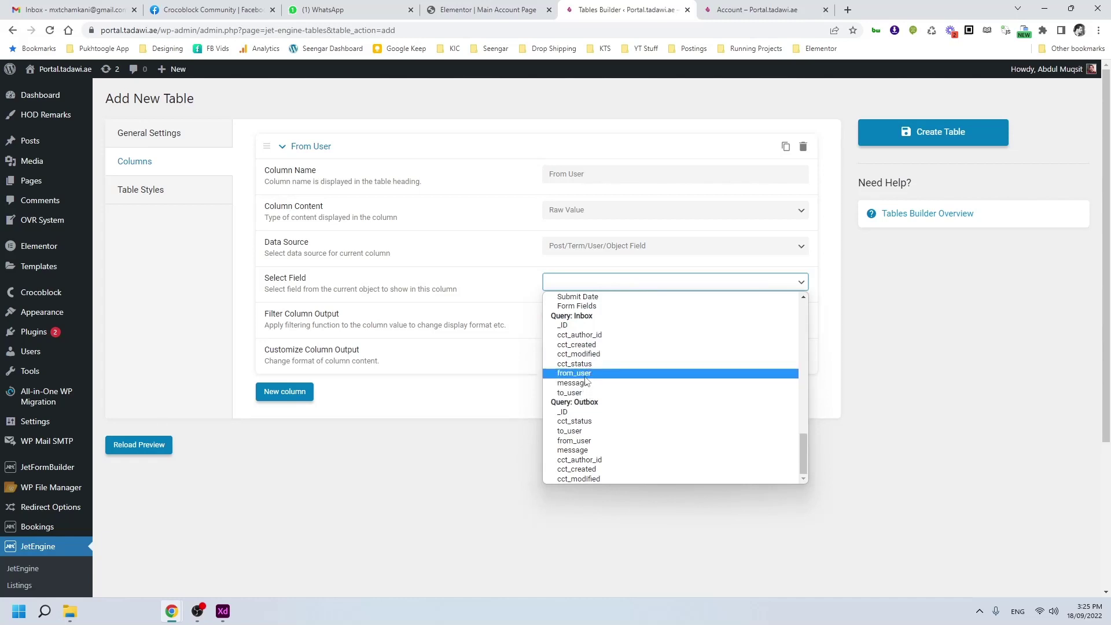
left_click(580, 213)
left_click(577, 235)
- Set the From User column to the fetched column display_name and reload the table preview
left_click(578, 245)
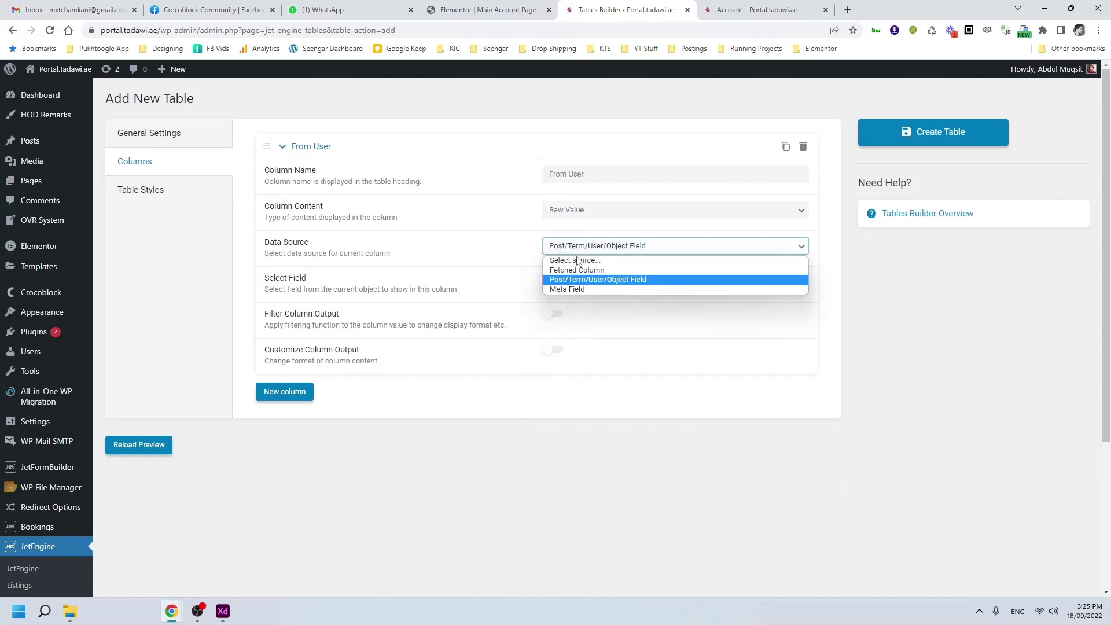
left_click(577, 268)
left_click(578, 282)
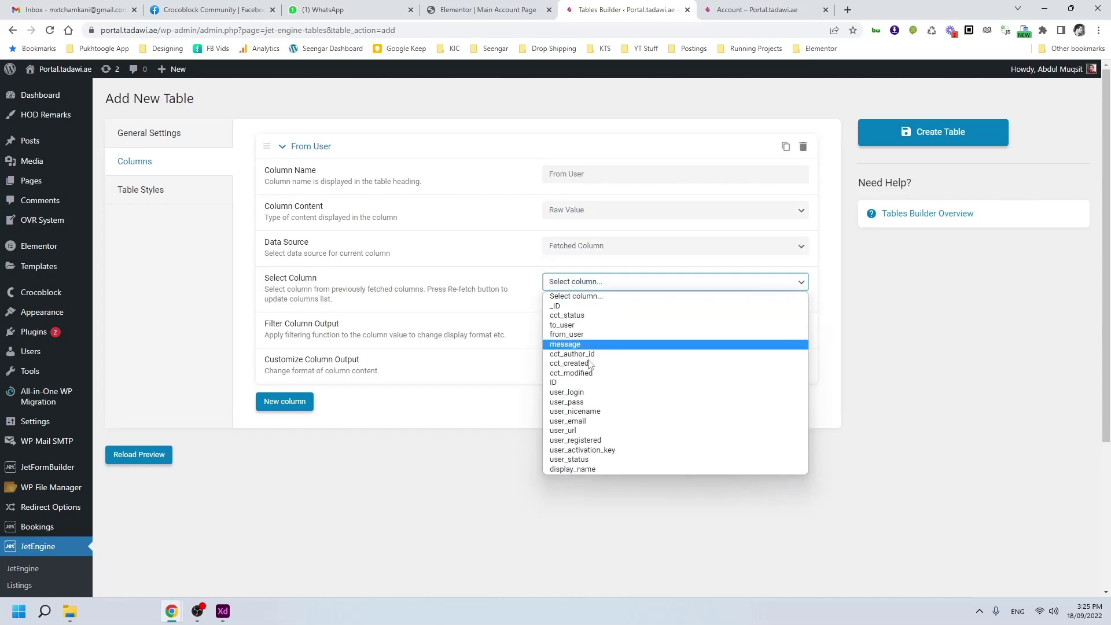
left_click(577, 470)
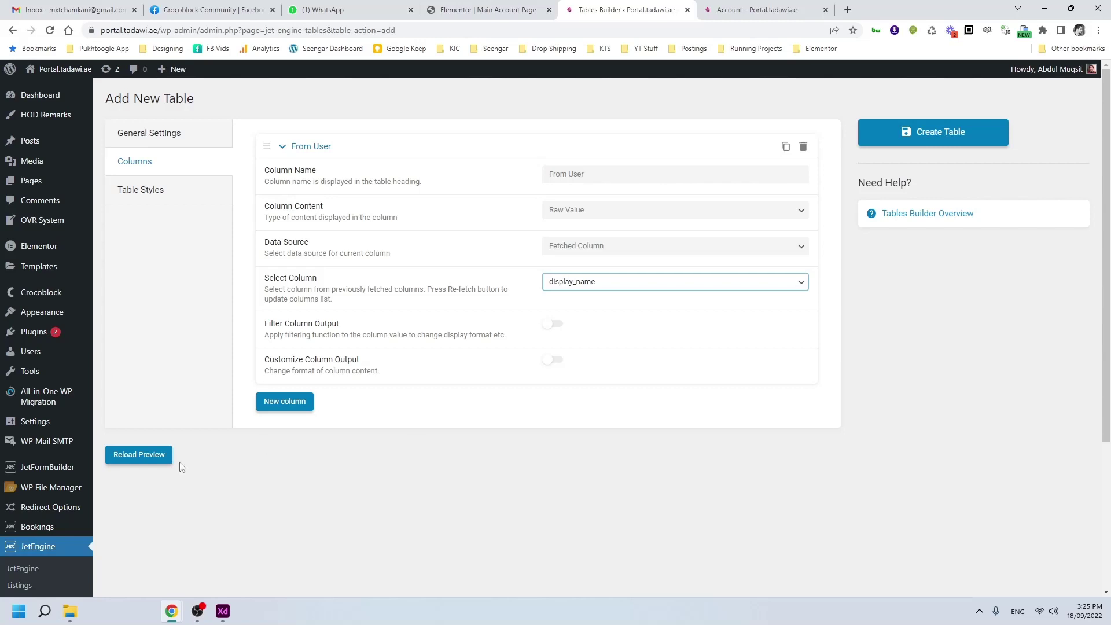
left_click(154, 460)
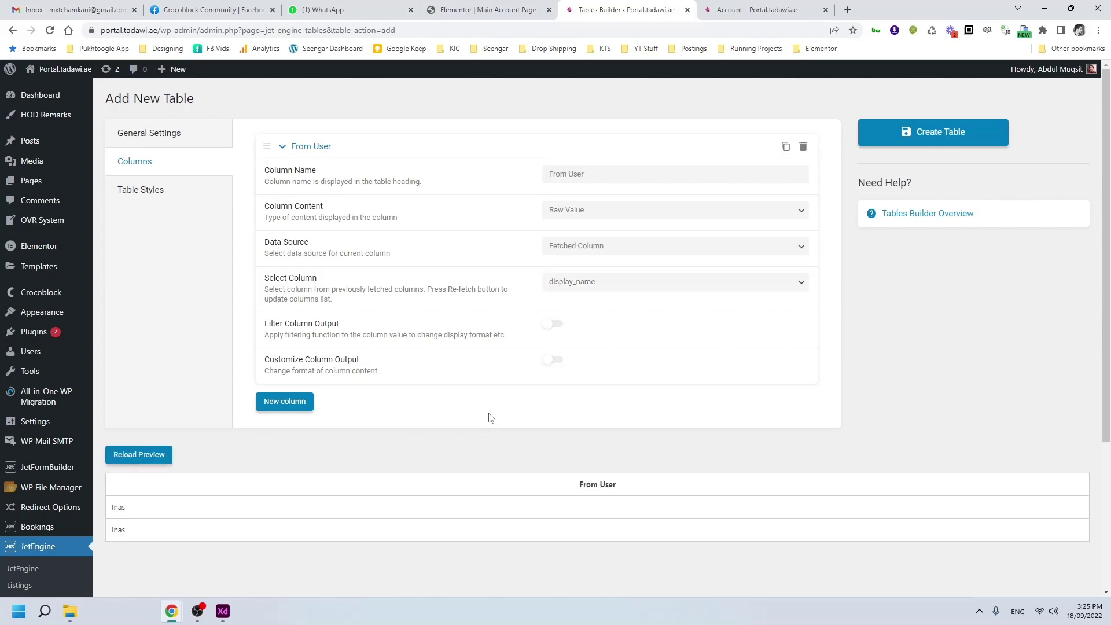
left_click_drag(127, 515, 134, 526)
left_click(150, 528)
- Add a second column named Date & Time with Raw Value content
left_click(285, 401)
scroll(581, 278, "down", 3)
left_click(582, 267)
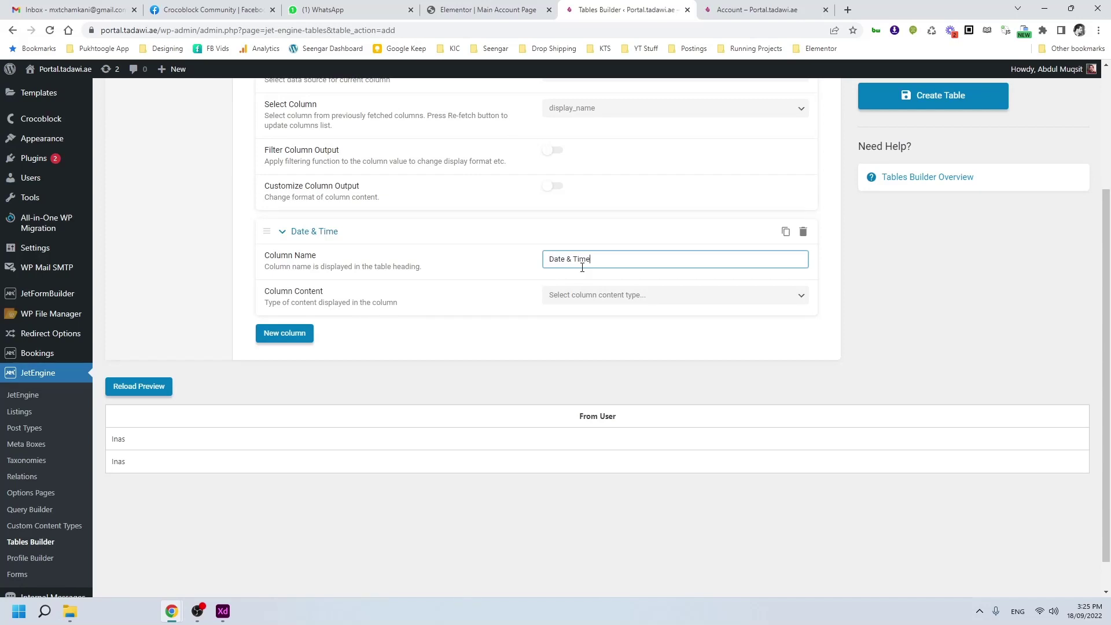
left_click(592, 296)
left_click(578, 317)
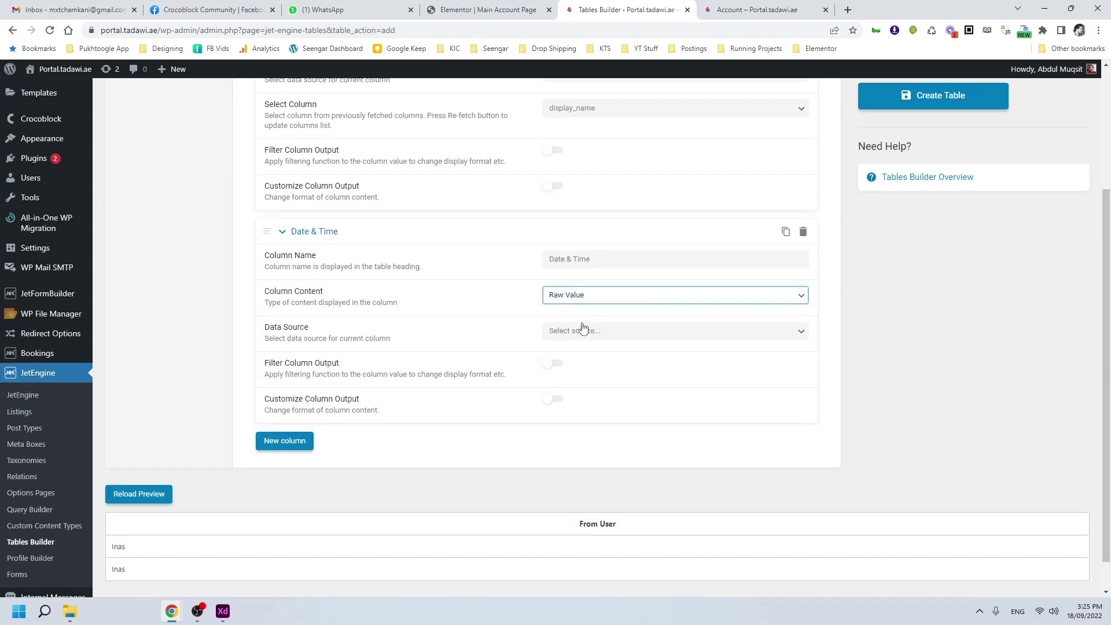
- Source the Date & Time column from the fetched column cct_created and reload the preview to check the timestamps
left_click(580, 331)
left_click(579, 356)
left_click(580, 367)
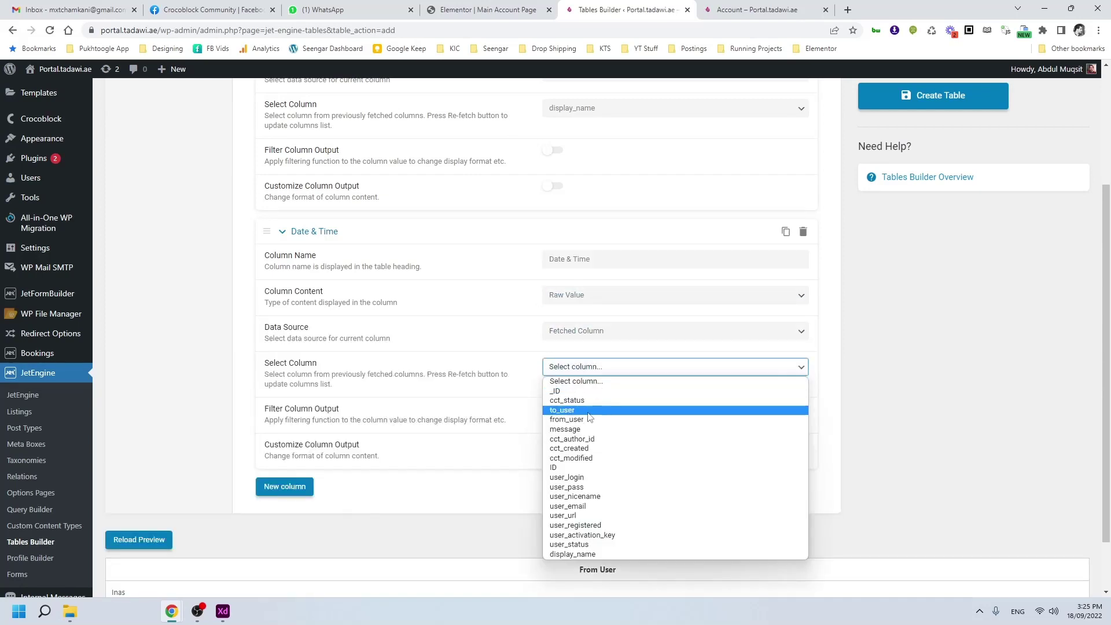
left_click(581, 447)
scroll(526, 401, "down", 2)
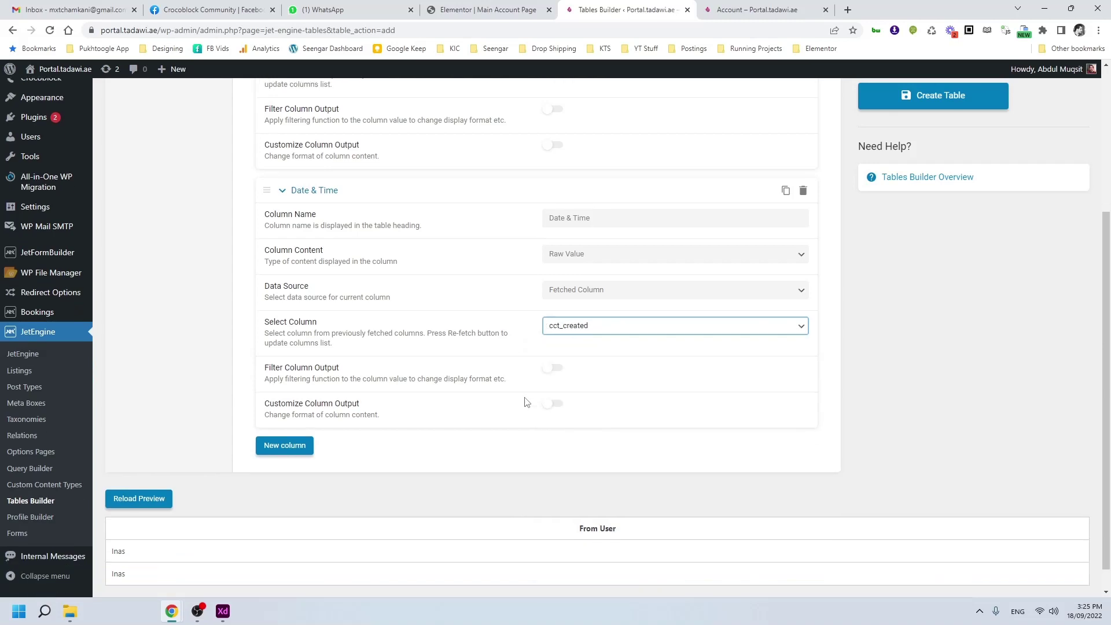
left_click(147, 474)
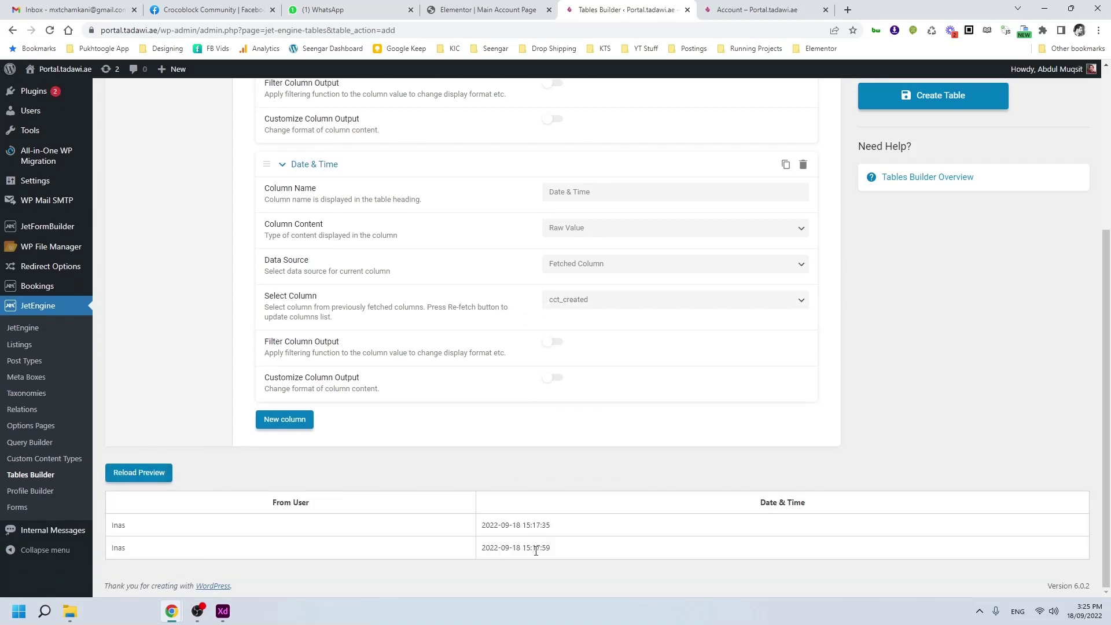
left_click_drag(482, 526, 585, 525)
left_click(539, 465)
- Filter the Date & Time output with the Human readable time difference callback and reload the preview
left_click(552, 342)
scroll(550, 342, "down", 1)
left_click(577, 345)
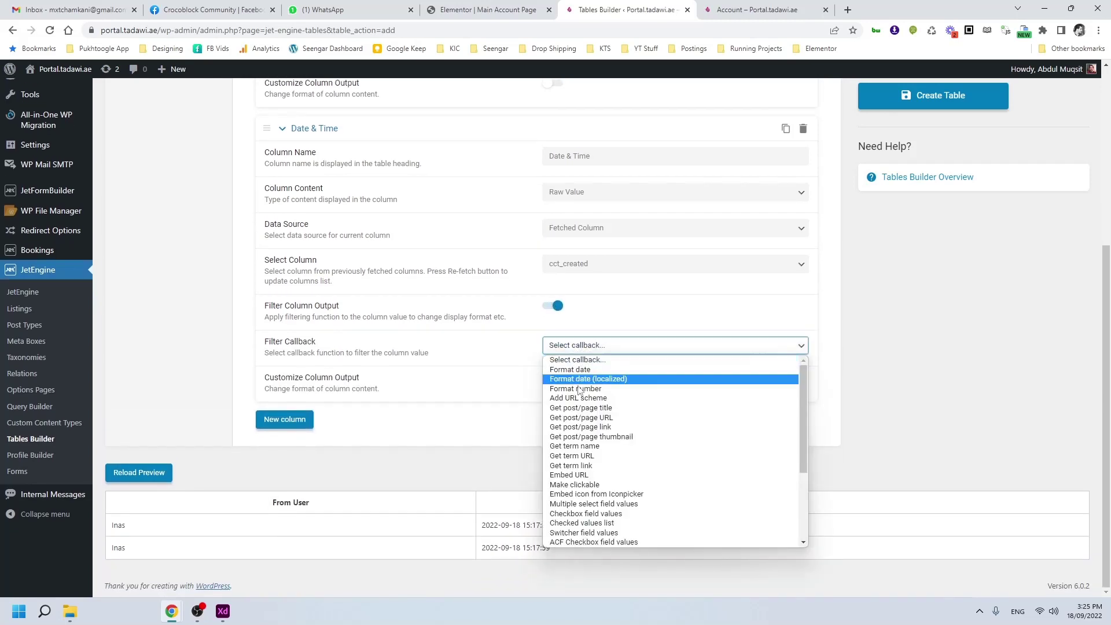
scroll(579, 391, "down", 3)
left_click(584, 497)
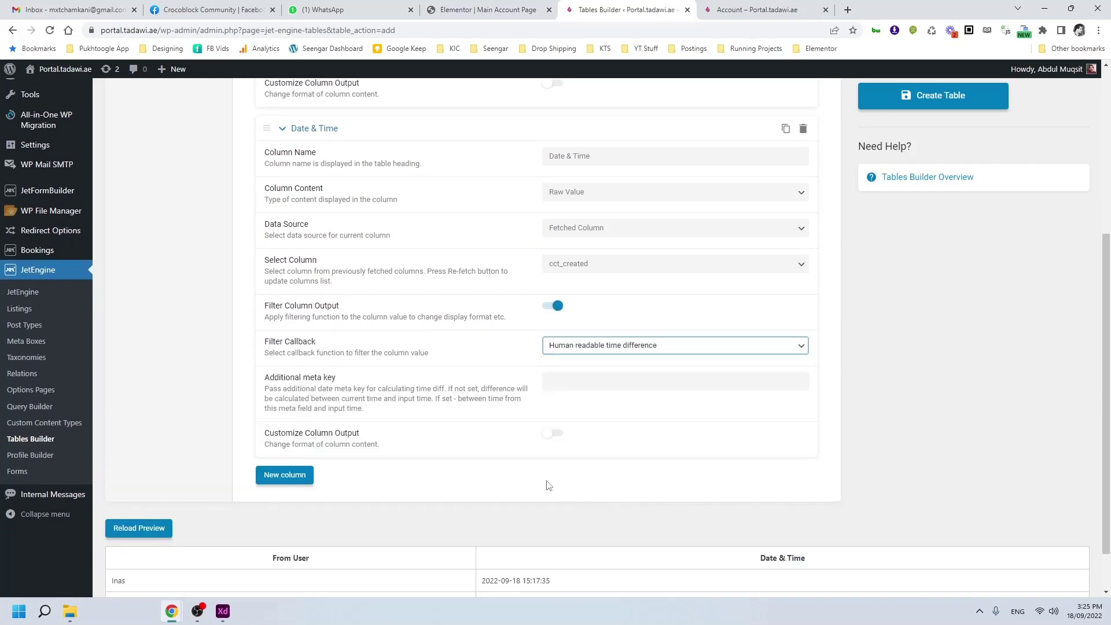
left_click(121, 528)
scroll(347, 509, "down", 1)
left_click_drag(568, 525, 629, 548)
left_click(587, 458)
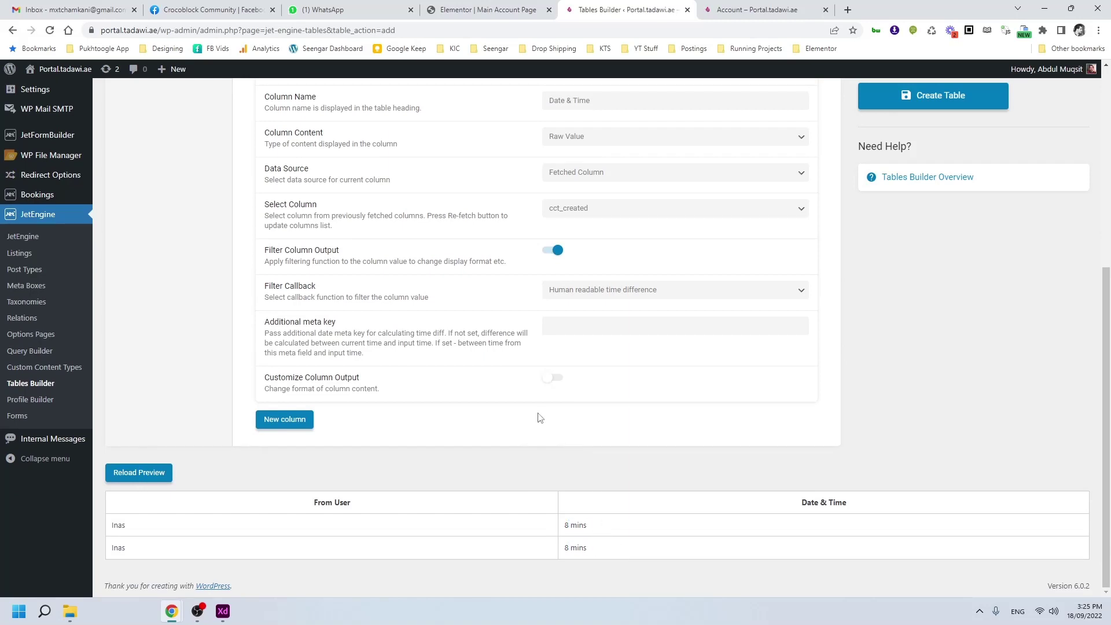
- Add a third column named Message with Raw Value content
left_click(285, 419)
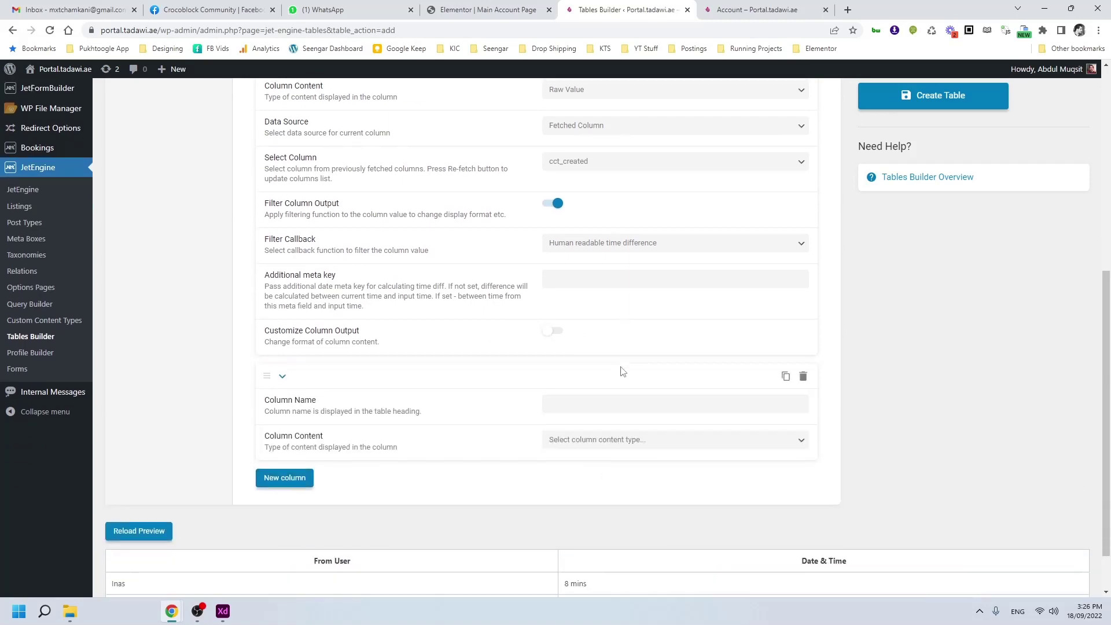
left_click(606, 344)
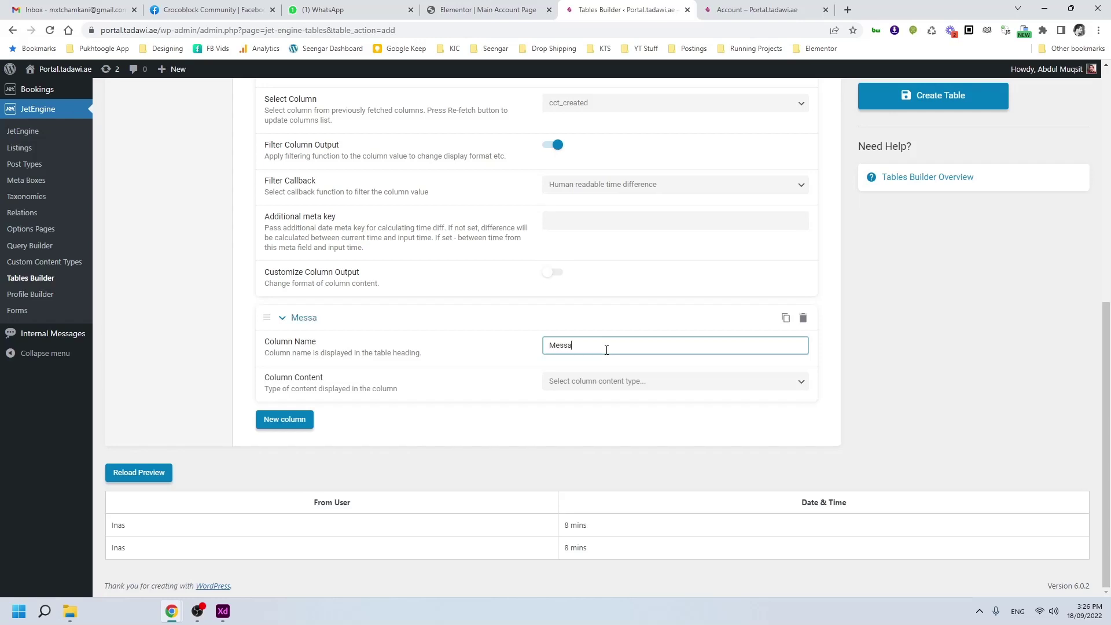
type("Messagw")
key("Tab")
key("shift+Tab")
type("Message")
key("Tab")
left_click(567, 380)
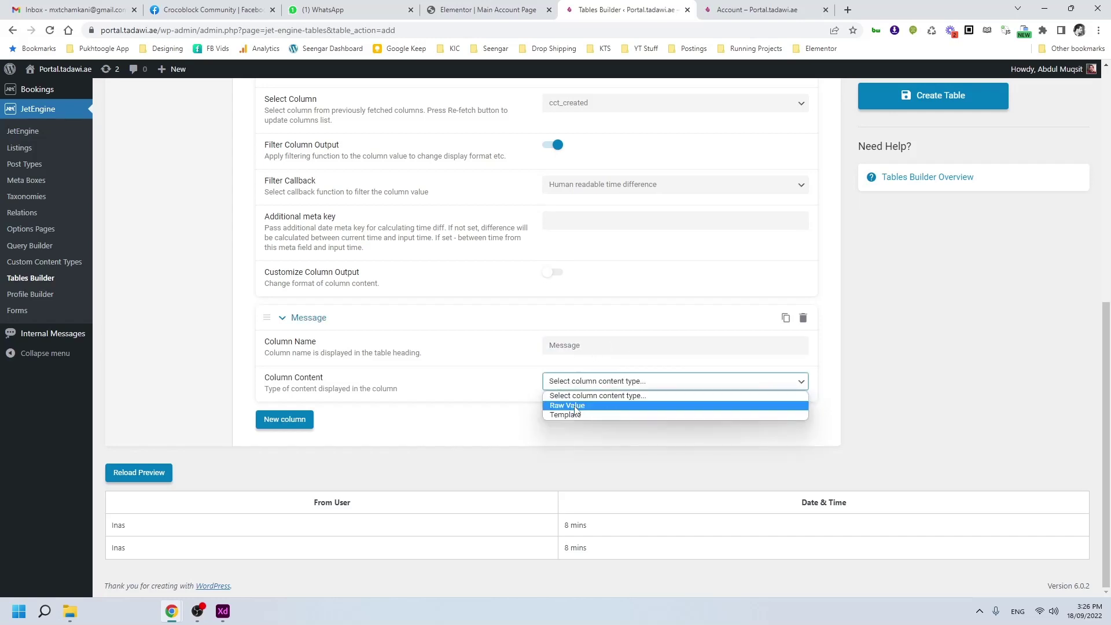
left_click(572, 406)
- Source the Message column from the fetched column message and reload the preview to check the message texts
left_click(573, 416)
left_click(575, 442)
left_click(572, 453)
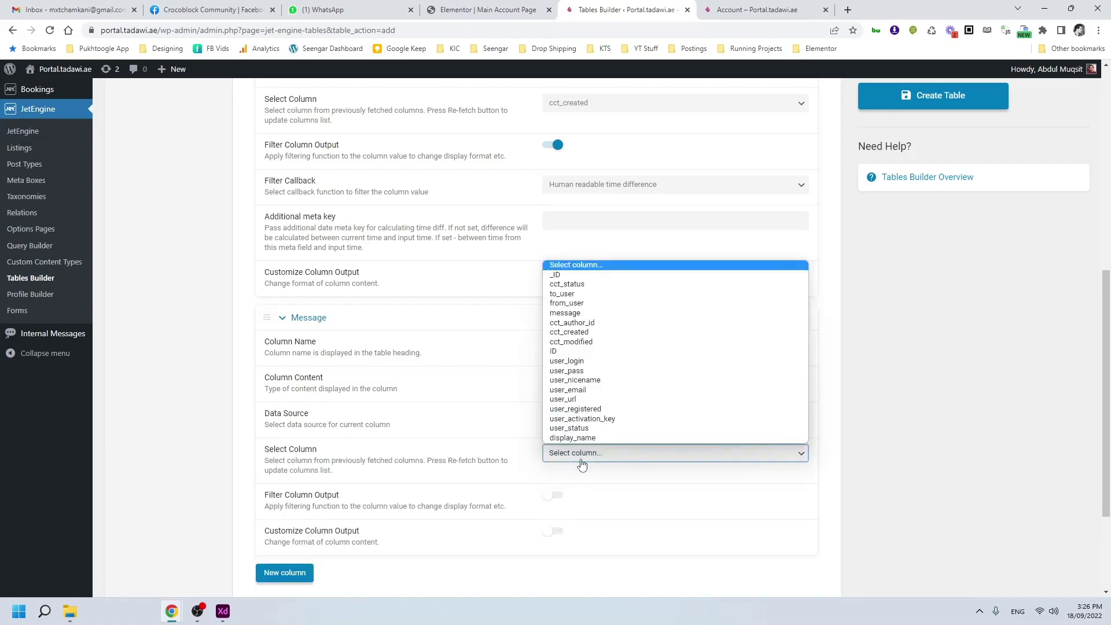
left_click(569, 313)
scroll(394, 393, "down", 3)
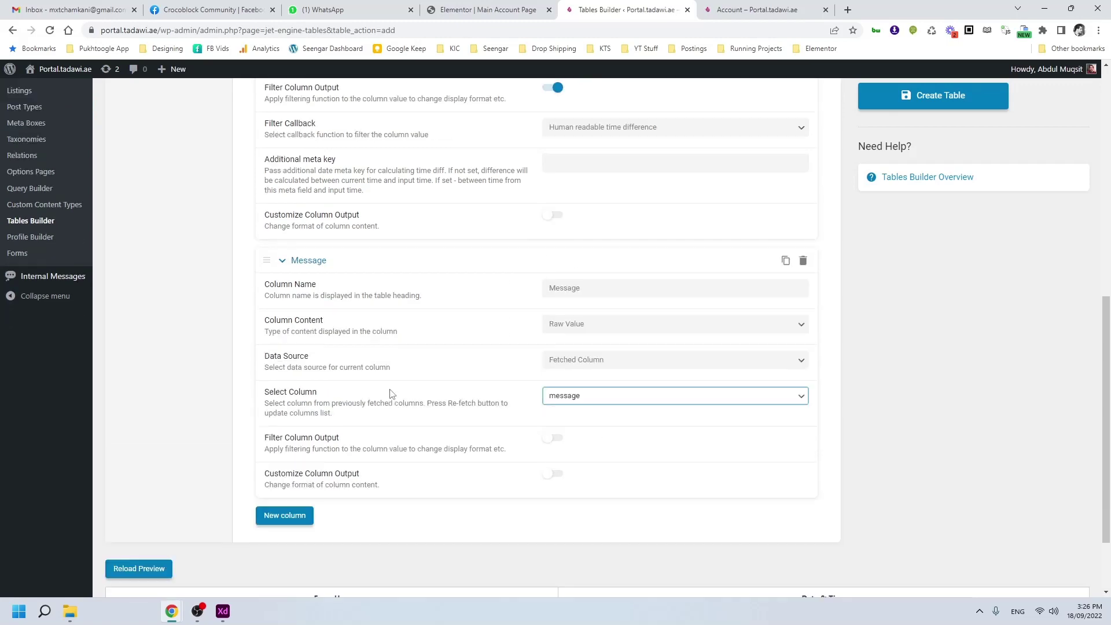
left_click(155, 473)
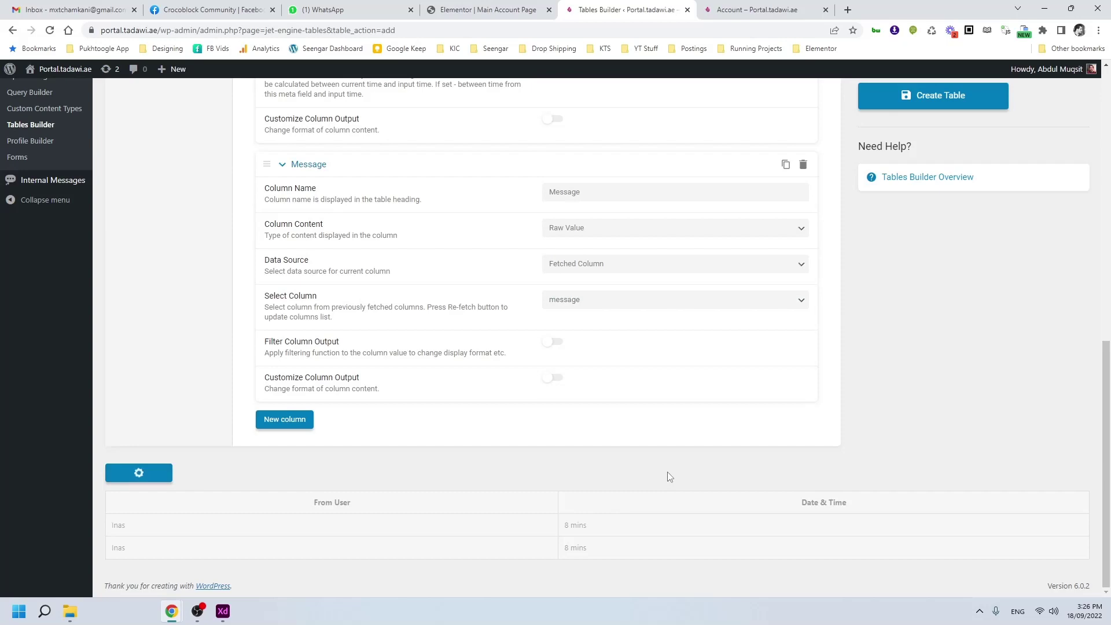
left_click_drag(487, 558, 662, 556)
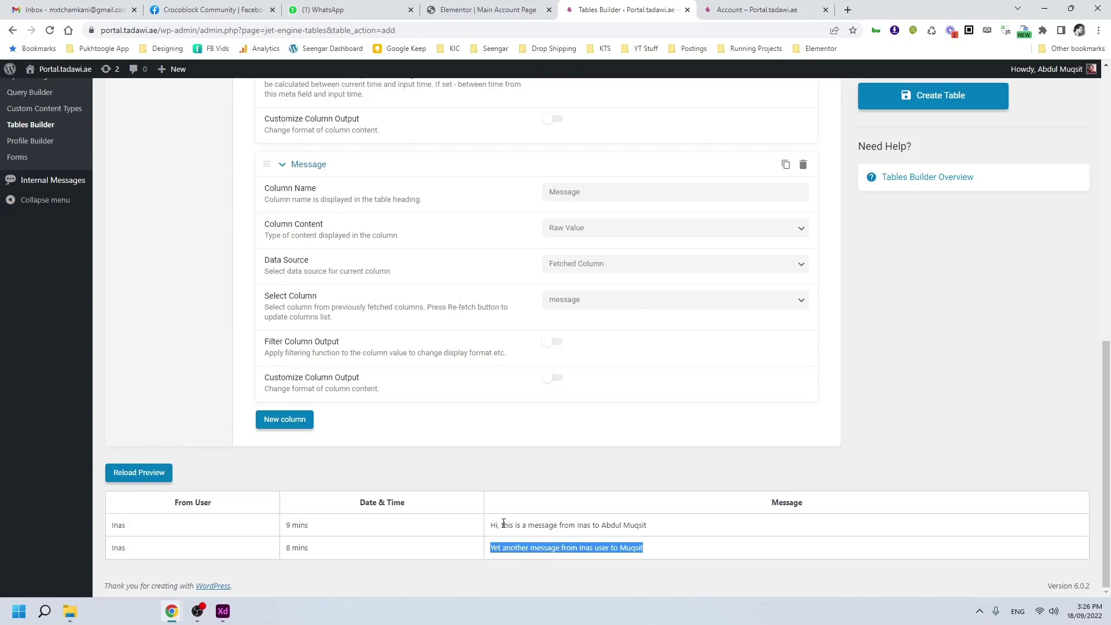
left_click_drag(504, 523, 612, 476)
left_click(612, 477)
- Create the Inbox table with its three configured columns
scroll(604, 470, "up", 10)
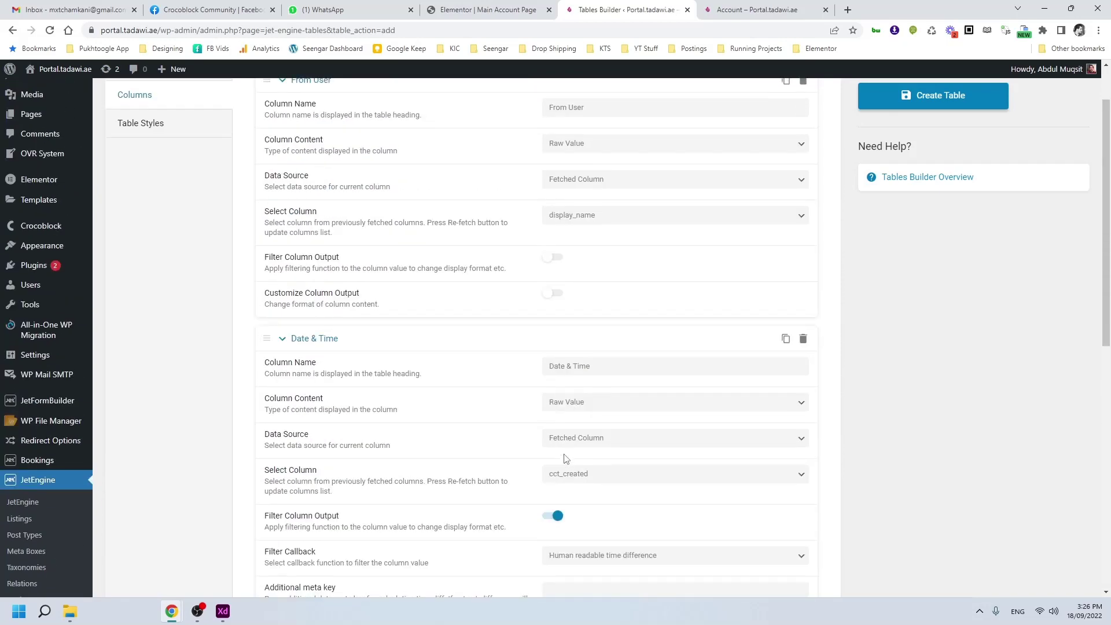
scroll(566, 458, "up", 1)
left_click(939, 130)
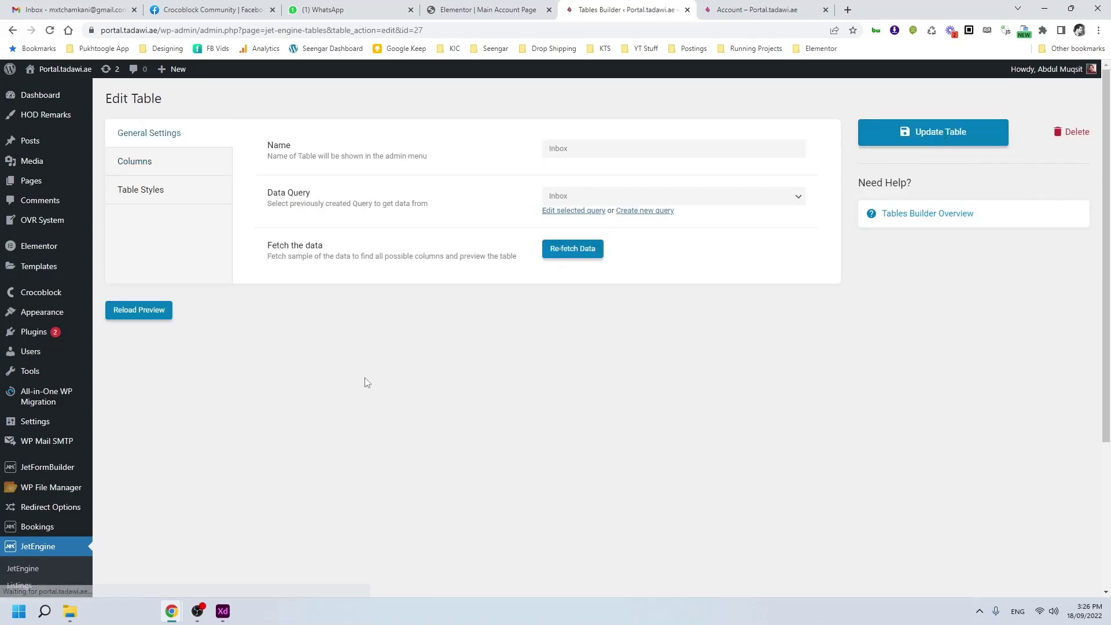
- Return to the Tables Builder list, start another new table and name it Sent Items
scroll(35, 566, "down", 3)
left_click(39, 509)
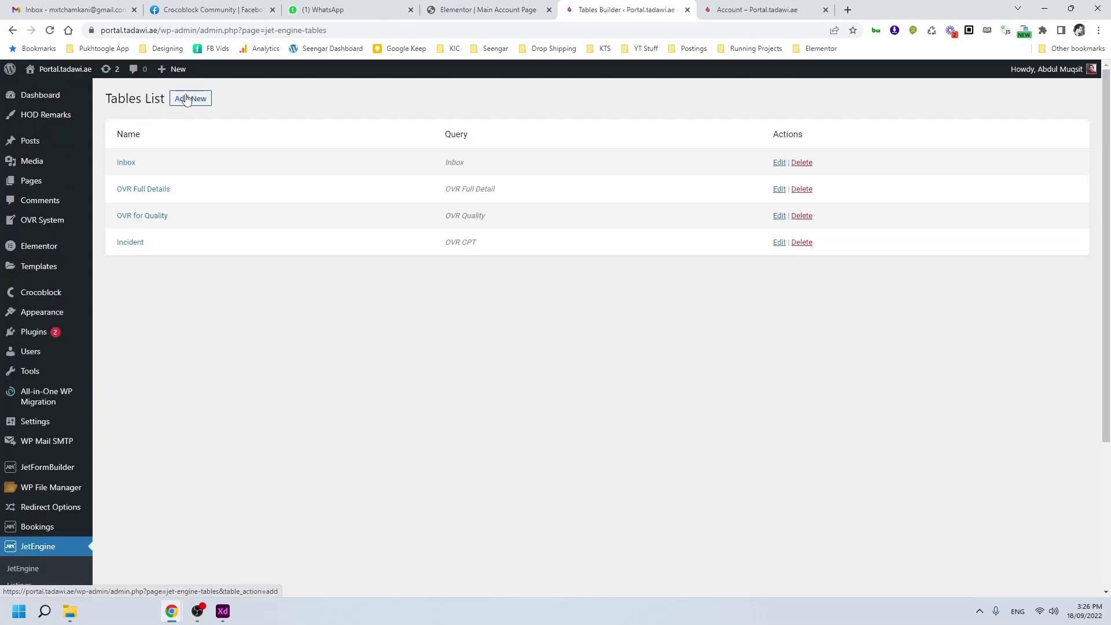
left_click(186, 99)
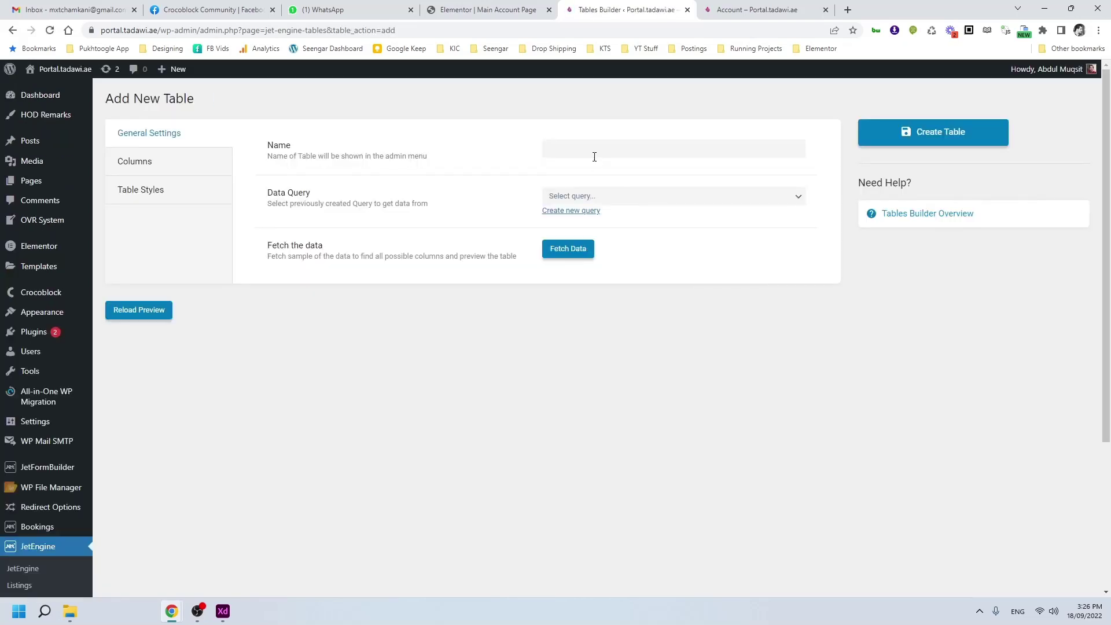
left_click(594, 155)
type("Sent Item")
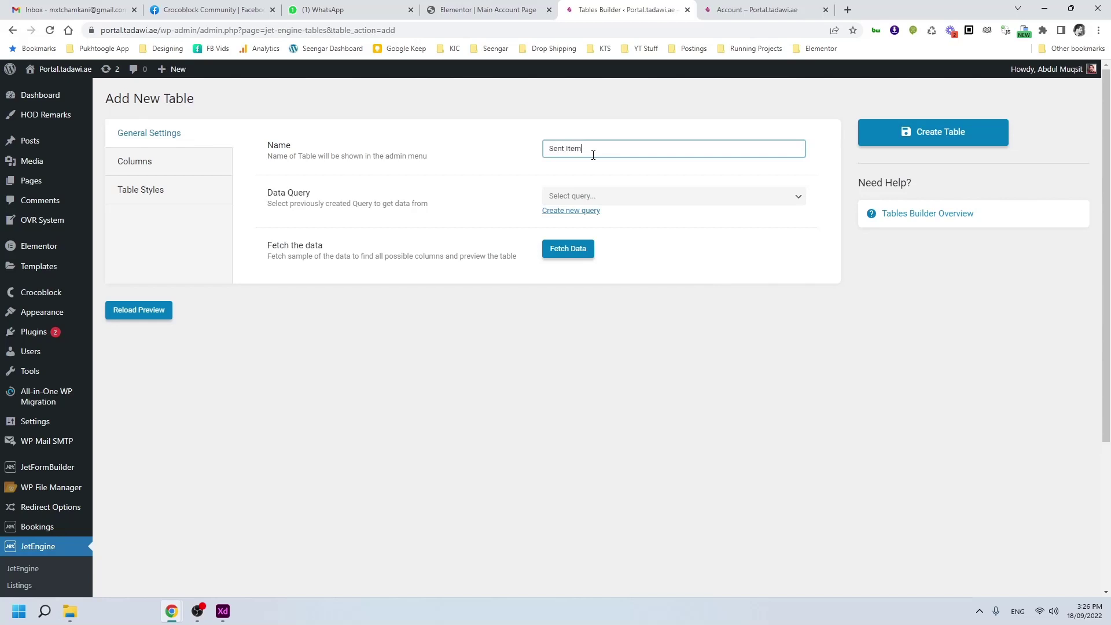
type("s")
key("Tab")
- Set the new table's data query to Outbox and rename the table Outbox
left_click(590, 194)
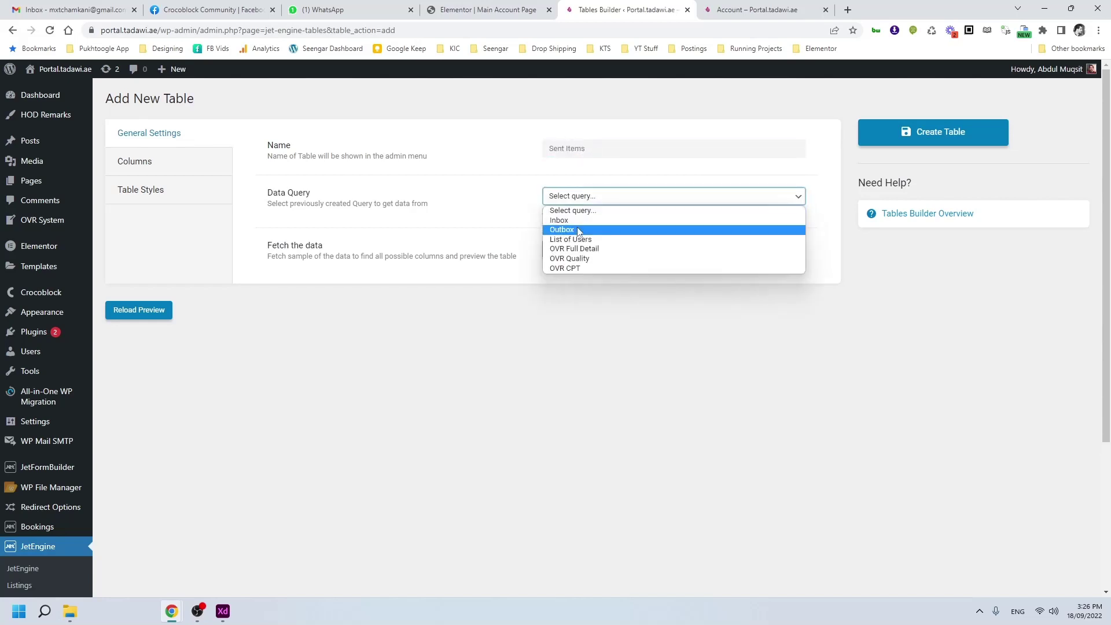
left_click(602, 226)
triple_click(610, 154)
type("Otu")
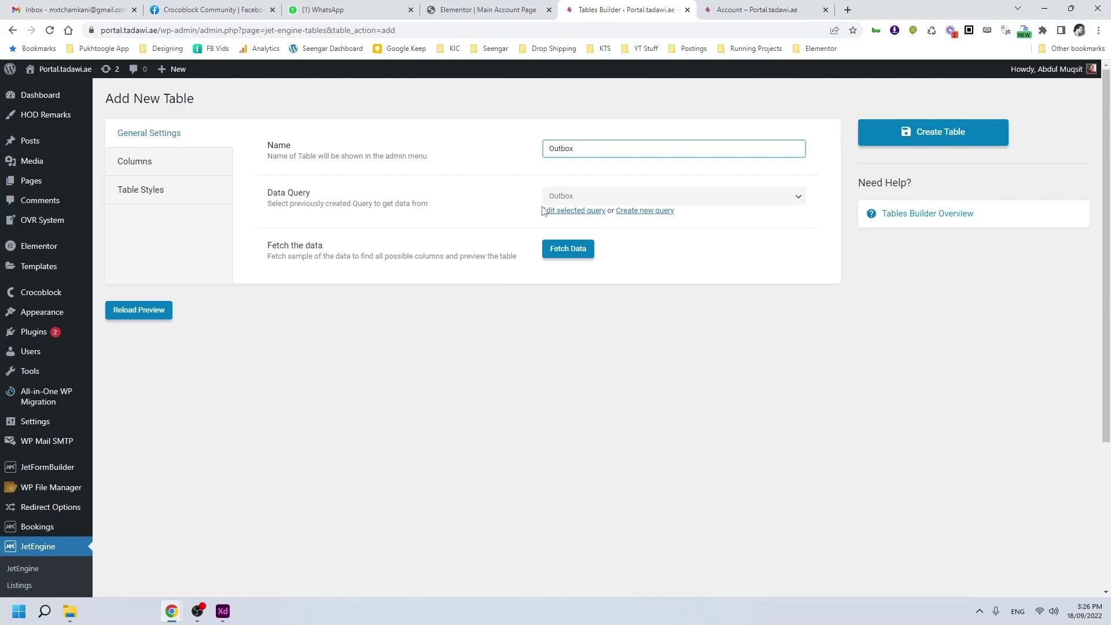
- Fetch the Outbox table's sample data and open its column settings
left_click(567, 248)
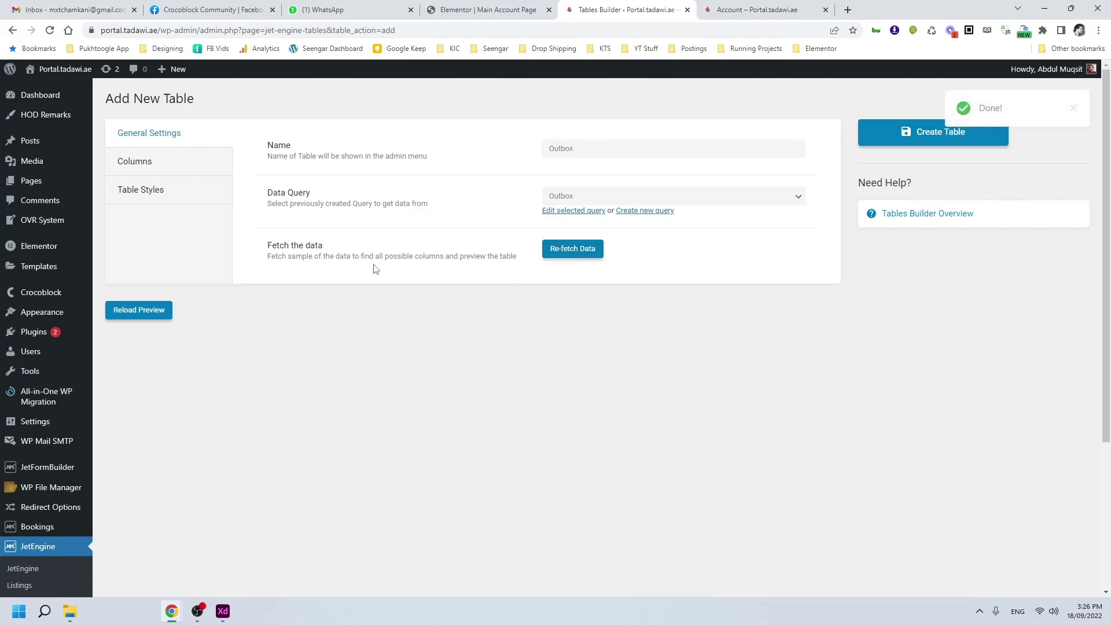
left_click(144, 167)
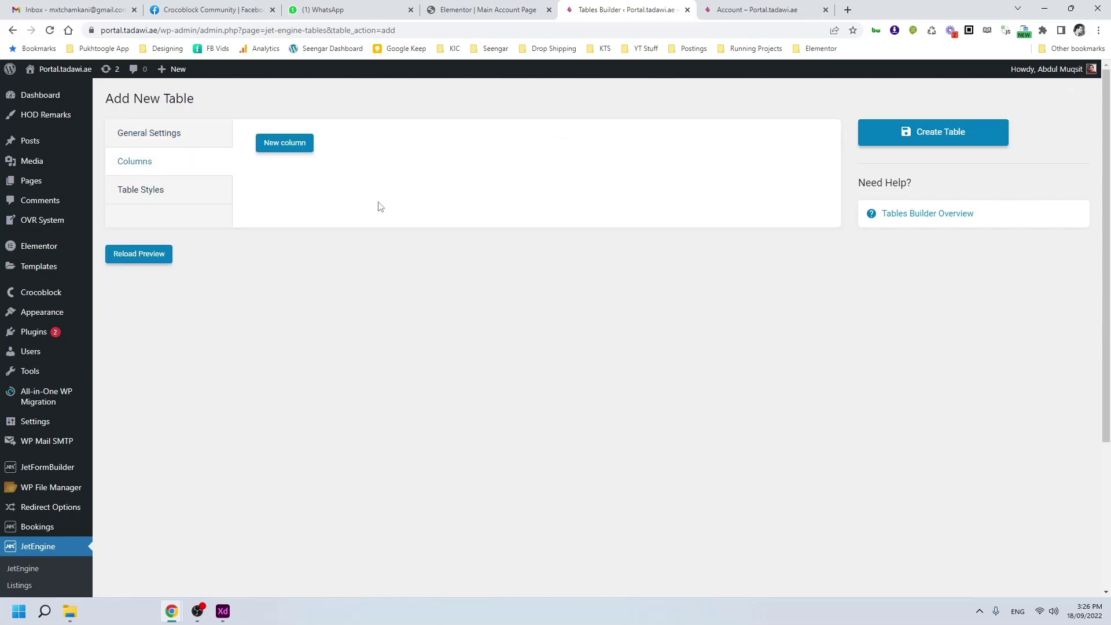
- Add a first column named To User to the Outbox table and set its content to Raw Value
left_click(294, 147)
left_click(584, 173)
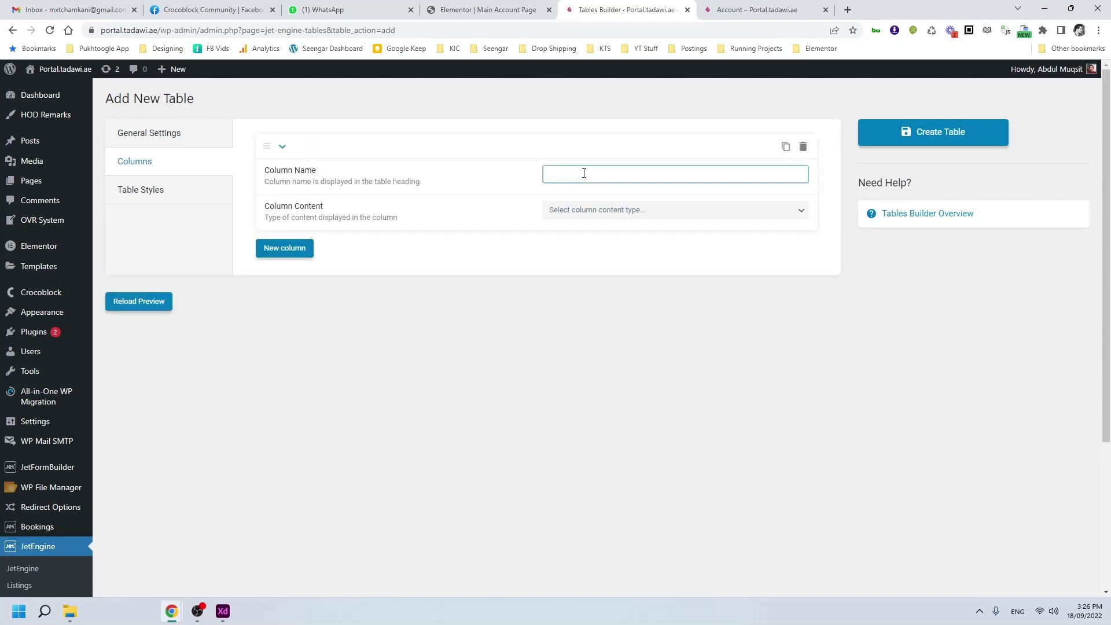
type("To SUer")
key("ctrl+a")
type("To")
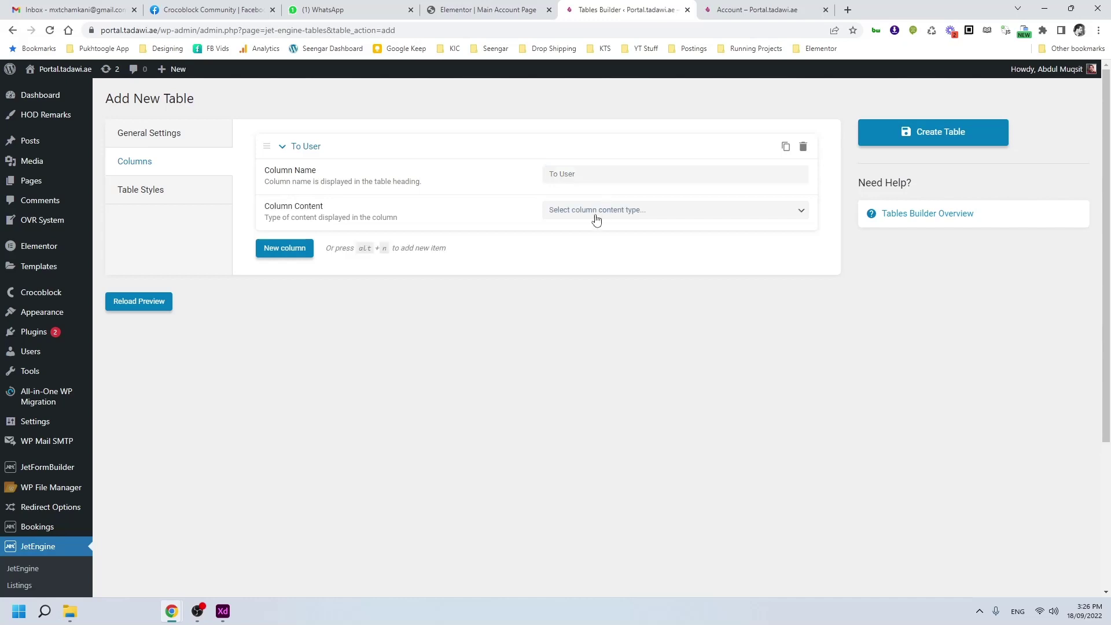
left_click(596, 209)
left_click(577, 231)
- Source the To User column from the fetched column display_name and reload the table preview
left_click(575, 247)
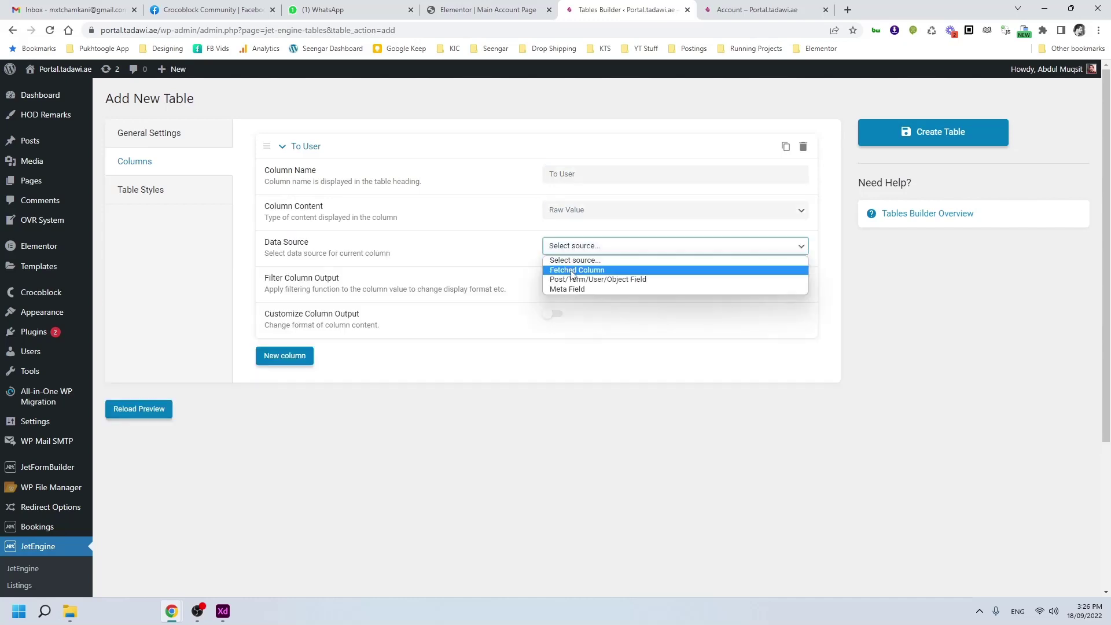
left_click(577, 269)
left_click(579, 281)
left_click(565, 469)
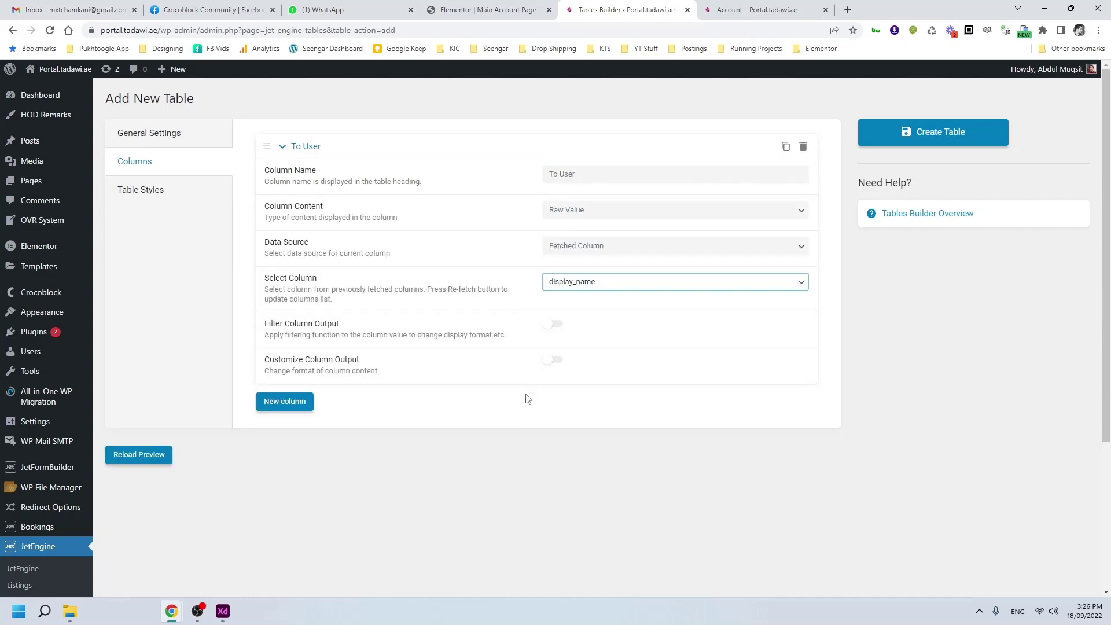
left_click(134, 454)
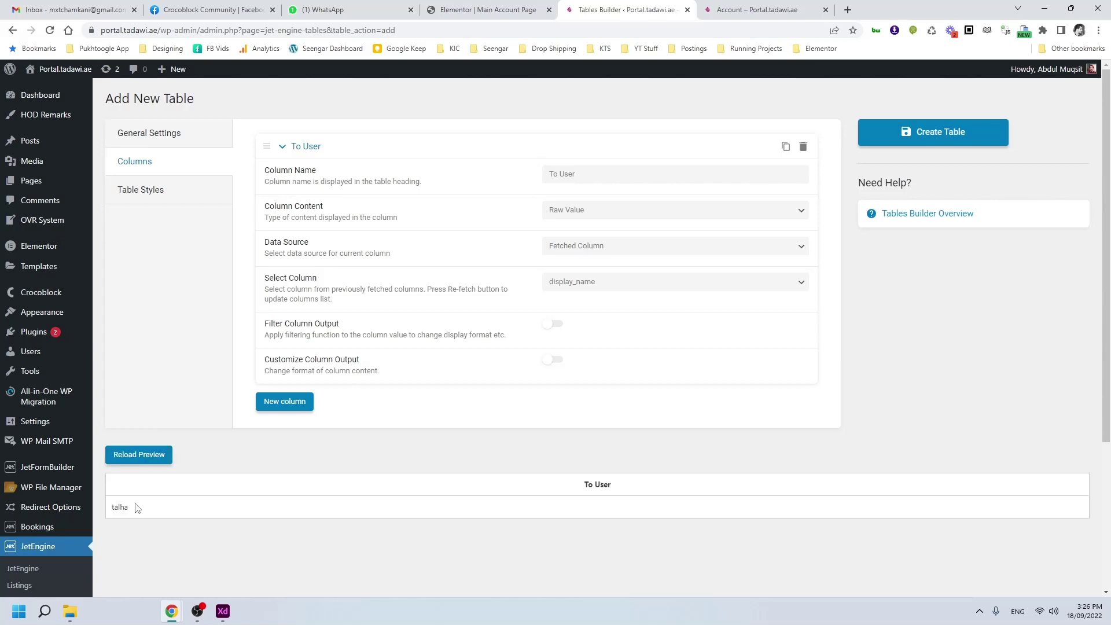
left_click_drag(135, 504, 154, 519)
left_click(332, 503)
- Add a second column named Date & Time with Raw Value as its content
left_click(285, 401)
scroll(625, 367, "down", 3)
left_click(599, 255)
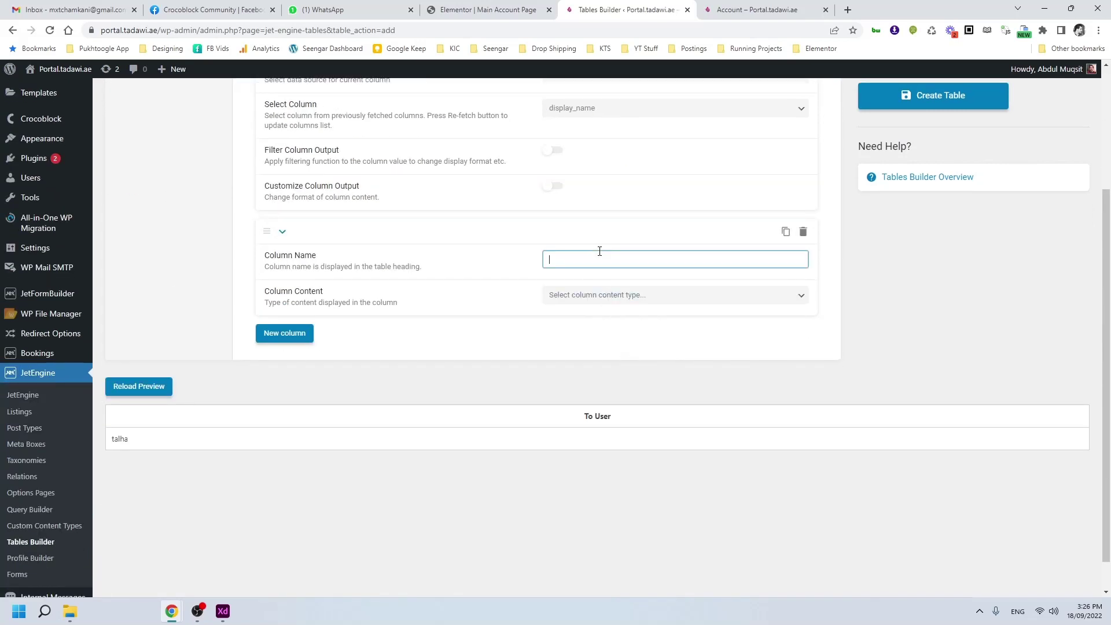
type("Date & Time")
key("Tab")
left_click(683, 289)
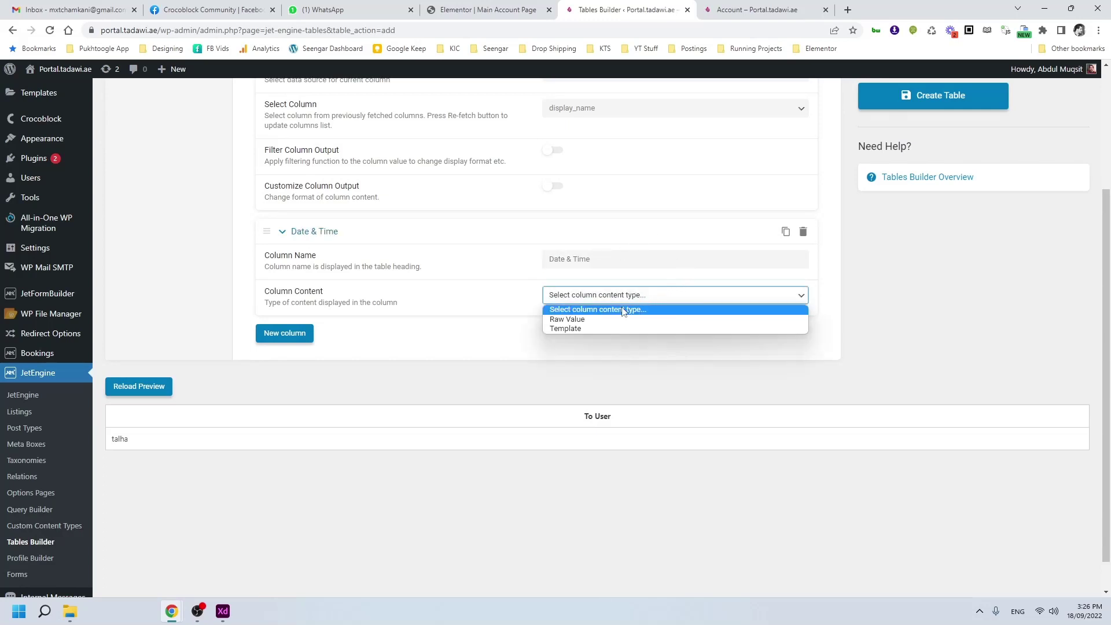
left_click(612, 318)
- Set the Date & Time column's data source to Fetched Column, using cct_created
left_click(596, 331)
left_click(584, 350)
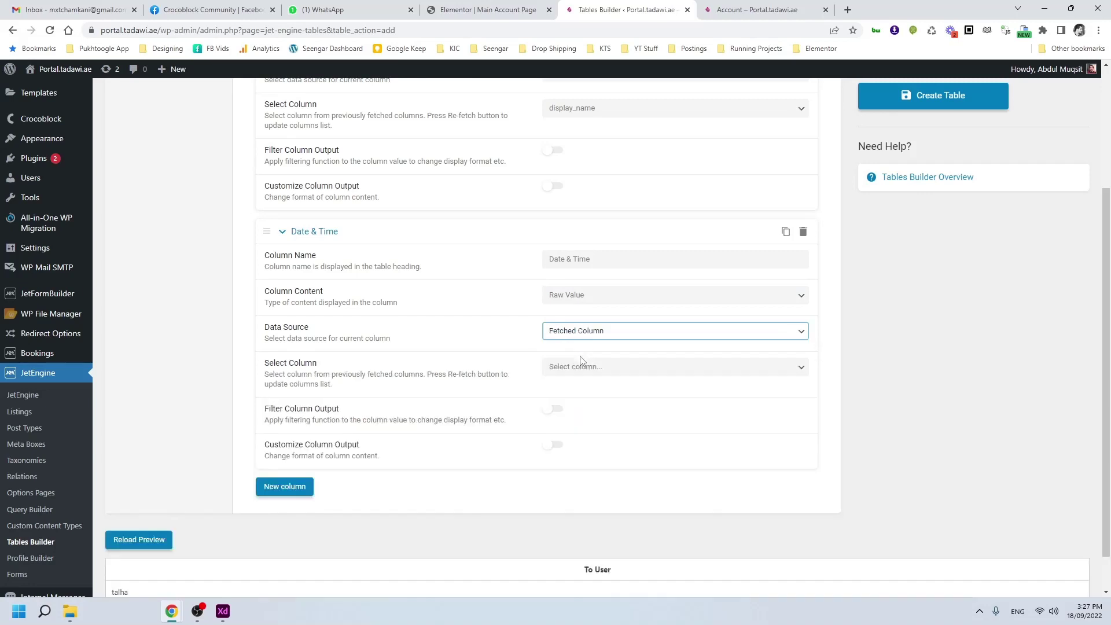
left_click(578, 367)
left_click(573, 447)
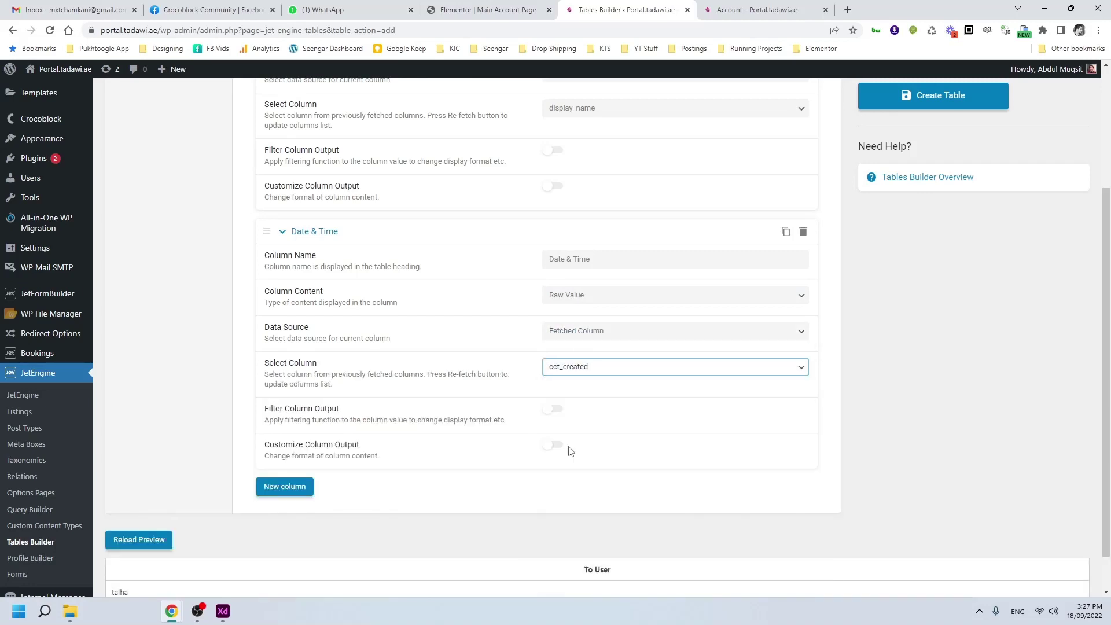
- Enable output filtering for the Date & Time column with the Human readable time difference callback
left_click(555, 408)
scroll(598, 415, "down", 2)
left_click(596, 369)
scroll(619, 405, "down", 5)
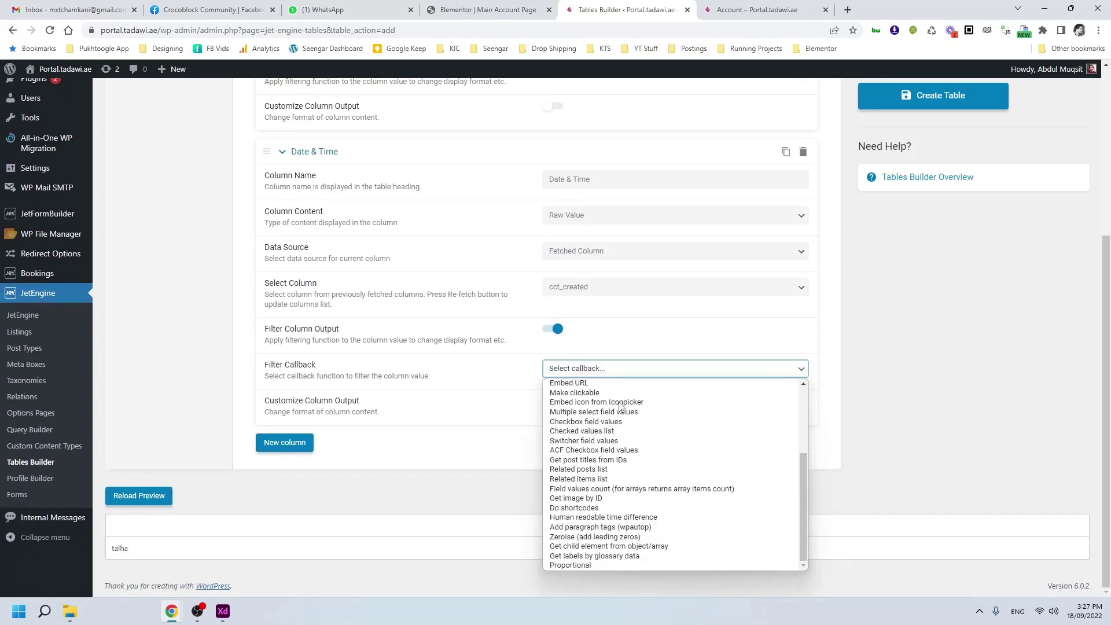
left_click(601, 518)
- Add a third column named Message with Raw Value as its content
left_click(284, 500)
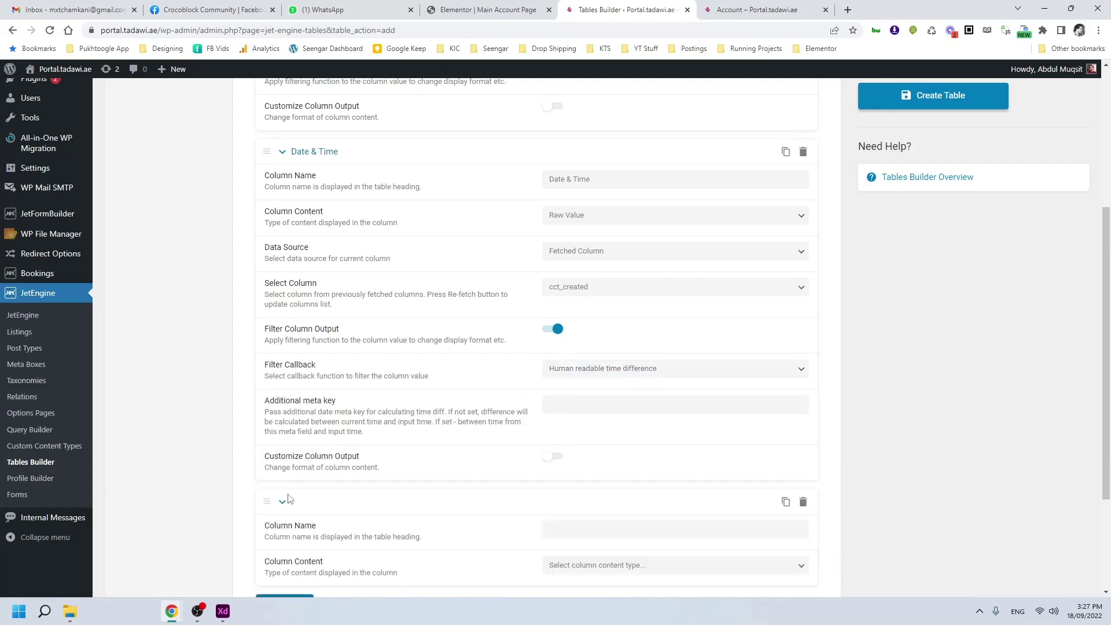
scroll(513, 361, "down", 3)
left_click(562, 367)
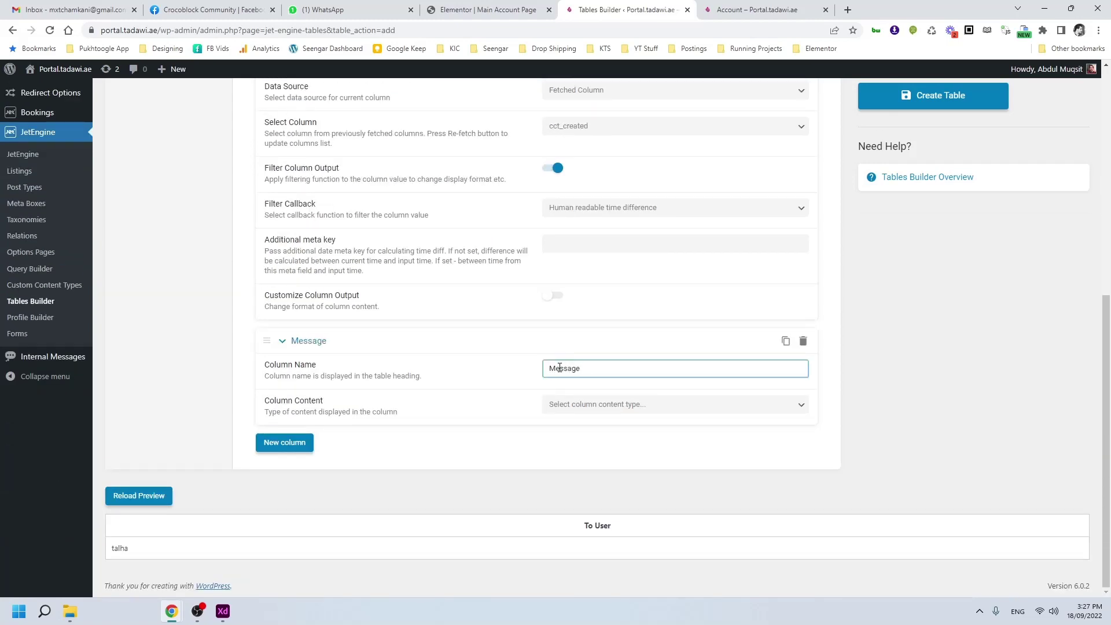
type("Message")
left_click(562, 404)
left_click(613, 426)
- Source the Message column from the fetched column message and reload the table preview
left_click(597, 440)
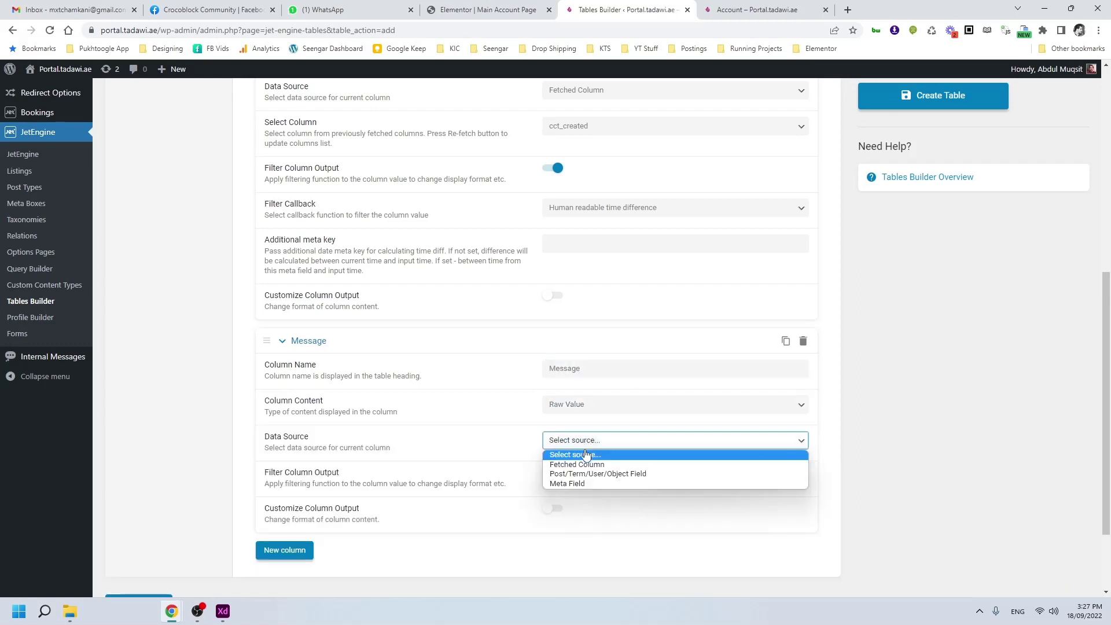
left_click(583, 473)
left_click(584, 441)
left_click(577, 464)
scroll(503, 386, "down", 3)
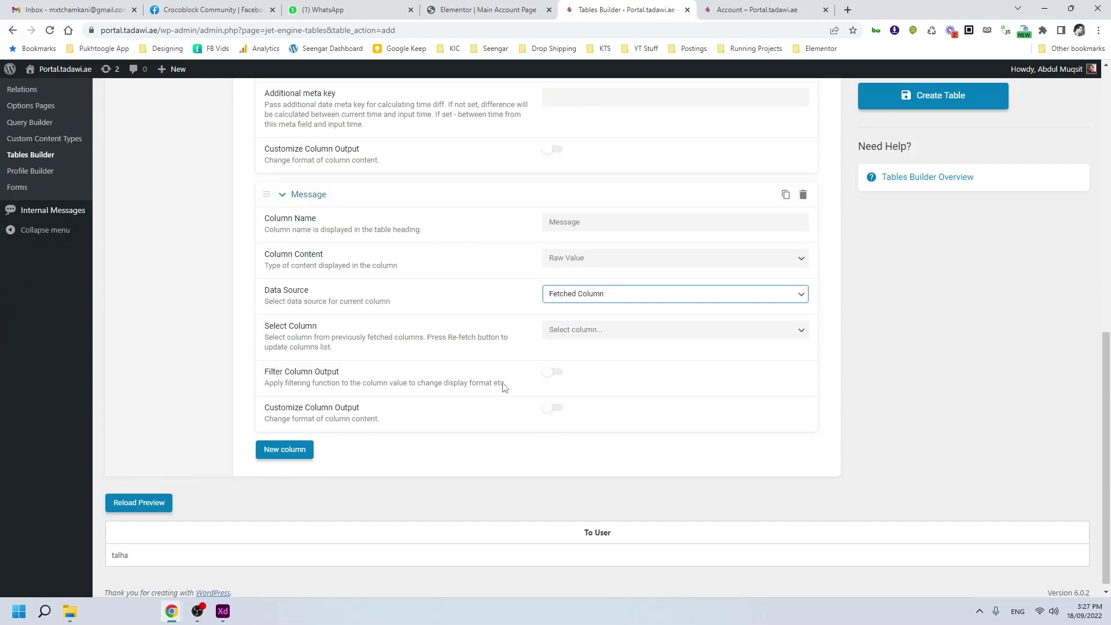
left_click(575, 323)
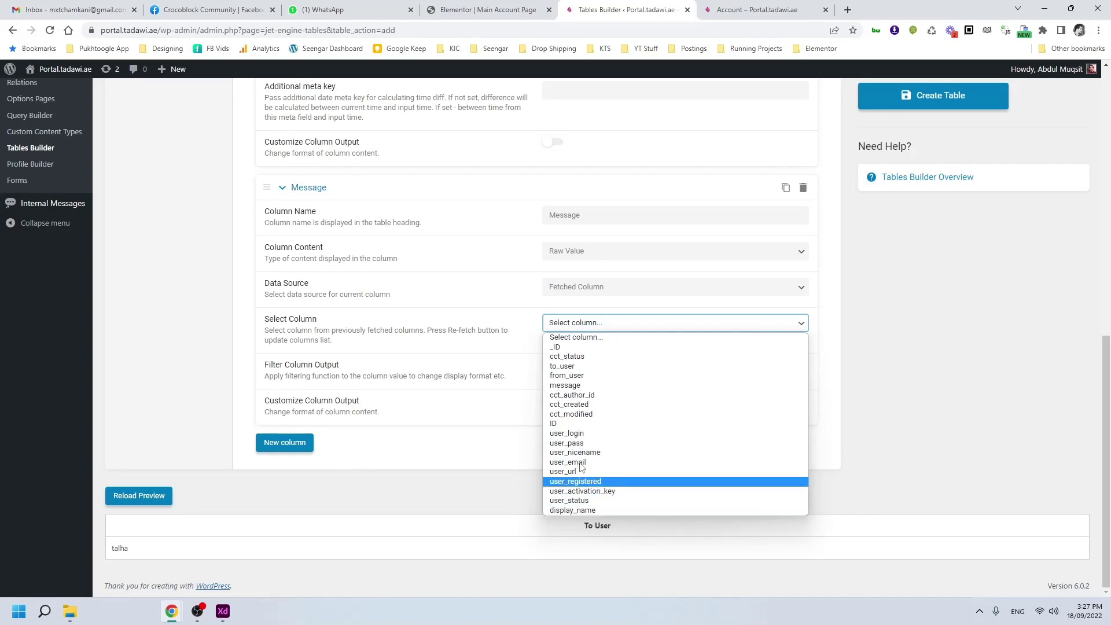
left_click(565, 384)
left_click(154, 495)
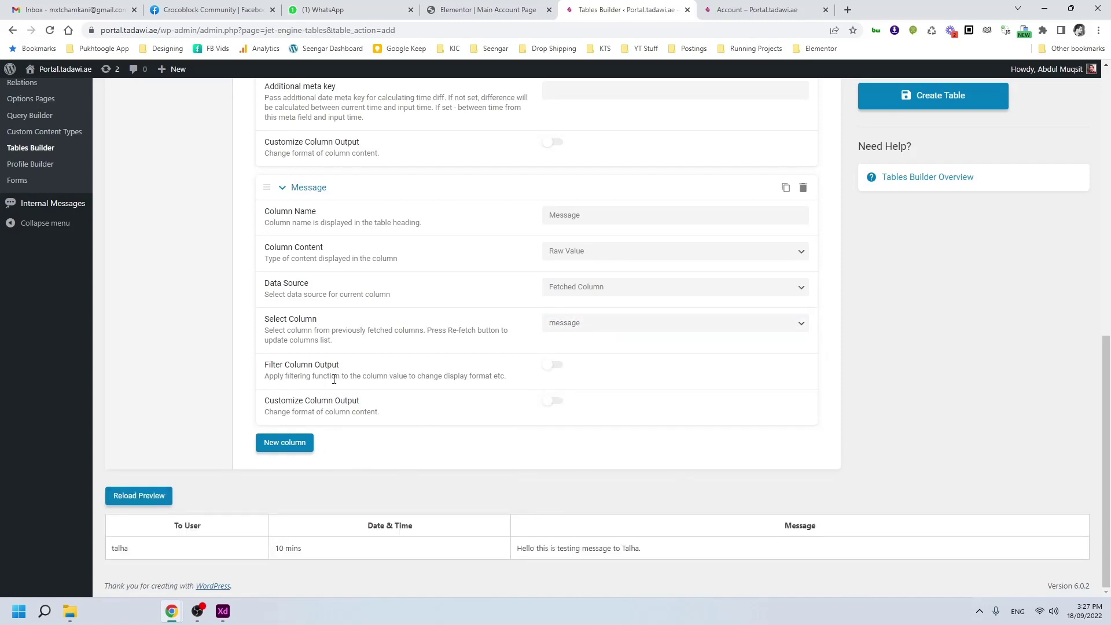
- Open the table styles and set the To User heading's horizontal alignment to Left
scroll(334, 379, "up", 12)
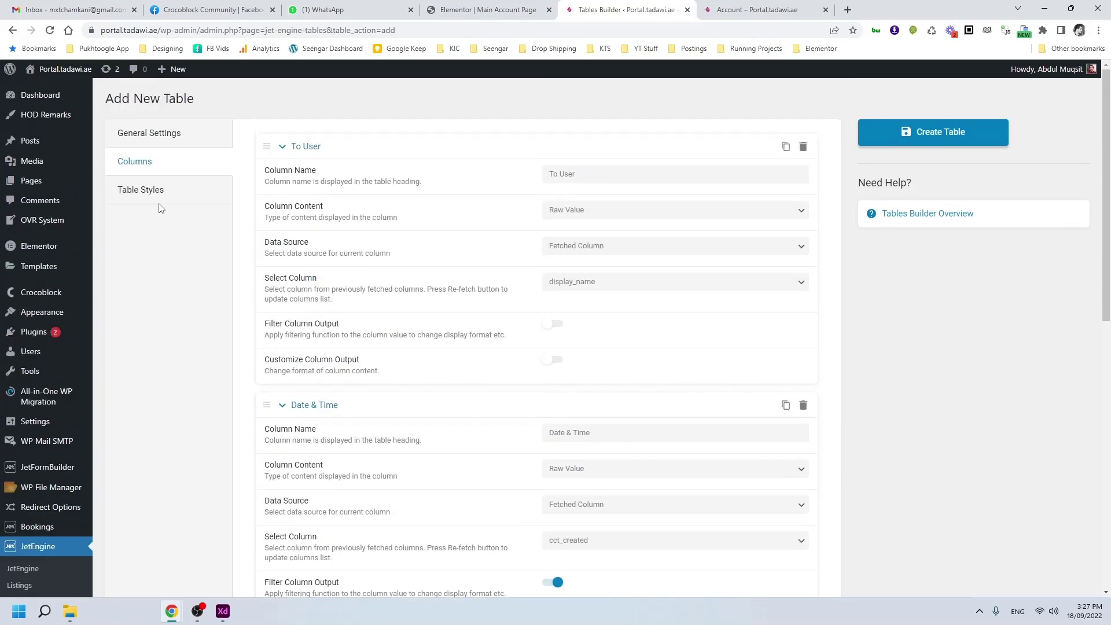
left_click(149, 190)
left_click(305, 197)
scroll(525, 231, "down", 2)
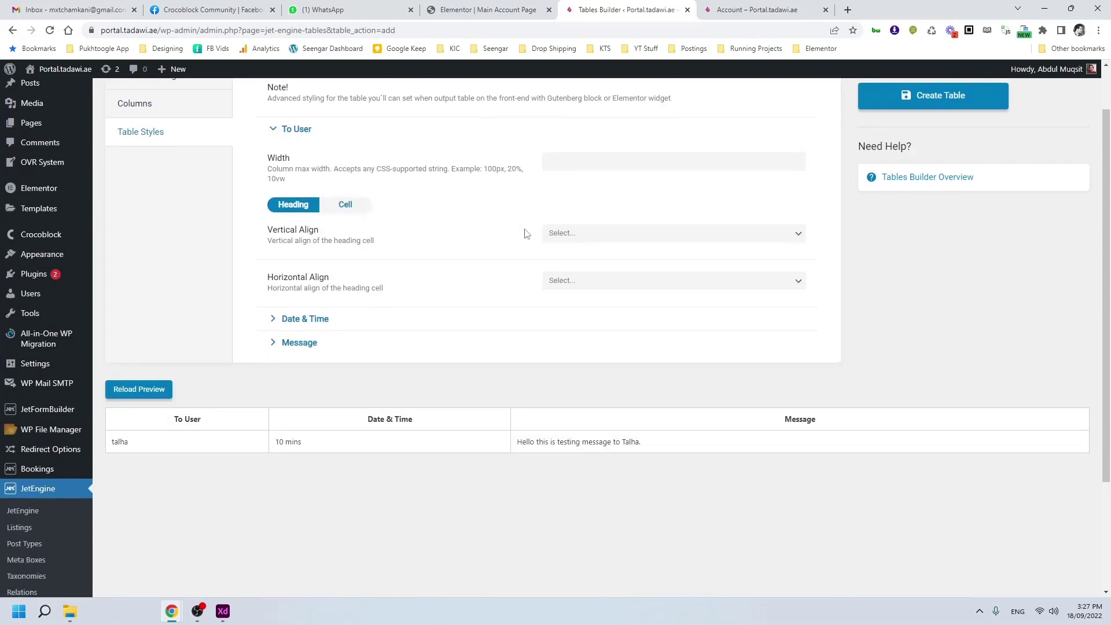
left_click(573, 232)
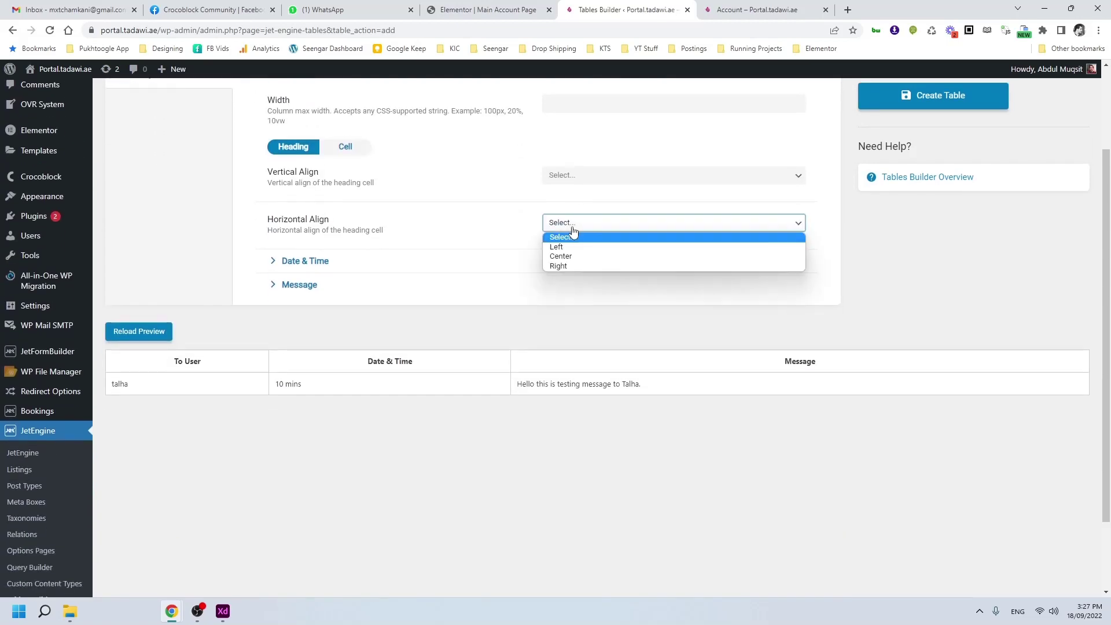
left_click(561, 243)
- Set the horizontal alignment of the Date & Time and Message headings to Left
left_click(315, 261)
scroll(548, 297, "down", 2)
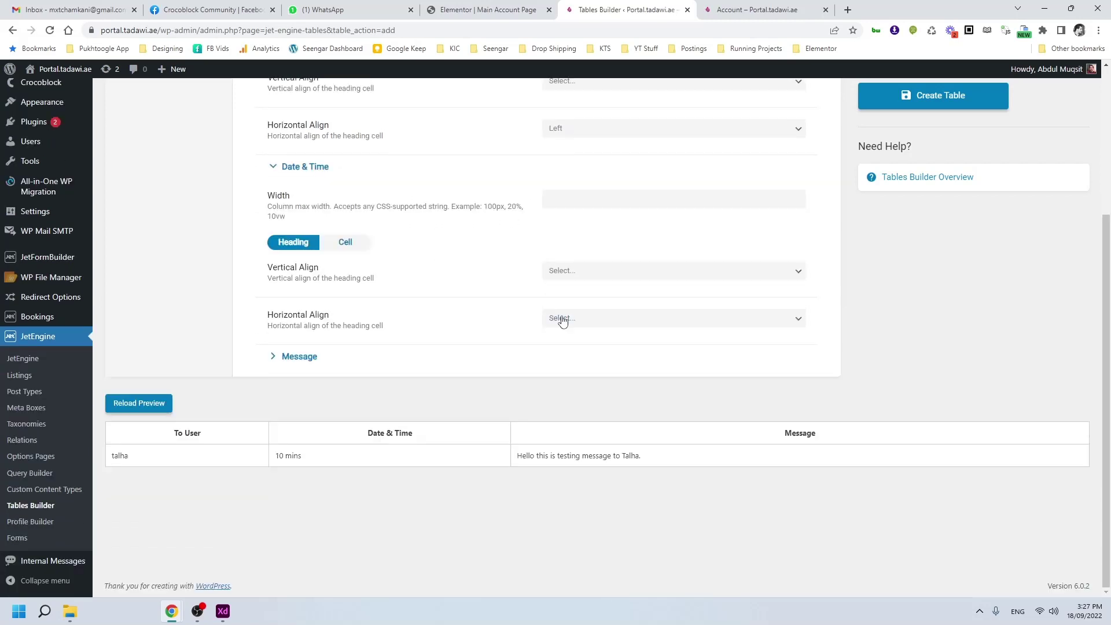
left_click(561, 317)
left_click(555, 342)
left_click(390, 355)
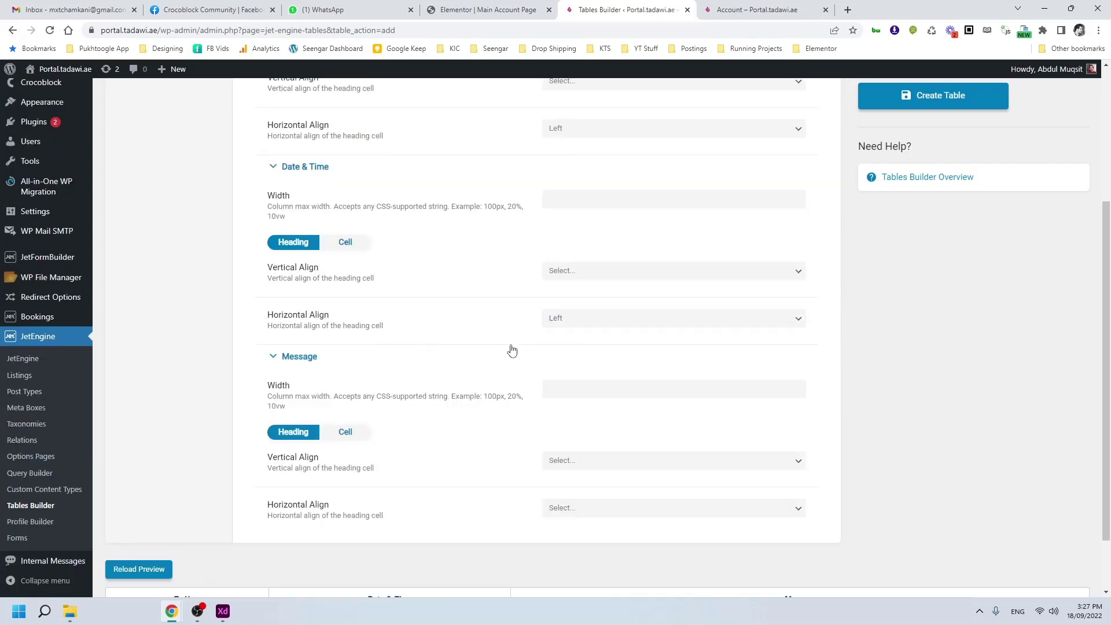
scroll(538, 370, "down", 2)
left_click(571, 435)
left_click(571, 458)
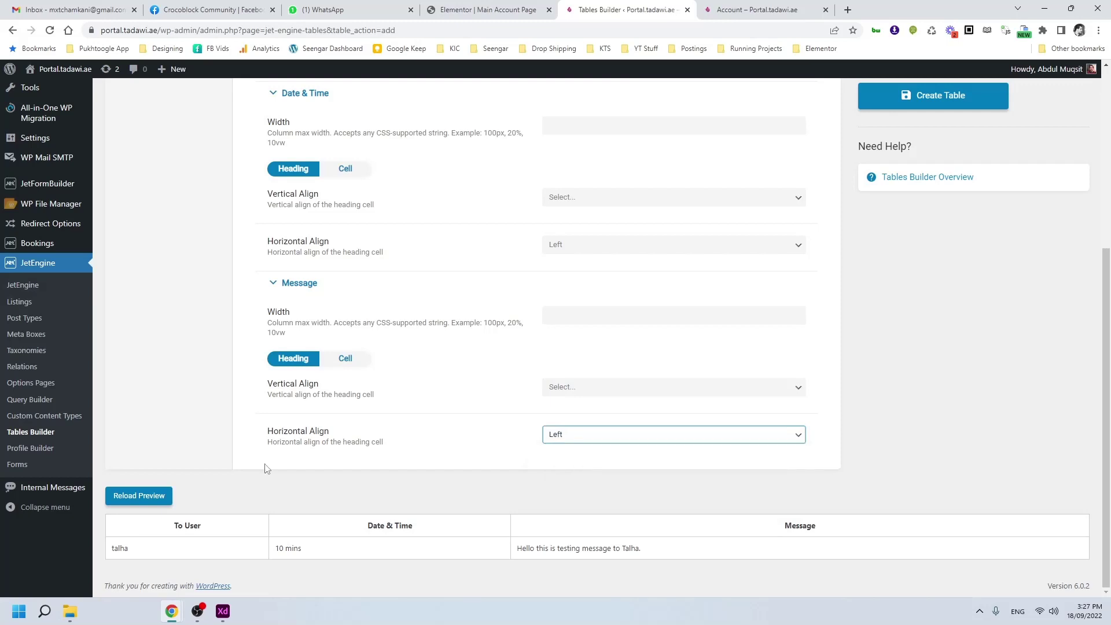
- Reload the preview and create the Outbox table
left_click(142, 493)
scroll(818, 340, "up", 4)
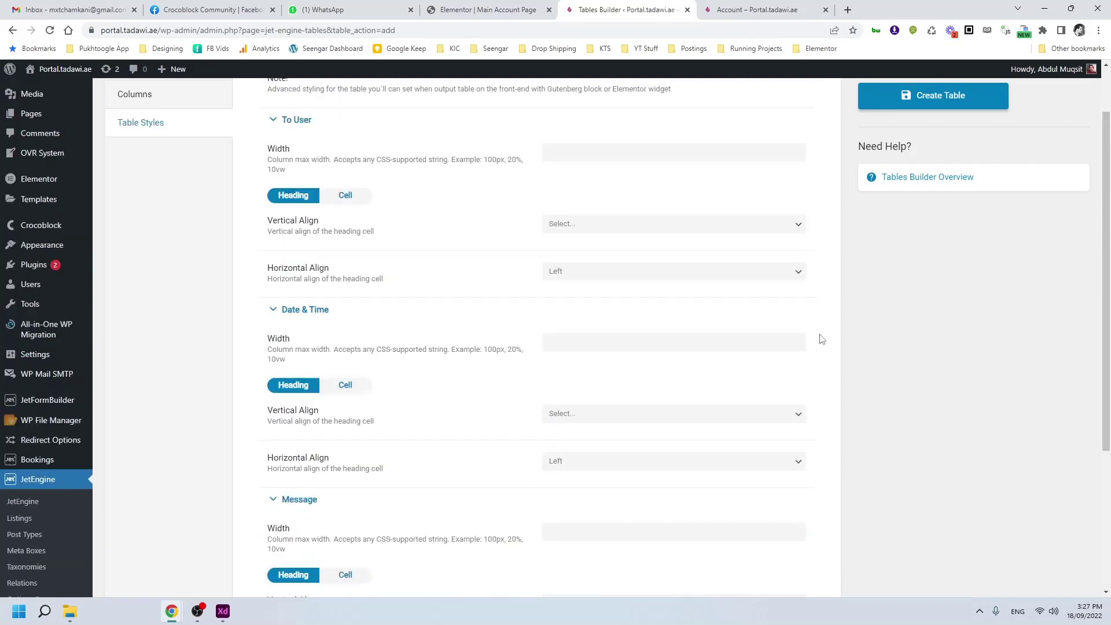
left_click(945, 103)
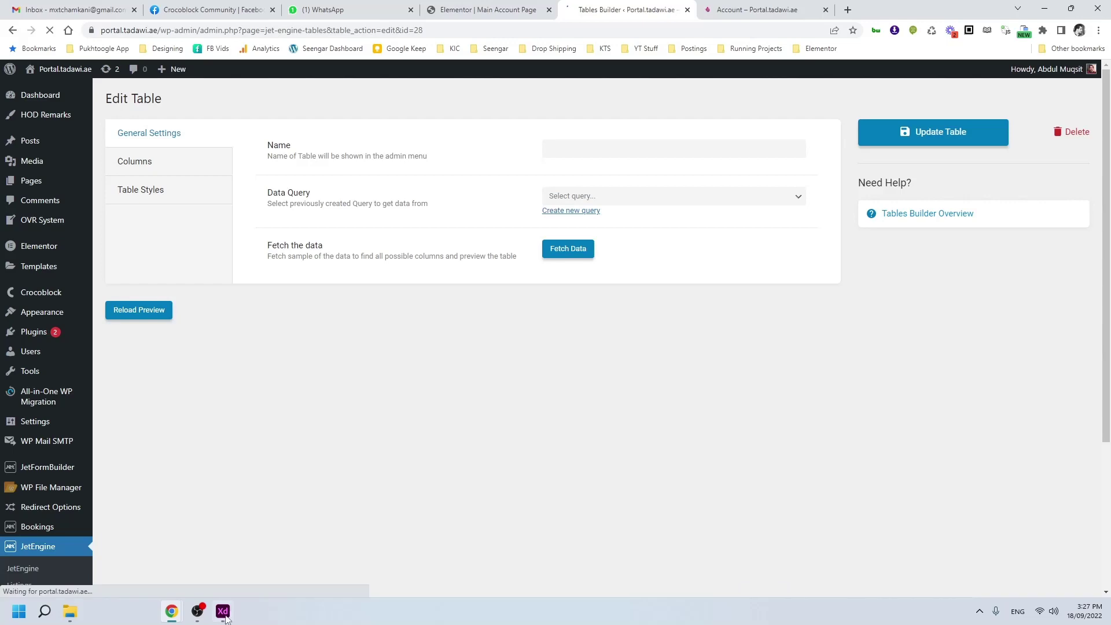
- Switch to Adobe XD, review the message table and Inbox - Sent Item Pages artboards, and return to the browser
left_click(224, 614)
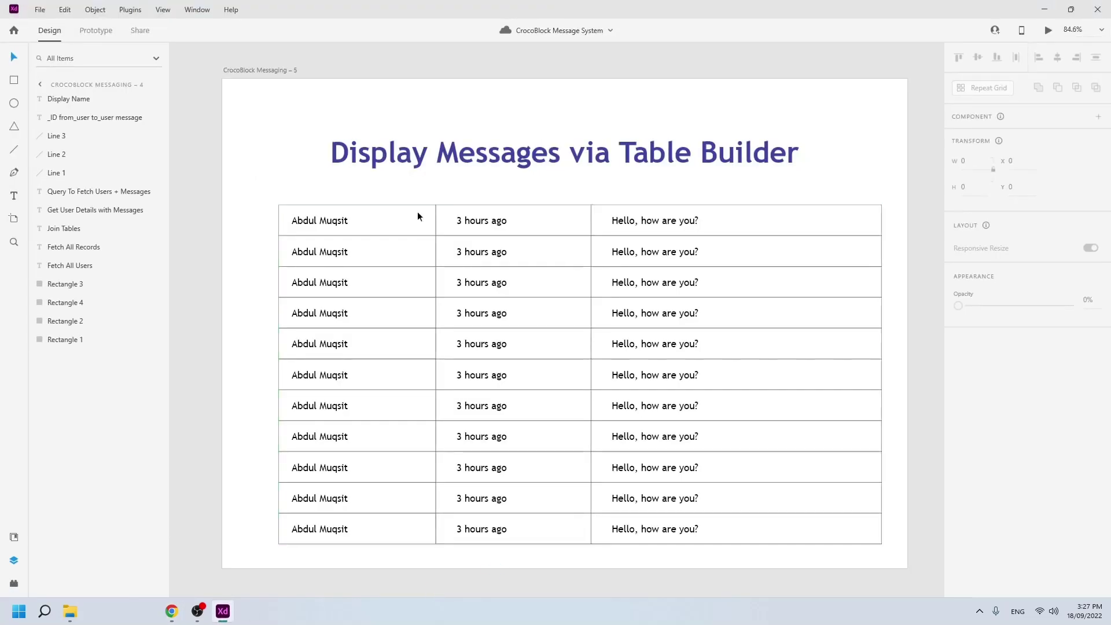
left_click_drag(408, 384, 888, 406)
left_click_drag(348, 416, 828, 392)
left_click_drag(275, 359, 719, 376)
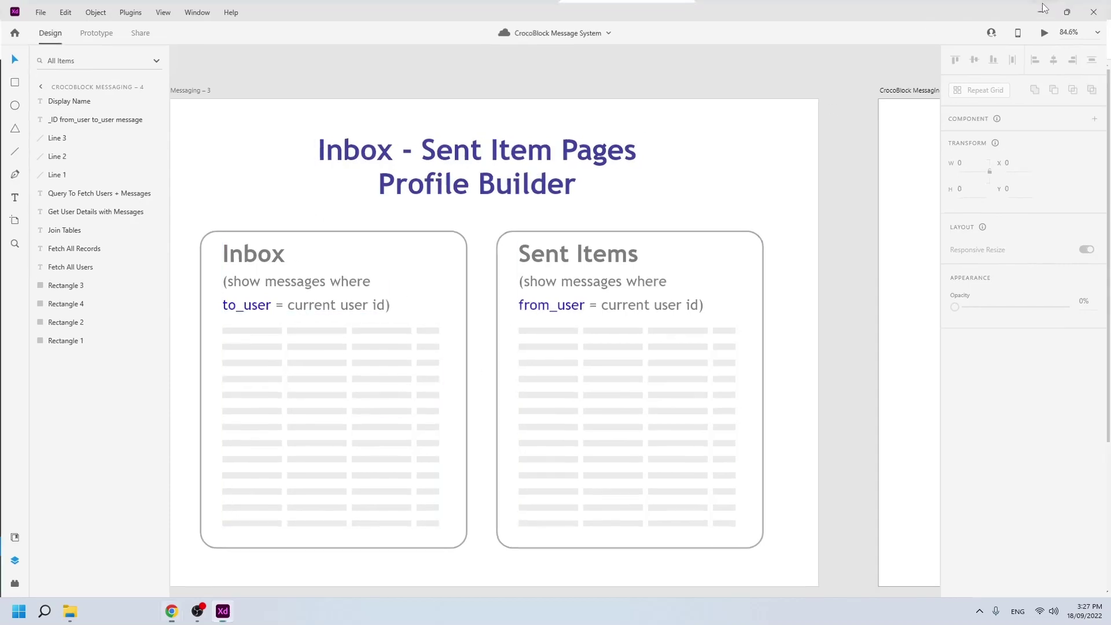
left_click(1043, 5)
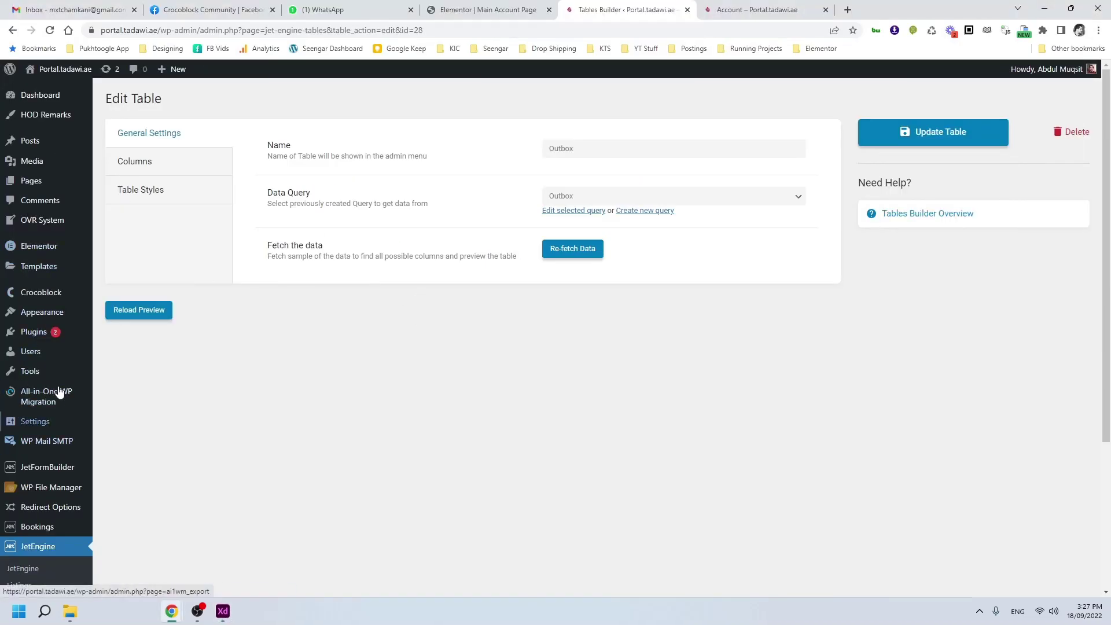
- Go to the saved templates and open the Inbox template in Elementor
mouse_move(40, 268)
left_click(110, 268)
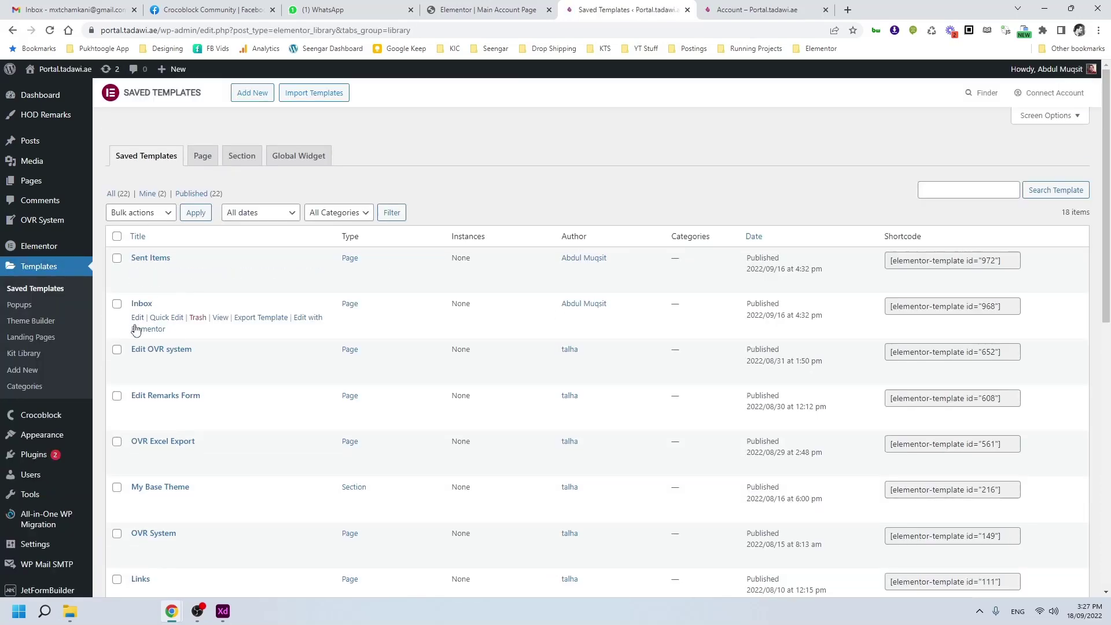
left_click(148, 328)
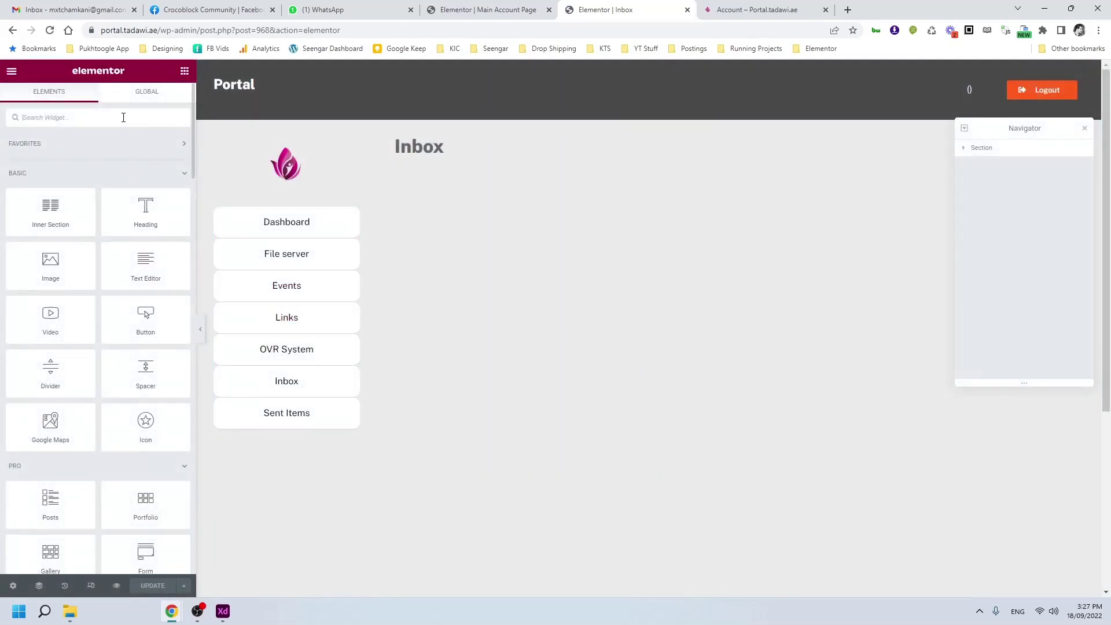
- Place a Dynamic Table widget below the Inbox heading, set its table to Inbox and update the template
left_click(124, 118)
type("table")
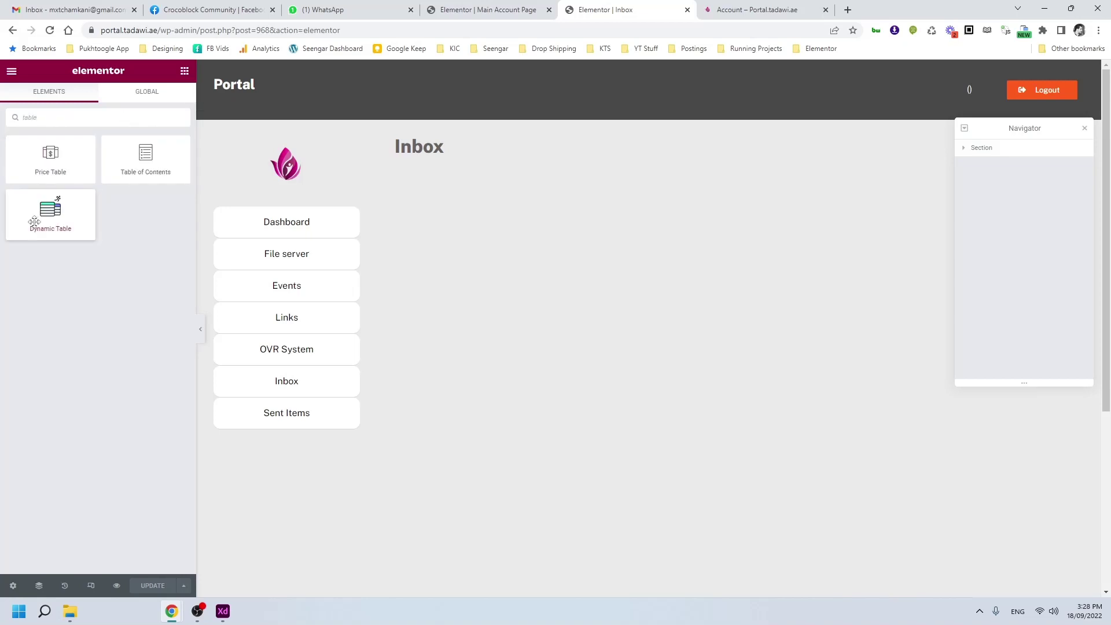
left_click_drag(51, 214, 422, 159)
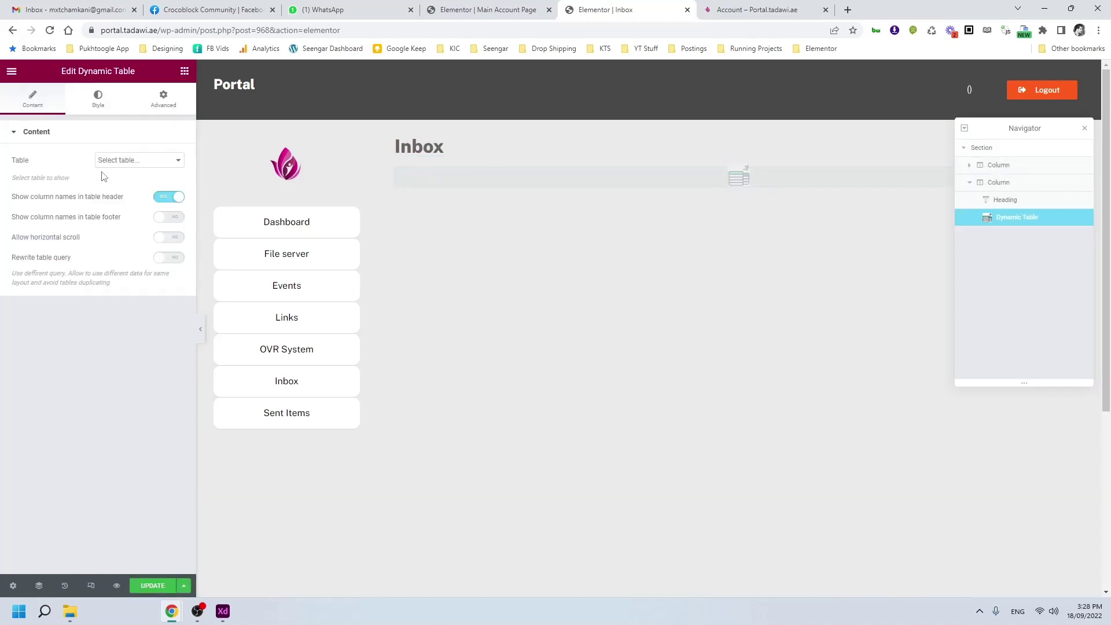
left_click(133, 160)
left_click(110, 203)
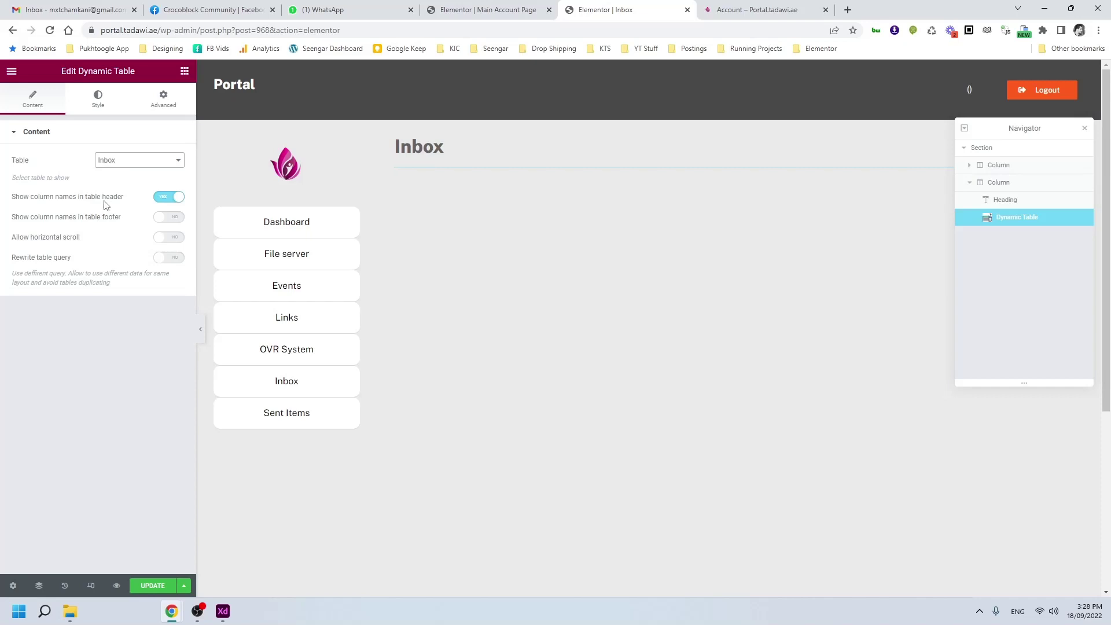
left_click(153, 586)
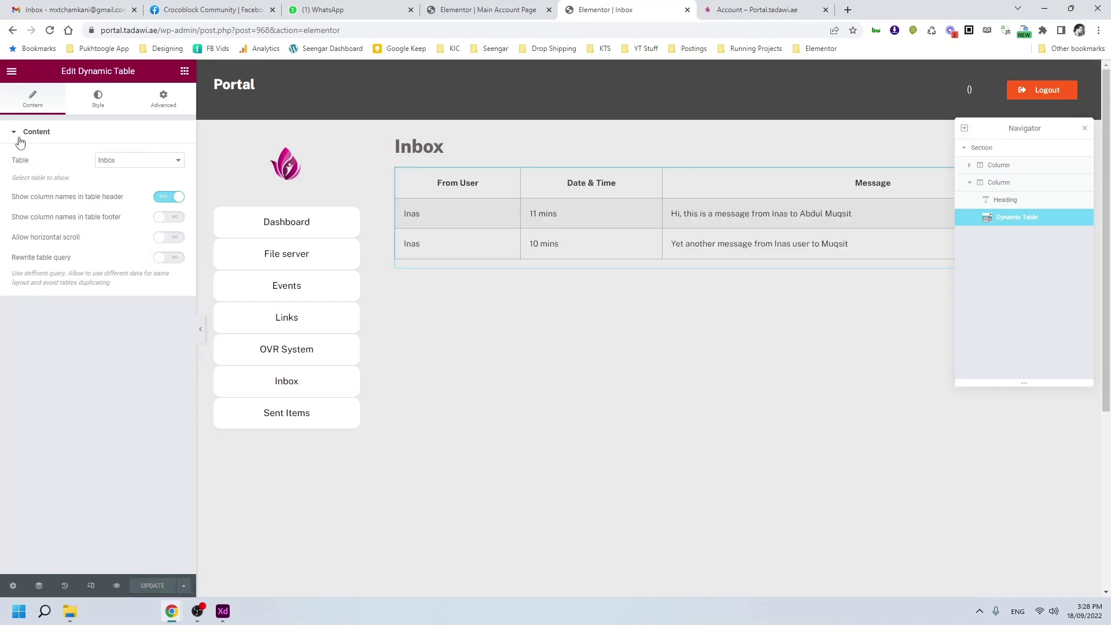
- Return to the saved templates and open the Sent Items template in Elementor
left_click(13, 31)
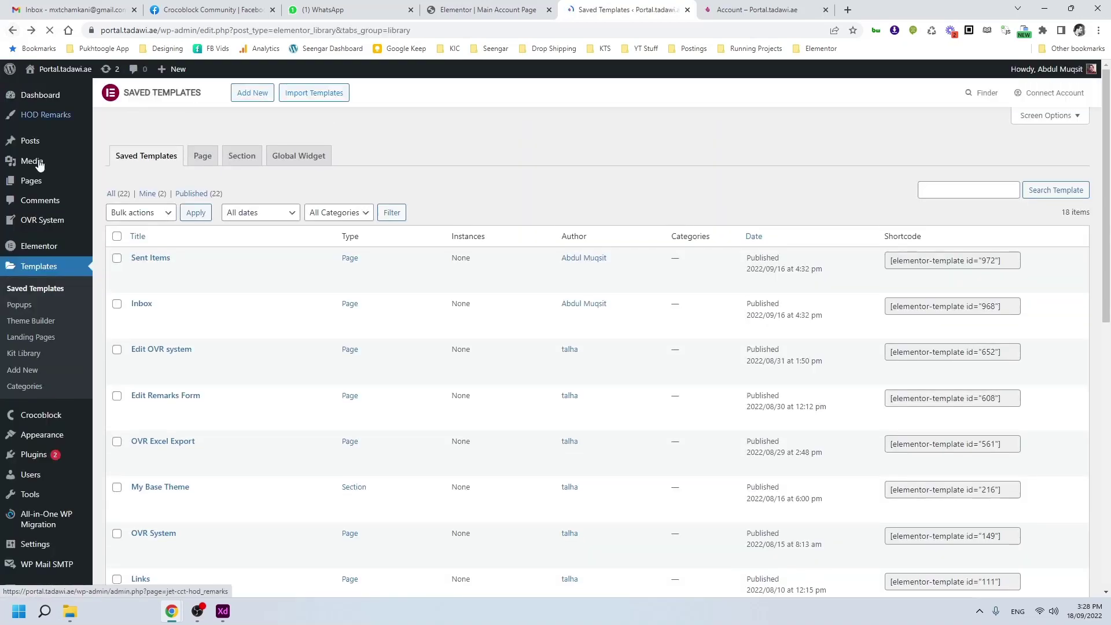
mouse_move(246, 277)
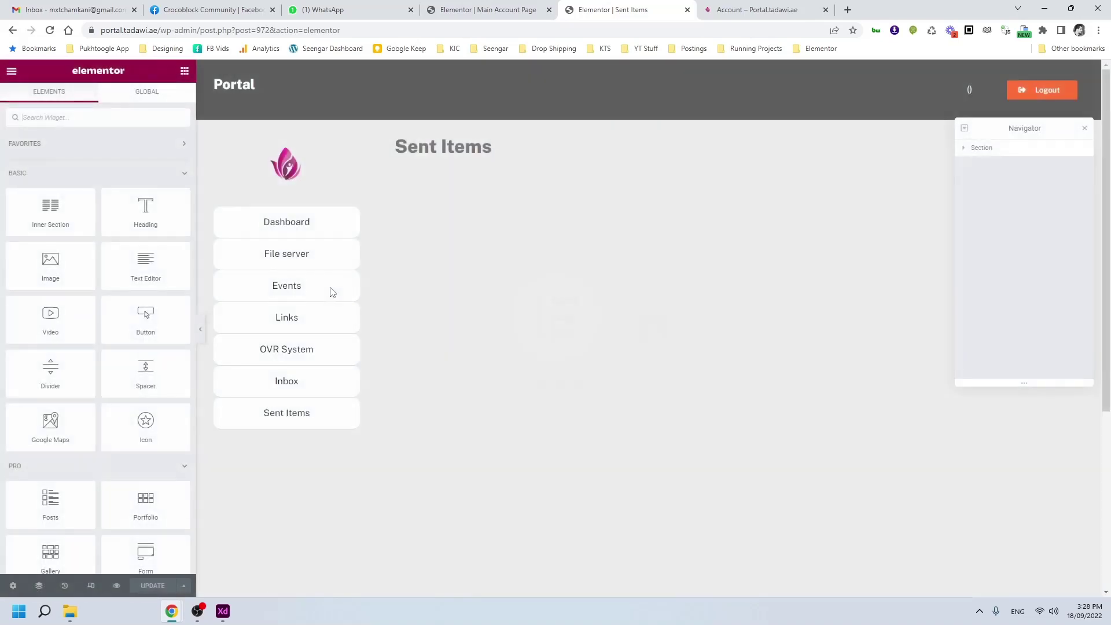
- Place a Dynamic Table widget below the Sent Items heading, set its table to Outbox and update the template
left_click(97, 118)
type("table")
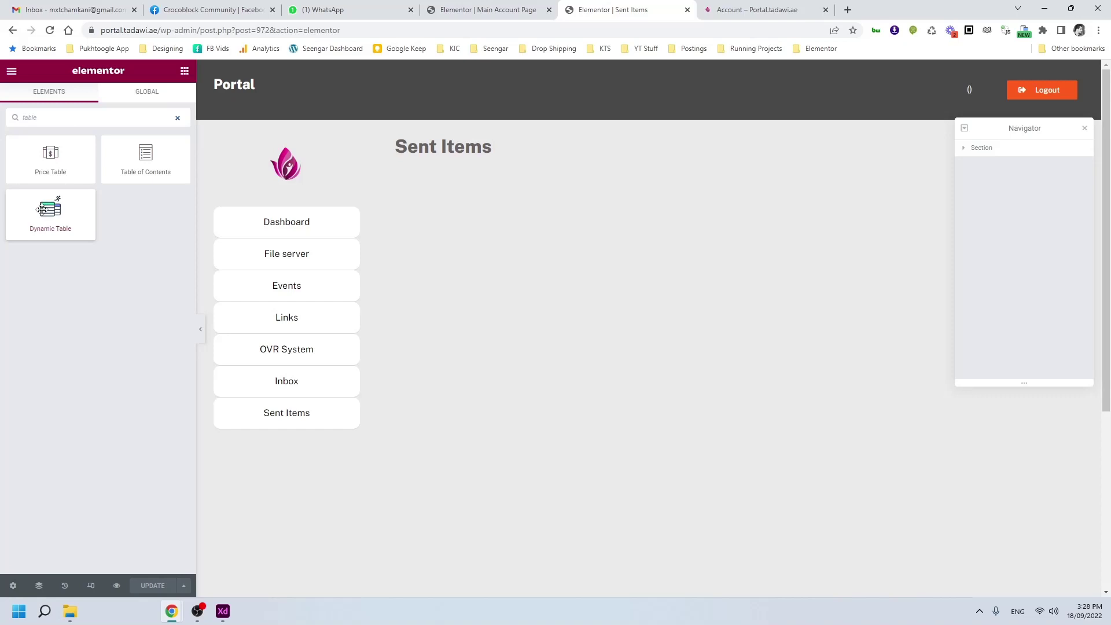
left_click_drag(51, 211, 497, 157)
left_click(140, 160)
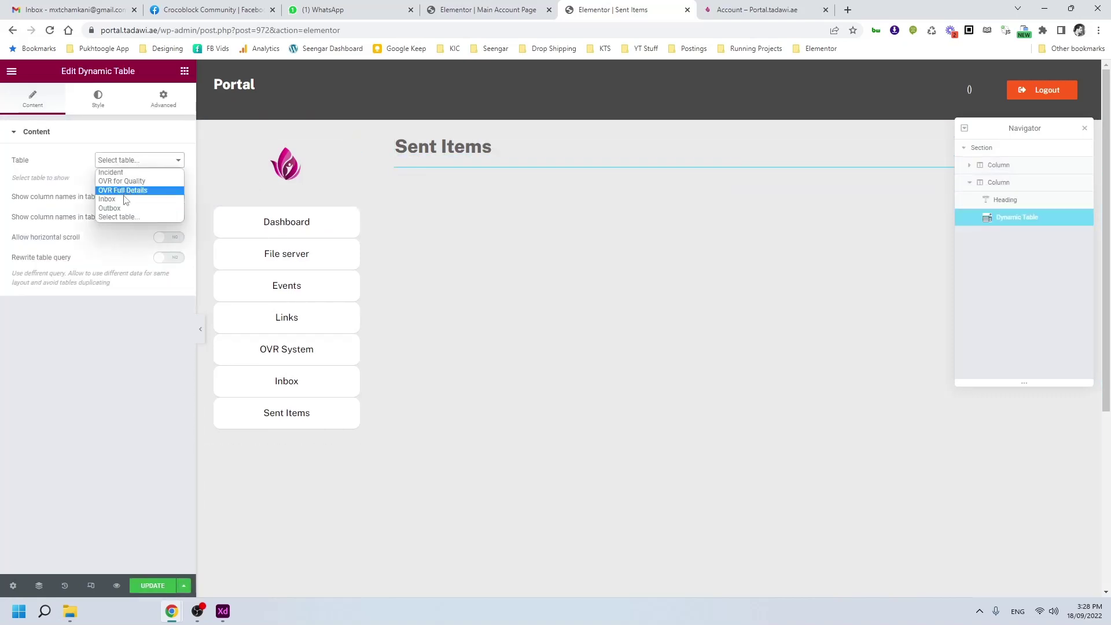
left_click(126, 212)
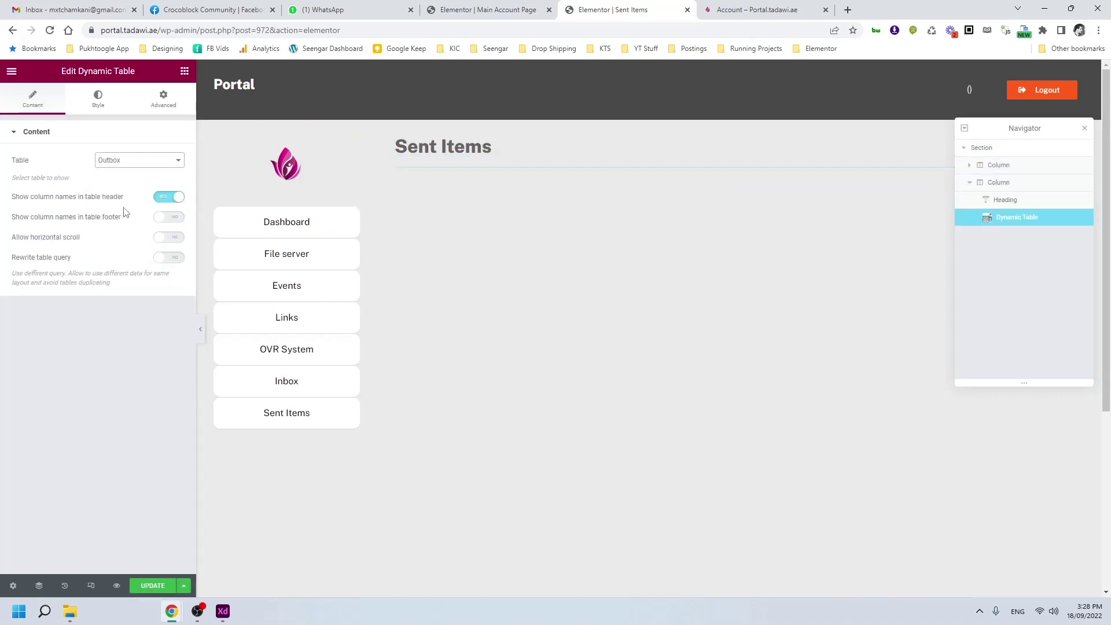
left_click(146, 589)
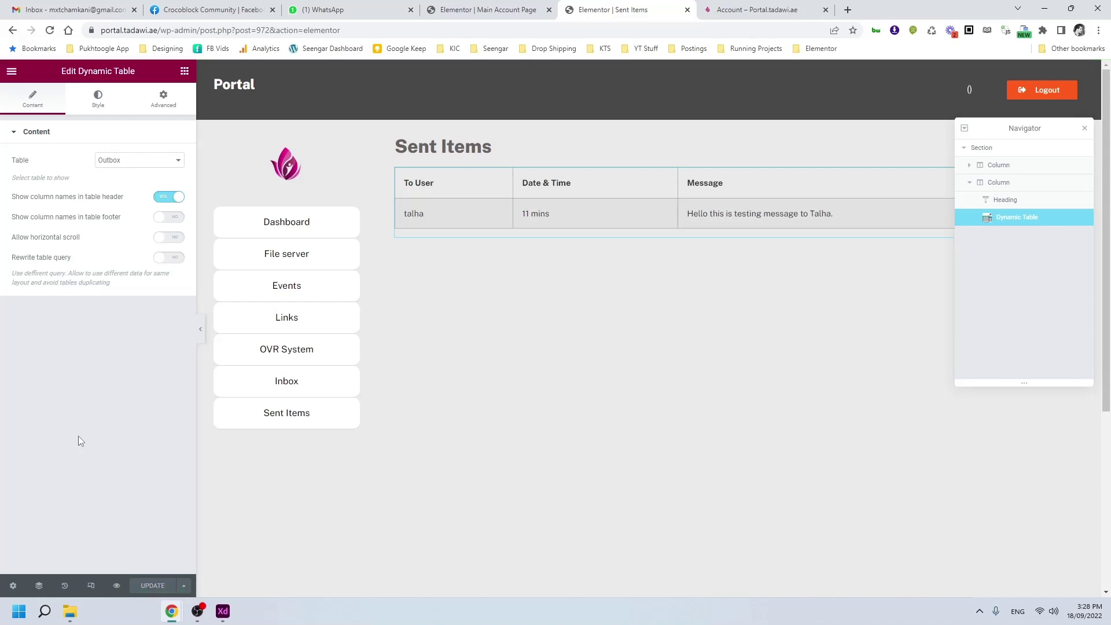
- Switch to the live portal account page and examine the message tables on the Inbox and Sent Items pages
key("ctrl+Tab")
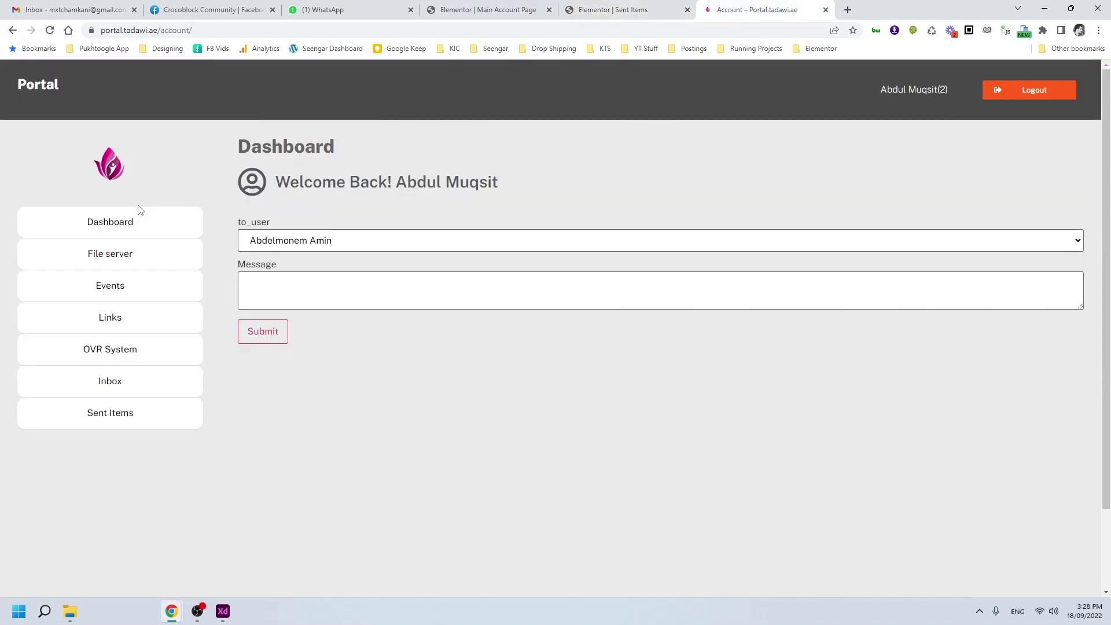
left_click(105, 388)
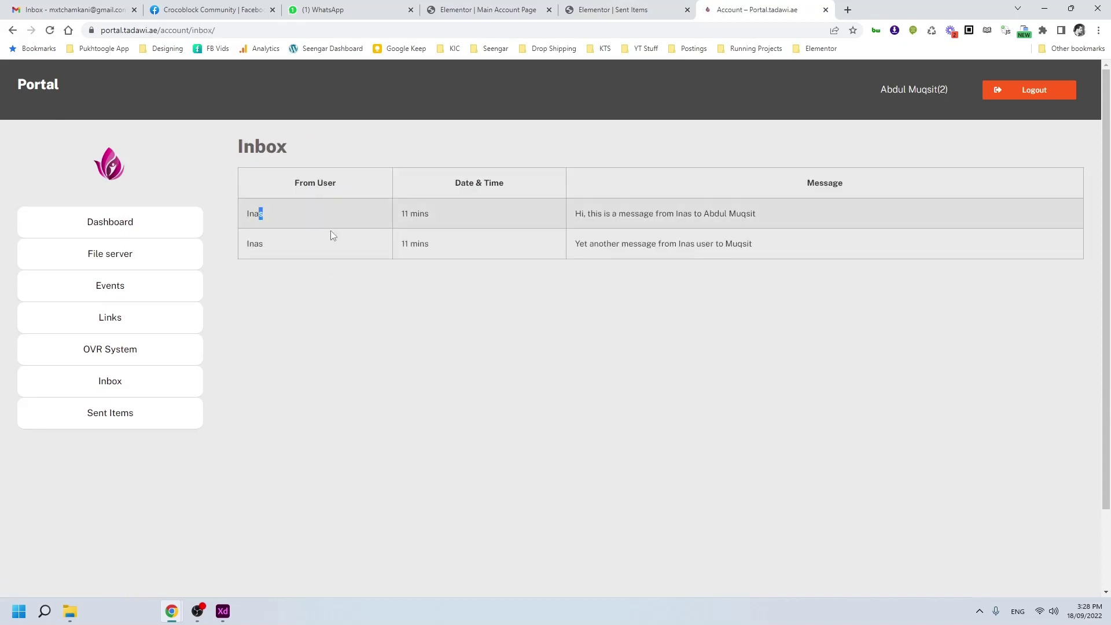
left_click_drag(331, 231, 605, 244)
left_click(652, 243)
left_click(112, 414)
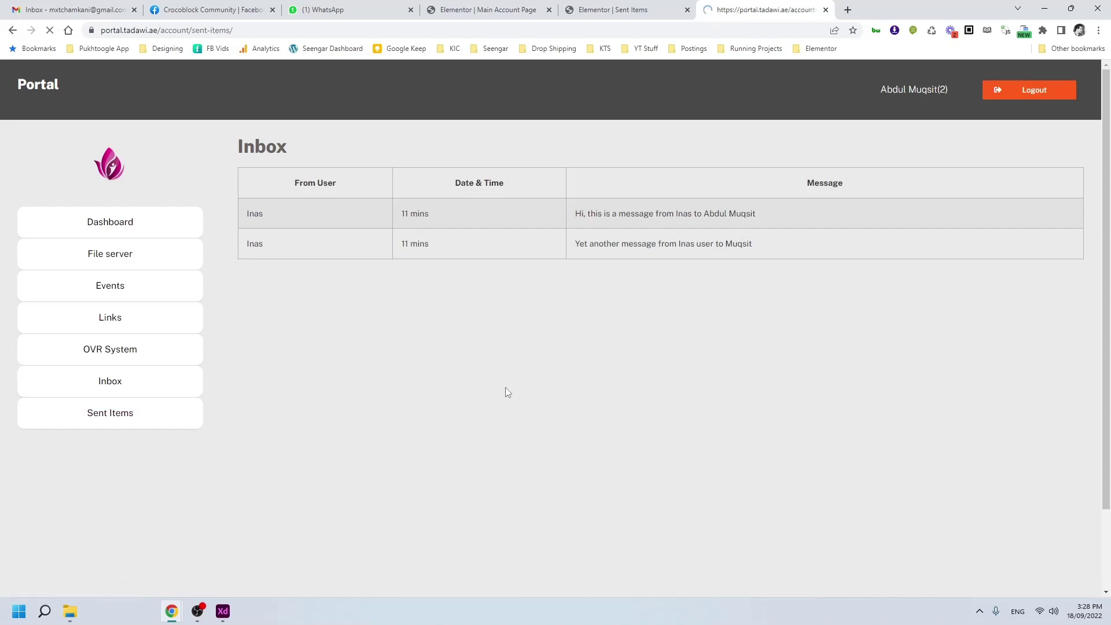
left_click_drag(250, 216, 611, 219)
left_click(635, 218)
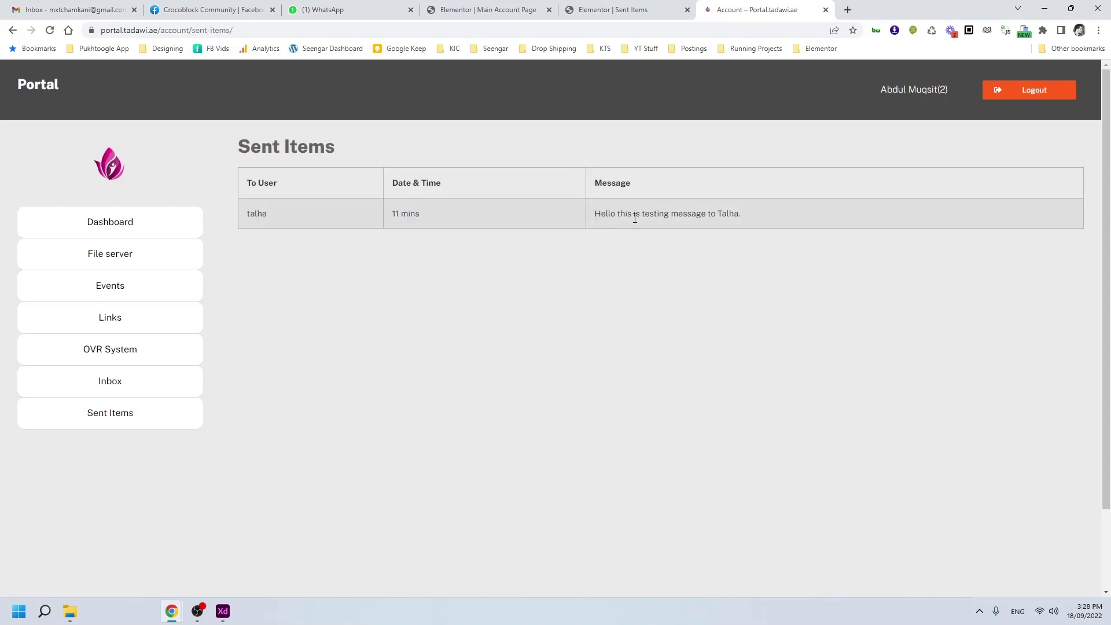
- From the portal dashboard, choose the fourth user listed as recipient and send a short hello message addressing them by first name
left_click(153, 228)
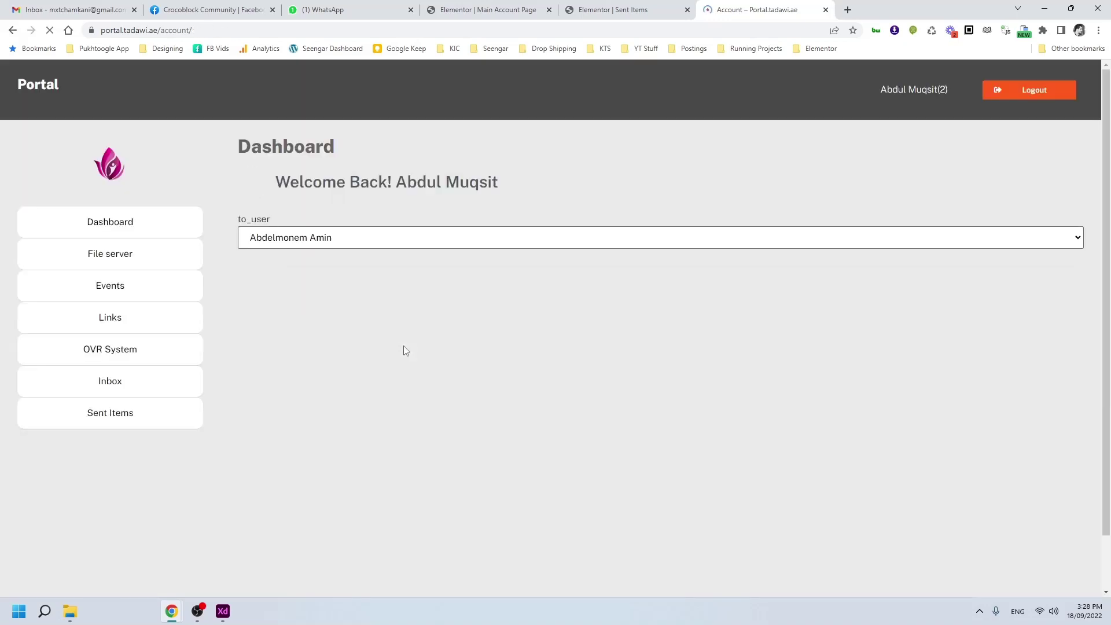
left_click(318, 245)
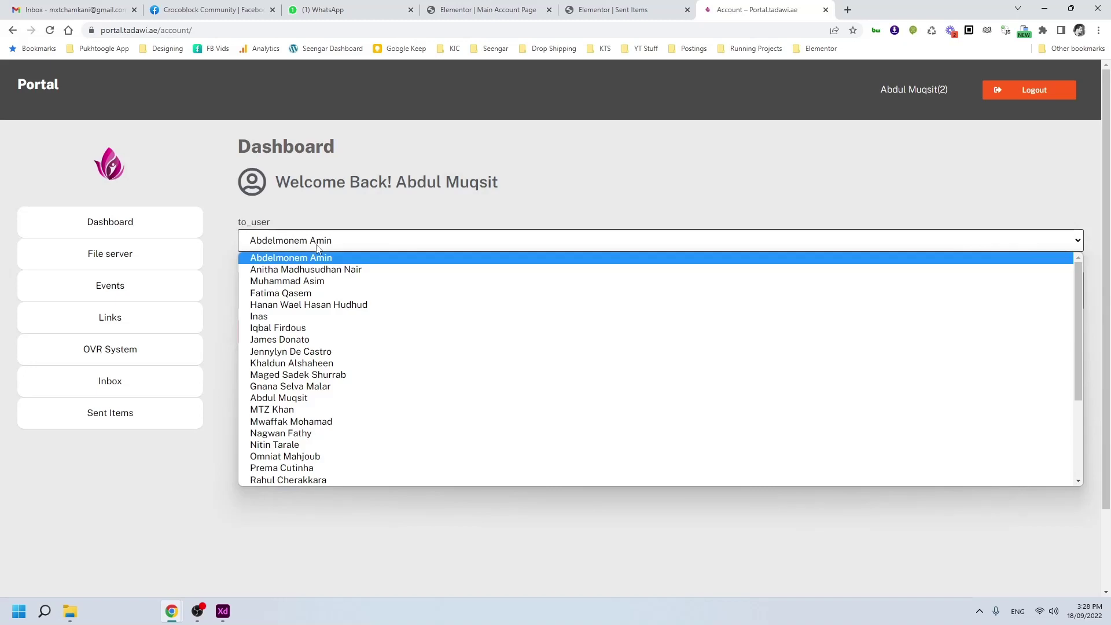
left_click(315, 293)
left_click(337, 287)
type("Hello to Fatima")
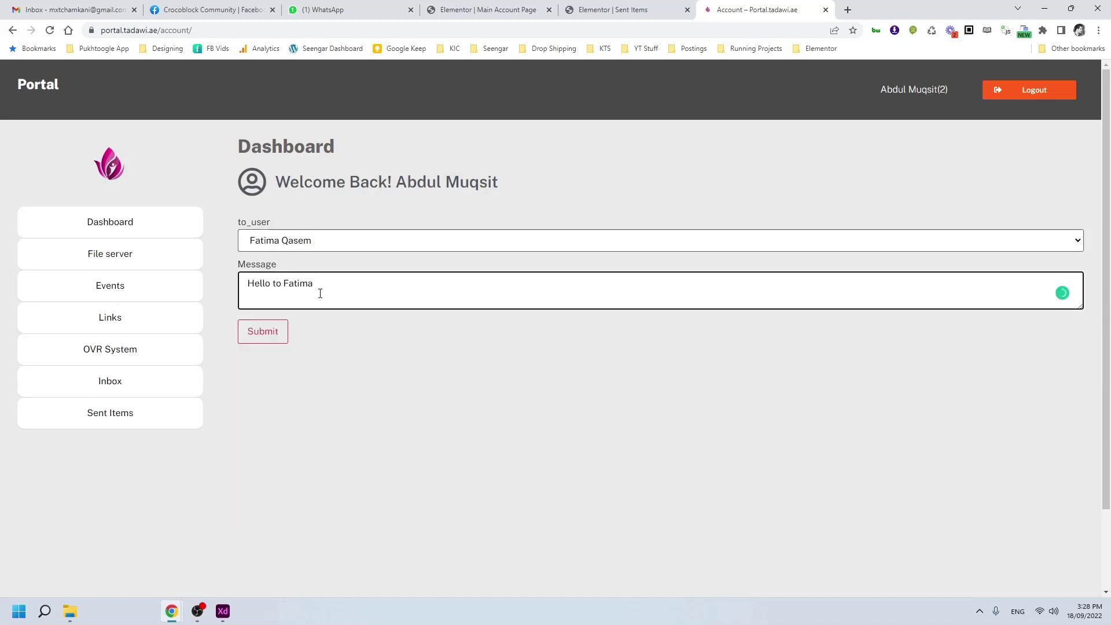
left_click(269, 330)
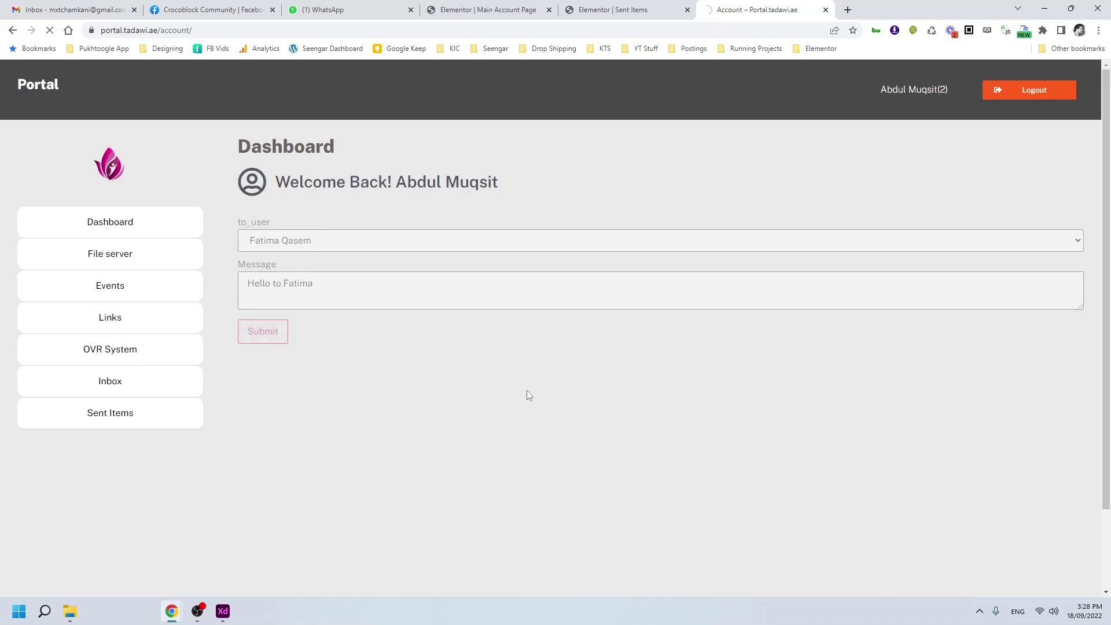
- Open the Sent Items page and check the recipient, time and text of the newly sent message
left_click(155, 413)
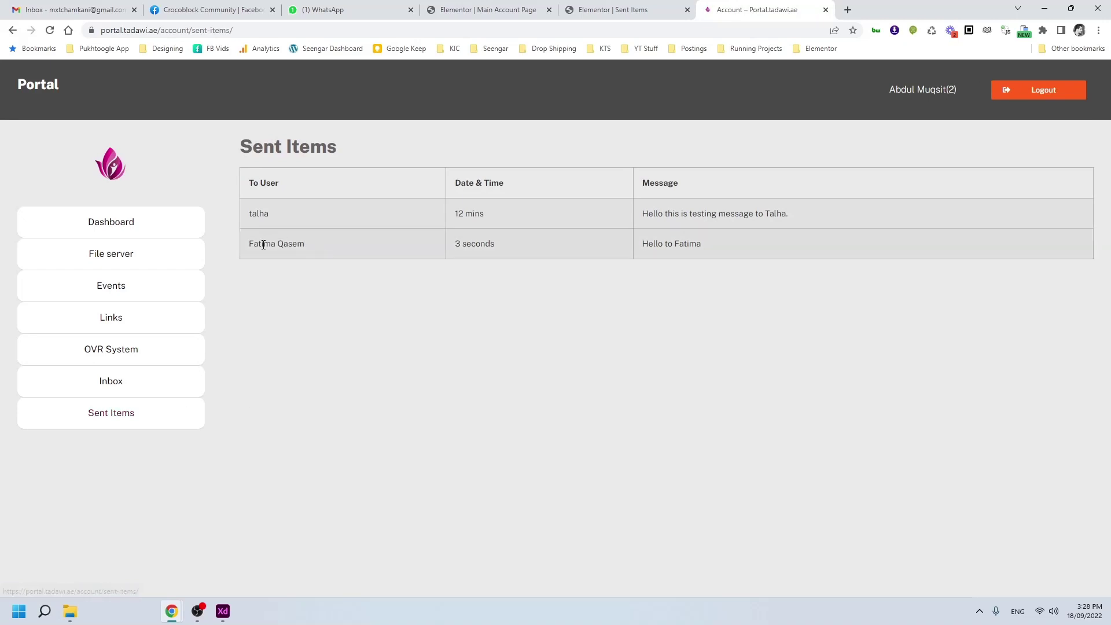
left_click_drag(263, 244, 707, 240)
triple_click(468, 242)
left_click(440, 300)
- Switch to the incognito window signed in as the second user, widen it and open that account's dashboard
left_click(172, 611)
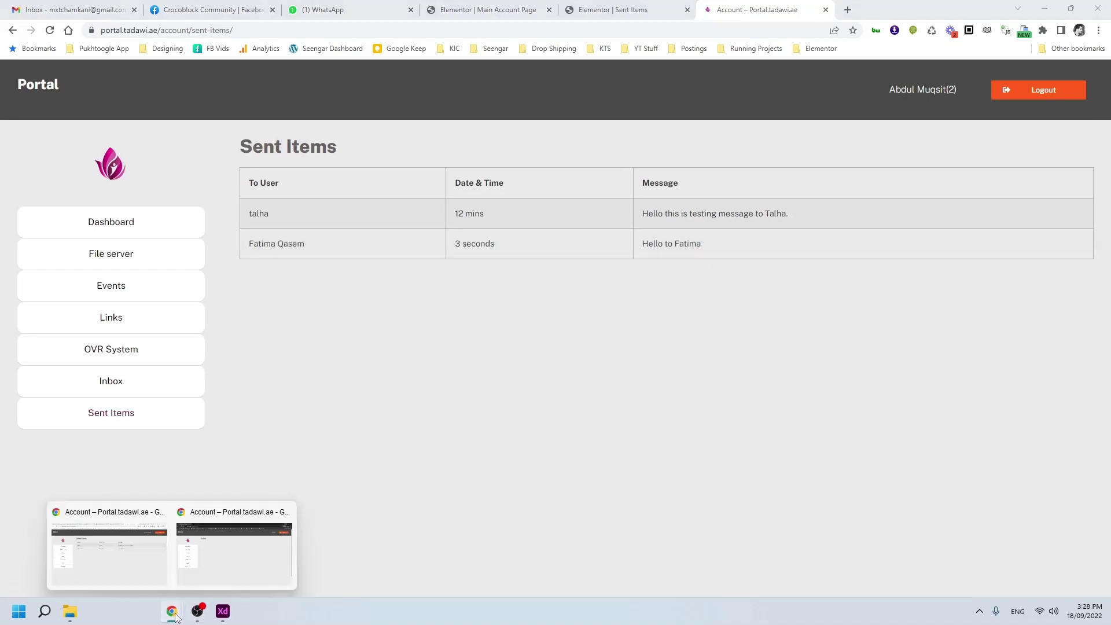
left_click(225, 556)
left_click_drag(1110, 158, 610, 131)
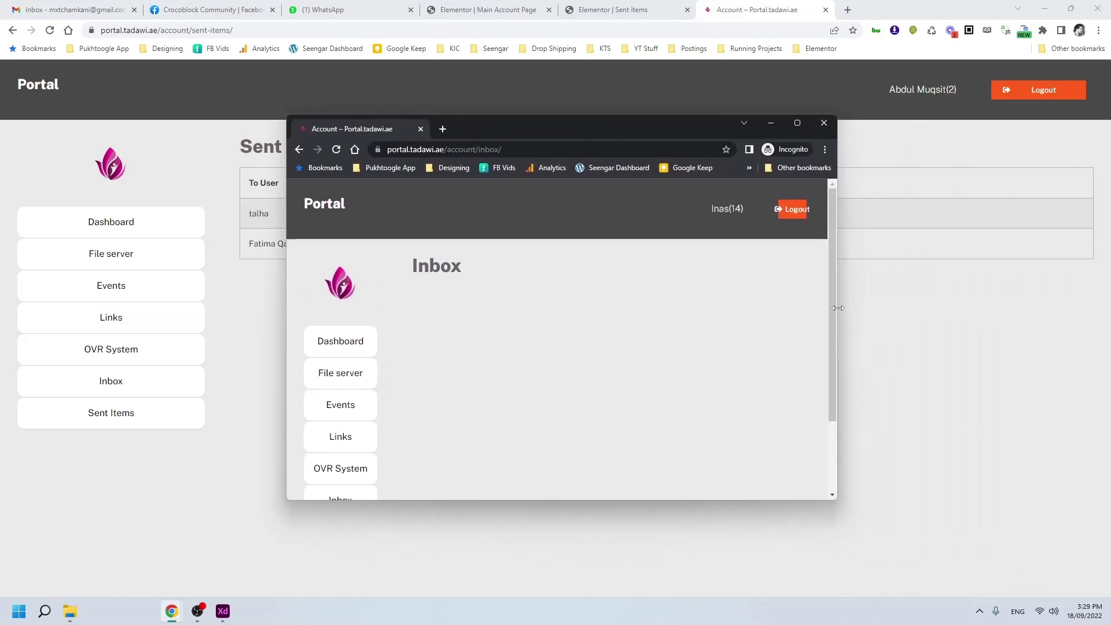
left_click_drag(838, 310, 978, 310)
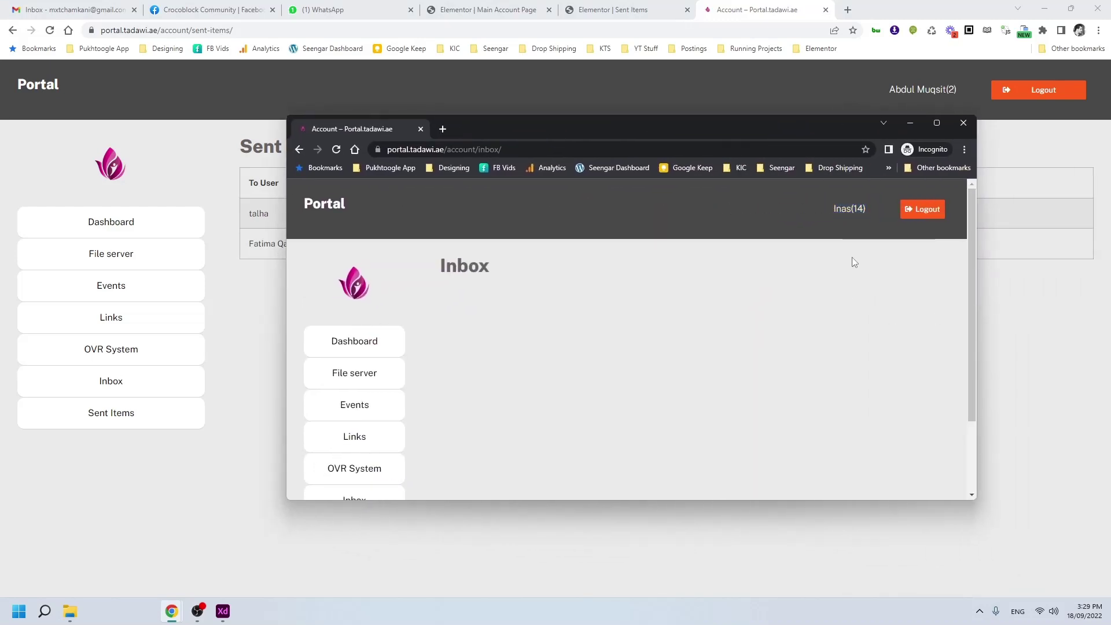
scroll(576, 305, "down", 3)
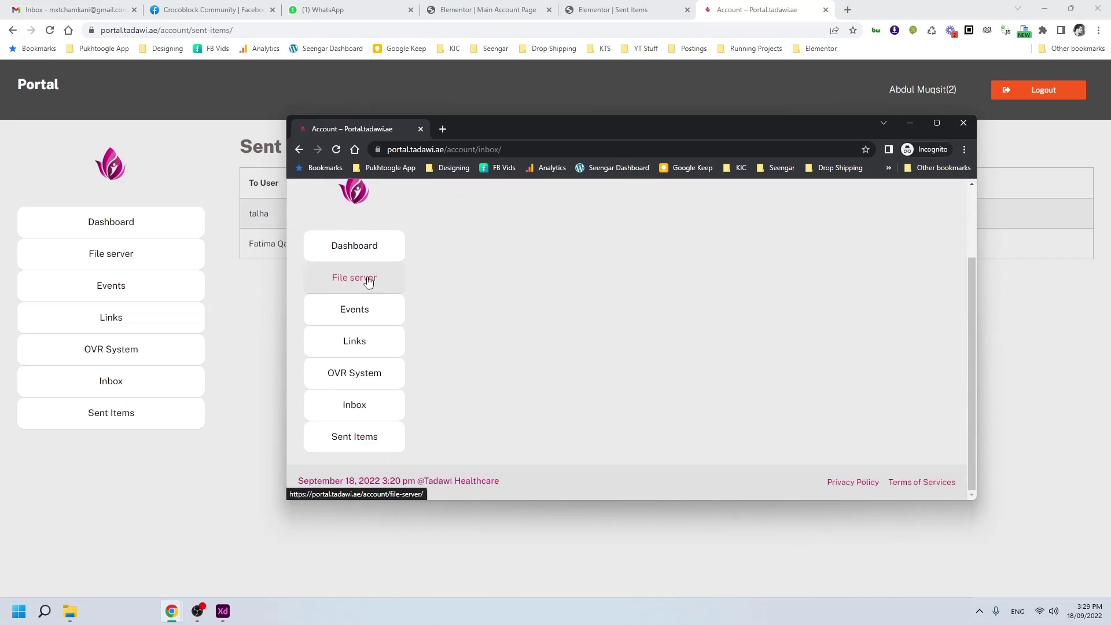
left_click(361, 247)
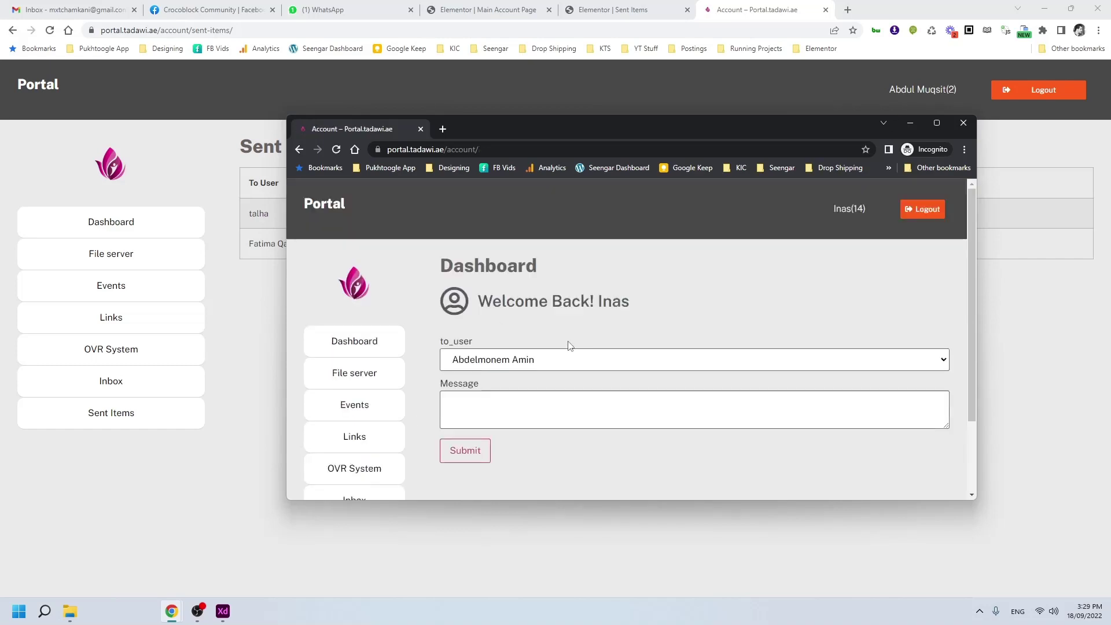
- Choose the main window's logged-in user as recipient and send the message "Hi, this is new message."
left_click(537, 362)
scroll(537, 288, "down", 2)
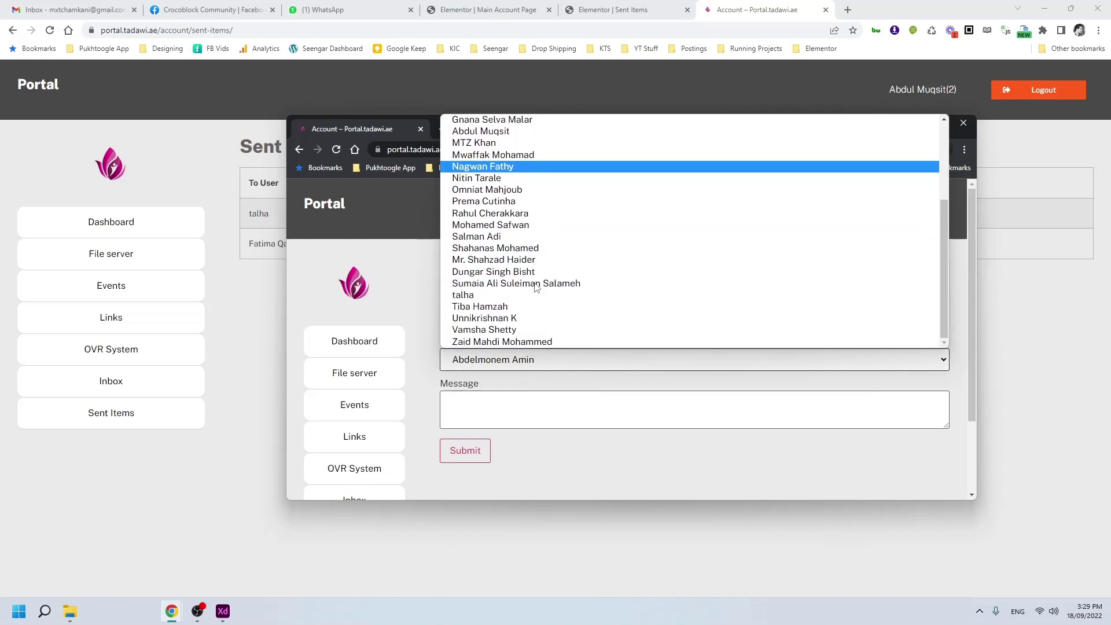
scroll(530, 289, "up", 3)
left_click(494, 260)
left_click(492, 410)
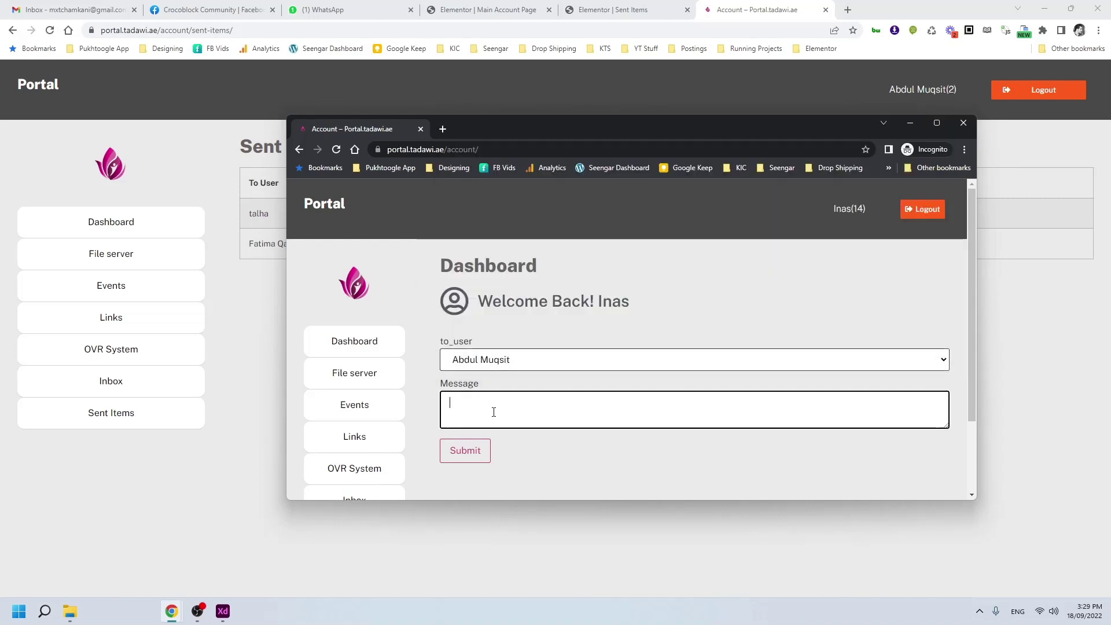
type("Hi, thi")
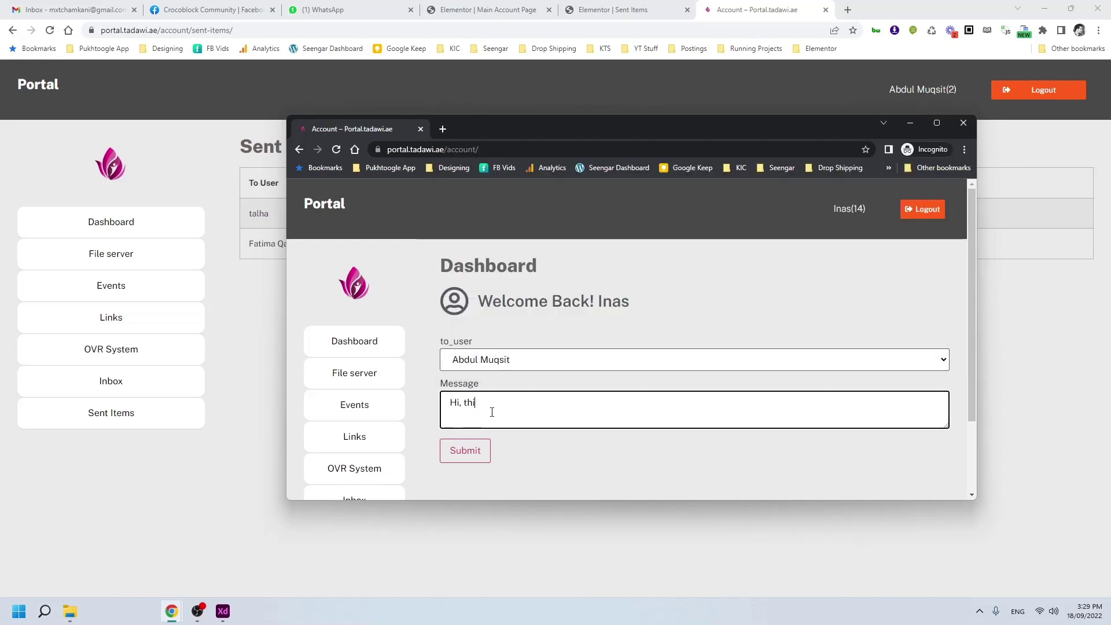
type("s is new message.")
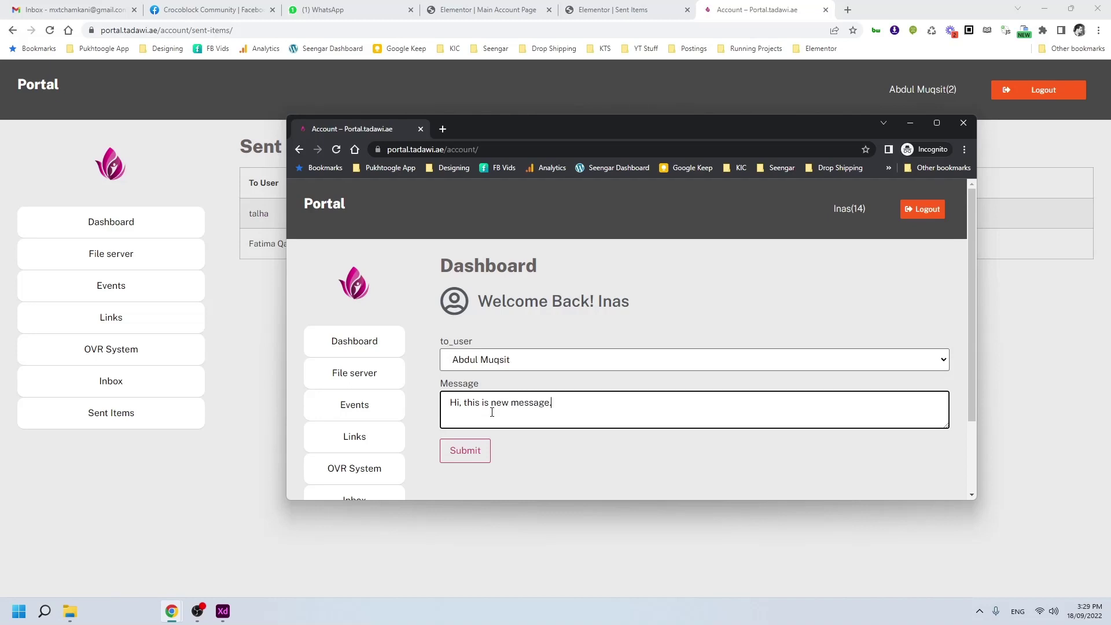
left_click(462, 451)
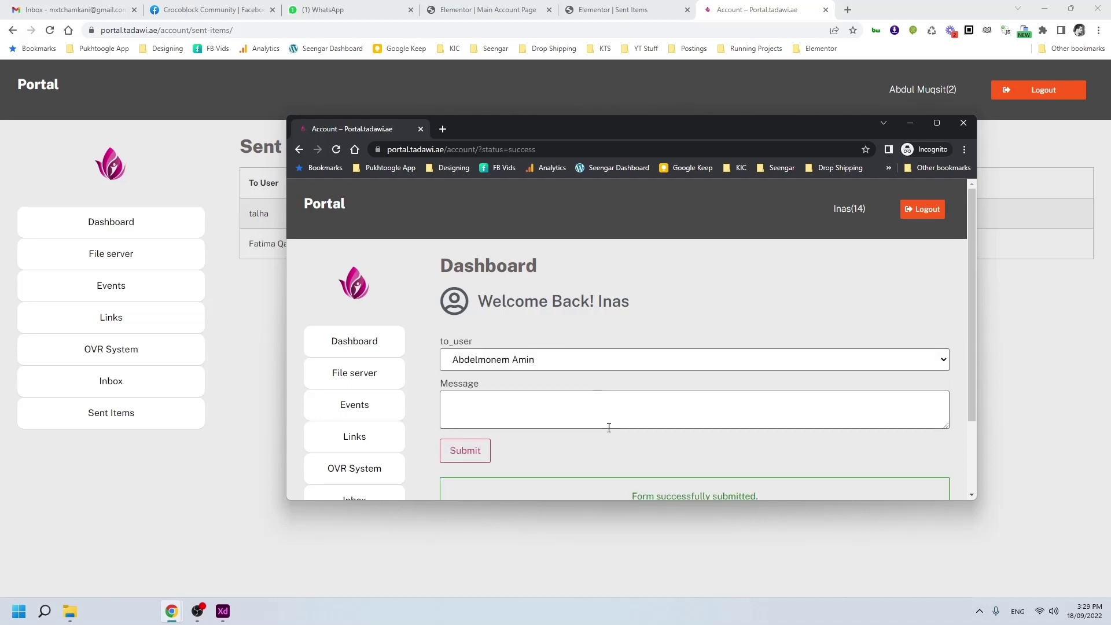
- Return to the main portal window, examine the new message in the Inbox table and go back to the dashboard
left_click(227, 428)
left_click(176, 385)
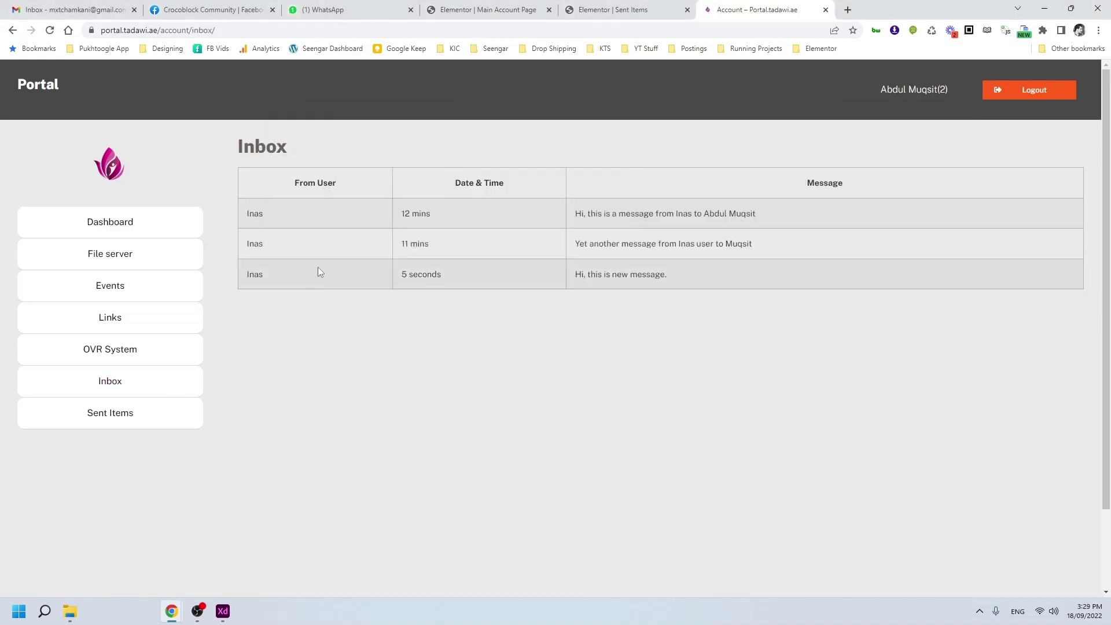
left_click_drag(413, 274, 678, 278)
left_click(589, 339)
left_click_drag(454, 275, 337, 186)
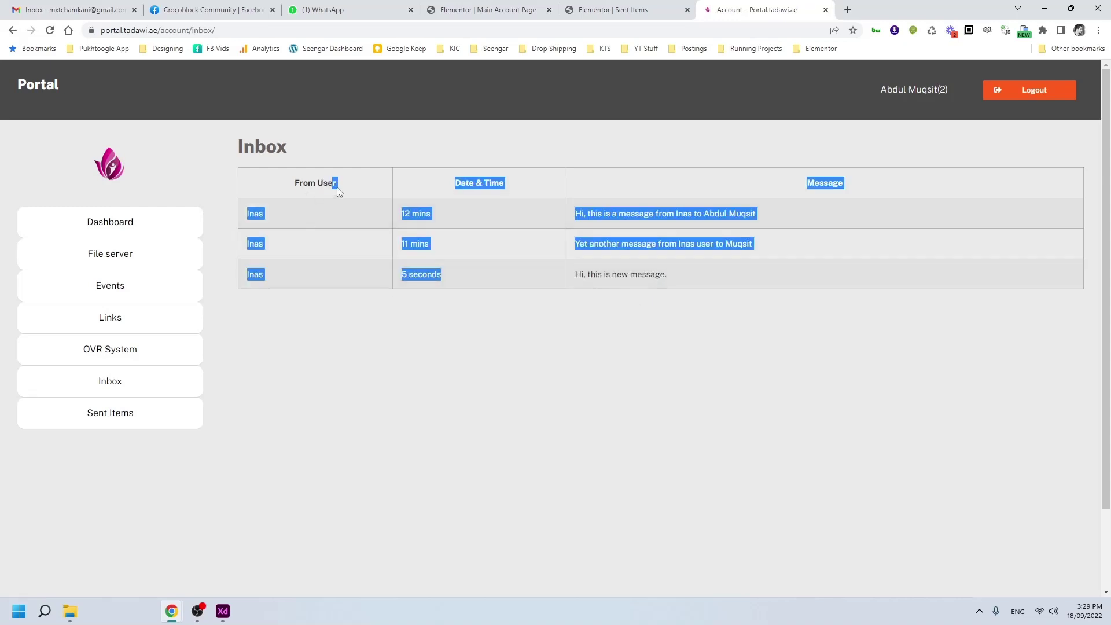
left_click(328, 243)
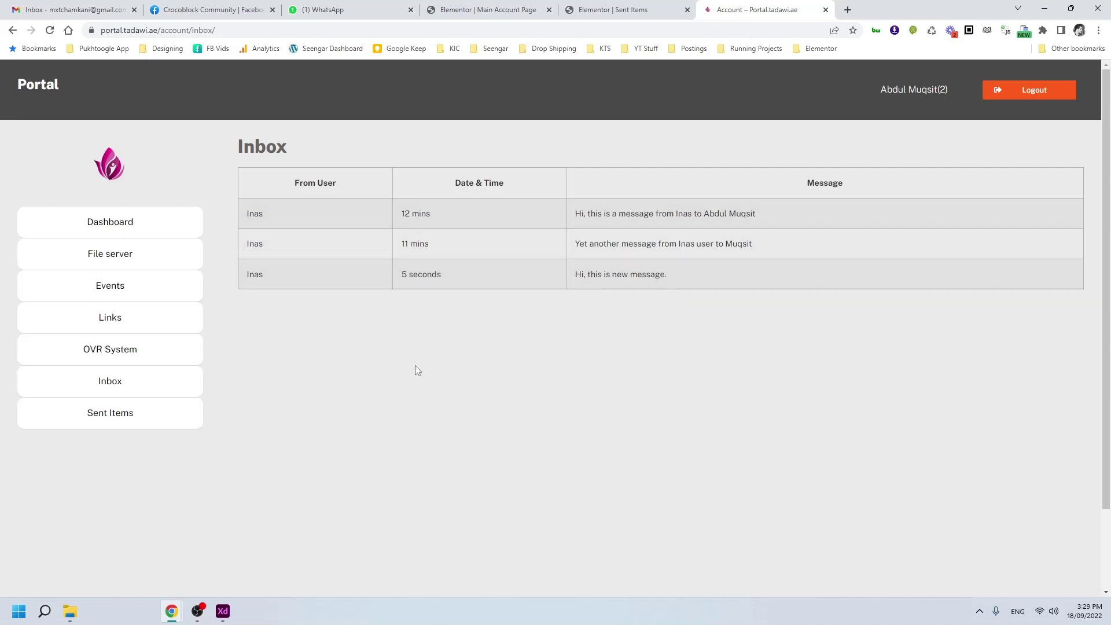
left_click(157, 227)
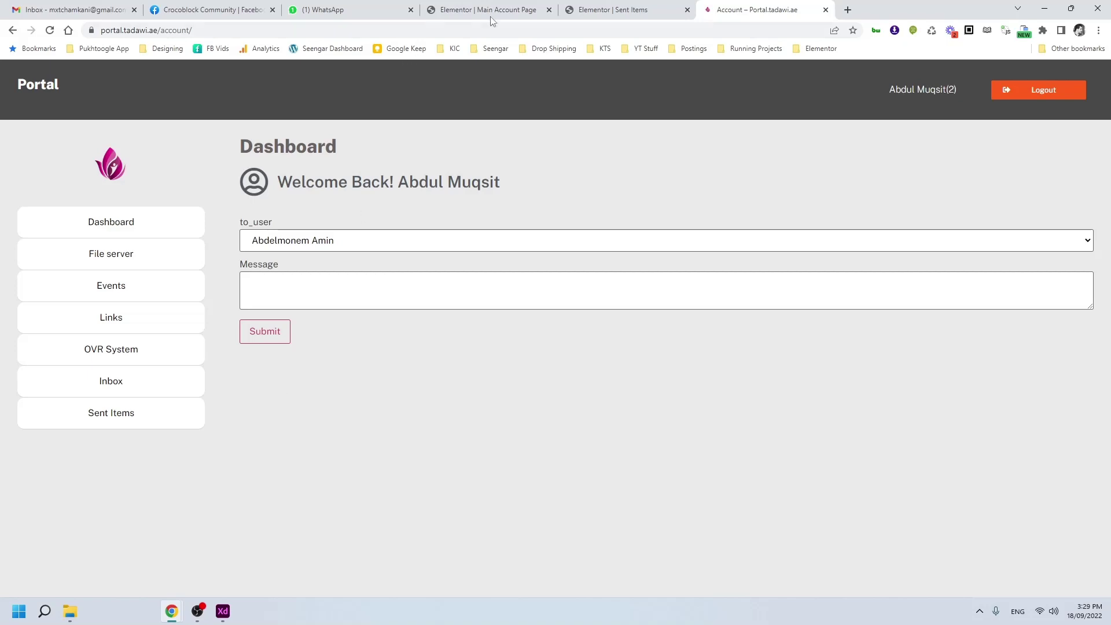
- Switch to Adobe XD, review the Inbox - Sent Item Pages and Query To Fetch Users + Messages artboards, and return to the browser
left_click(223, 611)
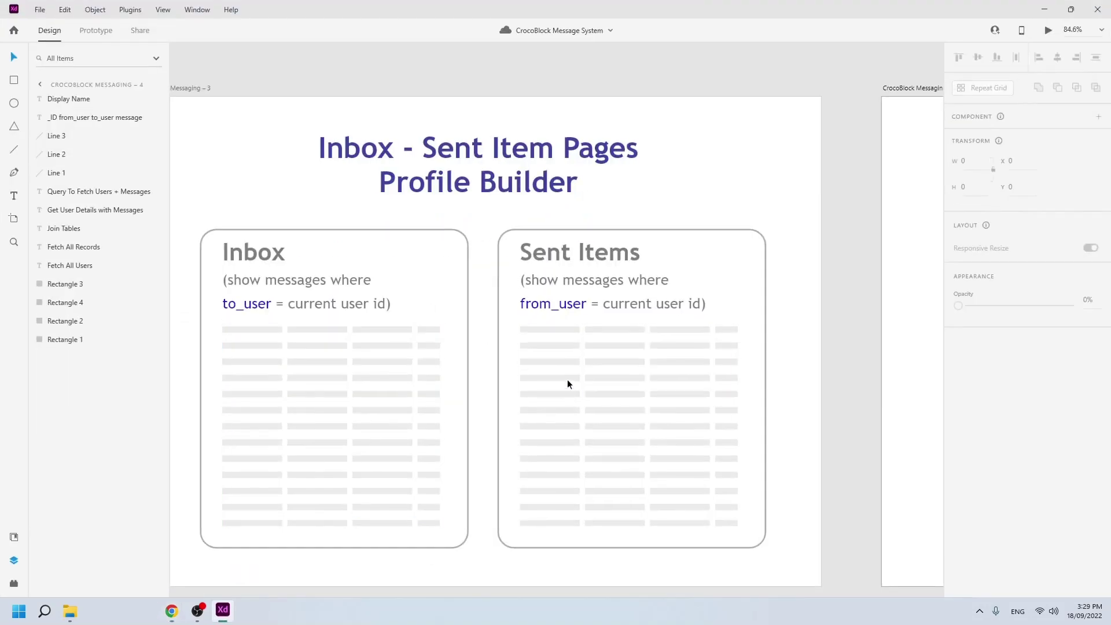
left_click_drag(567, 384, 104, 272)
key("ctrl+z")
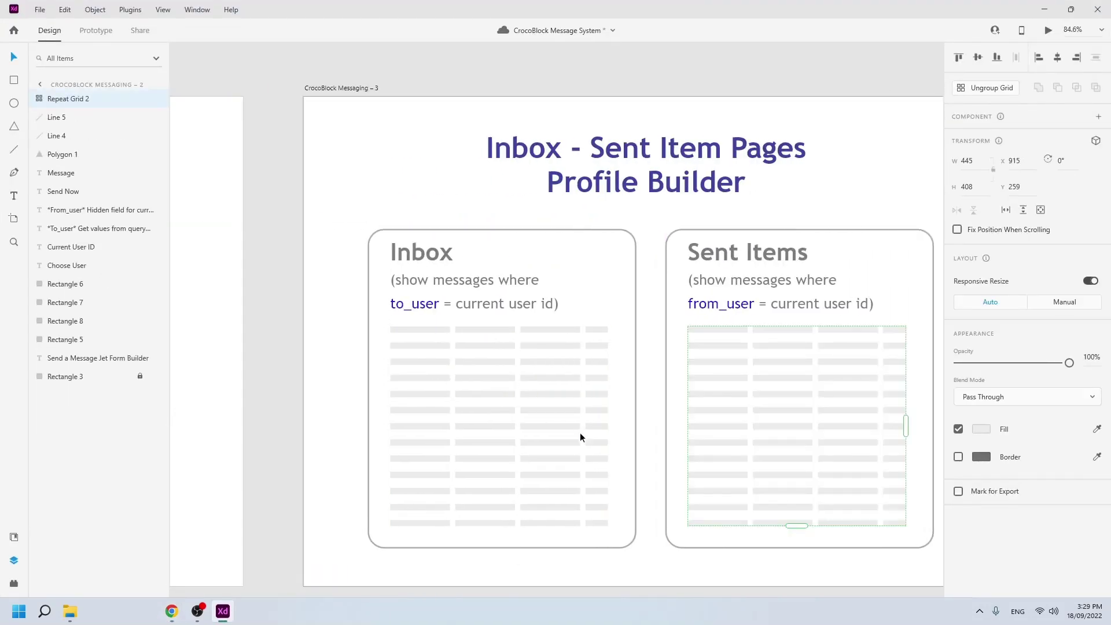
left_click_drag(400, 387, 989, 343)
left_click_drag(674, 380, 1077, 402)
left_click_drag(925, 394, 96, 347)
left_click_drag(711, 339, 96, 310)
left_click_drag(572, 338, 229, 350)
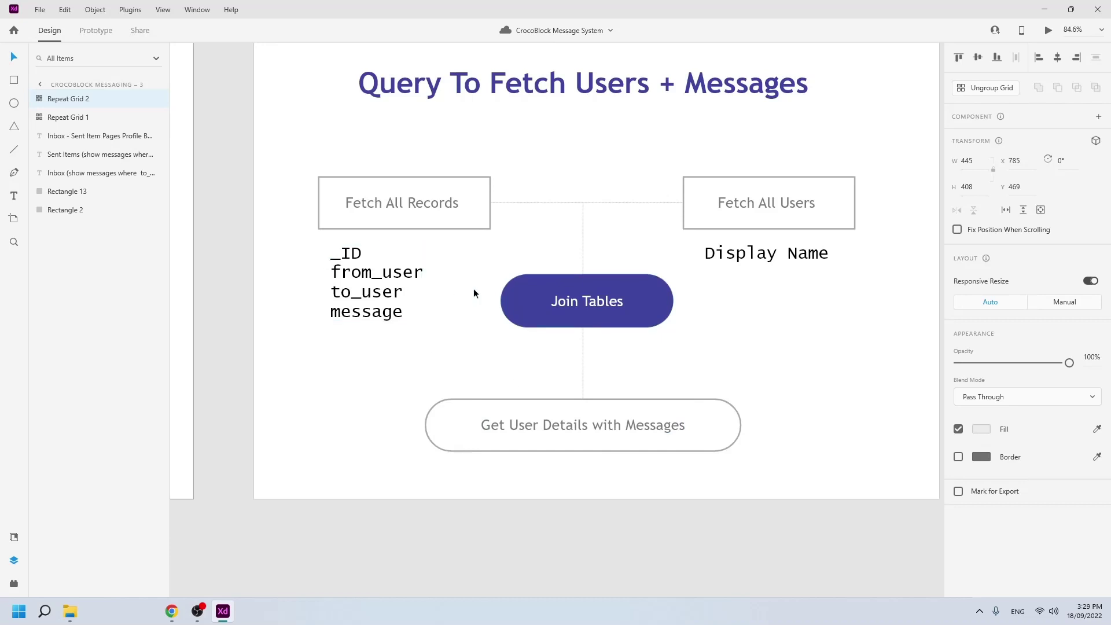
left_click_drag(486, 259, 412, 326)
left_click(706, 335)
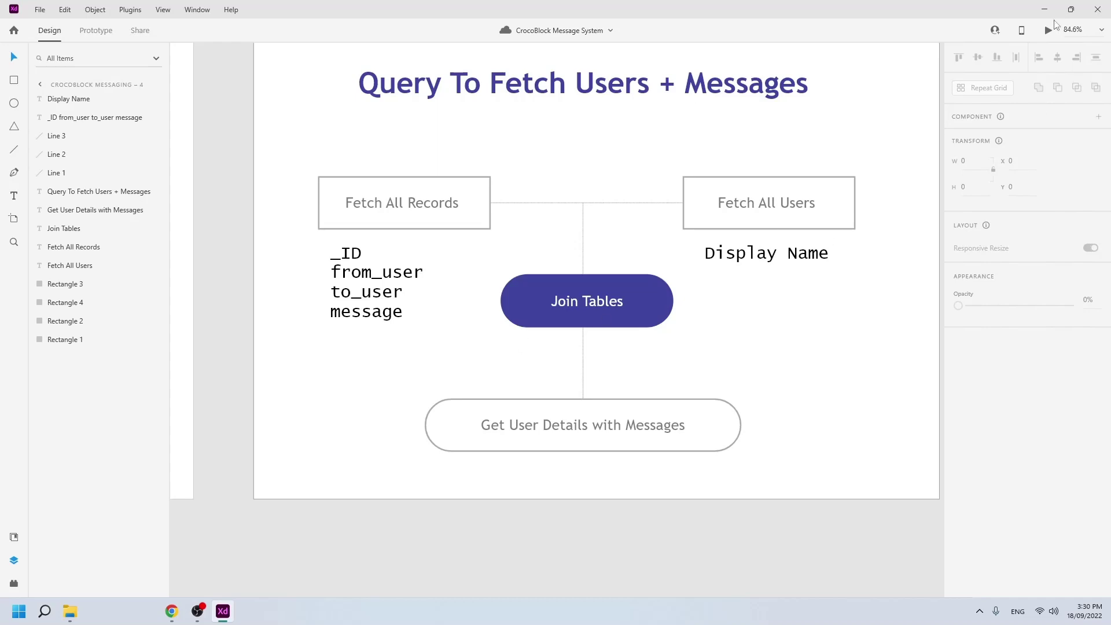
left_click(1044, 9)
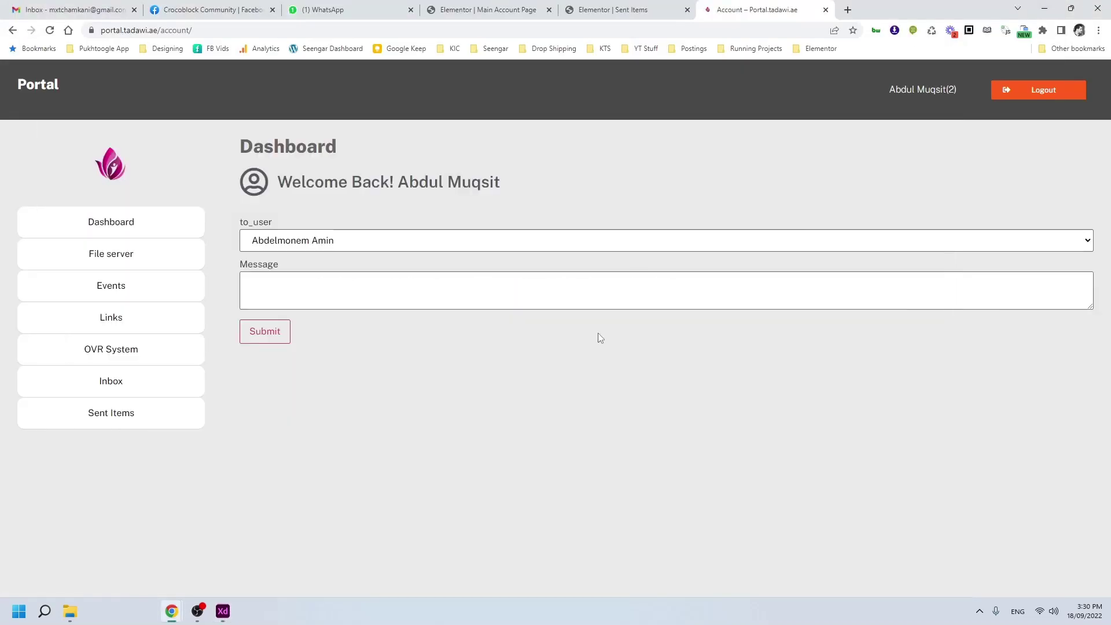
- View the Inbox page again, then return to the dashboard and select the second test user as the message recipient
left_click(136, 393)
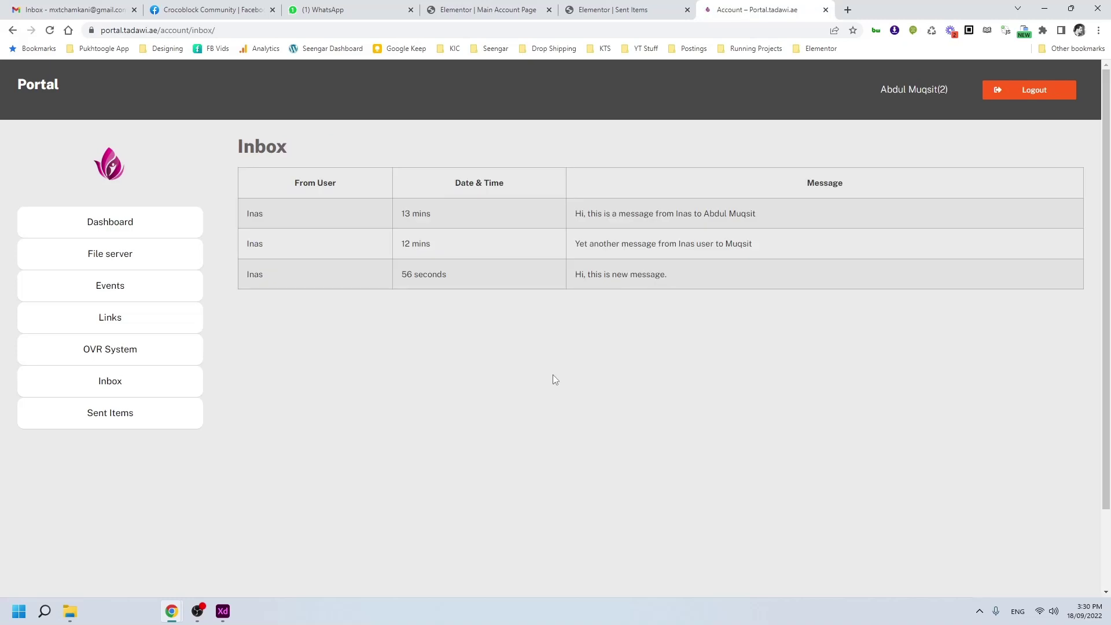
left_click(149, 236)
left_click(289, 244)
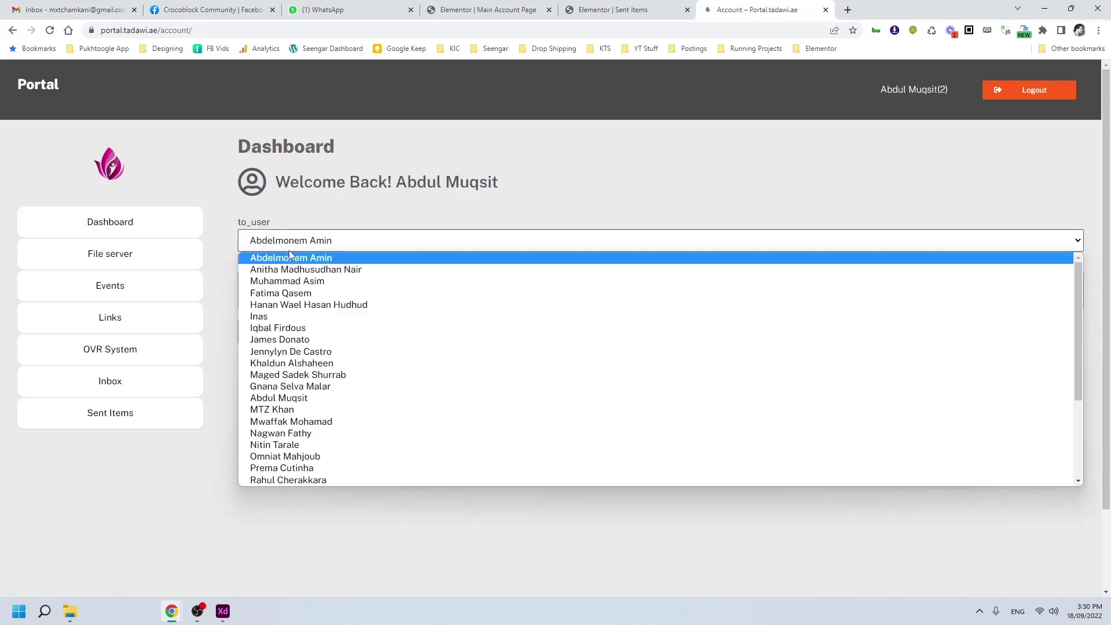
left_click(287, 322)
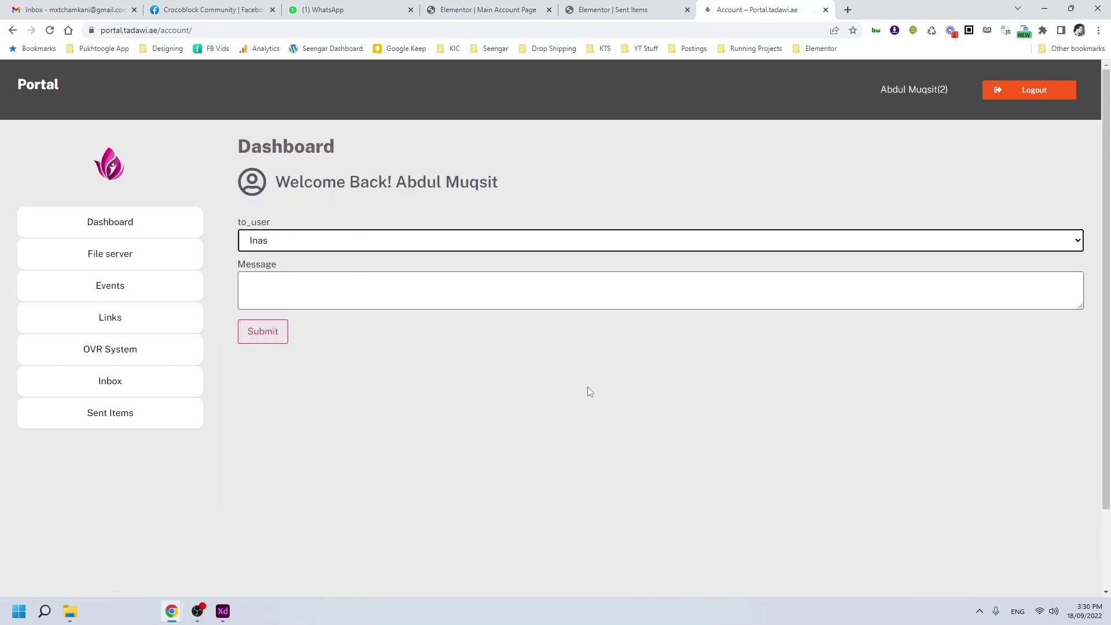
- Reload the portal dashboard and switch to the Main Account Page in the Elementor editor
left_click(482, 355)
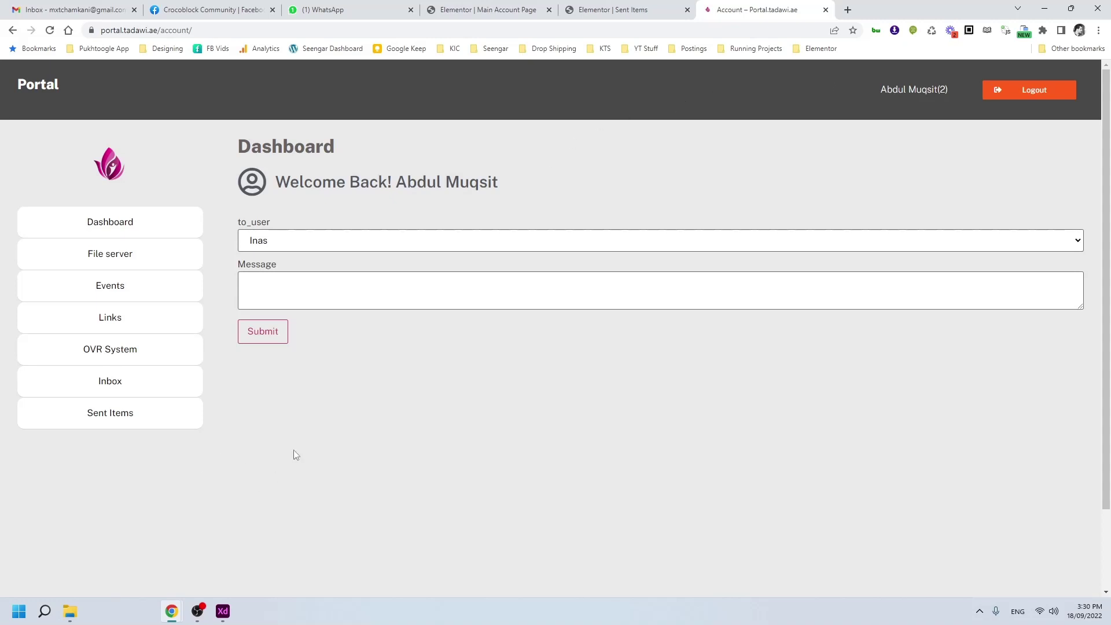
left_click(141, 225)
left_click(567, 12)
left_click(532, 9)
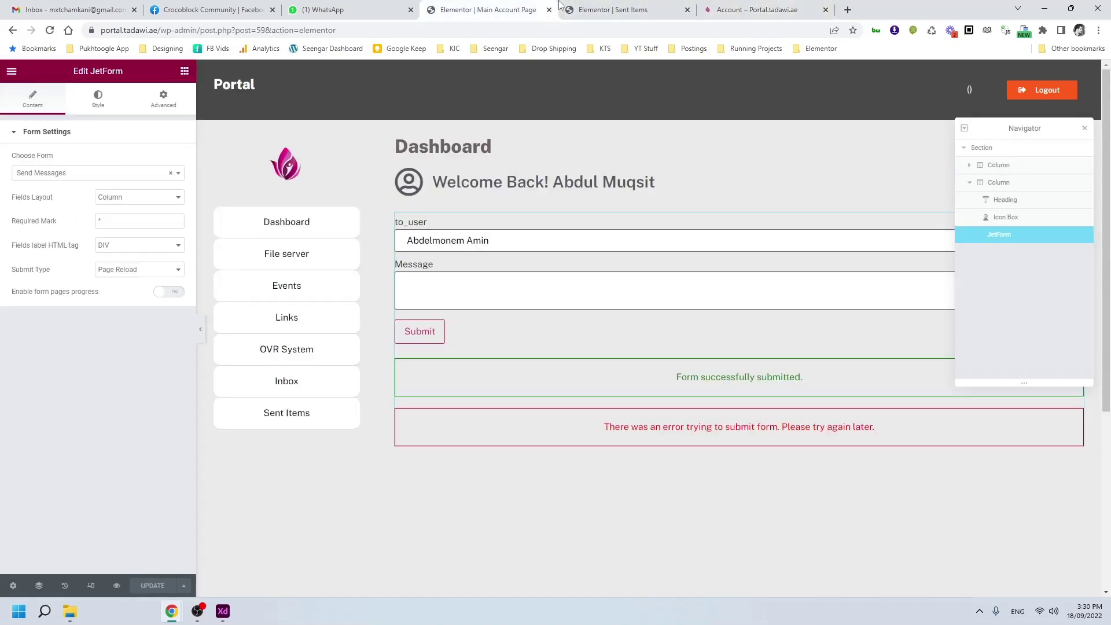
left_click(184, 71)
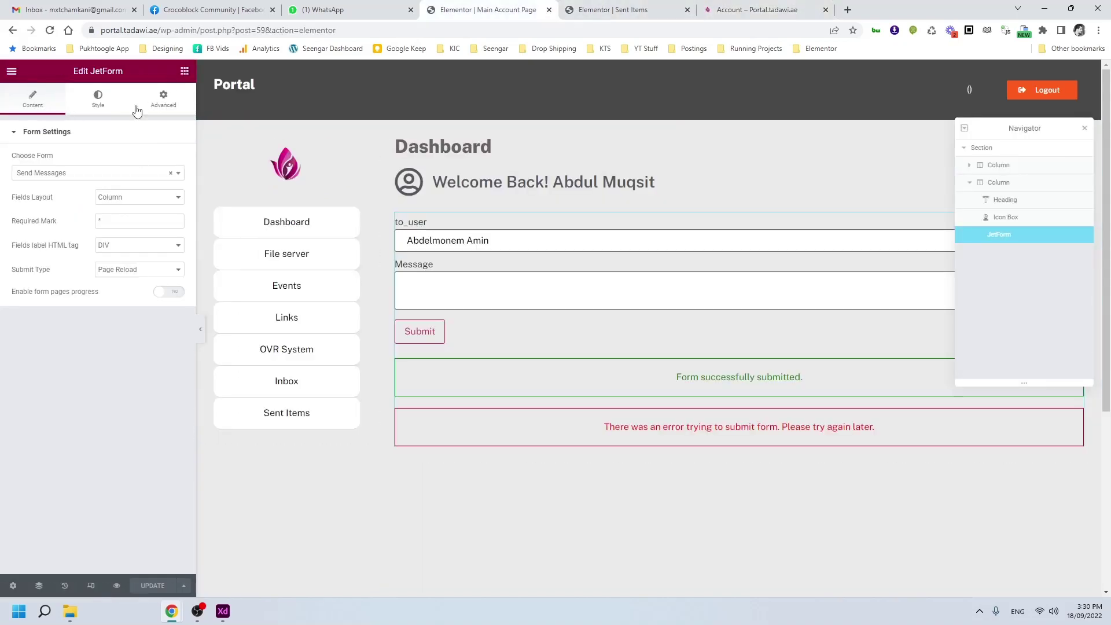
type("dyn")
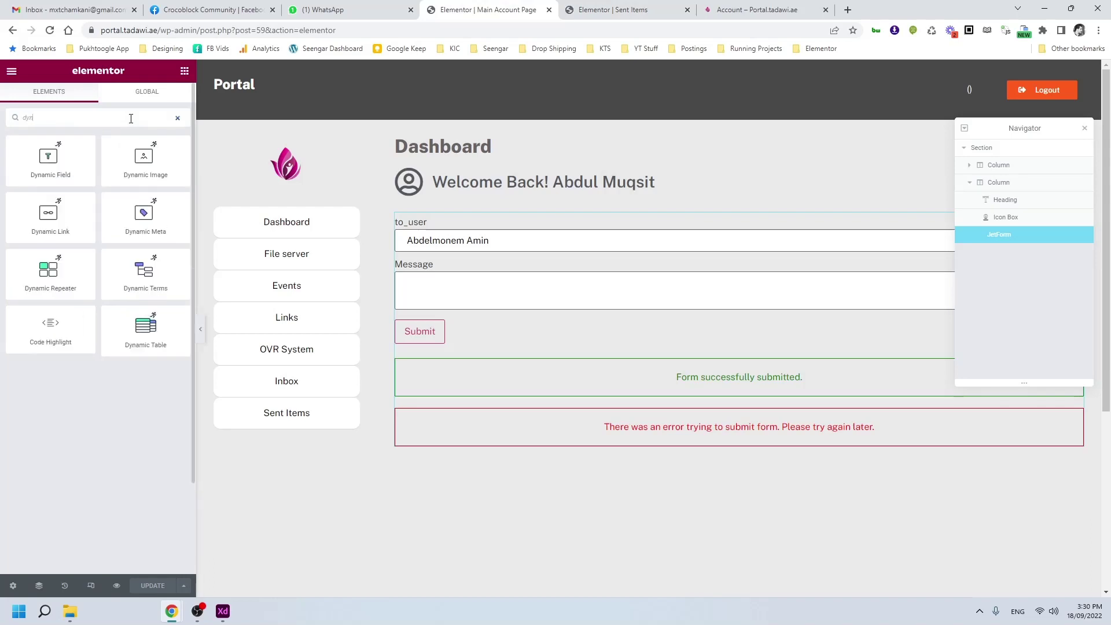
left_click_drag(51, 159, 429, 200)
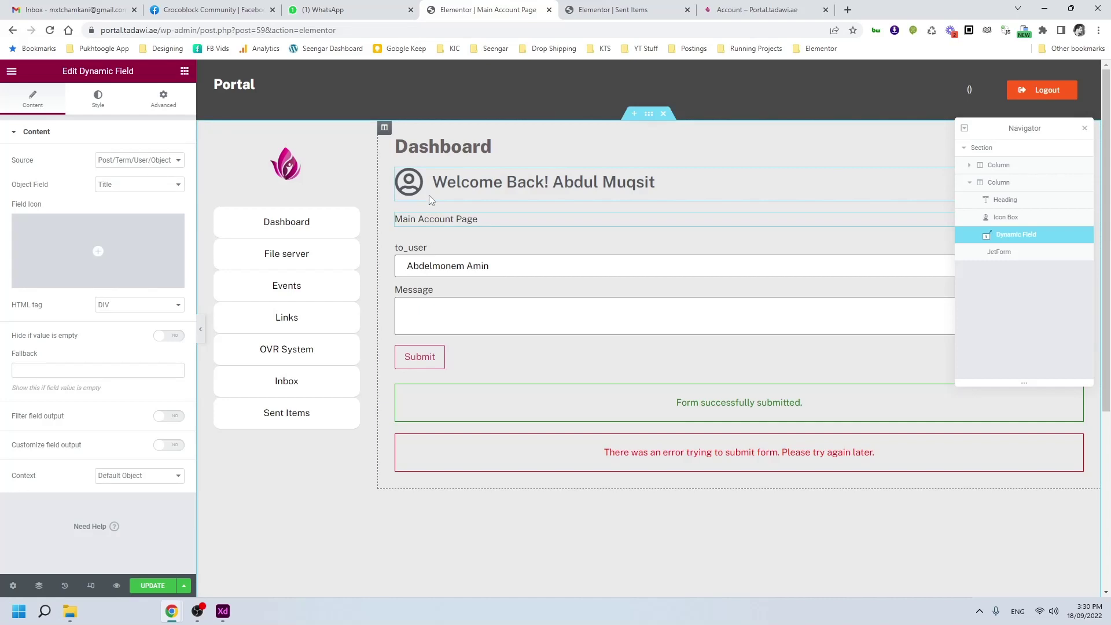
right_click(425, 219)
left_click(451, 386)
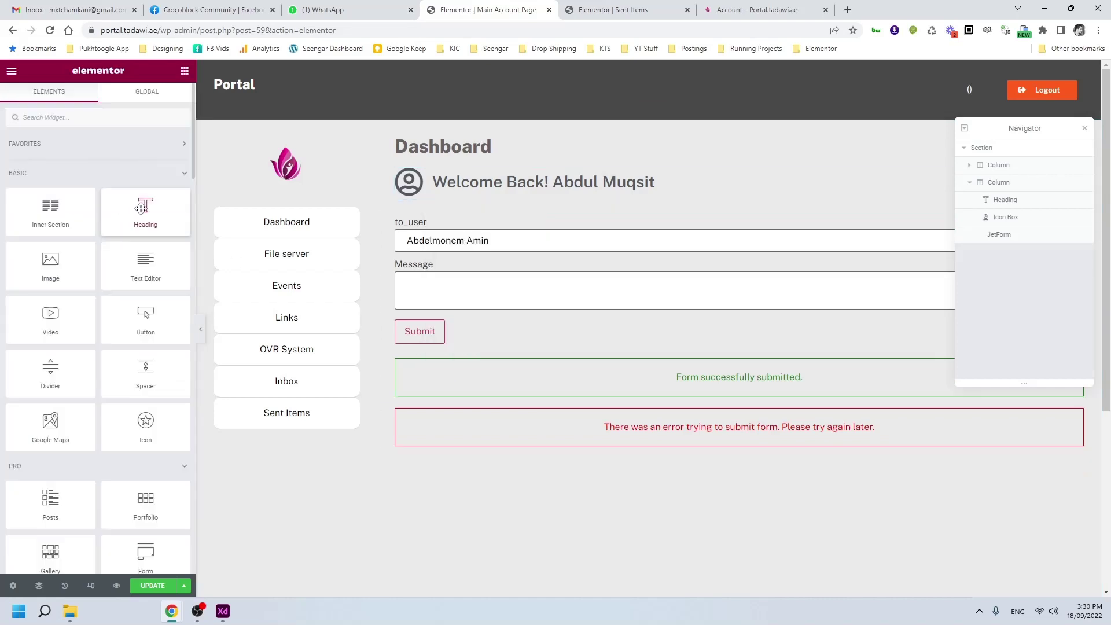
- Add a Heading above the message form, set its title to Query Results Count for the Inbox query, and update the page
left_click_drag(142, 209, 432, 215)
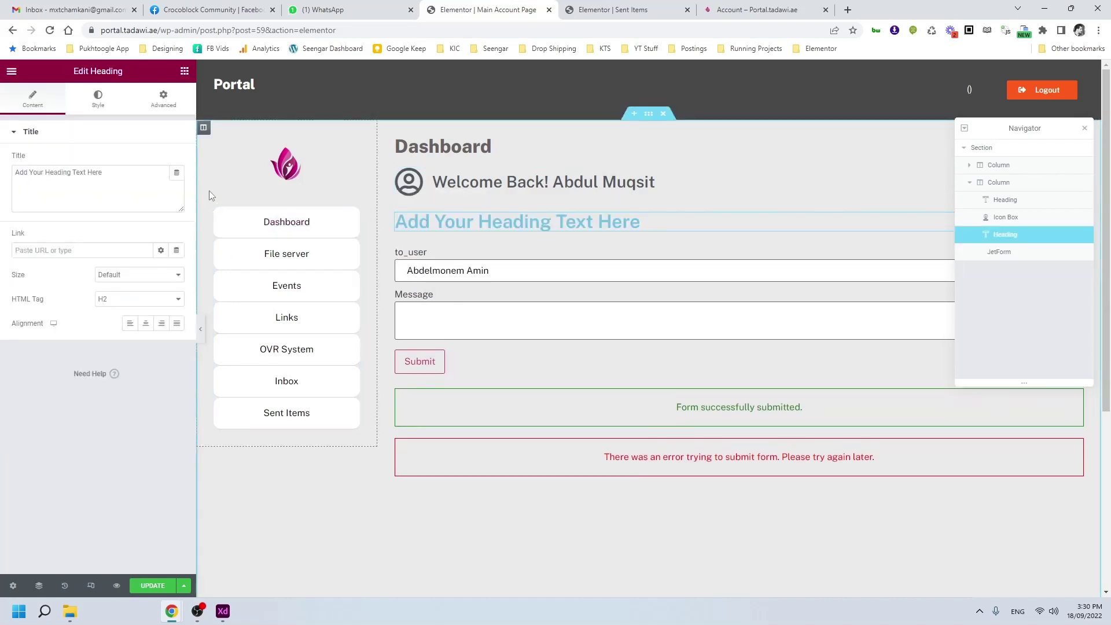
left_click(177, 173)
scroll(119, 312, "down", 3)
scroll(120, 313, "down", 2)
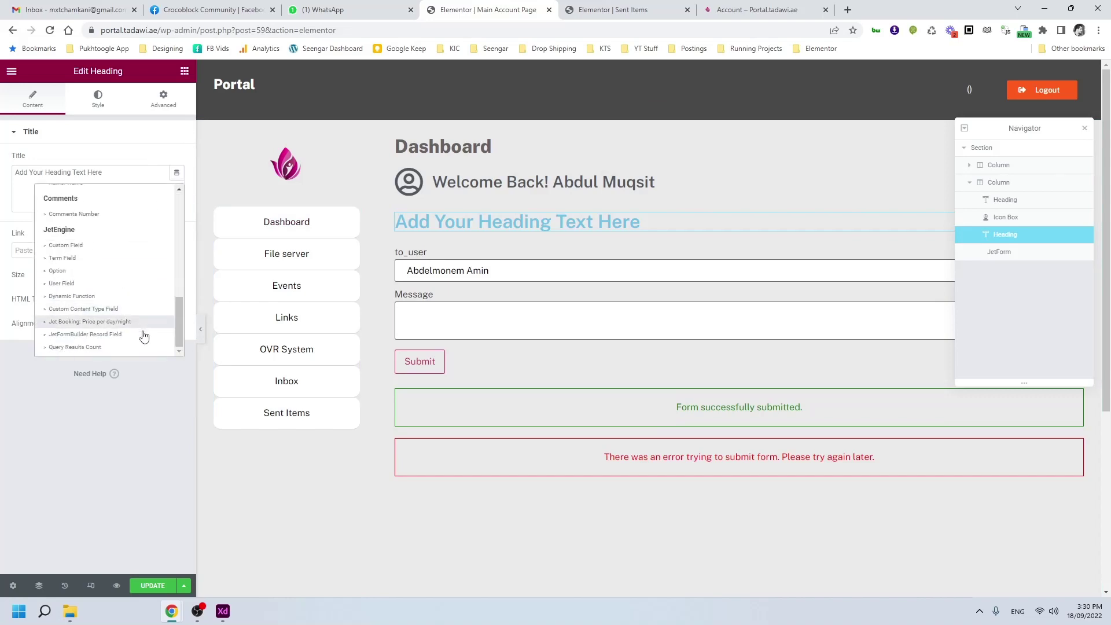
left_click(90, 349)
left_click(128, 224)
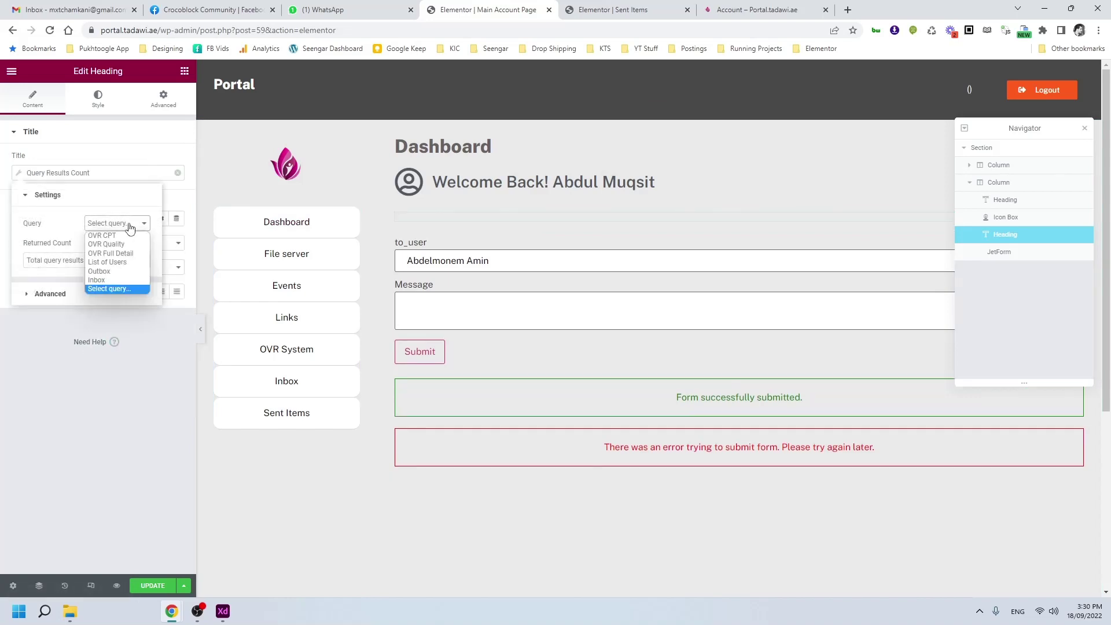
left_click(98, 280)
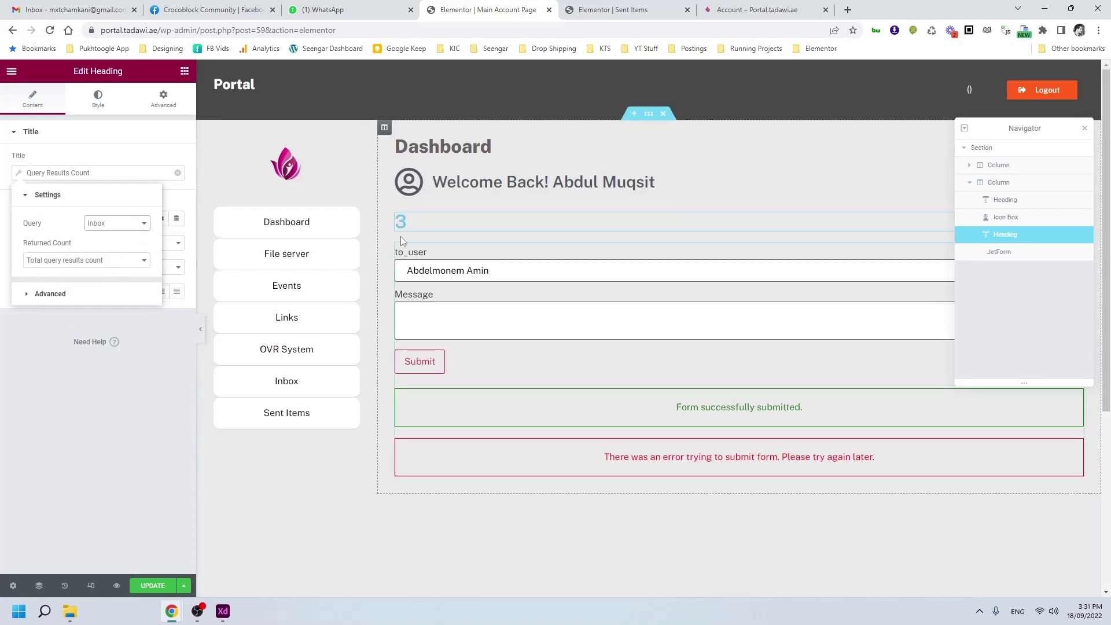
left_click(152, 586)
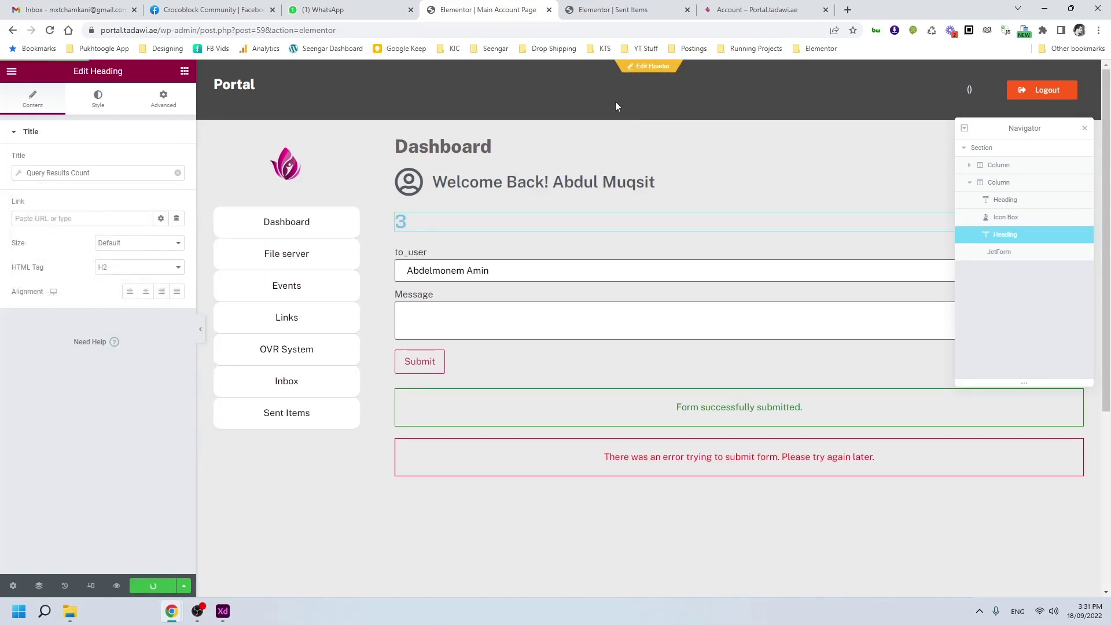
- Reload the live dashboard and compare the inbox count heading with the messages on the Inbox page
left_click(755, 7)
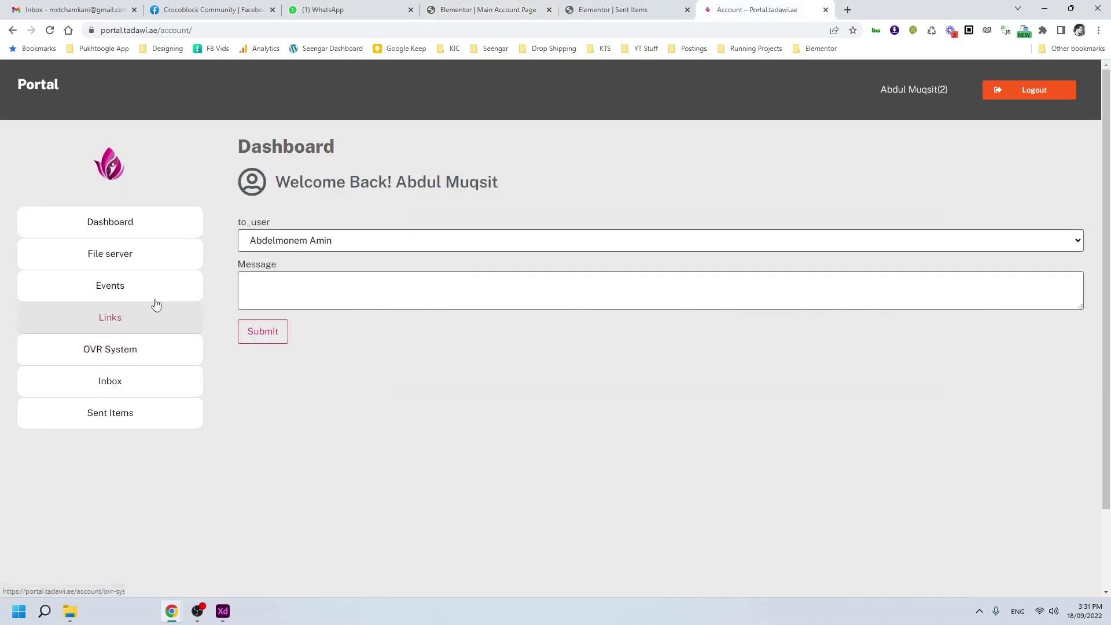
left_click(137, 224)
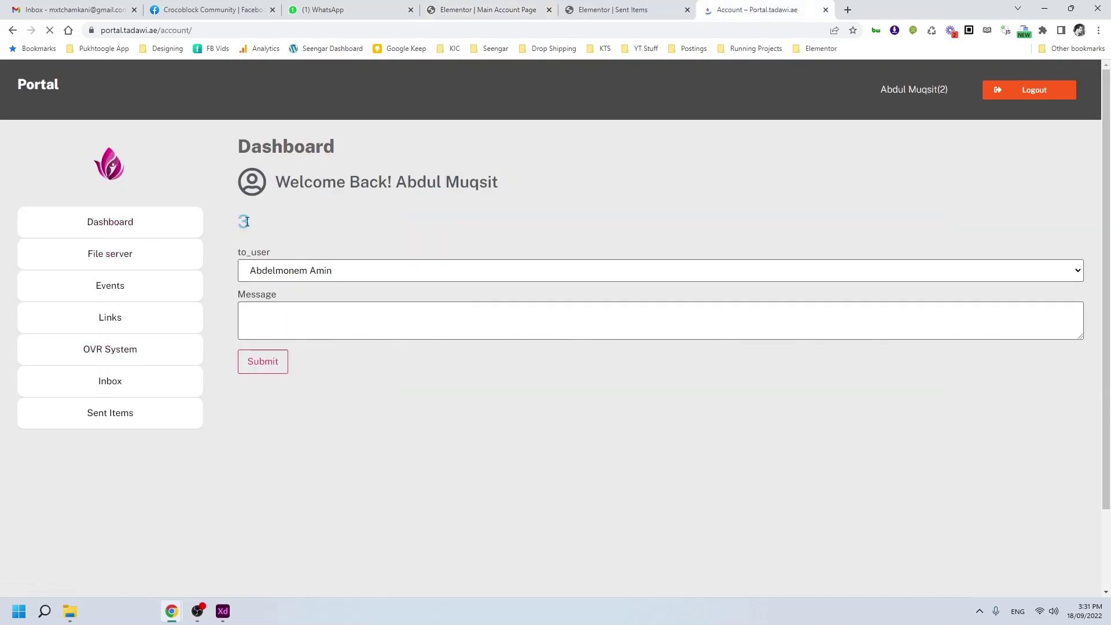
left_click(141, 391)
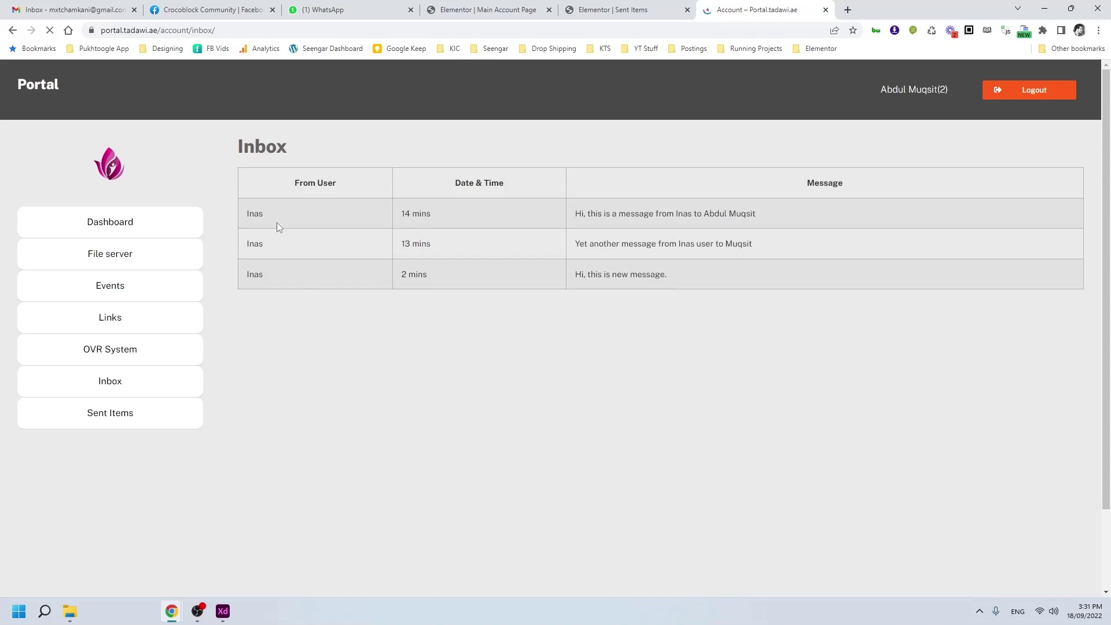
left_click_drag(279, 227, 326, 274)
left_click(325, 275)
- Duplicate the inbox count heading on the Main Account Page, set the copy's query to Outbox, and update the page
left_click(616, 9)
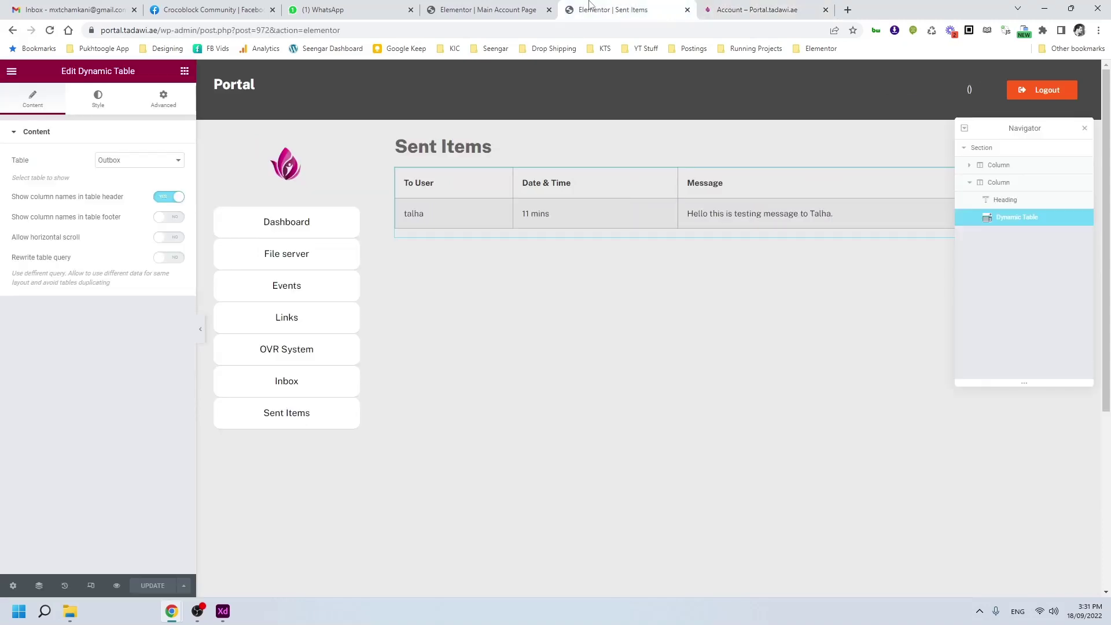
left_click(484, 9)
right_click(413, 224)
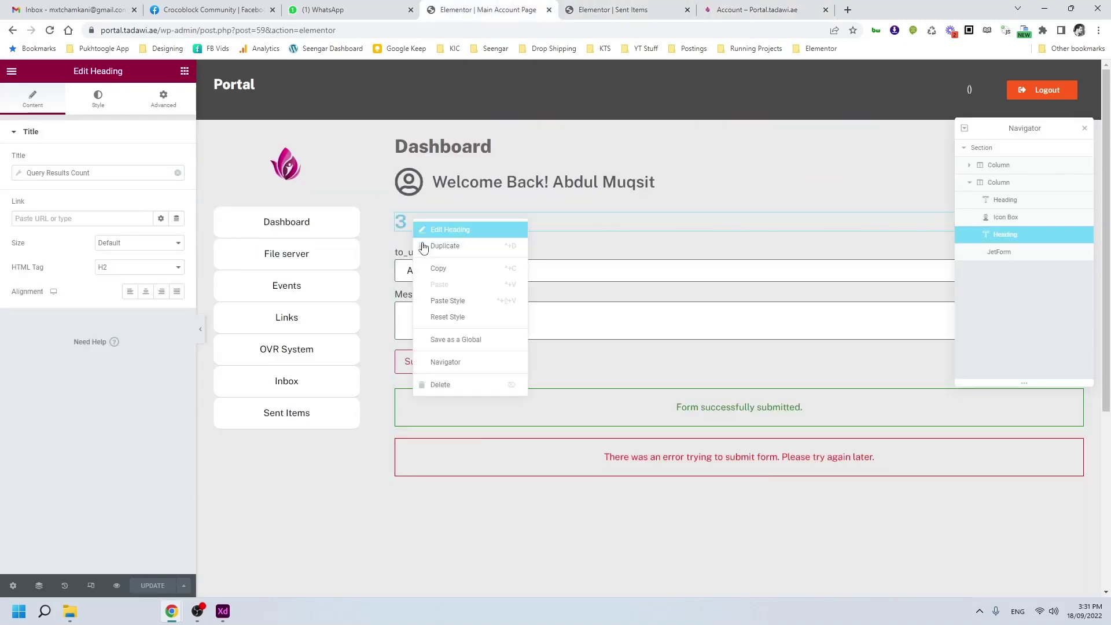
left_click(422, 249)
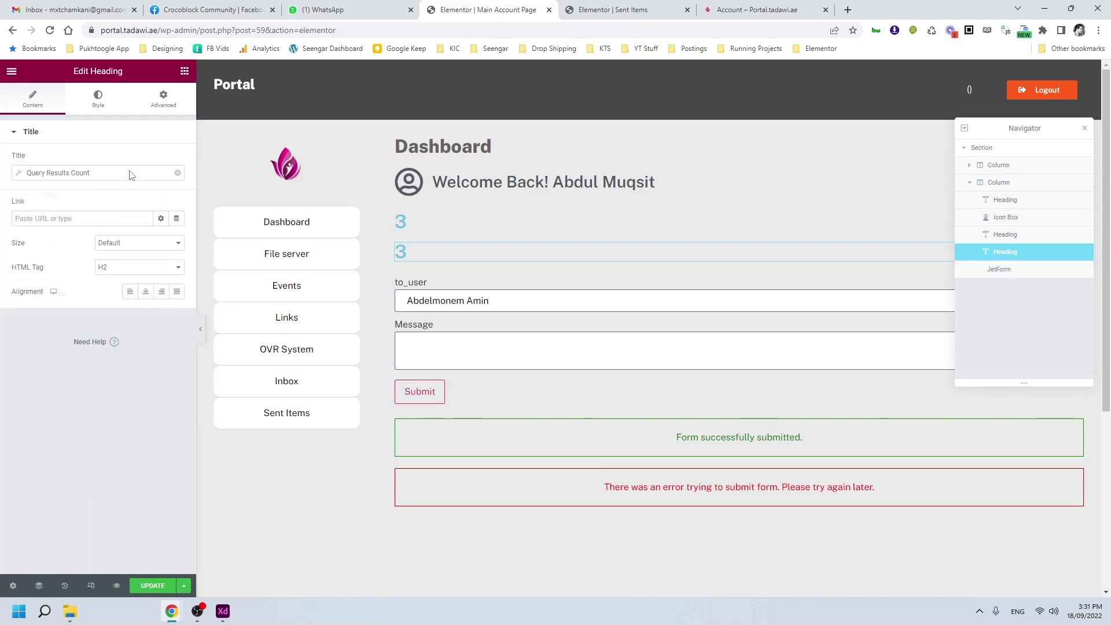
left_click(134, 173)
left_click(133, 223)
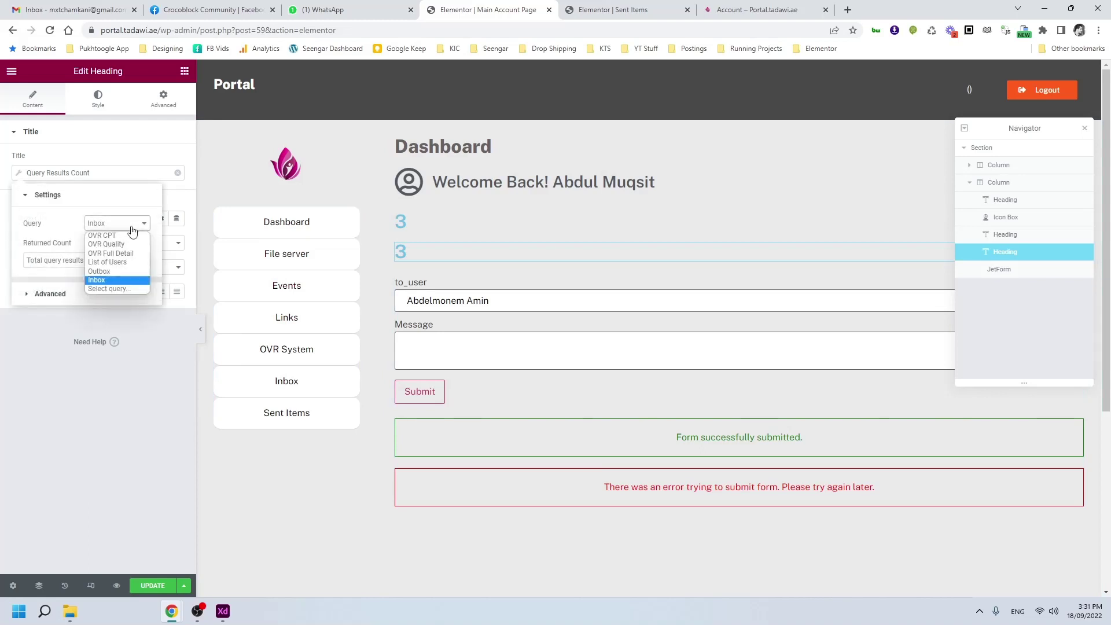
left_click(119, 271)
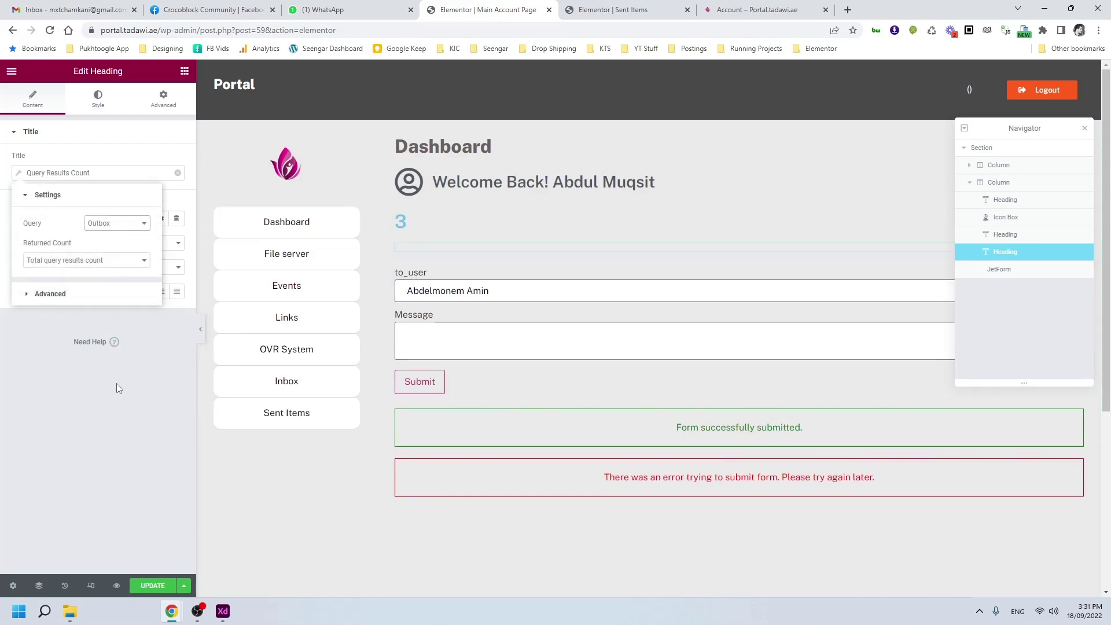
left_click(153, 585)
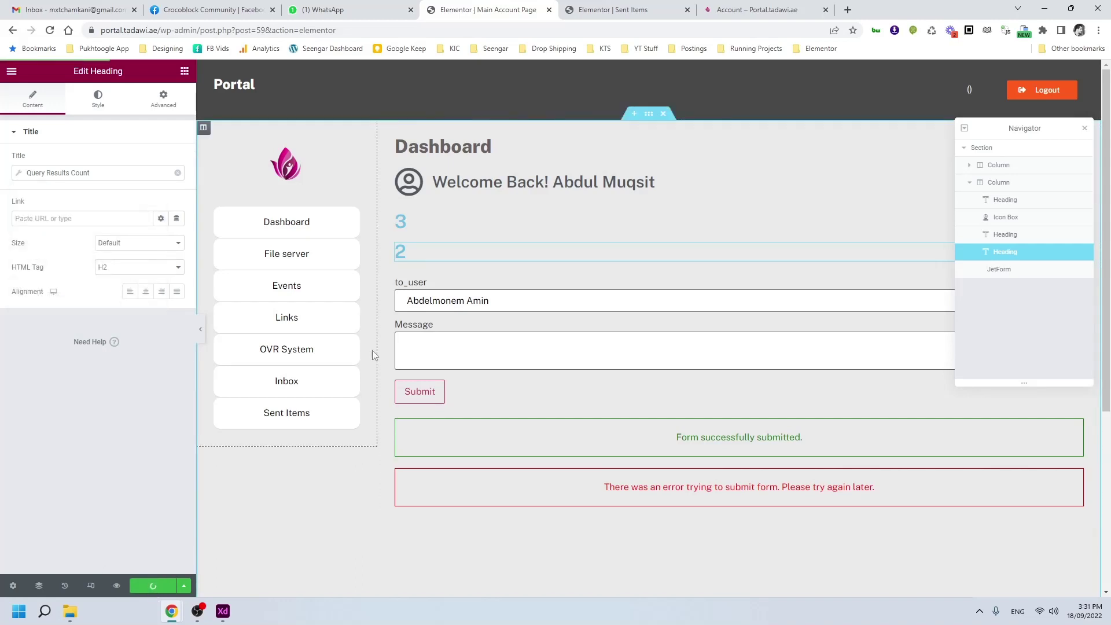
- Return to the live dashboard and check the new outbox count heading against the Sent Items page
key("ctrl+Tab")
key("ctrl+Tab")
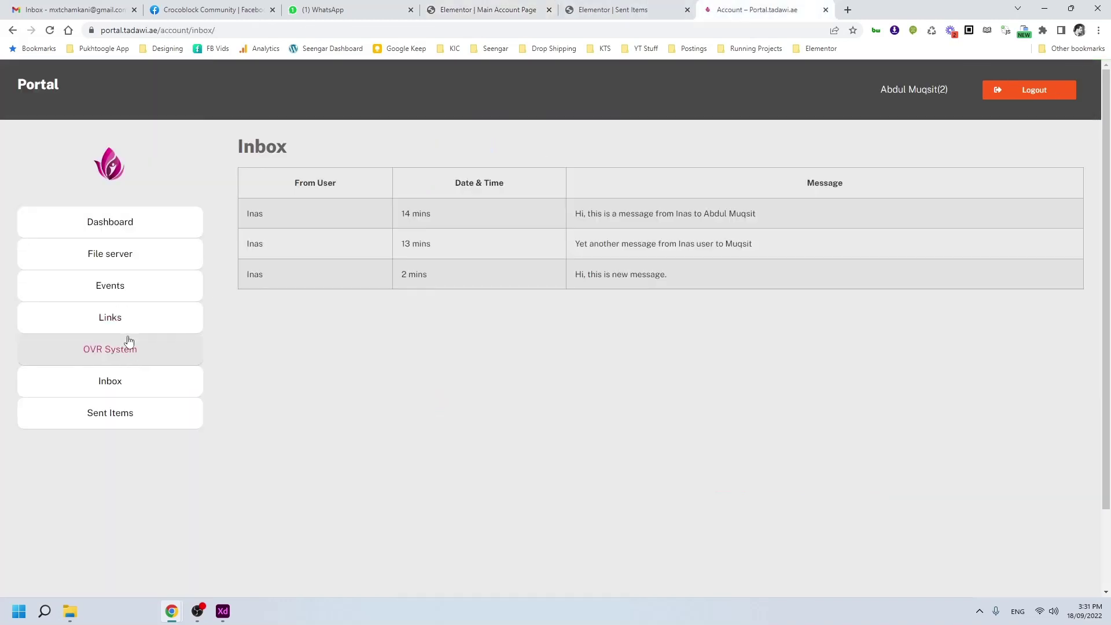
left_click(134, 233)
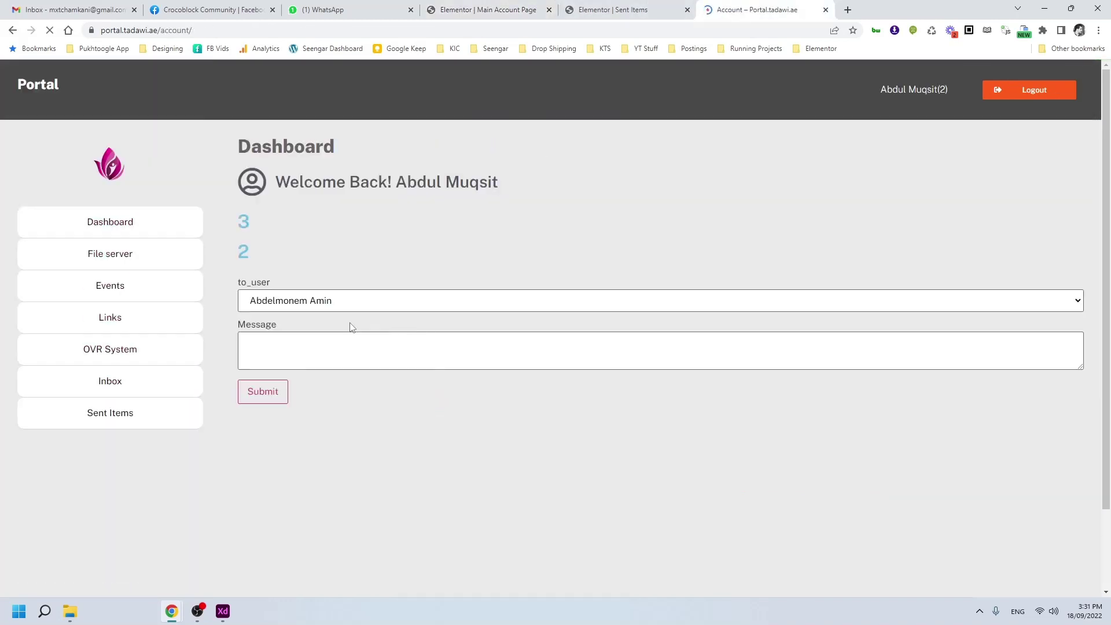
double_click(243, 252)
left_click(131, 424)
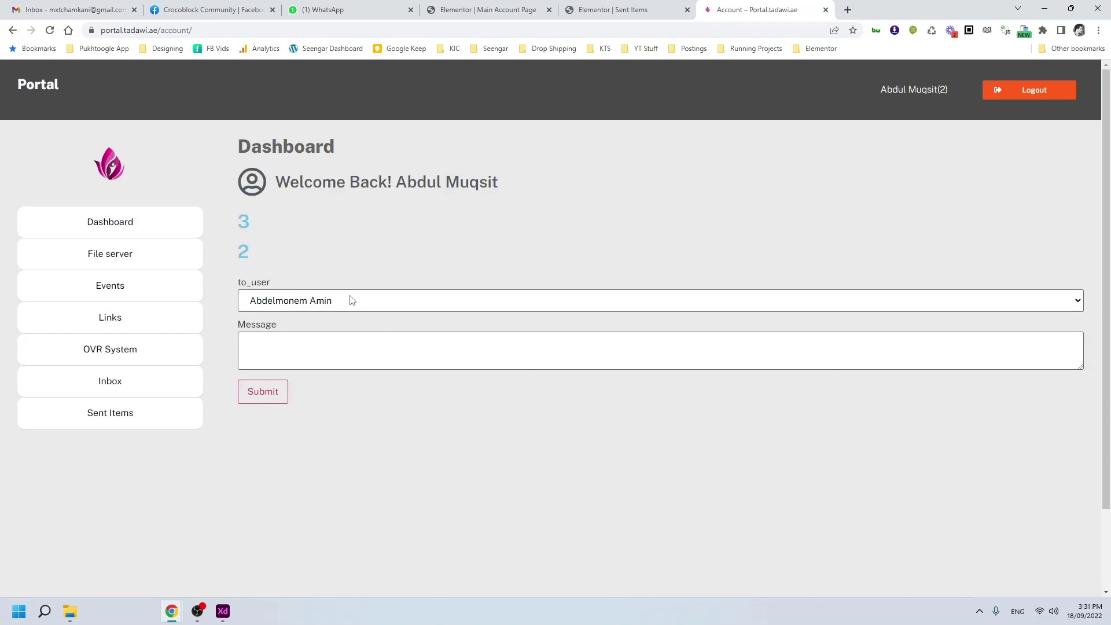
- Send the test message "asdfasdfasdf" to the first listed user and check the outbox count on the dashboard
left_click(351, 300)
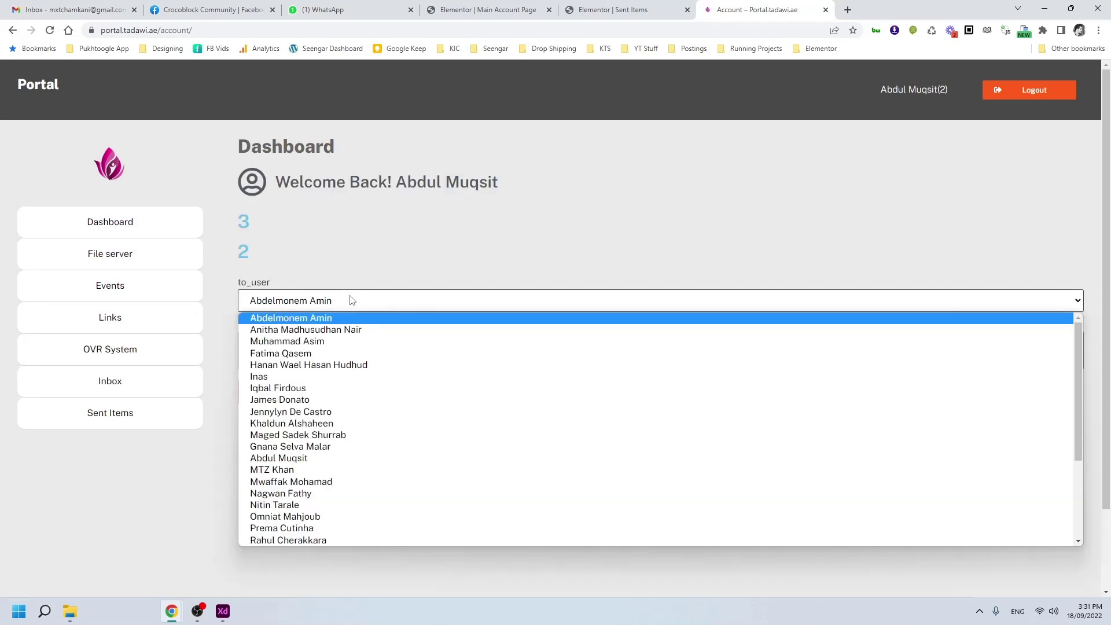
left_click(333, 317)
left_click(317, 341)
type("asdfasdfasdf")
left_click(263, 394)
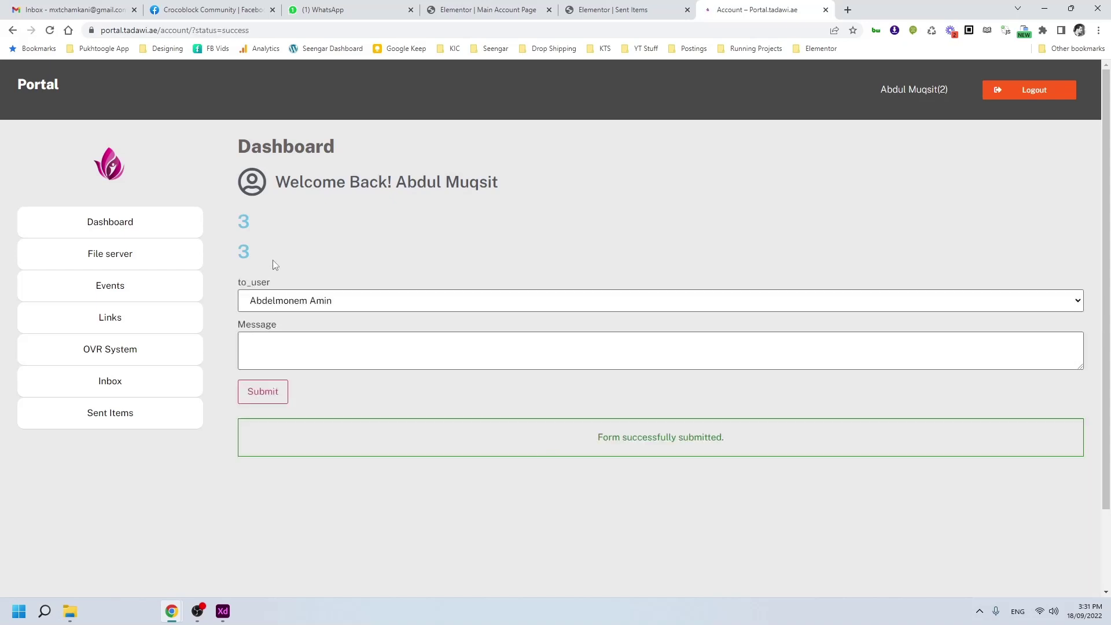
left_click_drag(273, 259, 239, 253)
- Add an Icon Box widget between the welcome box and the count headings in the Main Account Page editor
left_click(612, 9)
left_click(487, 10)
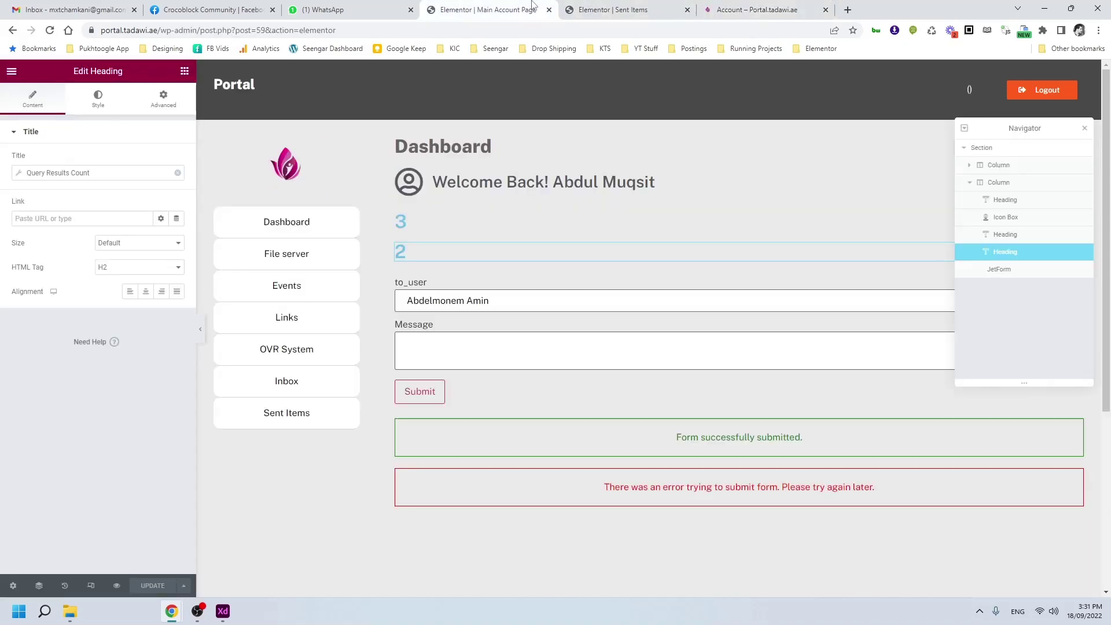
left_click(184, 71)
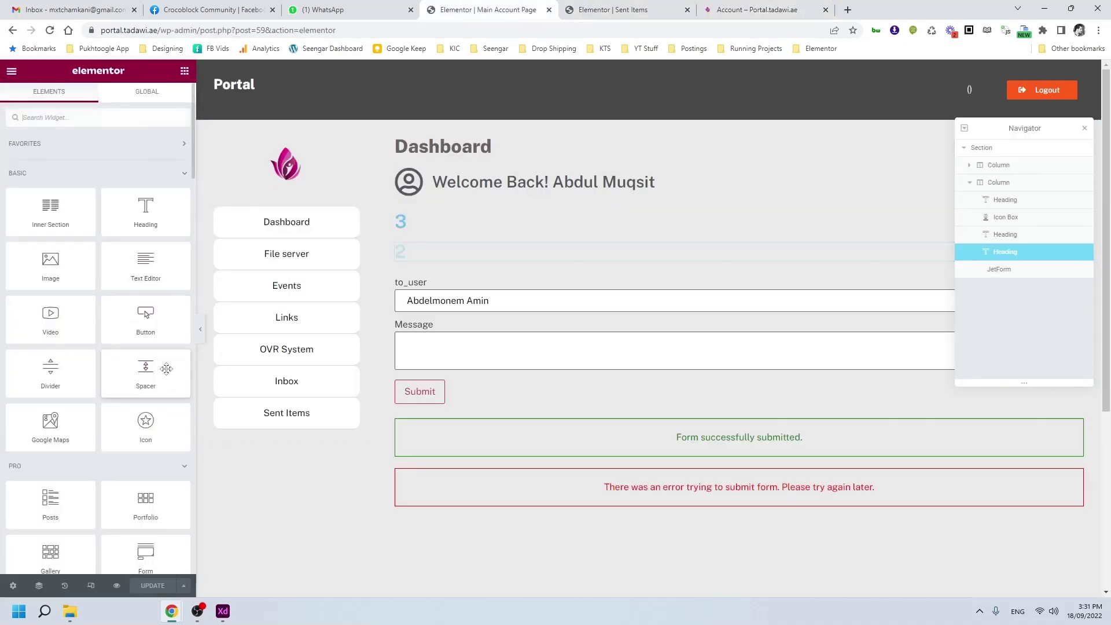
scroll(112, 388, "down", 5)
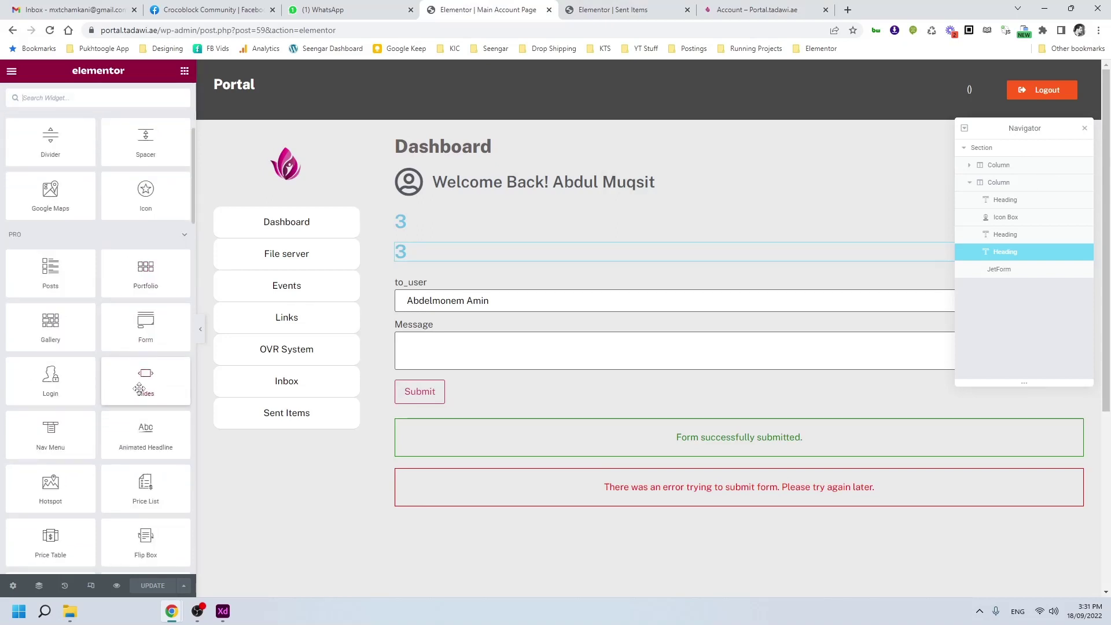
scroll(139, 388, "down", 2)
scroll(135, 386, "down", 10)
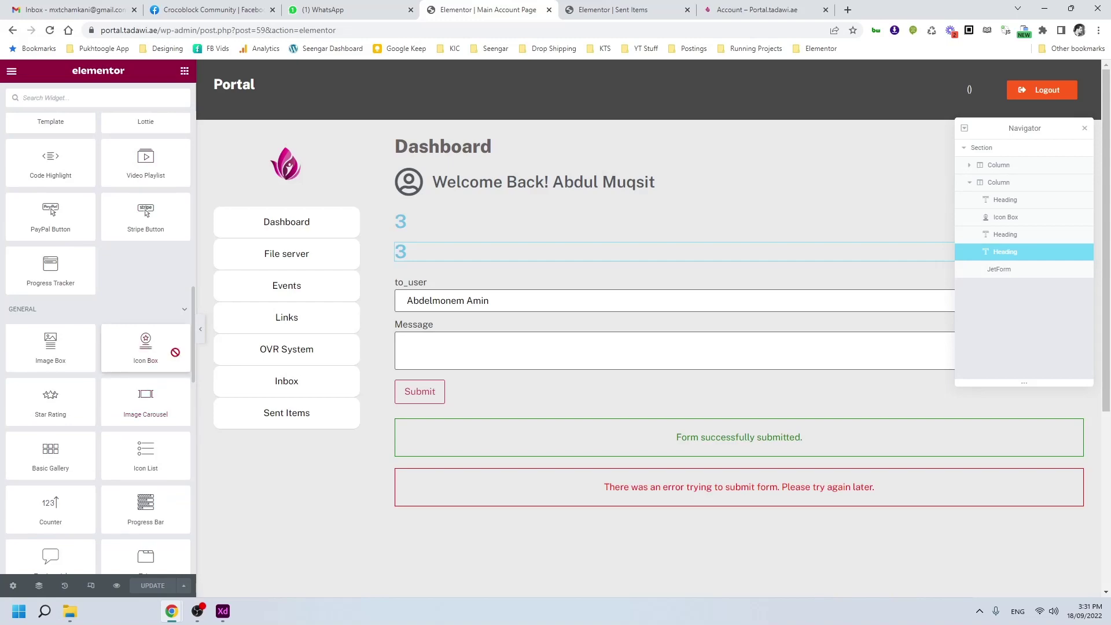
left_click_drag(146, 346, 421, 220)
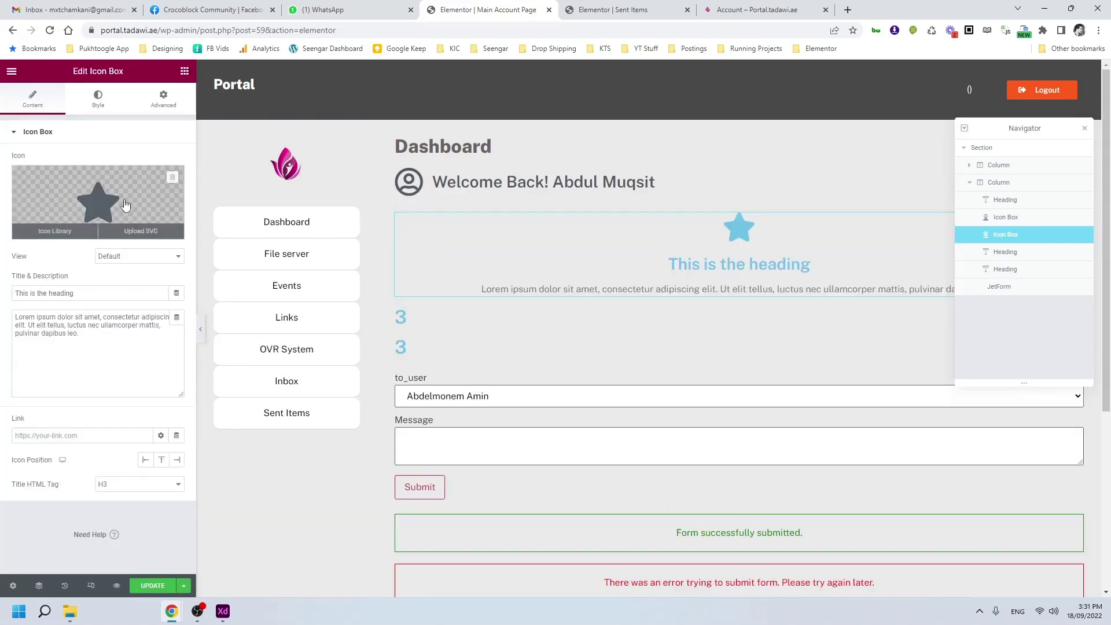
- Replace the new icon box's star with the outlined Envelope icon, filtering the icon library by "env"
left_click(58, 228)
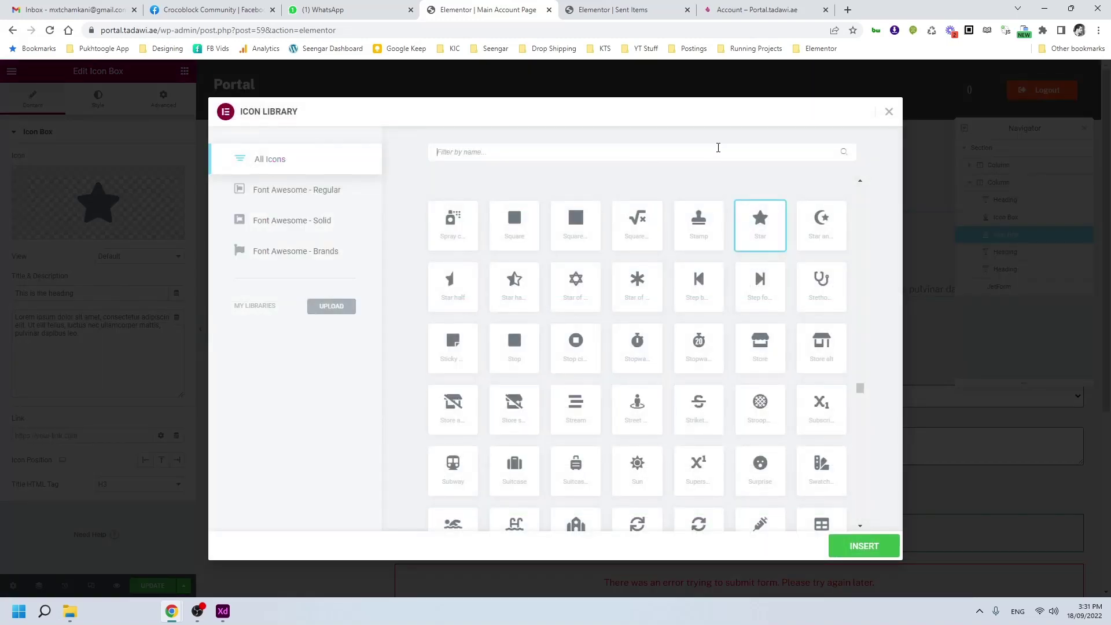
type("env")
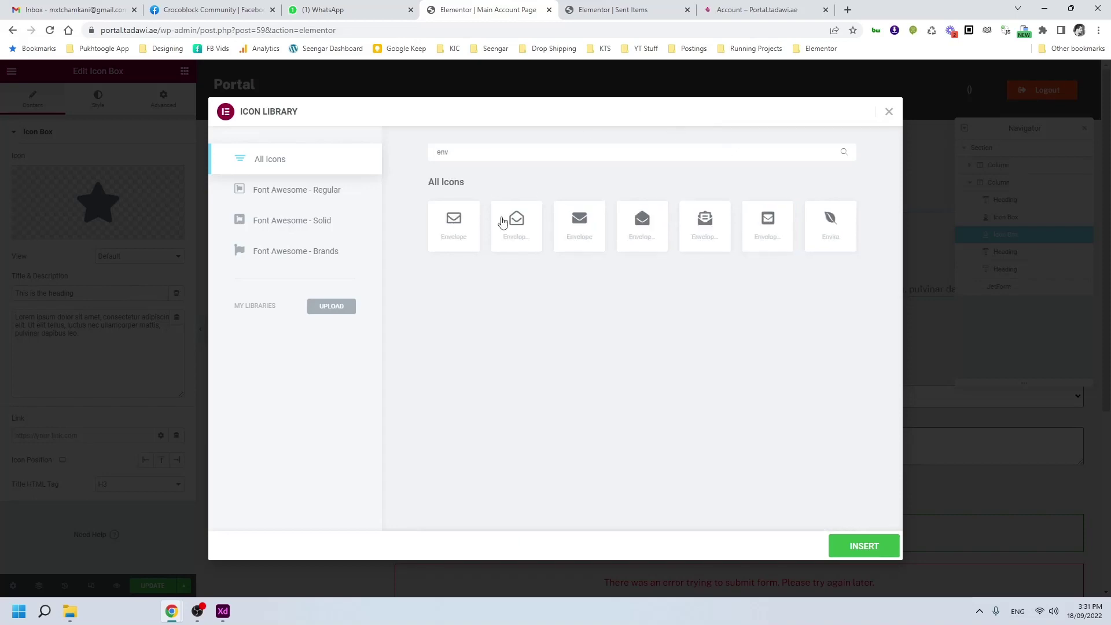
left_click(460, 235)
left_click(896, 553)
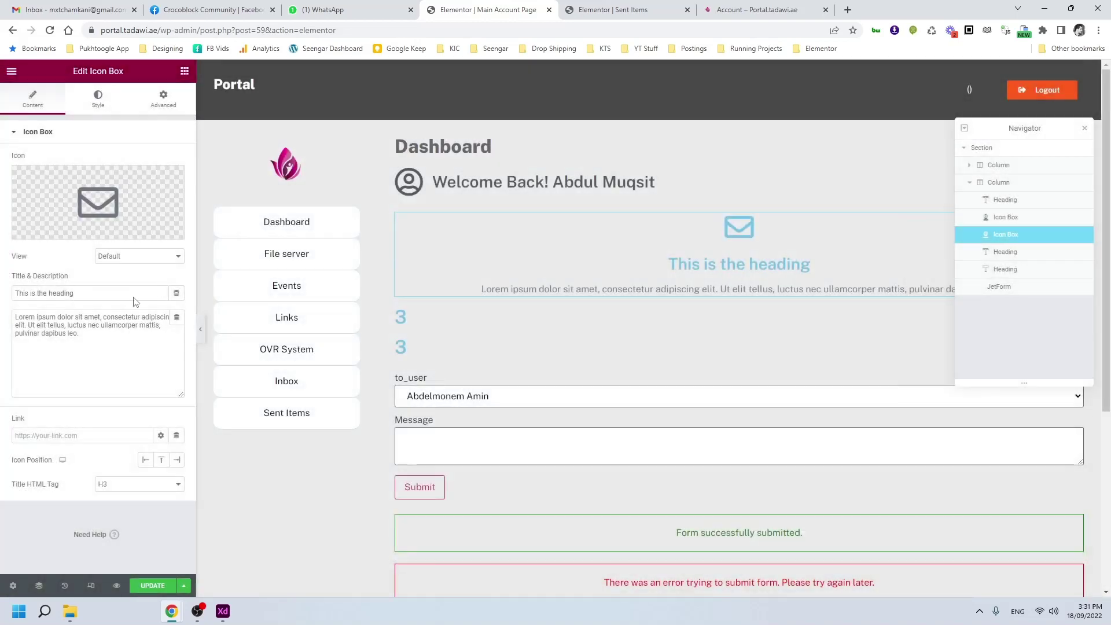
- Make the new icon box's title a dynamic Query Results Count based on the Inbox query
left_click(177, 295)
scroll(96, 439, "down", 10)
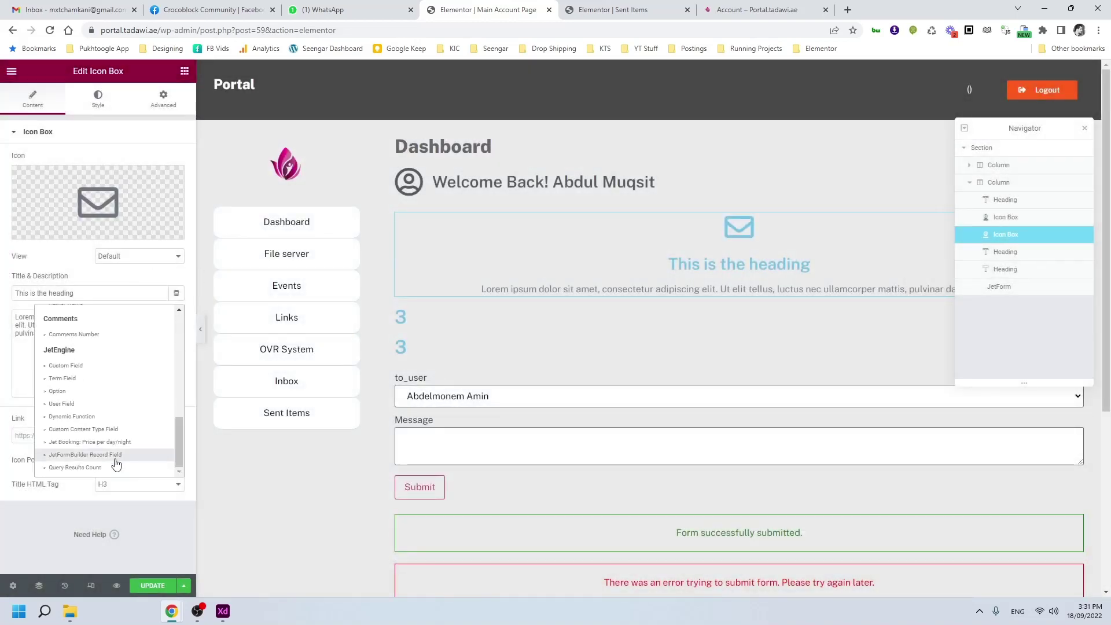
left_click(96, 467)
left_click(119, 344)
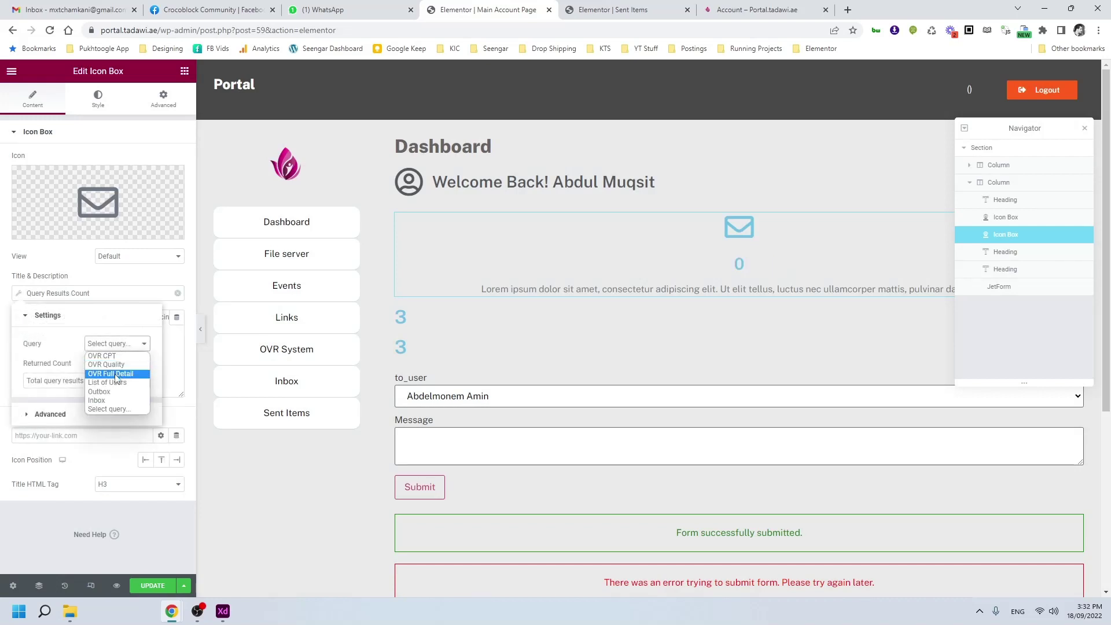
left_click(106, 401)
left_click(65, 277)
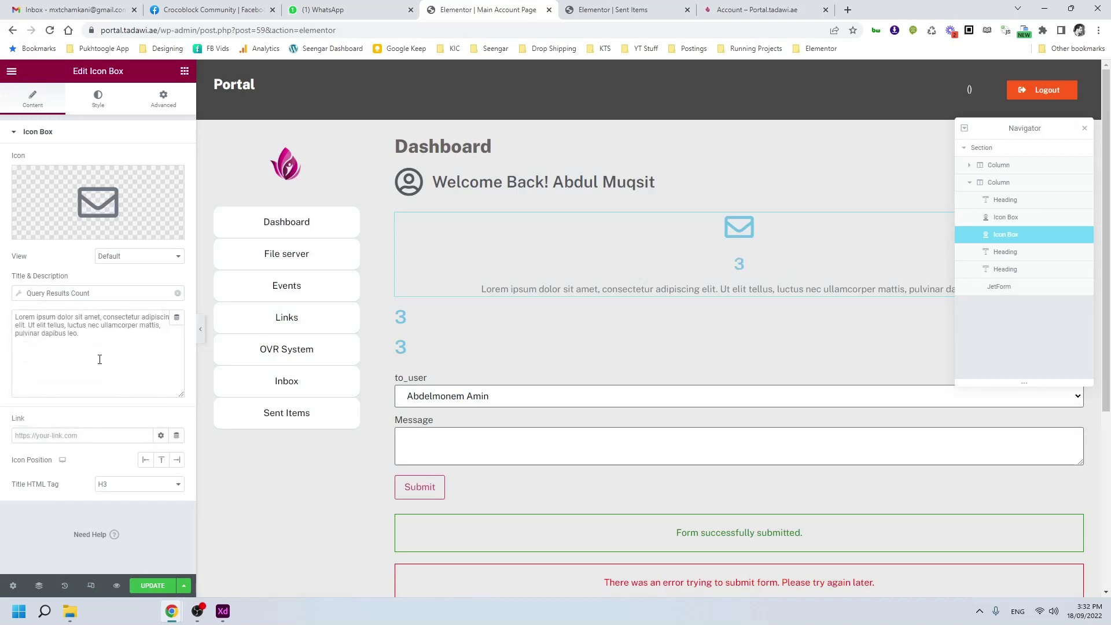
- Replace the icon box's placeholder description with "Inbox Items"
left_click_drag(99, 359, 3, 281)
type("Inbox")
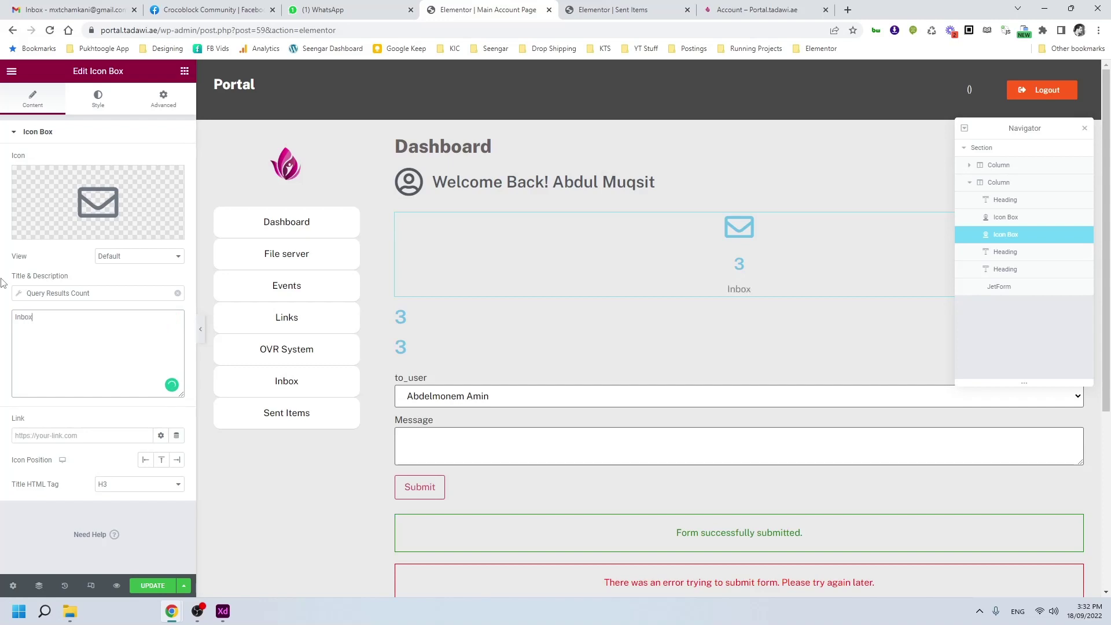
type(" Items")
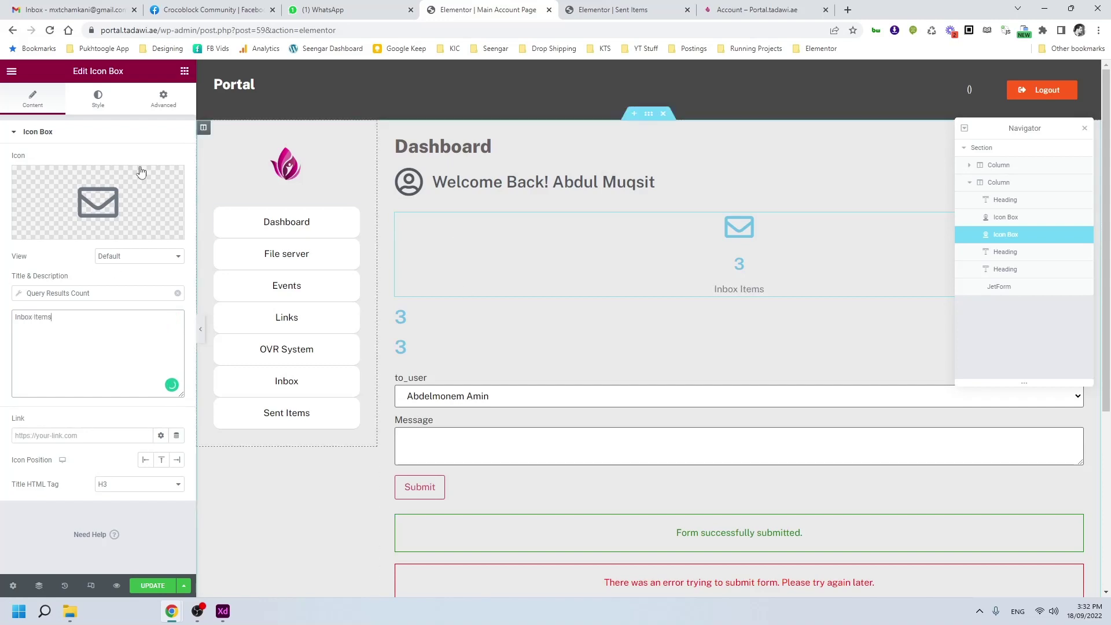
- Set the Inbox Items icon box to Inline (auto) width with 30 px padding on all sides
left_click(163, 98)
left_click(137, 283)
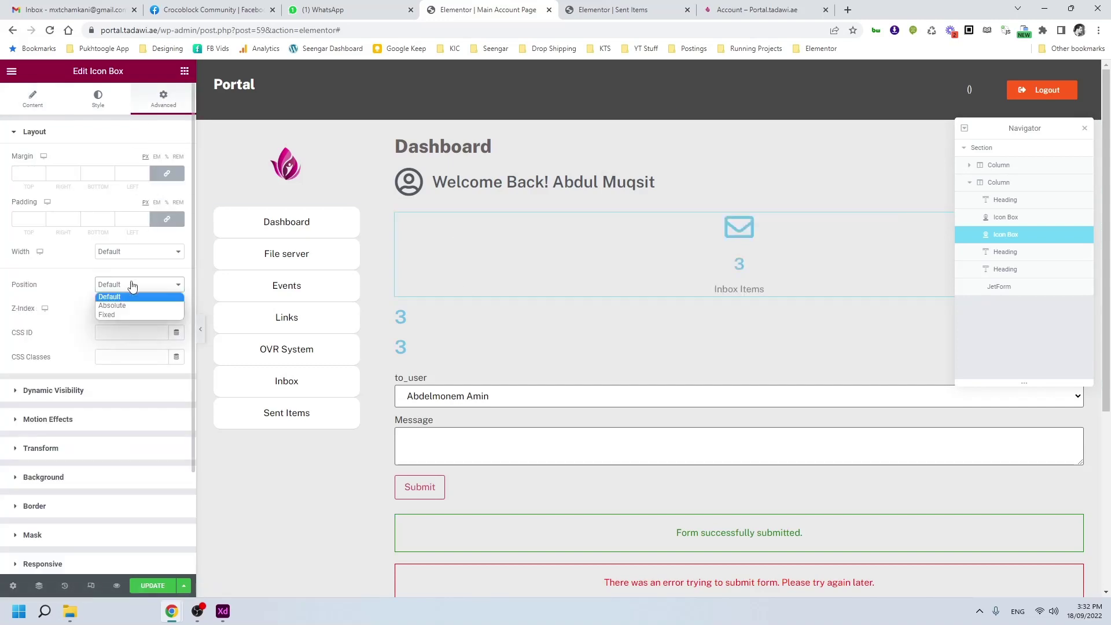
left_click(120, 251)
left_click(115, 282)
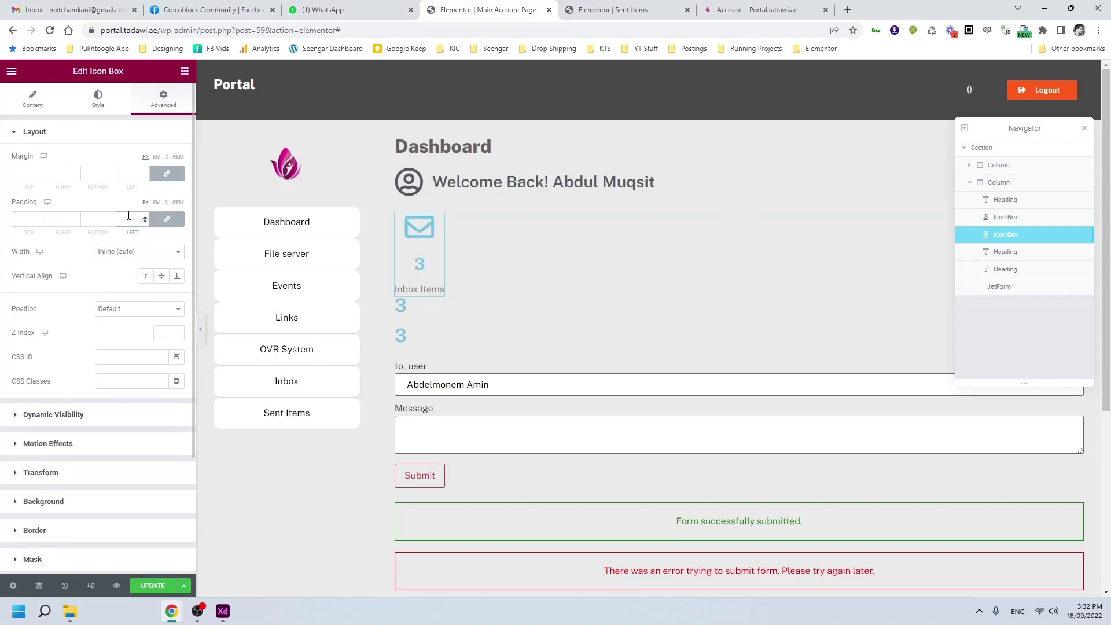
left_click(98, 98)
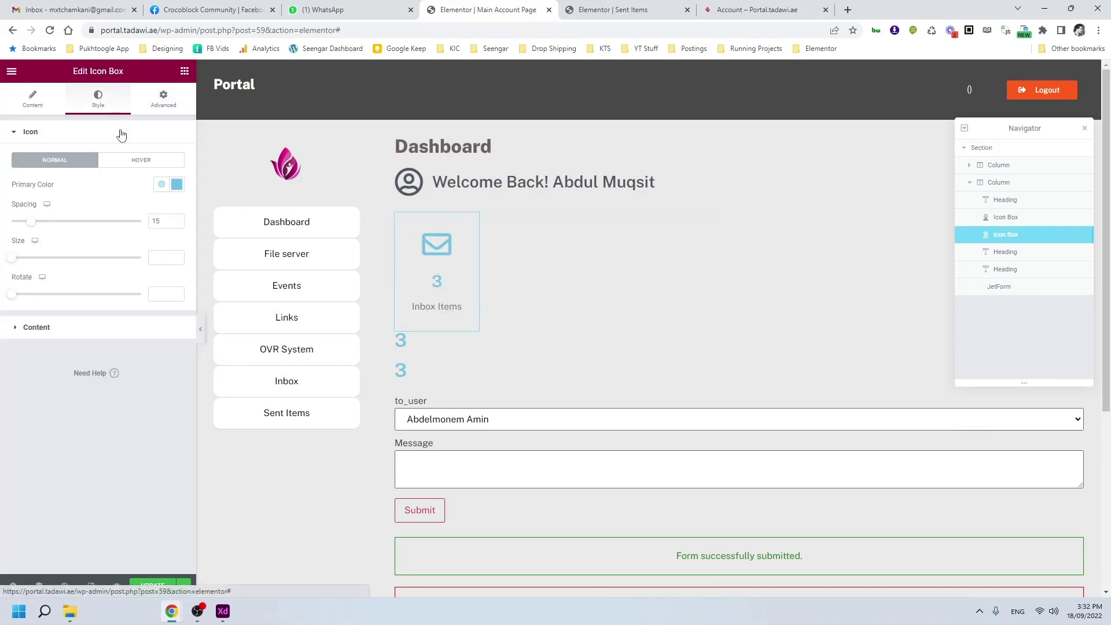
- Give the Inbox Items icon box a classic white background
left_click(162, 103)
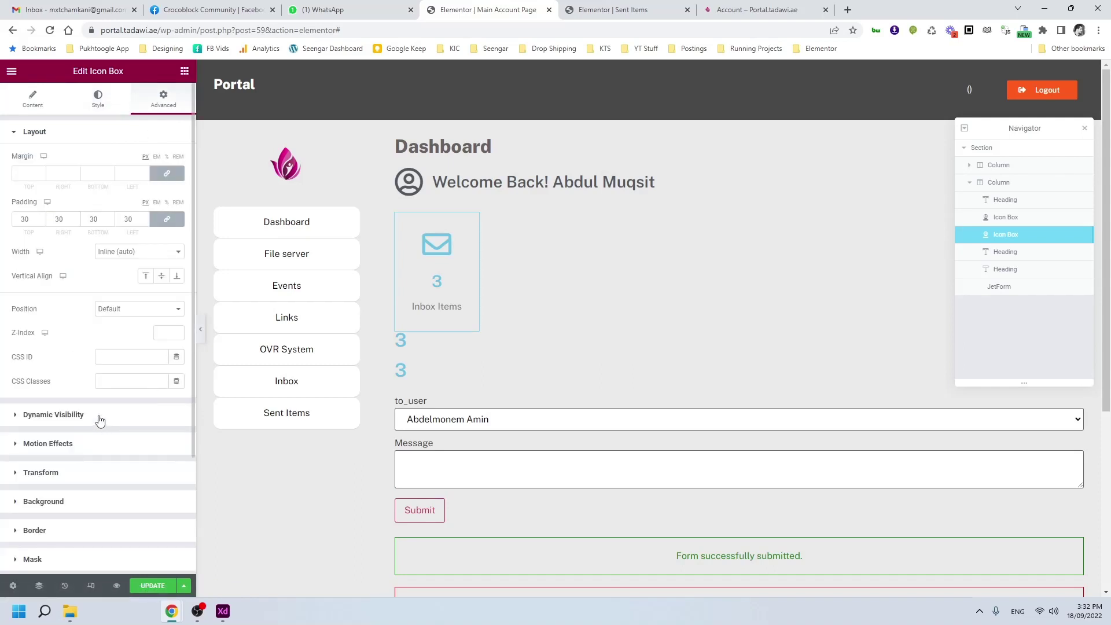
left_click(86, 501)
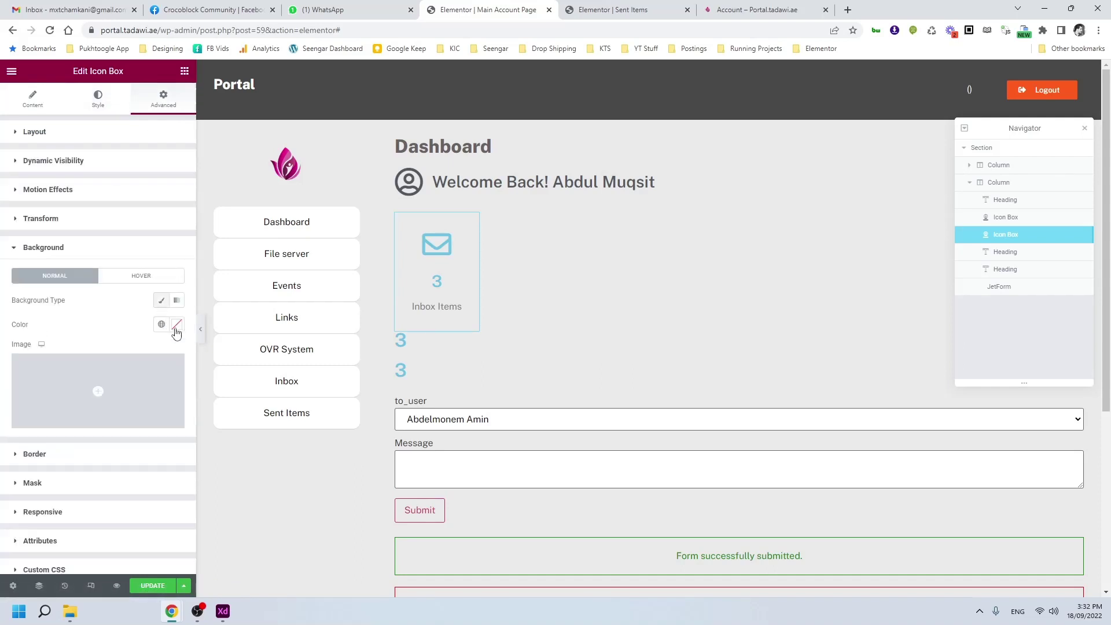
left_click(177, 326)
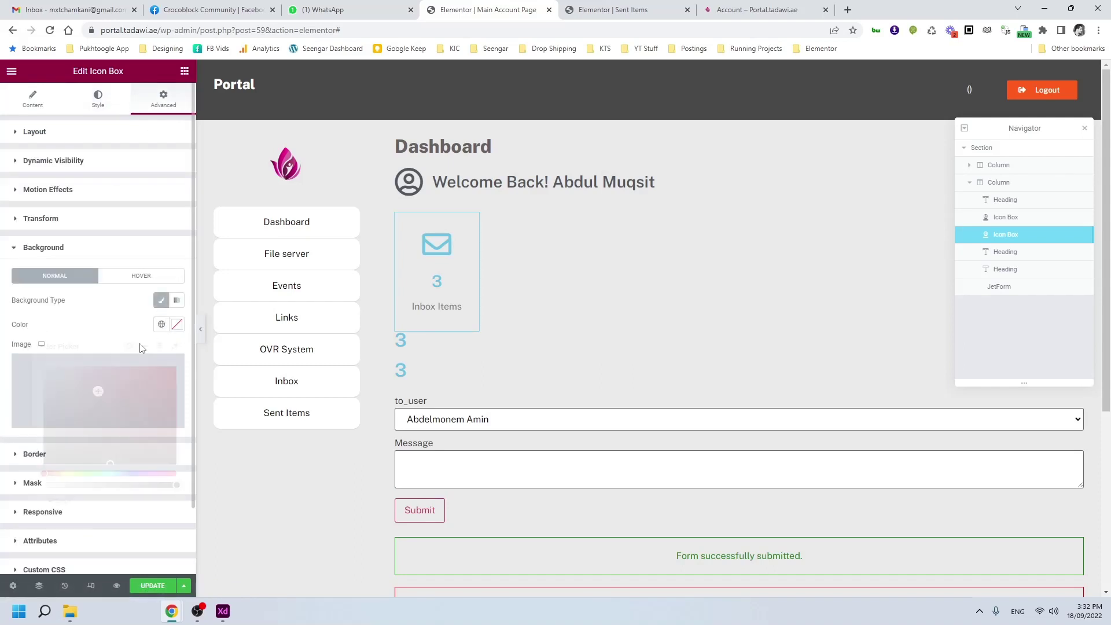
left_click(102, 316)
- Delete the two count headings below the Inbox Items icon box
right_click(405, 368)
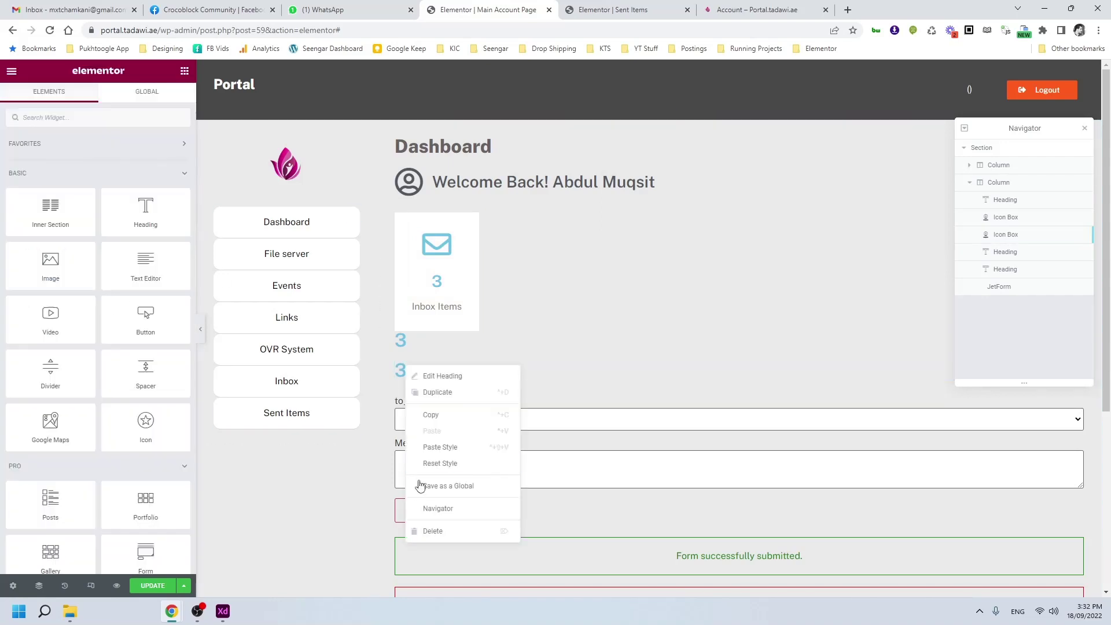
left_click(422, 530)
right_click(409, 343)
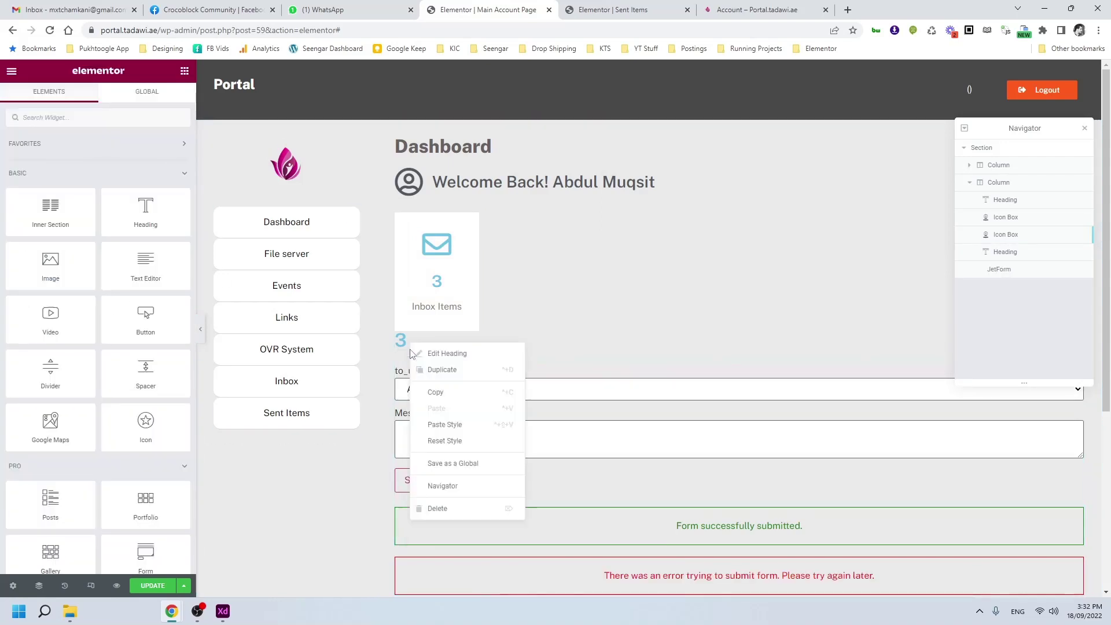
left_click(435, 508)
- Apply the magenta global color to the icon and the title of the Inbox Items box
left_click(448, 300)
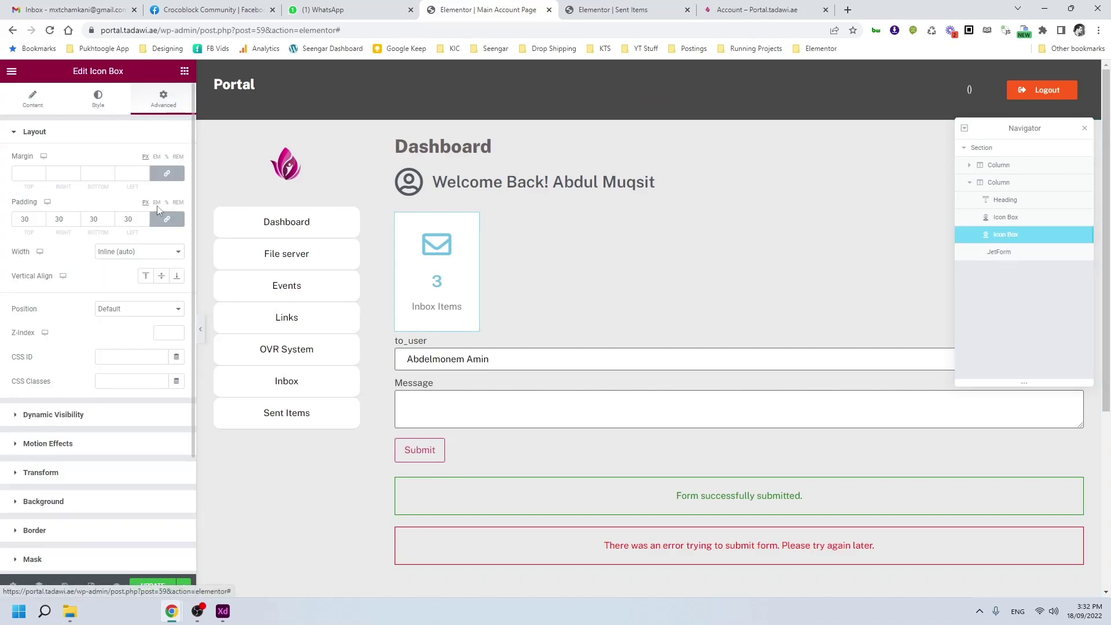
left_click(98, 98)
left_click(162, 184)
left_click(76, 340)
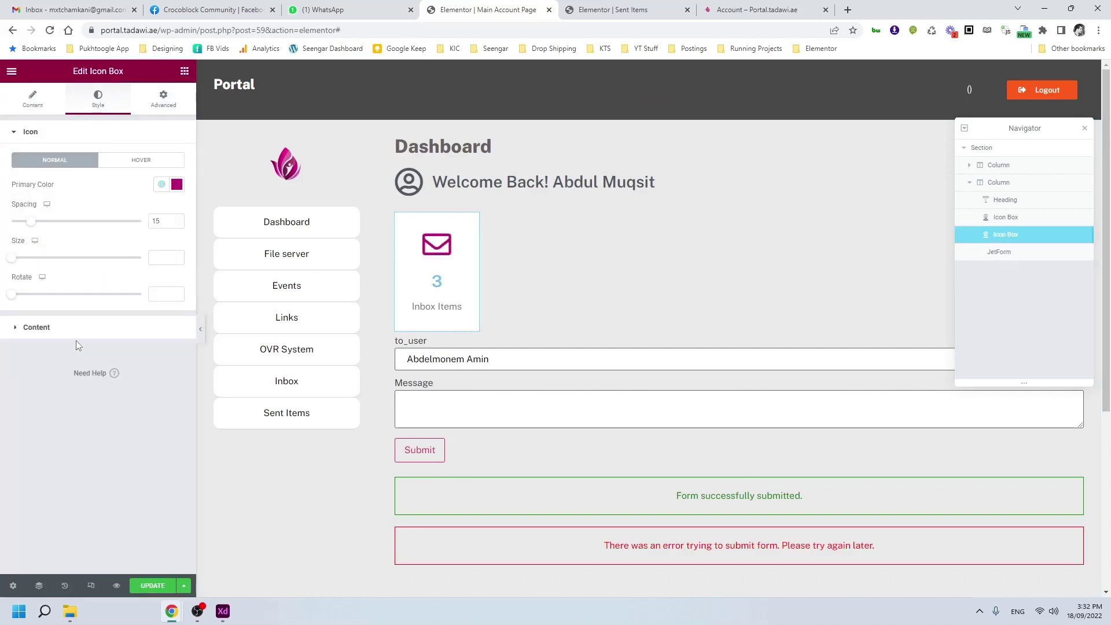
left_click(90, 325)
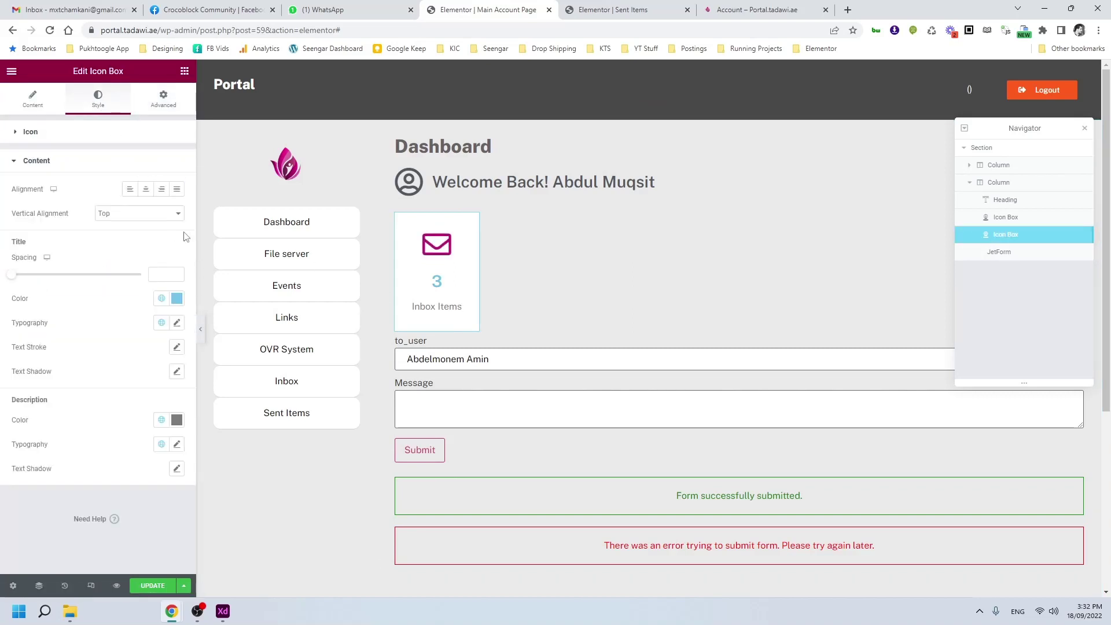
left_click(161, 298)
left_click(75, 453)
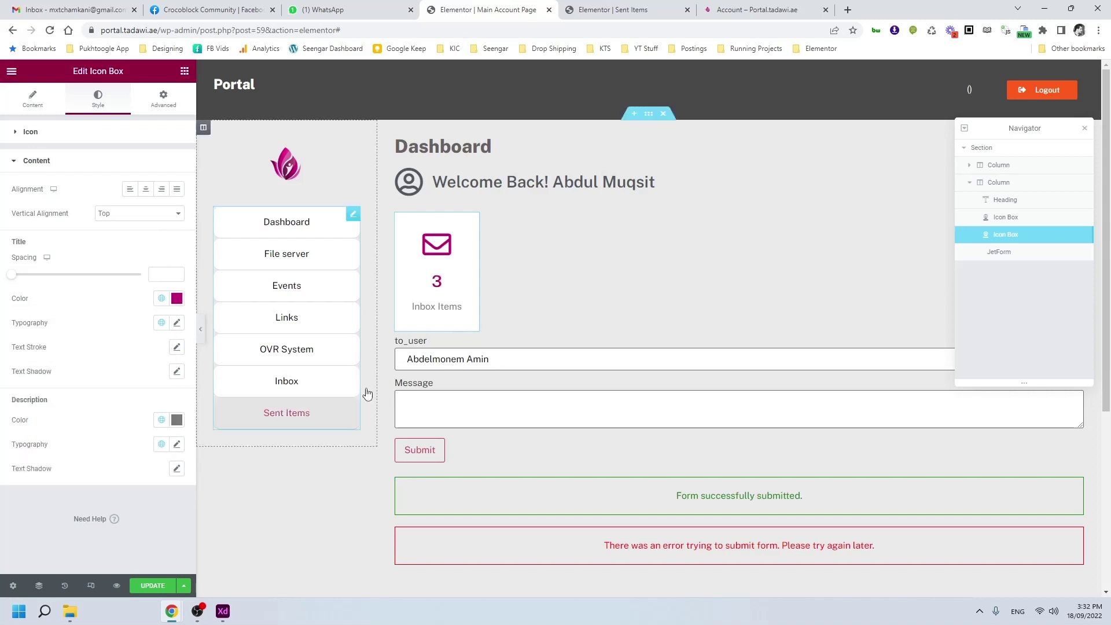
- Duplicate the Inbox Items icon box and give the copy a 30 px left margin
right_click(439, 281)
left_click(461, 313)
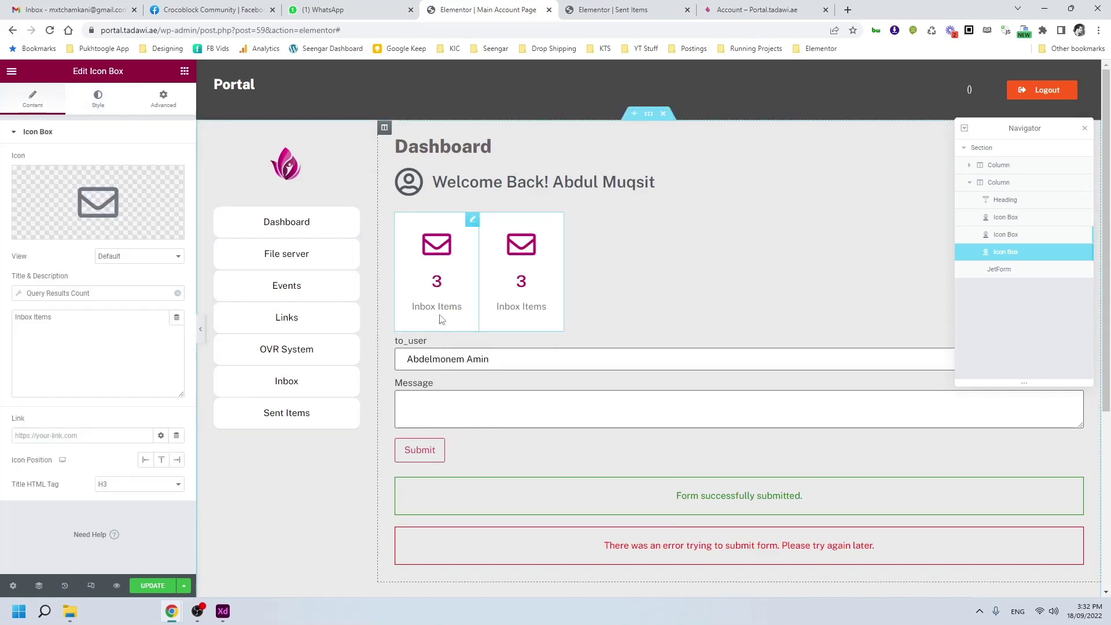
left_click(165, 100)
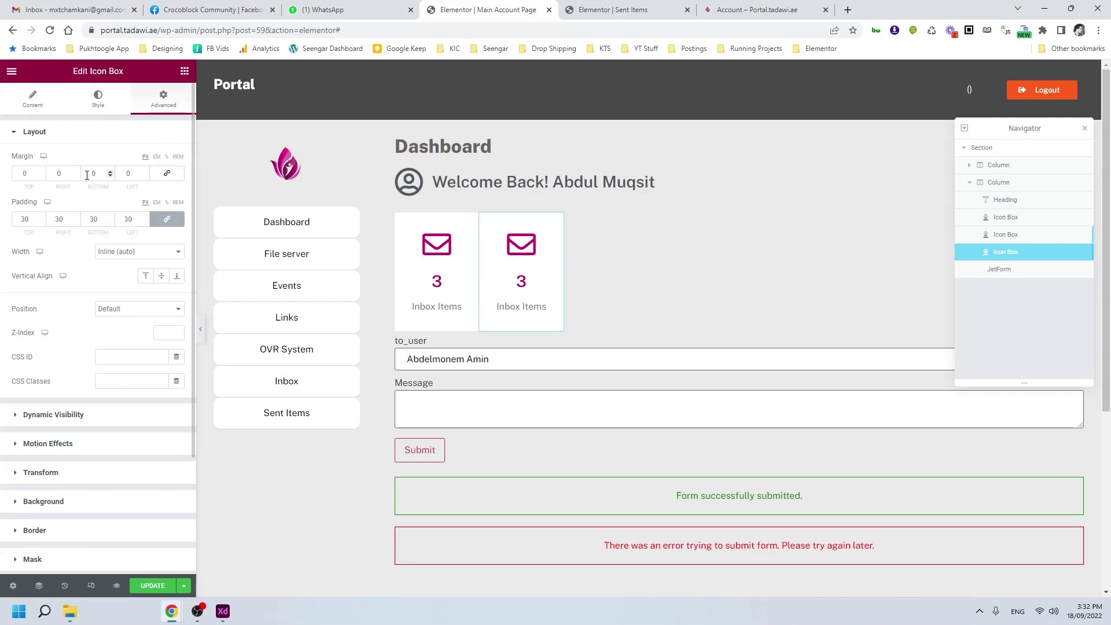
left_click(136, 176)
type("30")
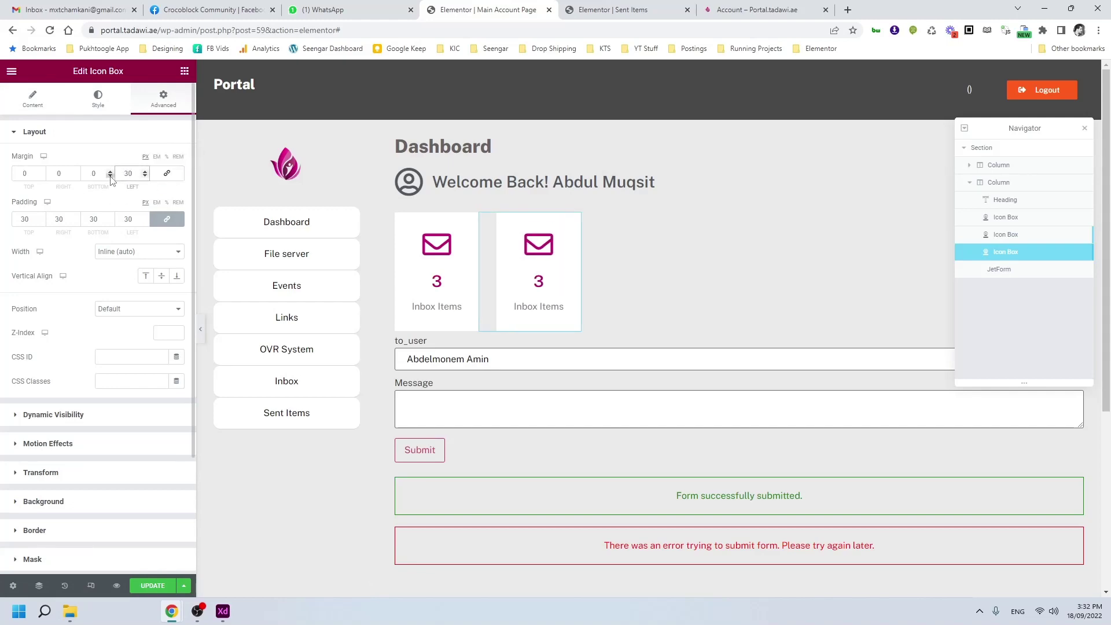
- Open the icon library for the duplicated icon box and filter it by "out"
left_click(33, 100)
left_click(126, 215)
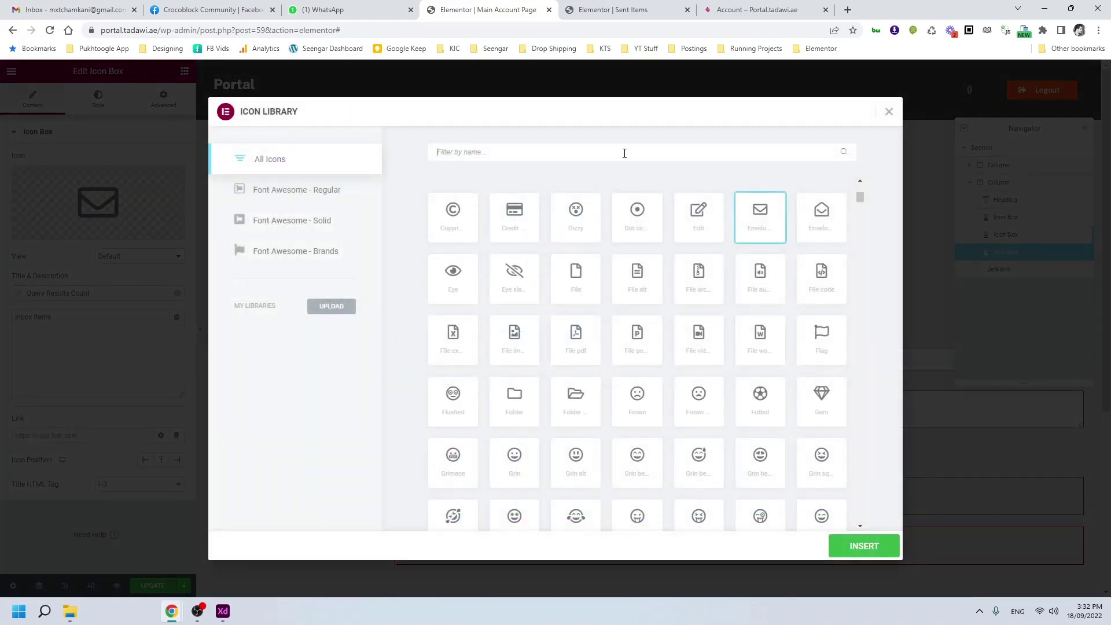
type("out")
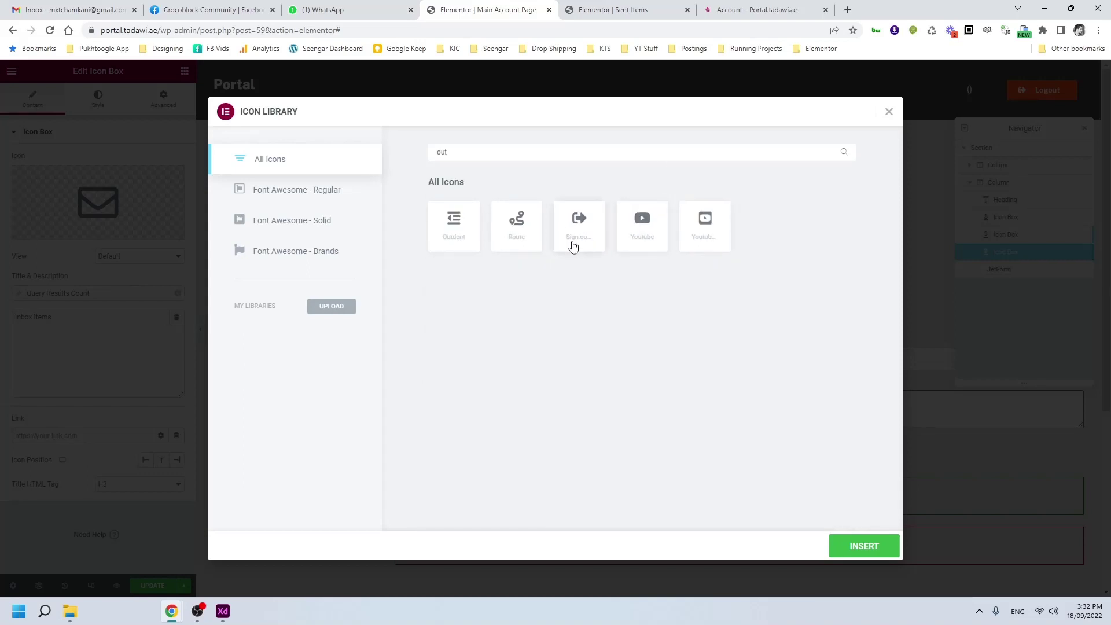
- Try filtering the icon library by "send", and select the open envelope icon from the unfiltered list
key("BackSpace")
key("BackSpace")
key("BackSpace")
type("send")
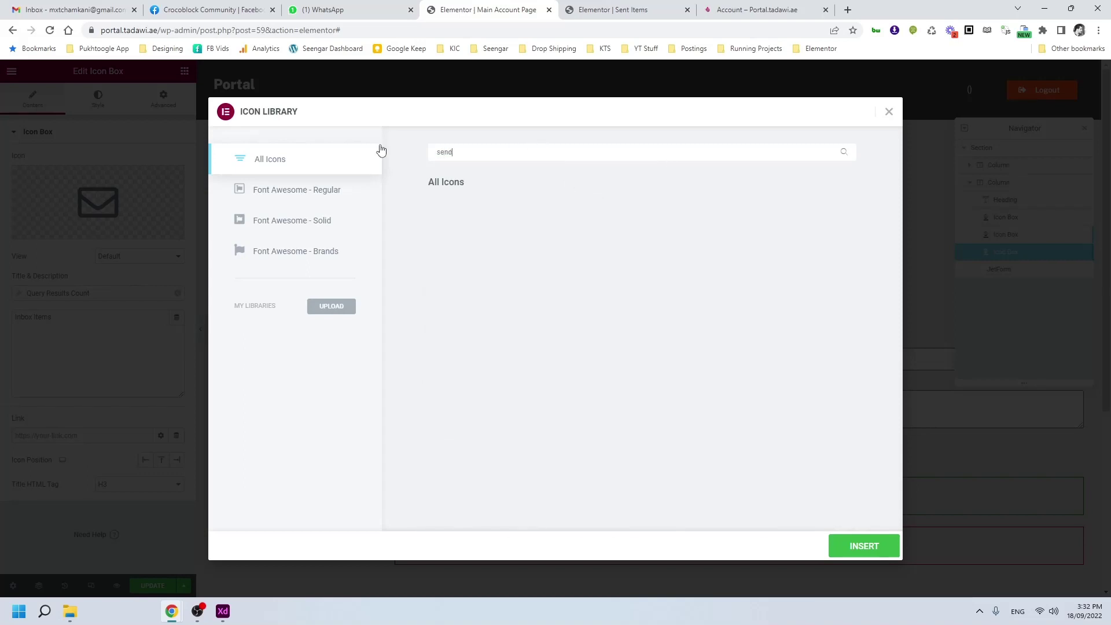
key("BackSpace")
key("BackSpace")
key("BackSpace")
key("BackSpace")
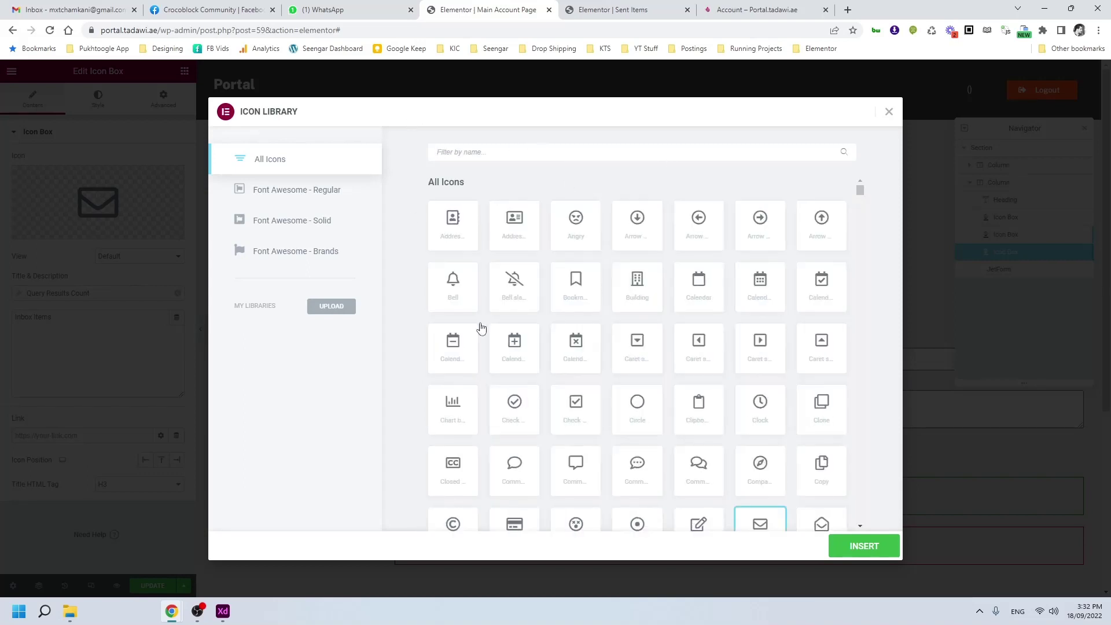
scroll(592, 330, "down", 4)
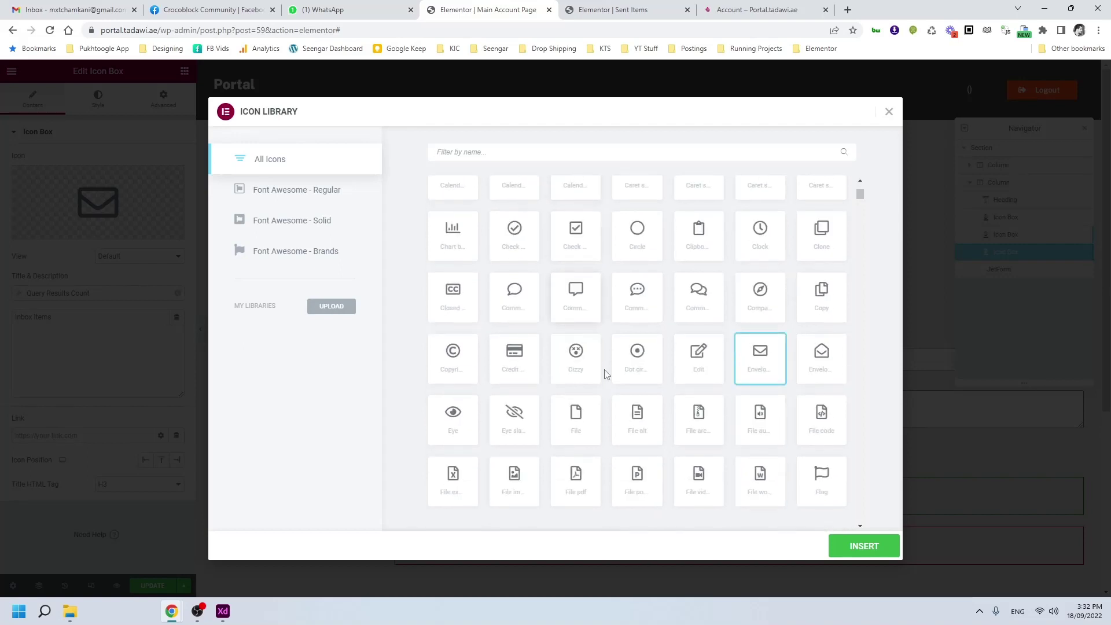
left_click(808, 312)
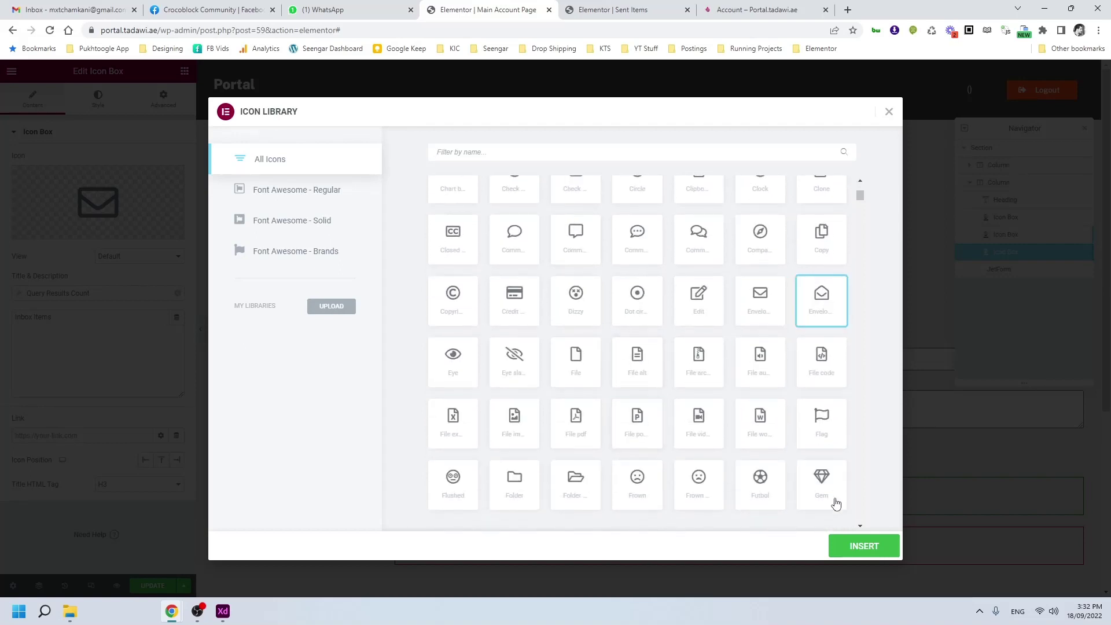
- Filter the icon library by "out" and insert the sign-out arrow icon into the duplicated box
left_click(527, 144)
type("out")
left_click(576, 231)
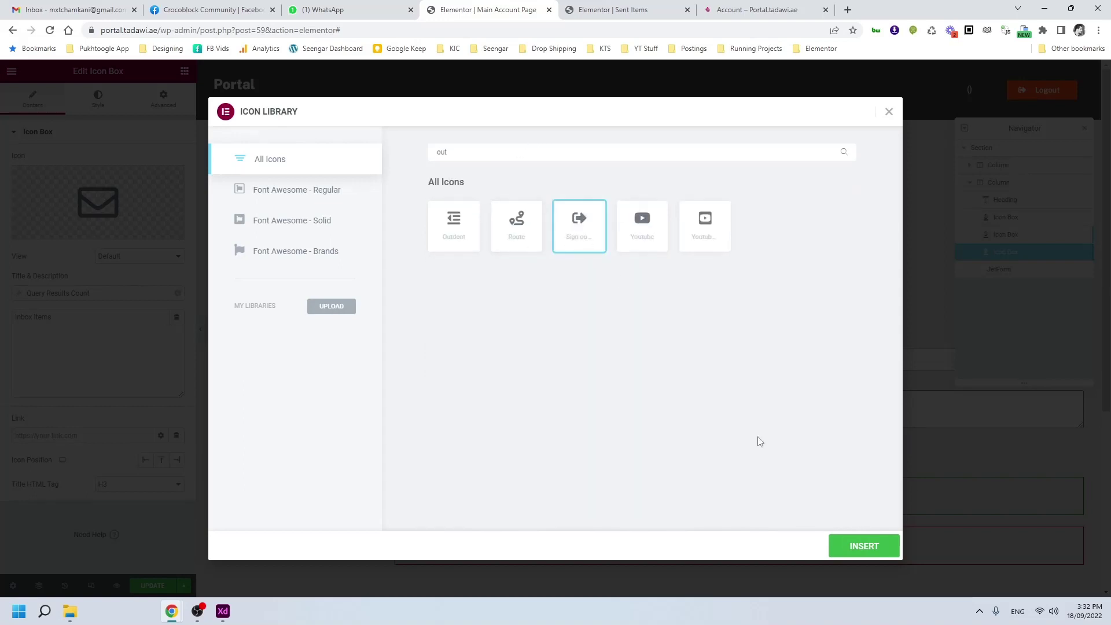
left_click(856, 547)
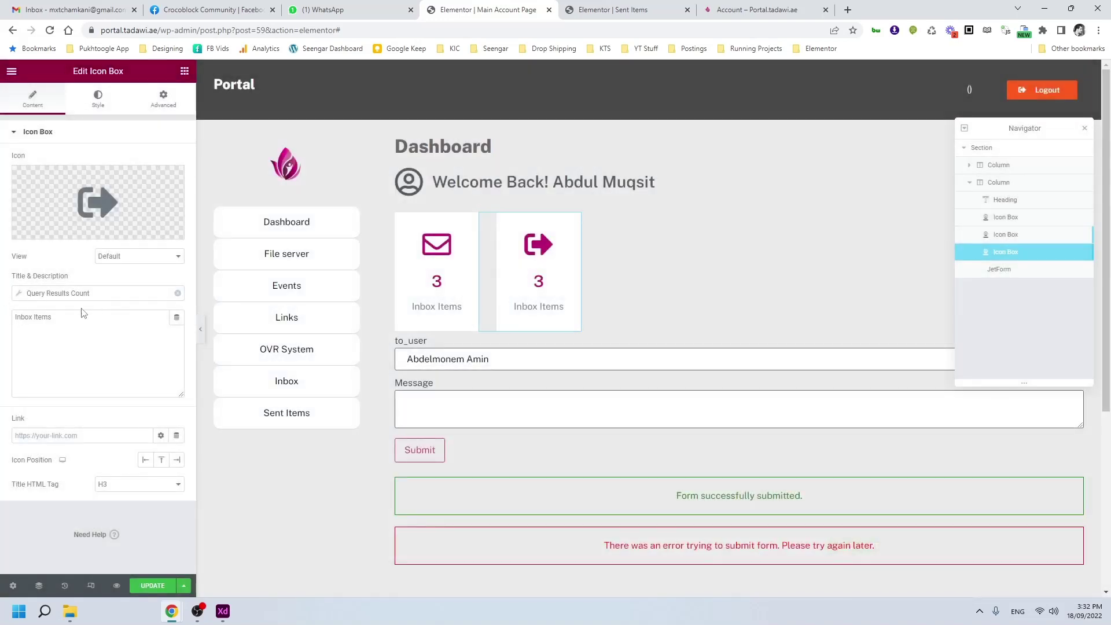
- Describe the duplicated box as "Out Box", base its count on the Outbox query, and update the page
left_click_drag(83, 313, 36, 301)
type("Out Box")
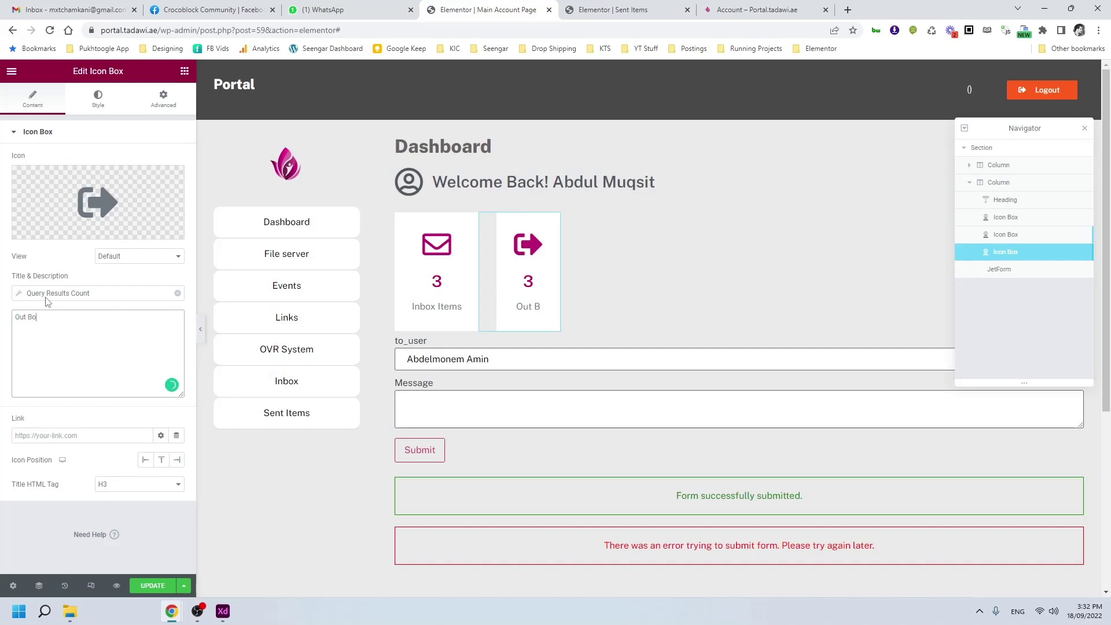
left_click(118, 295)
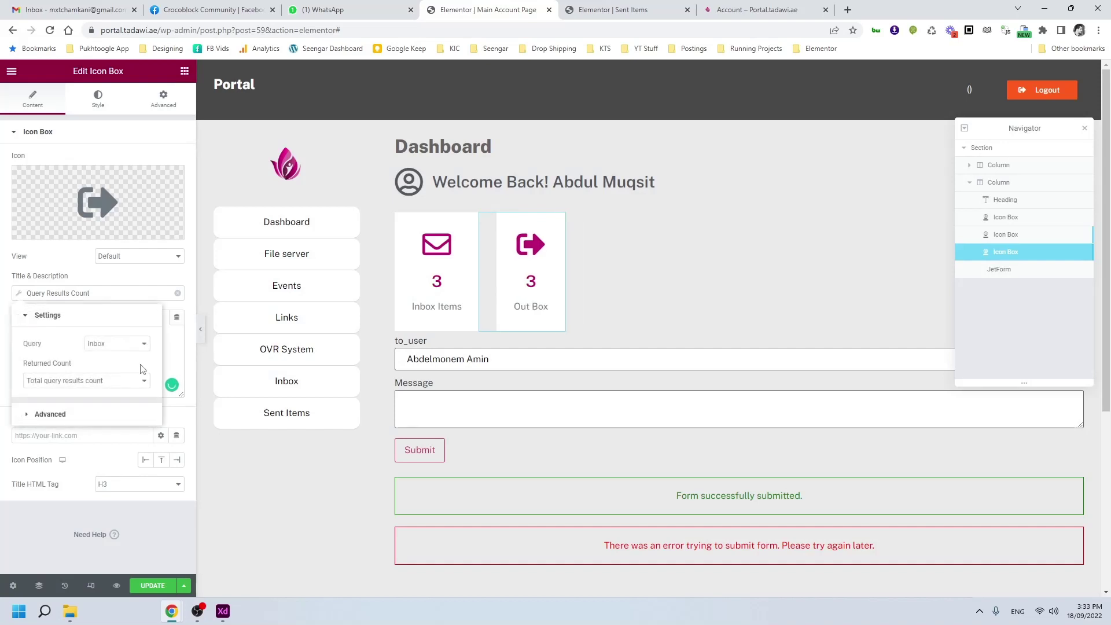
left_click(117, 343)
left_click(115, 391)
left_click(153, 587)
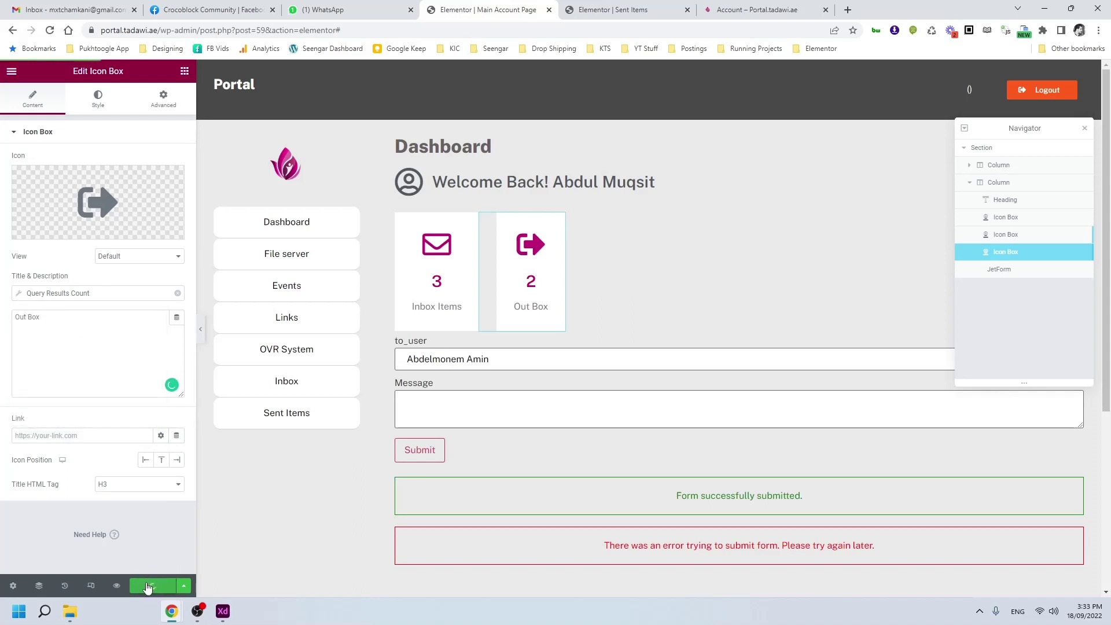
- Check the Inbox Items and Out Box counts on the live dashboard and in the second account's incognito window
left_click(756, 10)
left_click(153, 229)
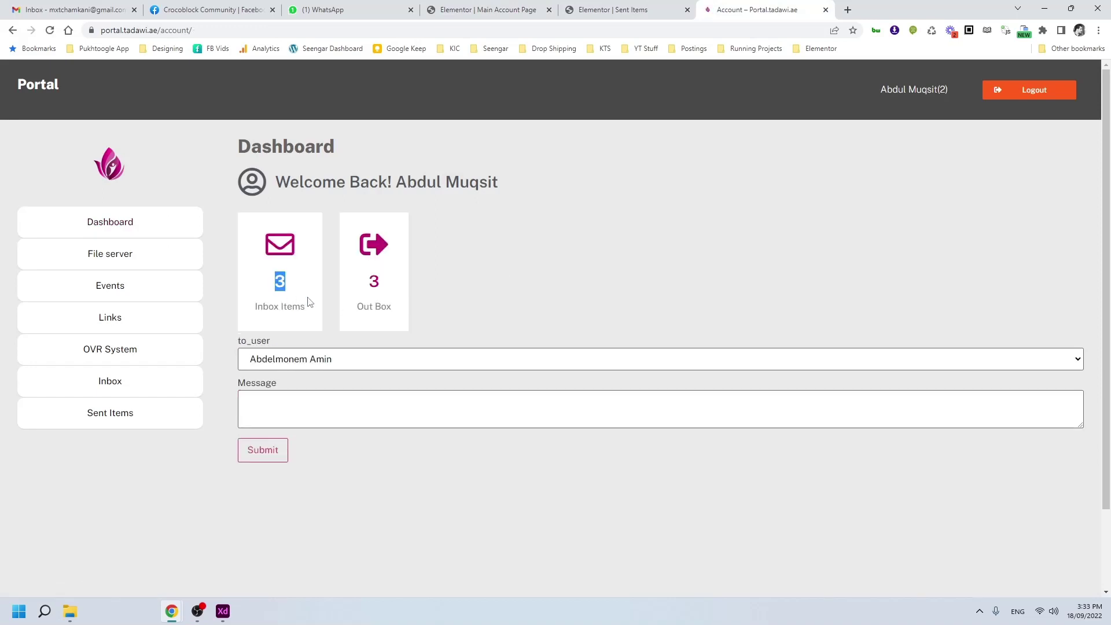
mouse_move(171, 611)
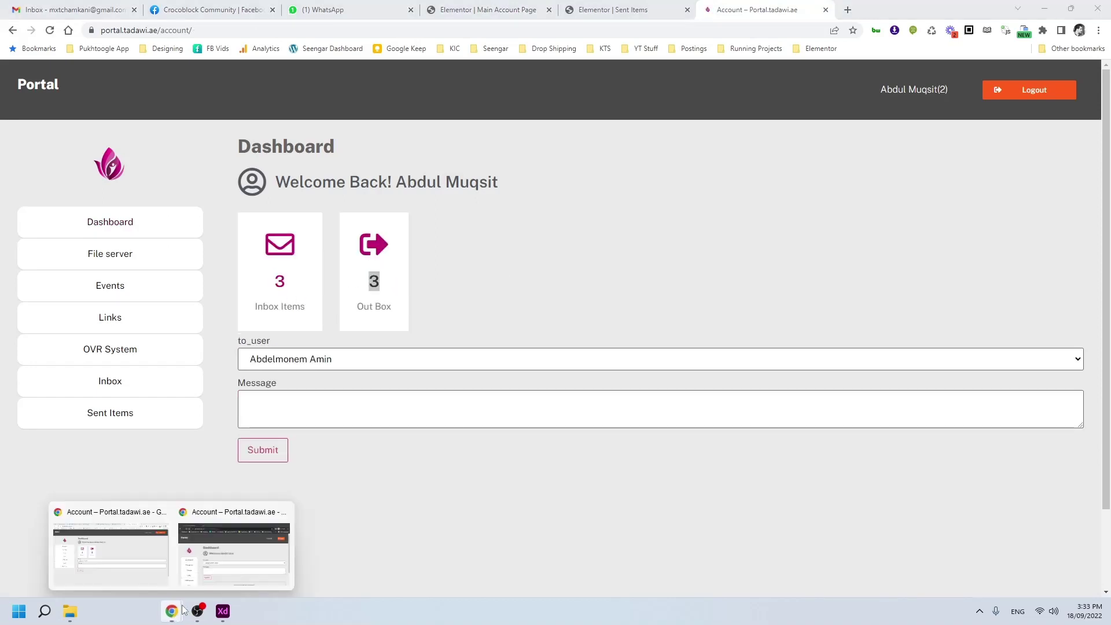
left_click(235, 547)
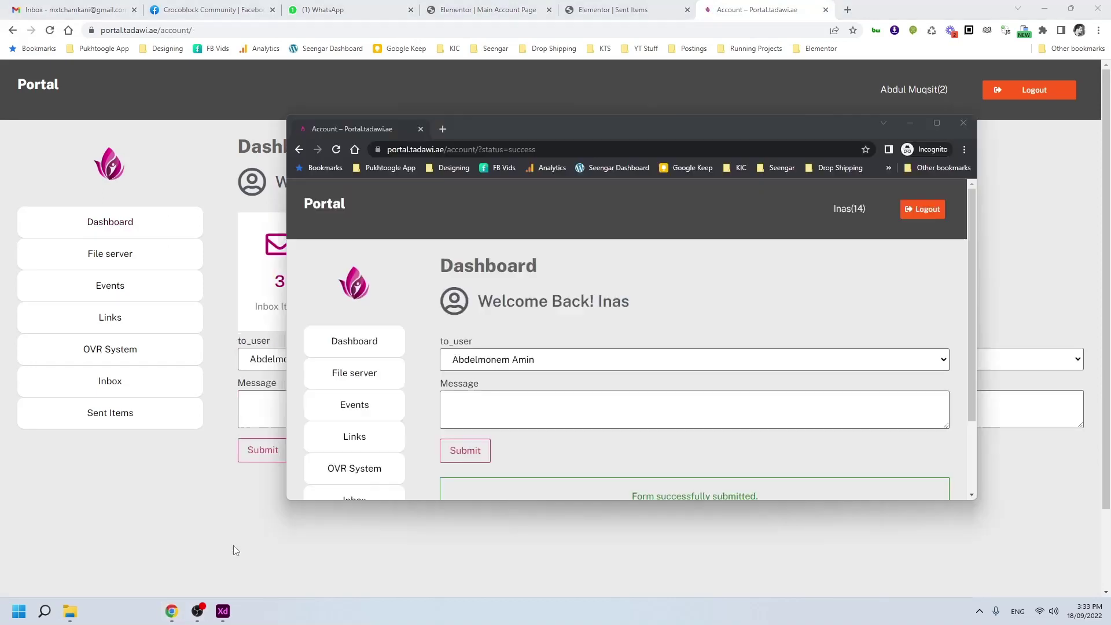
left_click(339, 340)
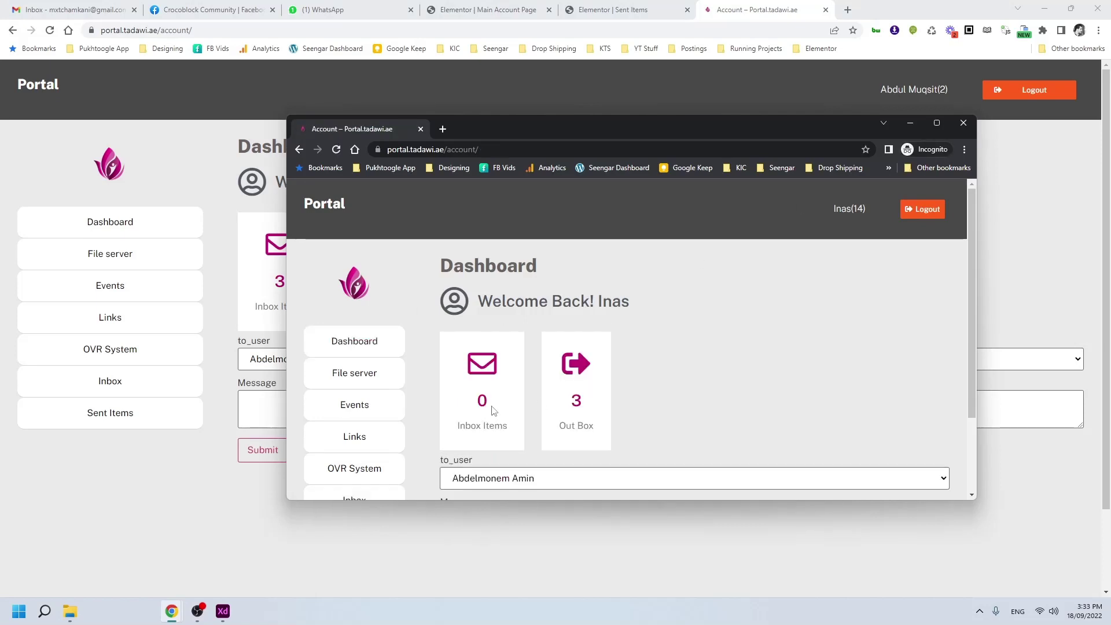
- Compare the second account's Inbox Items and Out Box counts with its Inbox and Sent Items tables
double_click(494, 411)
double_click(576, 400)
scroll(625, 399, "down", 2)
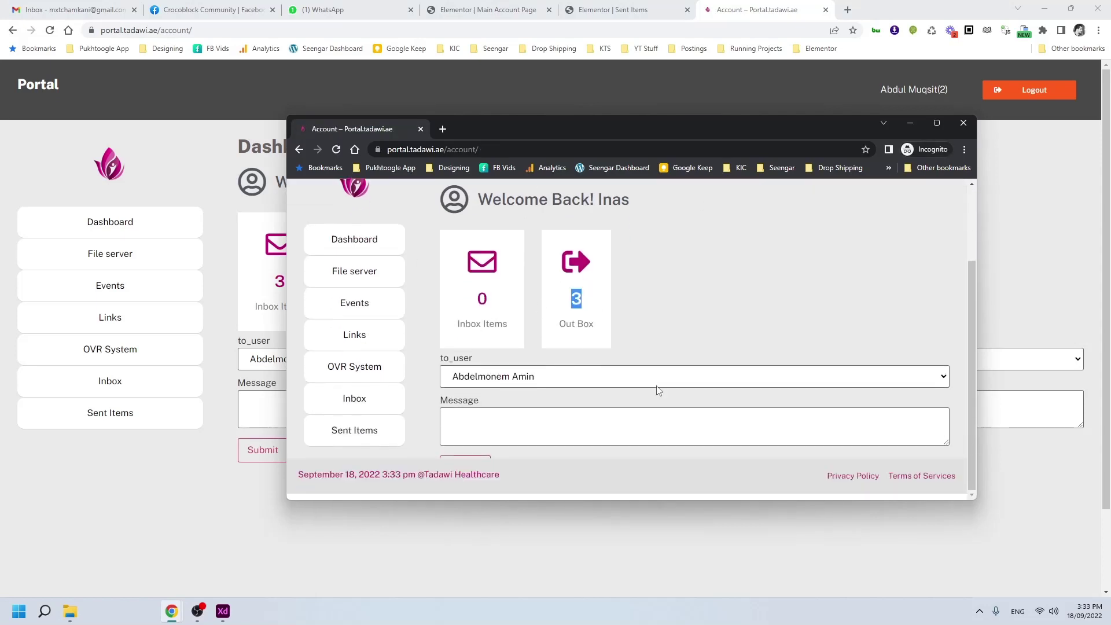
left_click(360, 406)
scroll(607, 340, "down", 2)
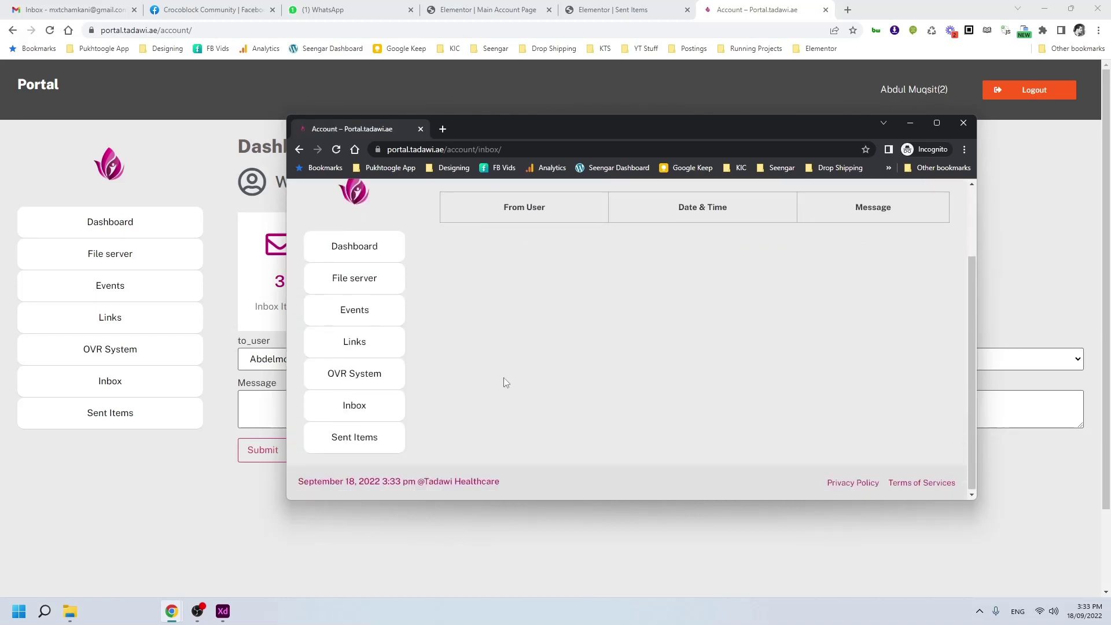
left_click(346, 441)
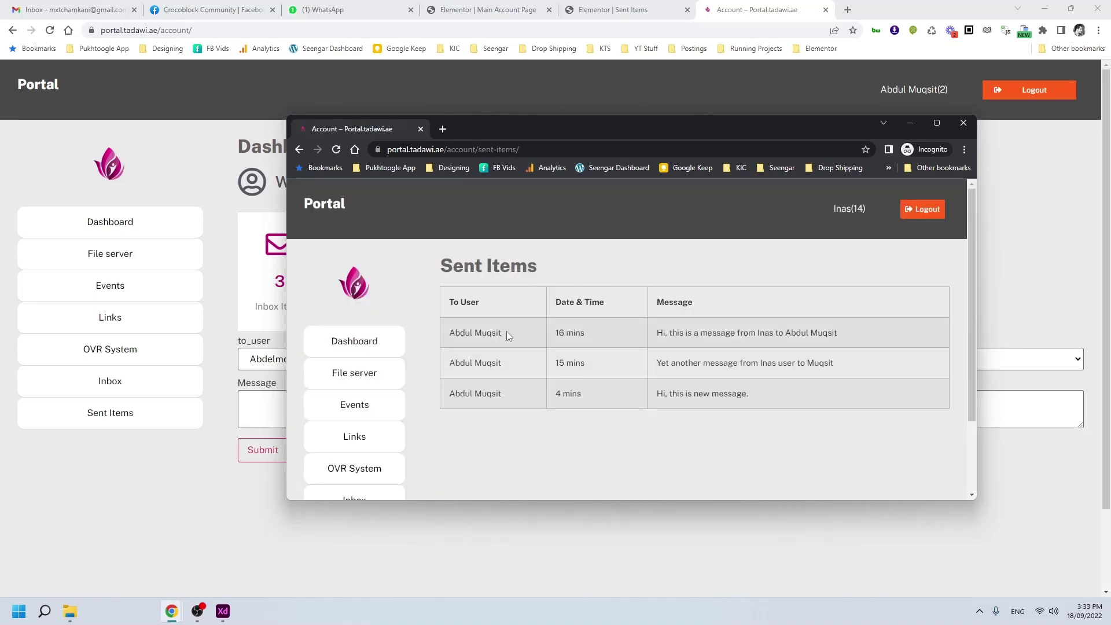
left_click_drag(506, 331, 524, 401)
- Send a short hello message from the first account's dashboard form to the second account's user
left_click(255, 374)
left_click(269, 365)
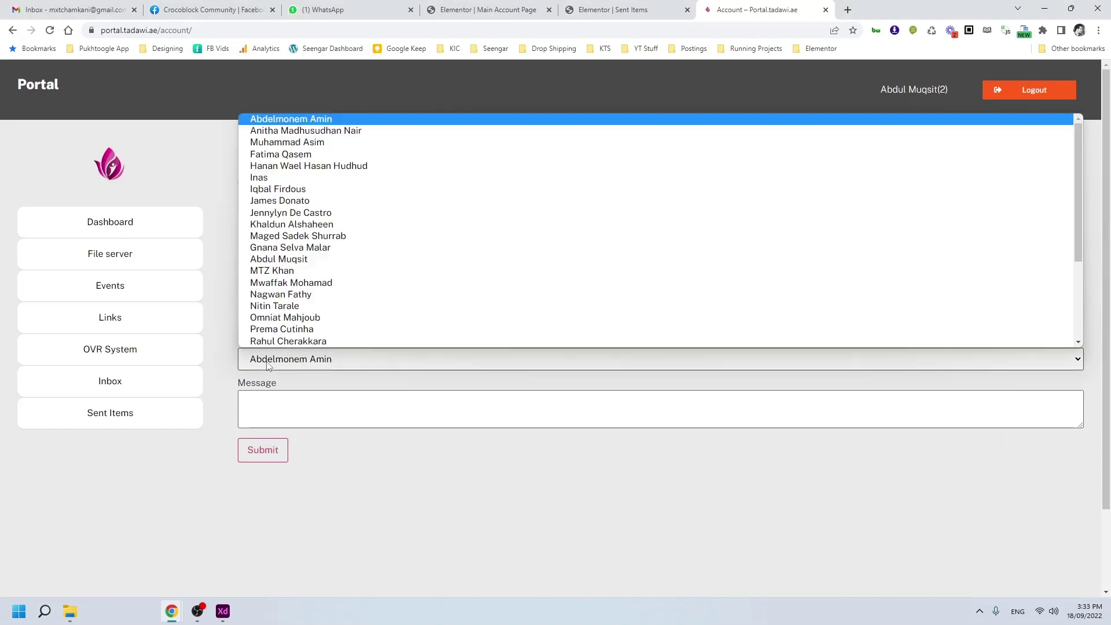
scroll(306, 301, "down", 1)
left_click(305, 166)
left_click(315, 400)
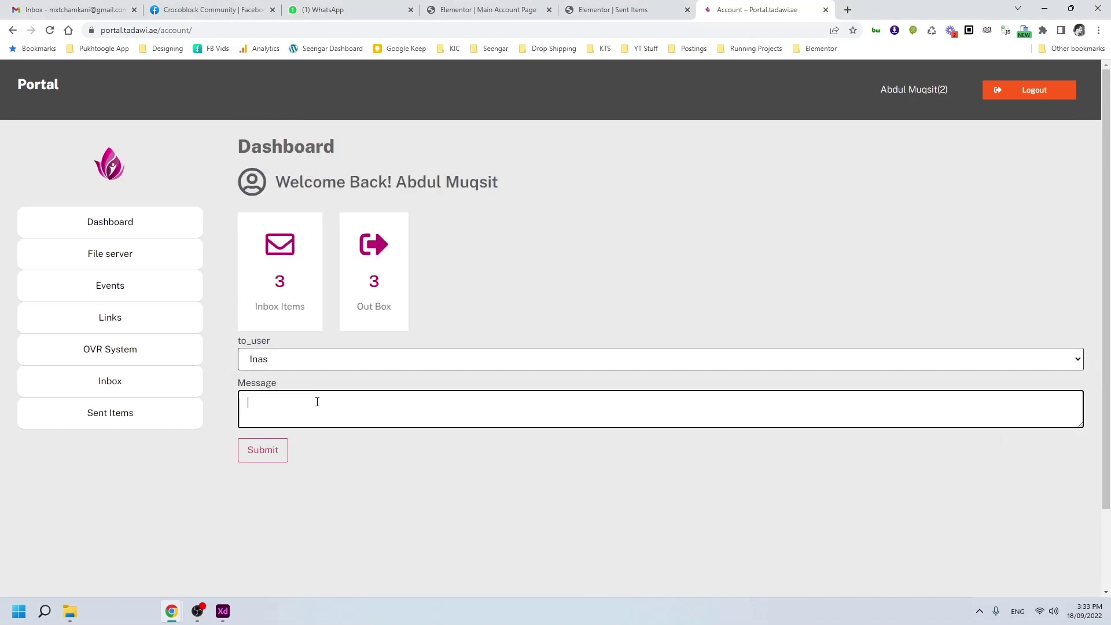
type("hello to inas")
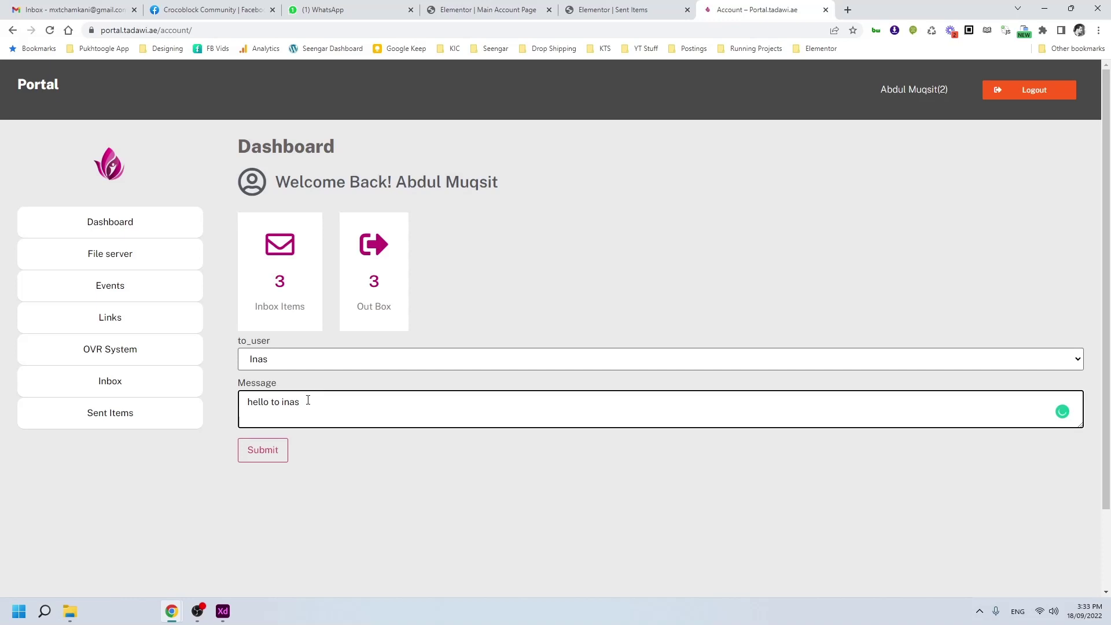
left_click(269, 453)
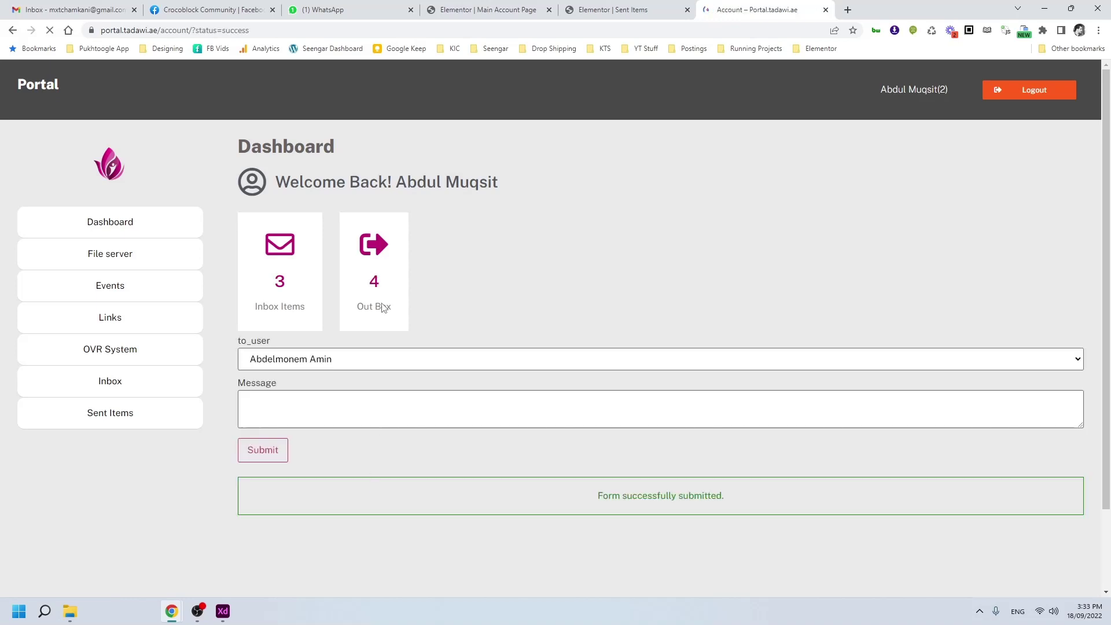
- Check the first account's Out Box count and the second account's Inbox Items count, and return to the first account's clean dashboard
double_click(383, 285)
mouse_move(172, 611)
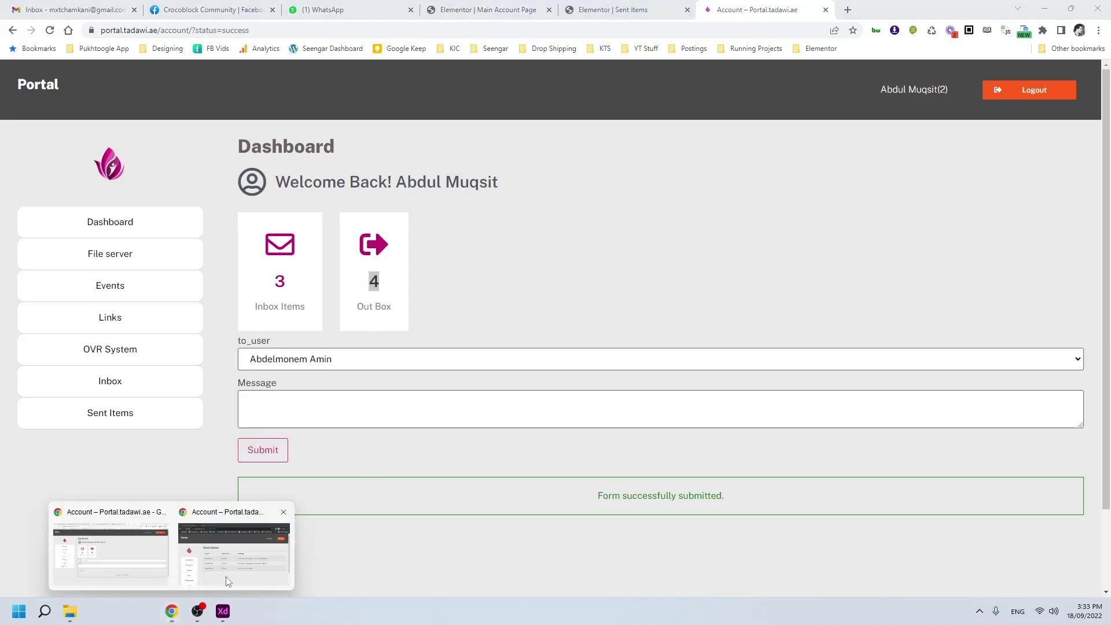
left_click(232, 555)
left_click(354, 342)
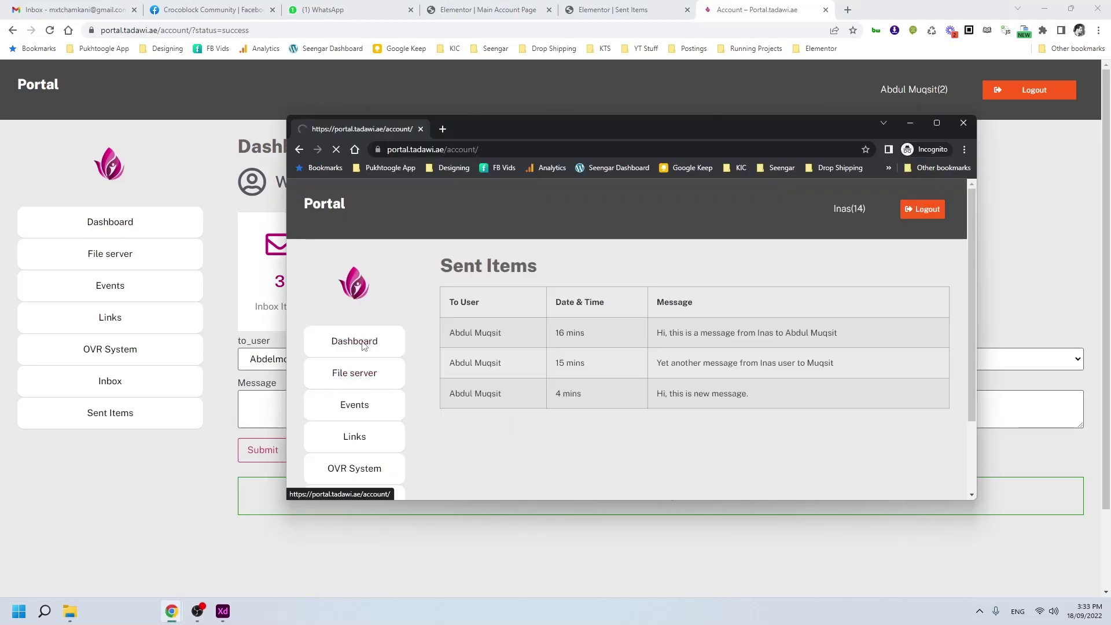
double_click(492, 400)
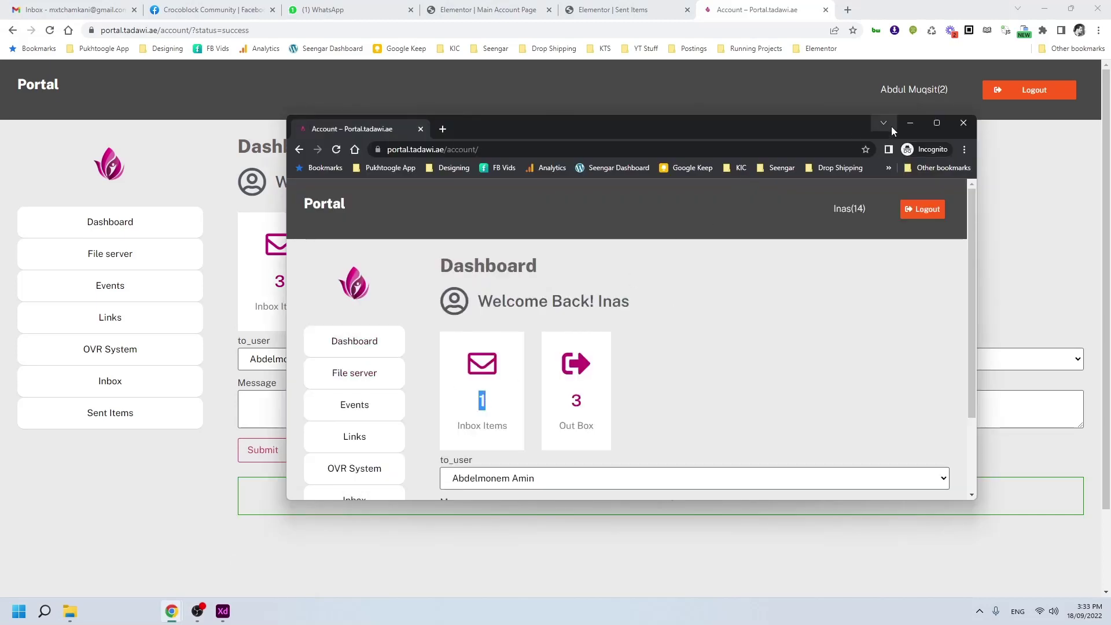
left_click(910, 122)
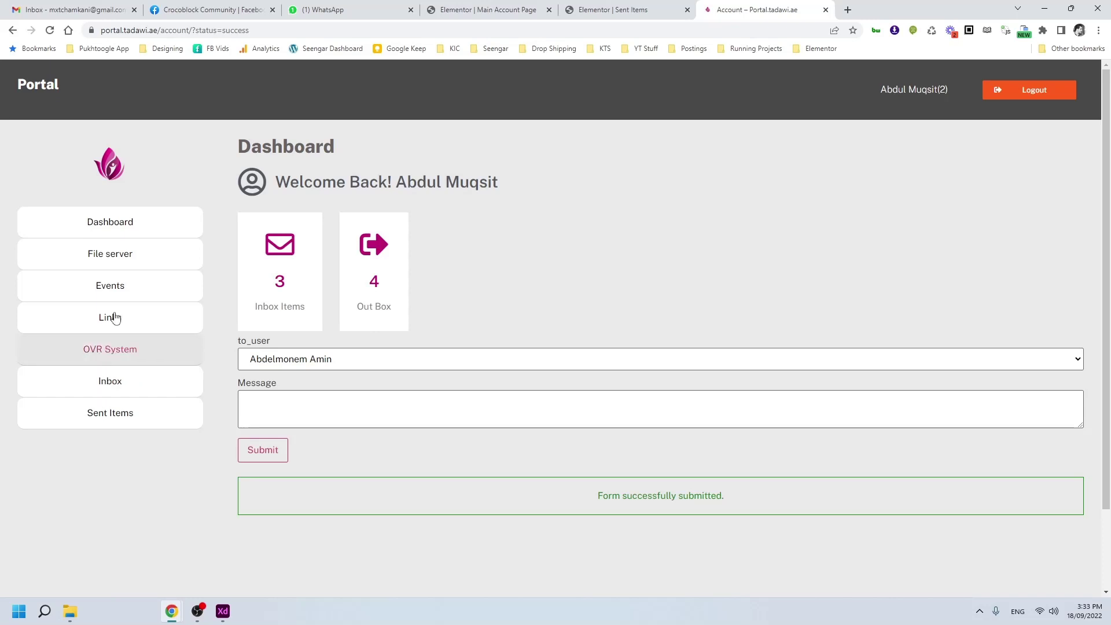
left_click(109, 224)
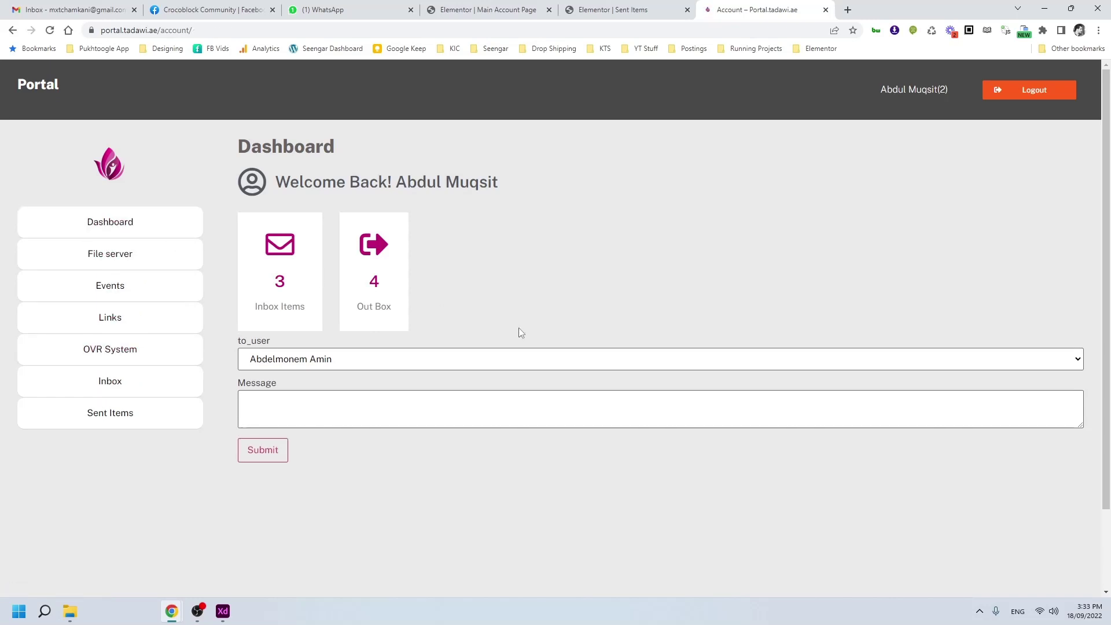